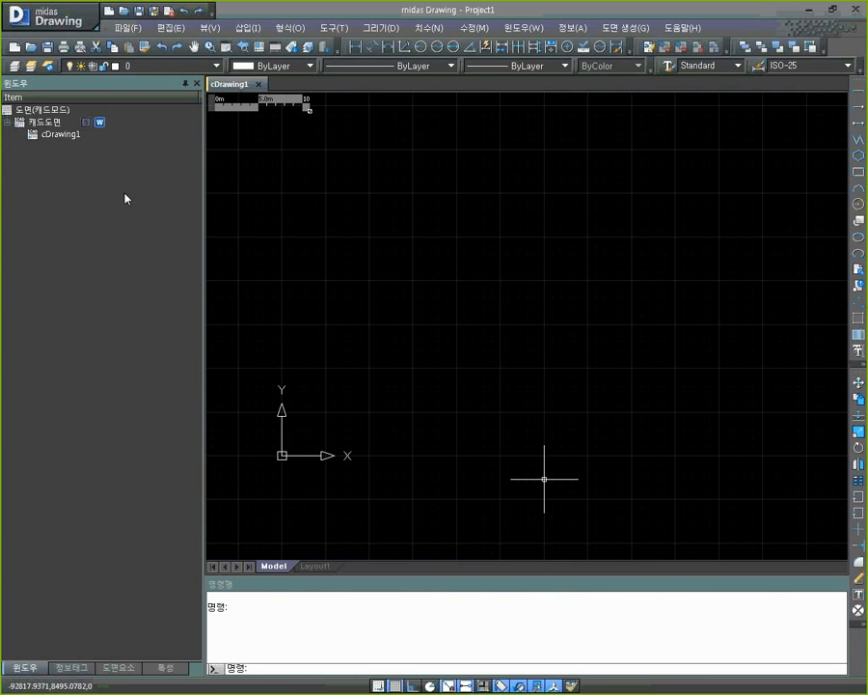
Import the drawing 사용자스타일-준건축.dwg from the 드로잉교육 folder inside the desktop's 20140820 folder
{"action": "left_click", "coordinate": [130, 26]}
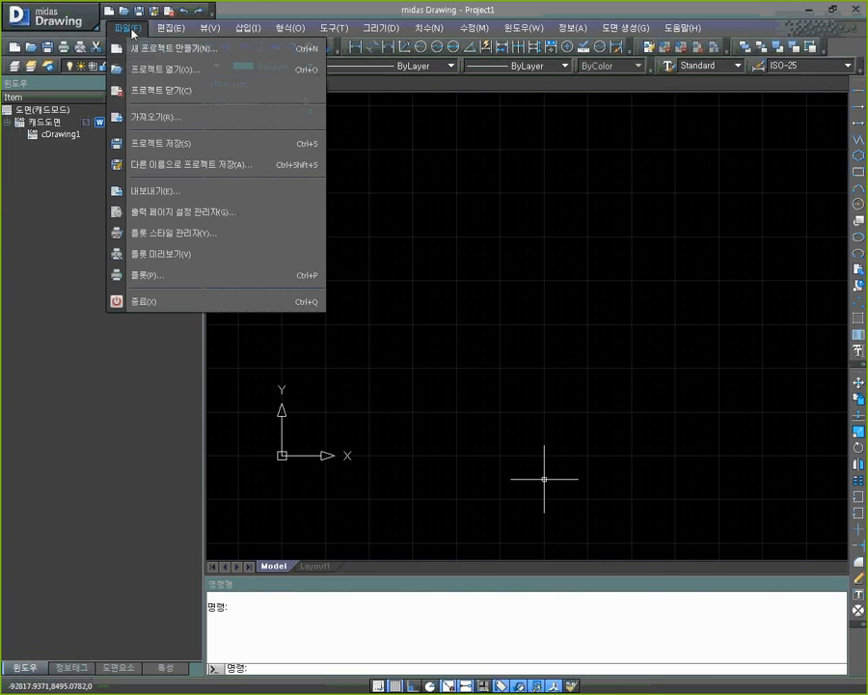
{"action": "left_click", "coordinate": [159, 117]}
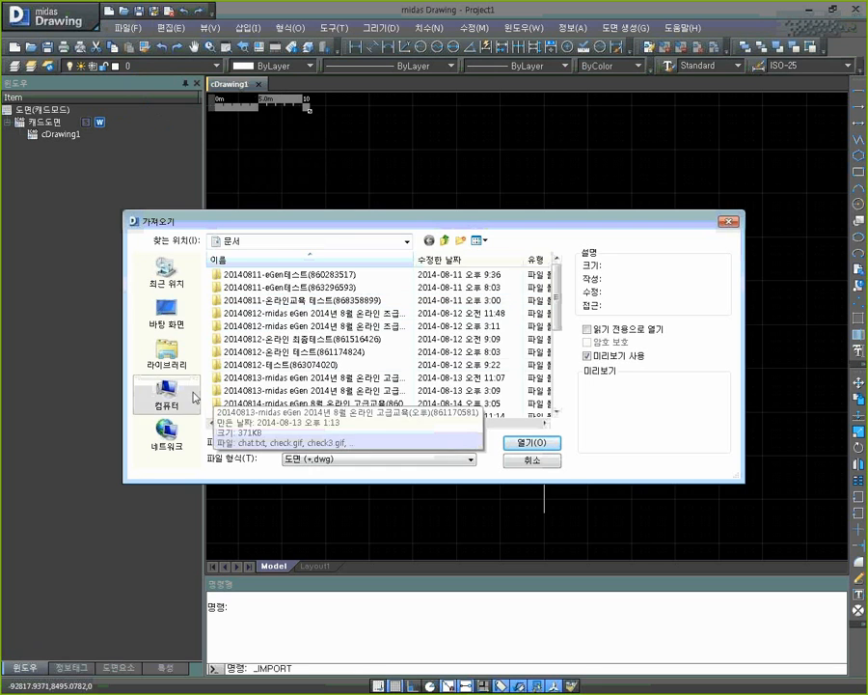
{"action": "left_click", "coordinate": [169, 313]}
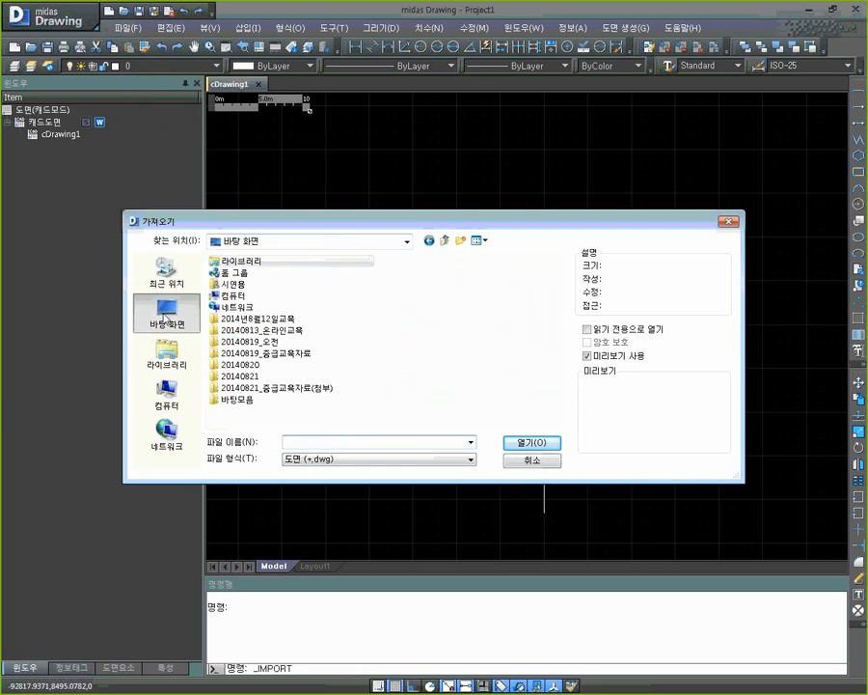
{"action": "double_click", "coordinate": [256, 366]}
{"action": "double_click", "coordinate": [249, 275]}
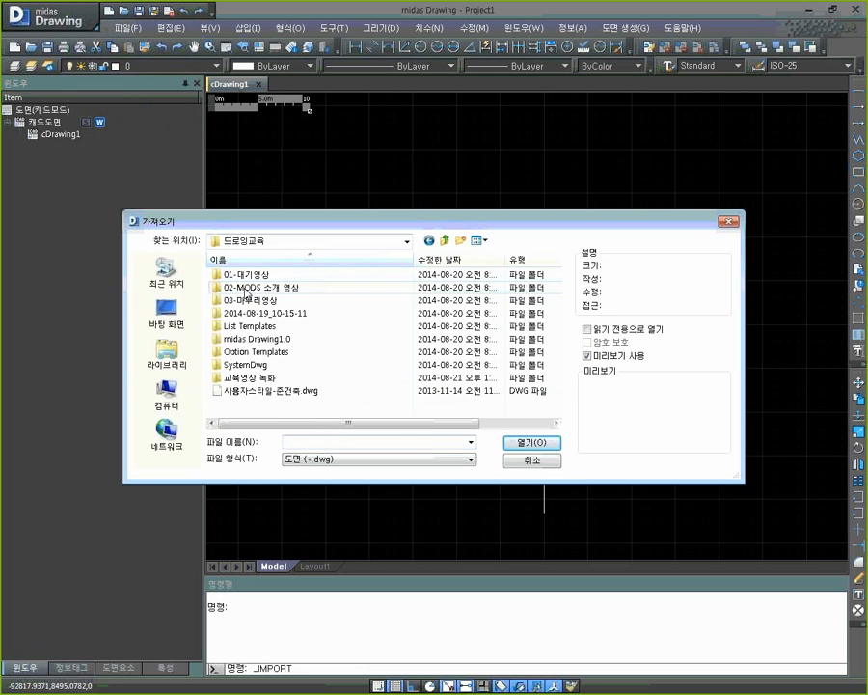
{"action": "left_click", "coordinate": [262, 391]}
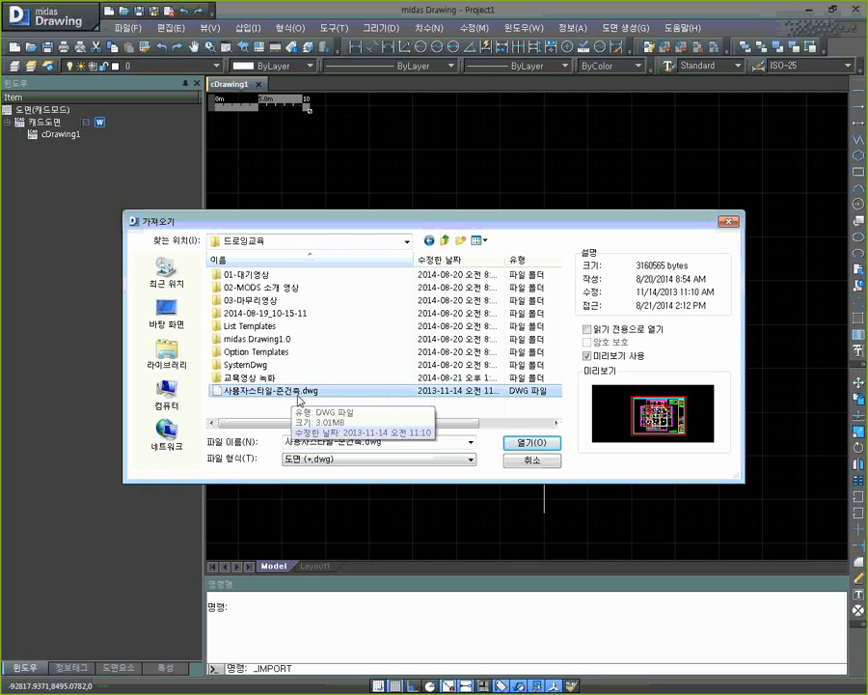
{"action": "left_click", "coordinate": [526, 449]}
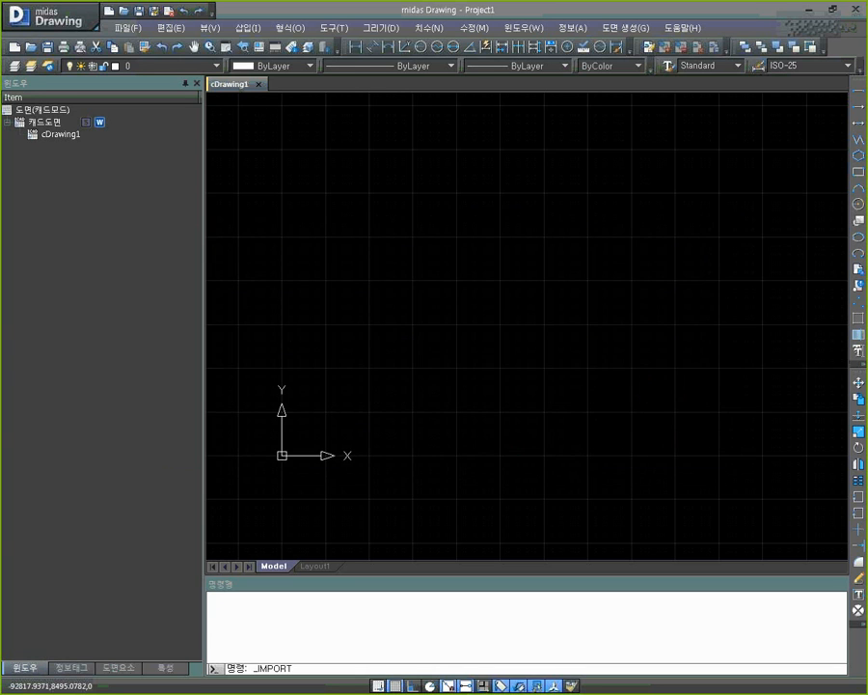
Copy the sheet border and its title block horizontally, placing the copy just to the right of the original sheet
{"action": "mouse_move", "coordinate": [673, 459]}
{"action": "middle_mouse_down"}
{"action": "mouse_move", "coordinate": [665, 438]}
{"action": "mouse_move", "coordinate": [607, 413]}
{"action": "middle_mouse_up"}
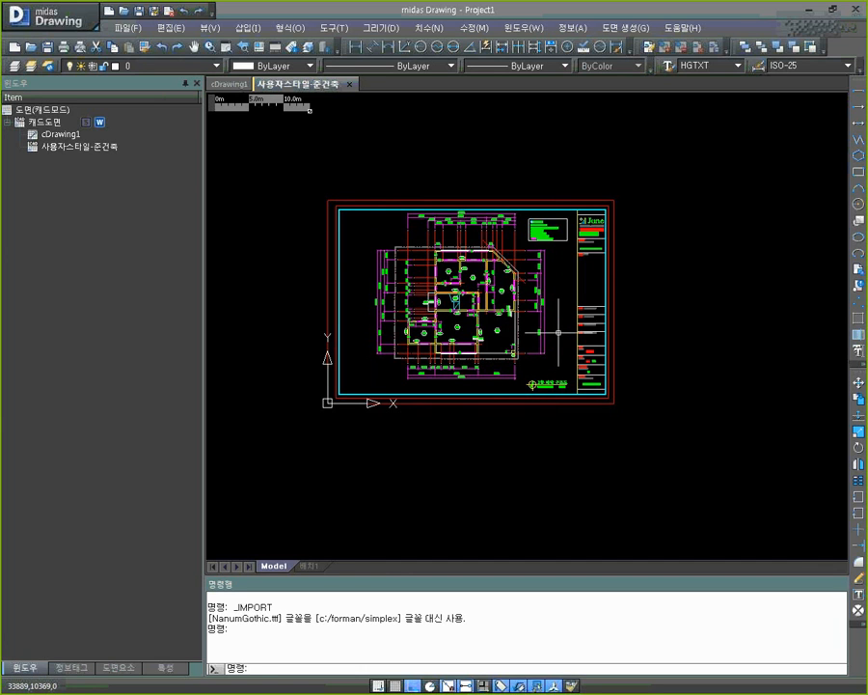
{"action": "key", "text": "Return"}
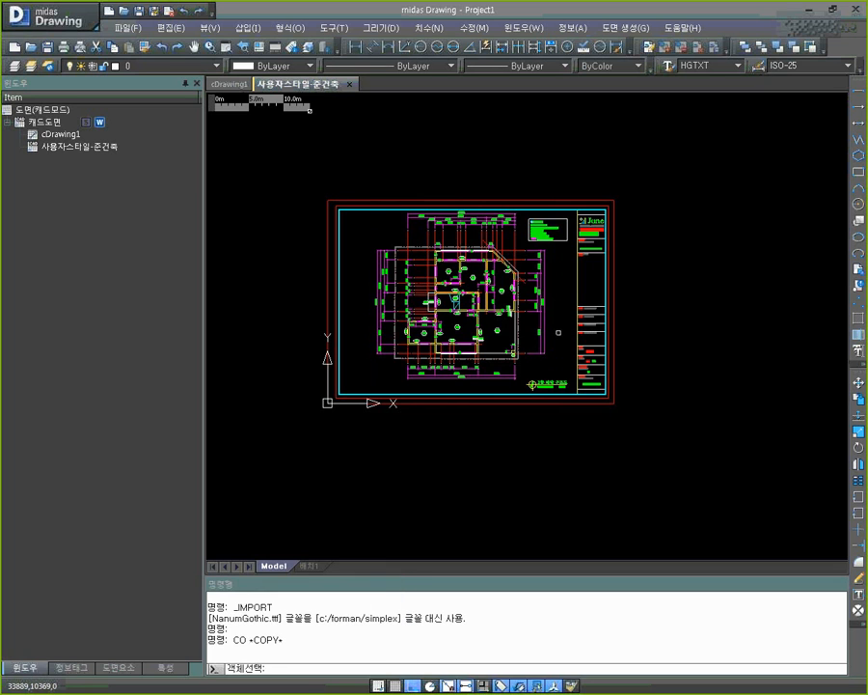
{"action": "left_click", "coordinate": [666, 427]}
{"action": "left_click", "coordinate": [575, 166]}
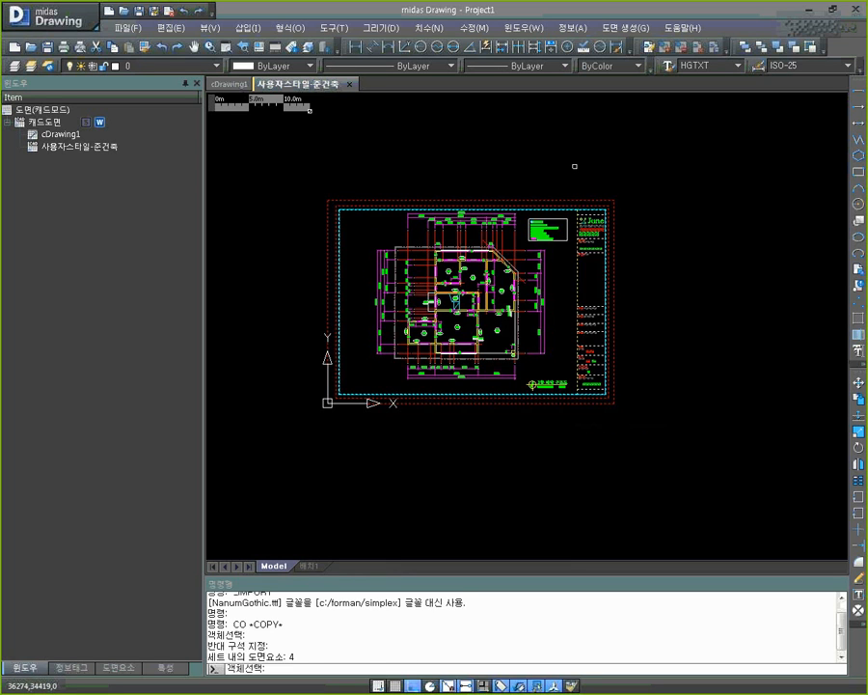
{"action": "key", "text": "Return"}
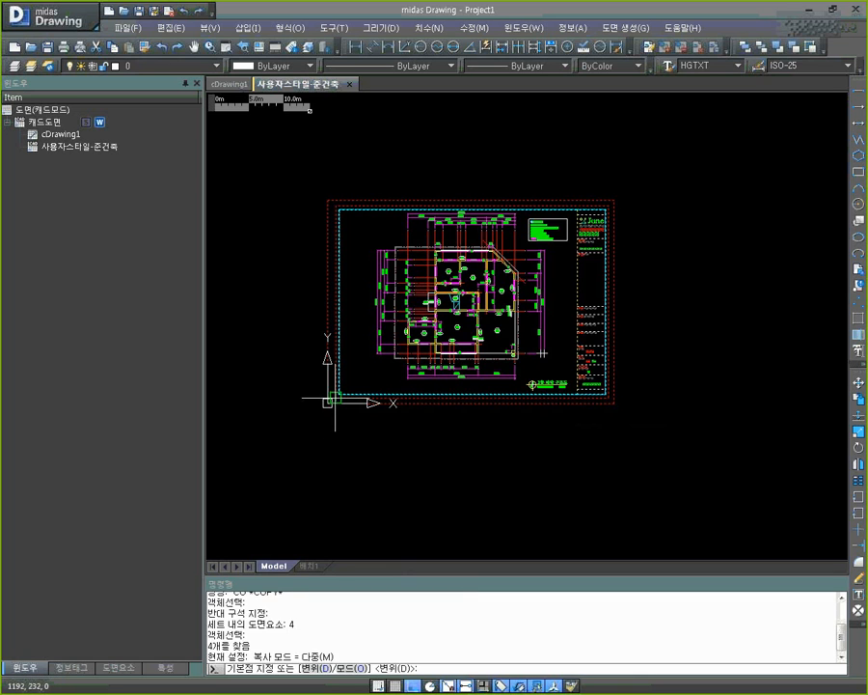
{"action": "left_click", "coordinate": [632, 400]}
{"action": "left_click", "coordinate": [659, 434]}
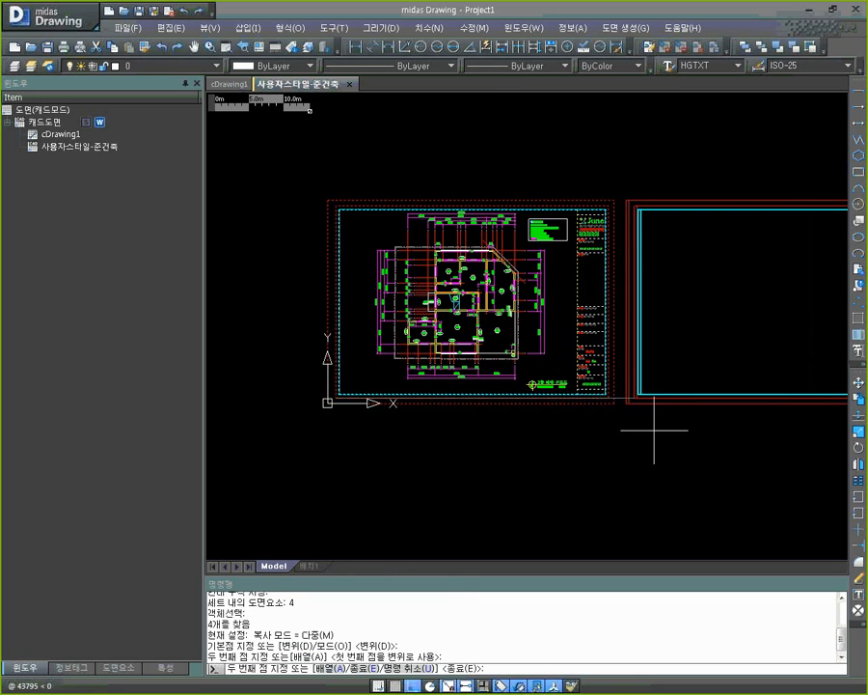
{"action": "key", "text": "Return"}
Examine the copied sheet's title block, checking how its border and the date, scale, sheet number and subject title entries are grouped
{"action": "middle_click_drag", "start_coordinate": [714, 421], "coordinate": [503, 409]}
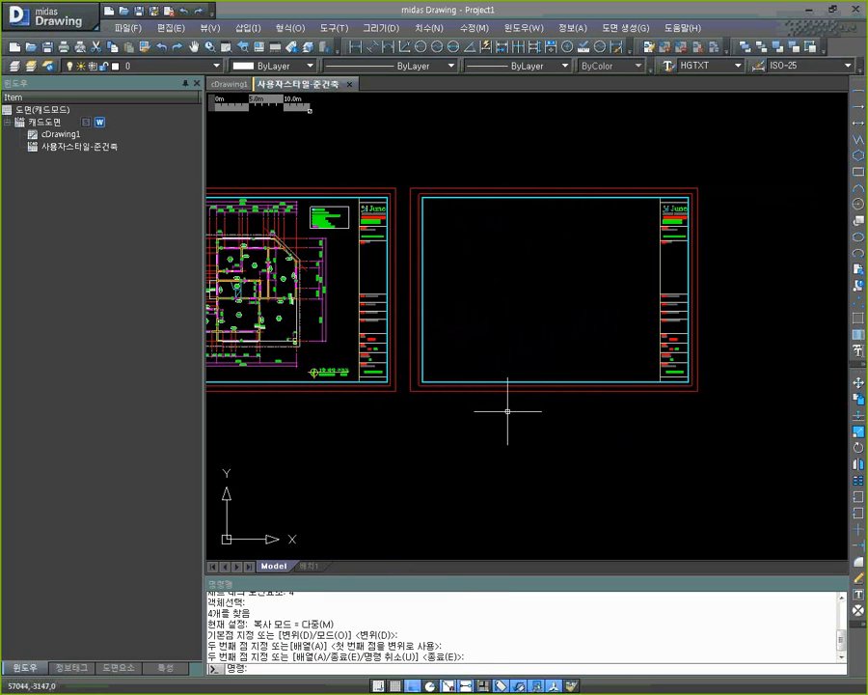
{"action": "mouse_move", "coordinate": [637, 366]}
{"action": "middle_mouse_down"}
{"action": "mouse_move", "coordinate": [592, 380]}
{"action": "mouse_move", "coordinate": [539, 376]}
{"action": "middle_mouse_up"}
{"action": "scroll", "coordinate": [593, 381], "scroll_direction": "up", "scroll_amount": 4}
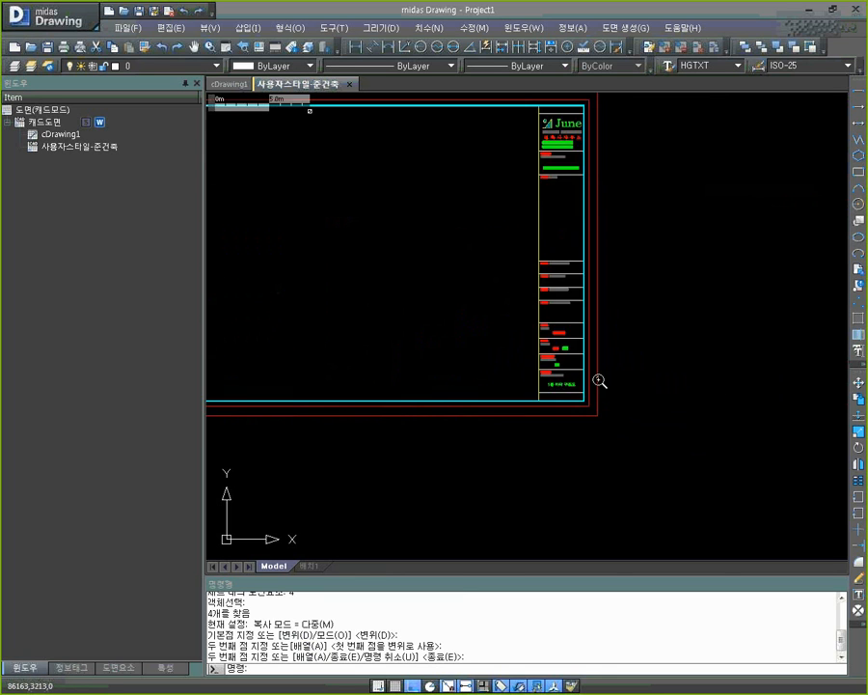
{"action": "left_click", "coordinate": [616, 479]}
{"action": "left_click", "coordinate": [581, 440]}
{"action": "middle_click_drag", "start_coordinate": [606, 432], "coordinate": [614, 464]}
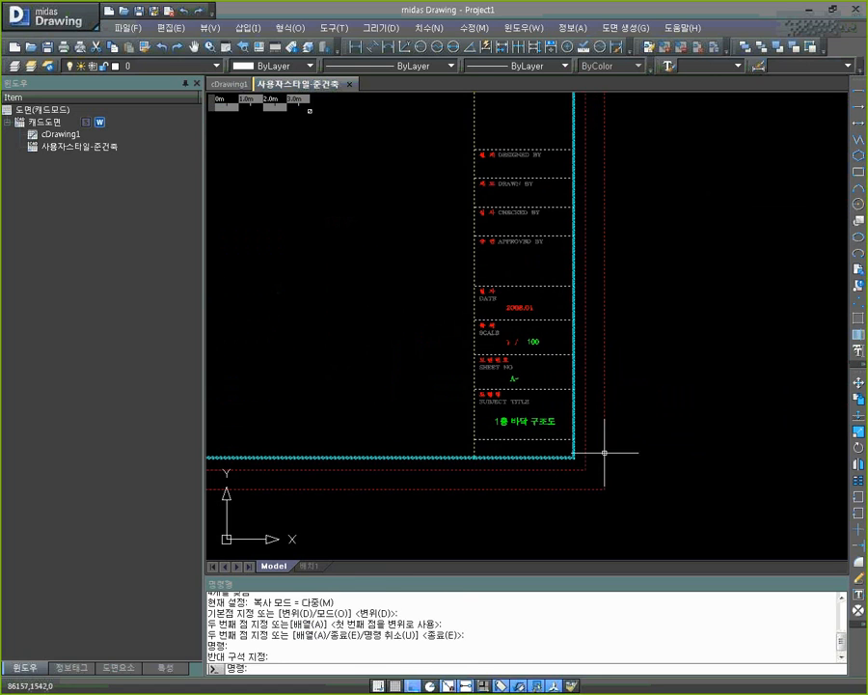
{"action": "key", "text": "Escape"}
{"action": "left_click", "coordinate": [632, 508]}
{"action": "left_click", "coordinate": [598, 417]}
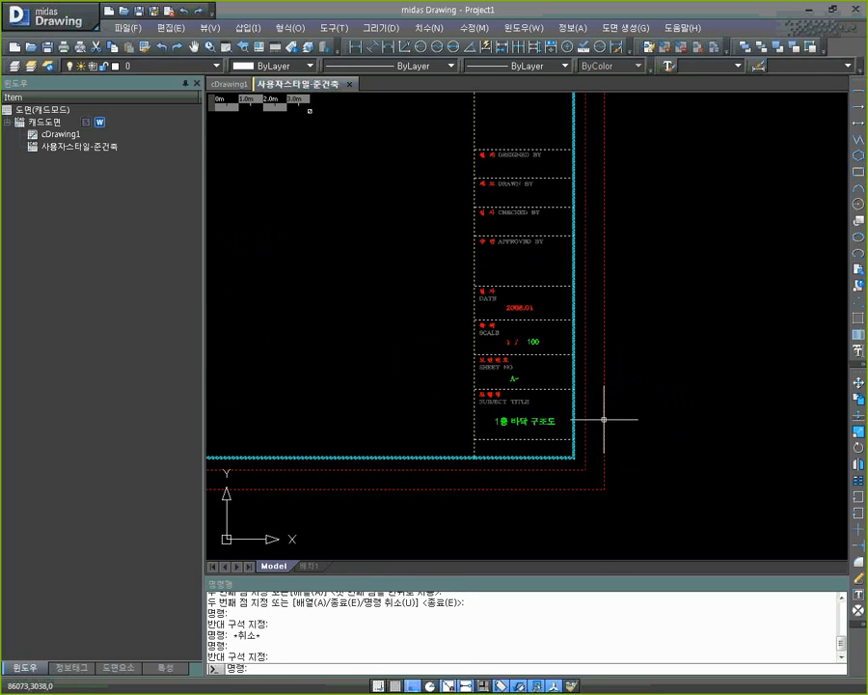
{"action": "scroll", "coordinate": [550, 392], "scroll_direction": "up", "scroll_amount": 3}
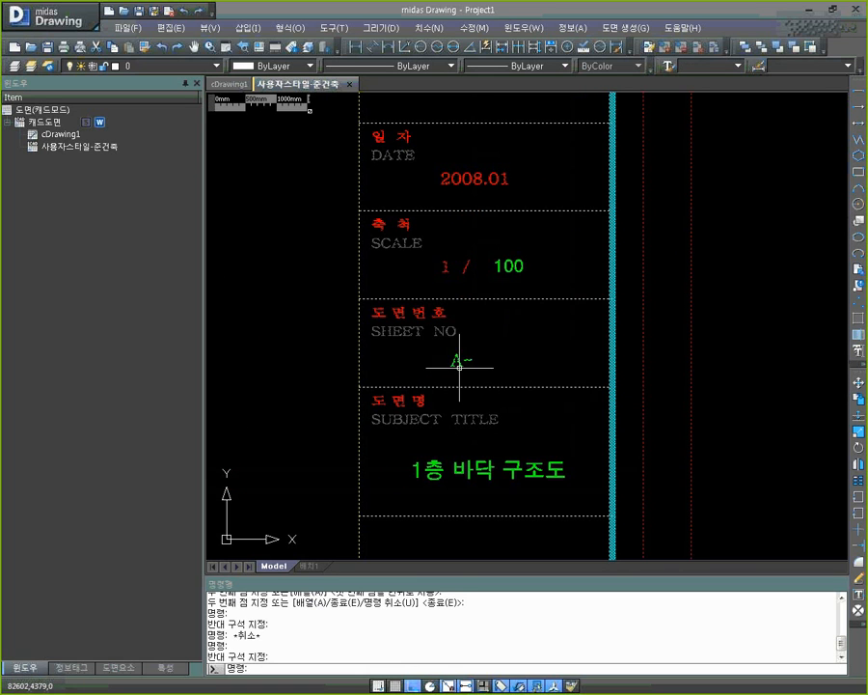
{"action": "scroll", "coordinate": [489, 352], "scroll_direction": "down", "scroll_amount": 2}
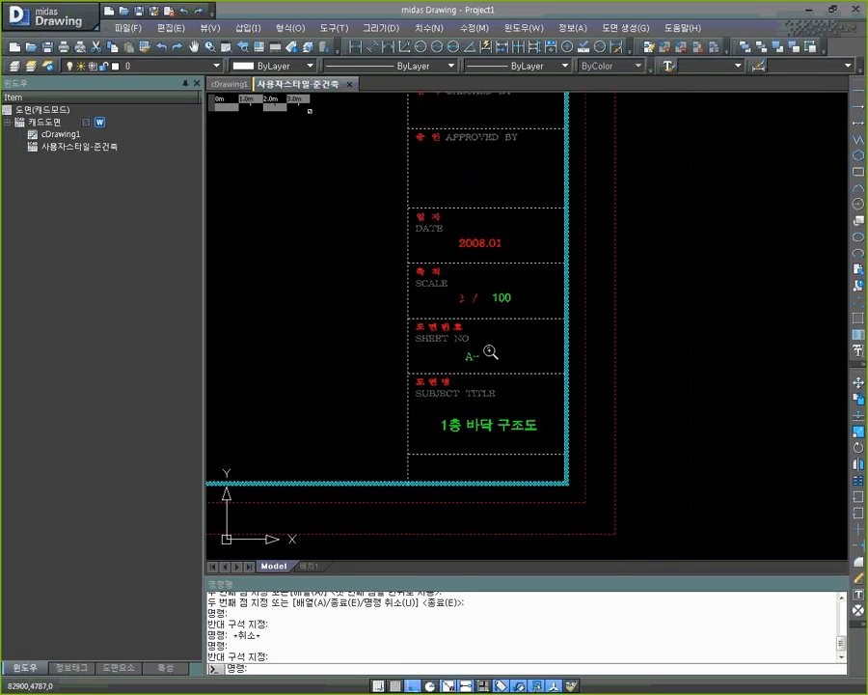
{"action": "mouse_move", "coordinate": [519, 284]}
{"action": "middle_mouse_down"}
{"action": "mouse_move", "coordinate": [521, 446]}
{"action": "mouse_move", "coordinate": [508, 390]}
{"action": "middle_mouse_up"}
{"action": "mouse_move", "coordinate": [507, 239]}
{"action": "middle_mouse_down"}
{"action": "mouse_move", "coordinate": [494, 357]}
{"action": "mouse_move", "coordinate": [510, 269]}
{"action": "middle_mouse_up"}
{"action": "scroll", "coordinate": [484, 280], "scroll_direction": "up", "scroll_amount": 2}
{"action": "scroll", "coordinate": [476, 299], "scroll_direction": "down", "scroll_amount": 3}
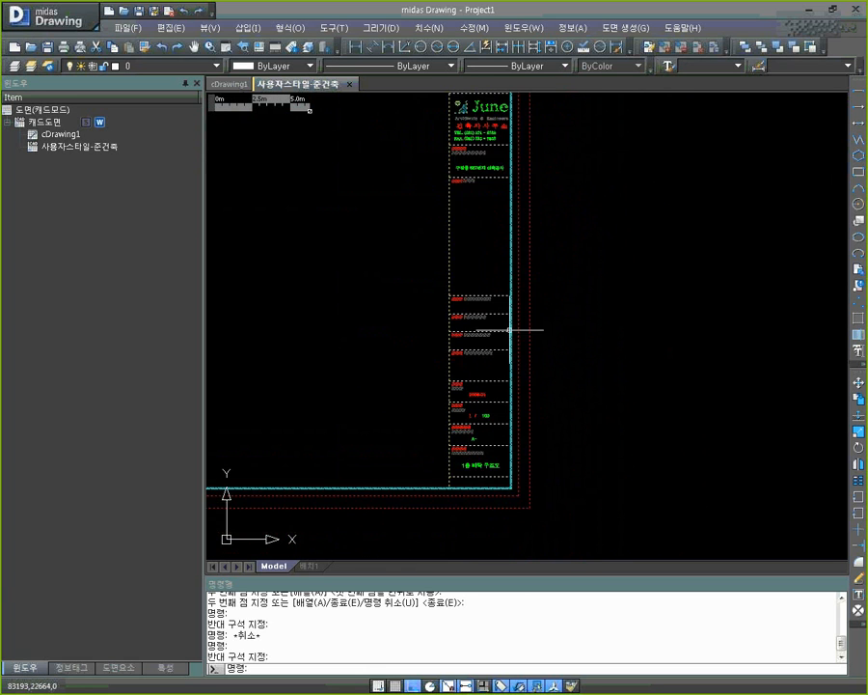
{"action": "middle_click_drag", "start_coordinate": [510, 383], "coordinate": [515, 288]}
{"action": "key", "text": "Escape"}
Explode the copied sheet's title block into separate objects
{"action": "mouse_move", "coordinate": [521, 366]}
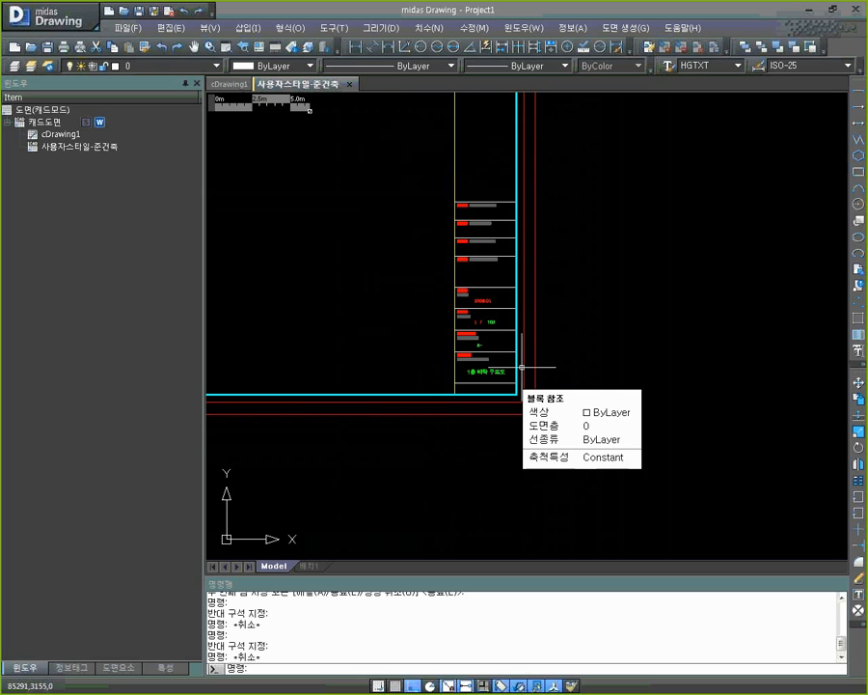
{"action": "type", "text": "x"}
{"action": "key", "text": "Return"}
{"action": "left_click", "coordinate": [547, 430]}
{"action": "left_click", "coordinate": [515, 394]}
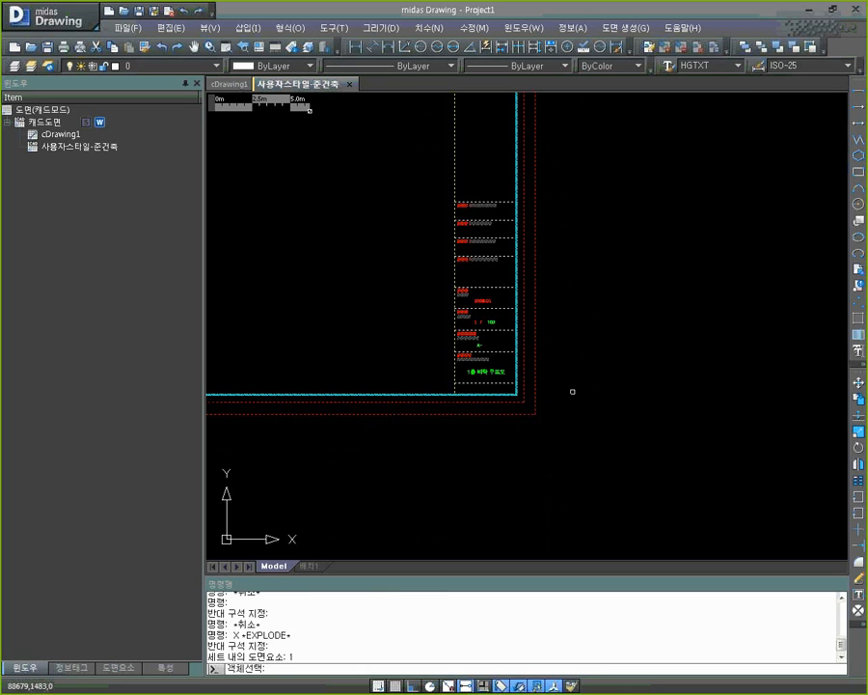
{"action": "key", "text": "Return"}
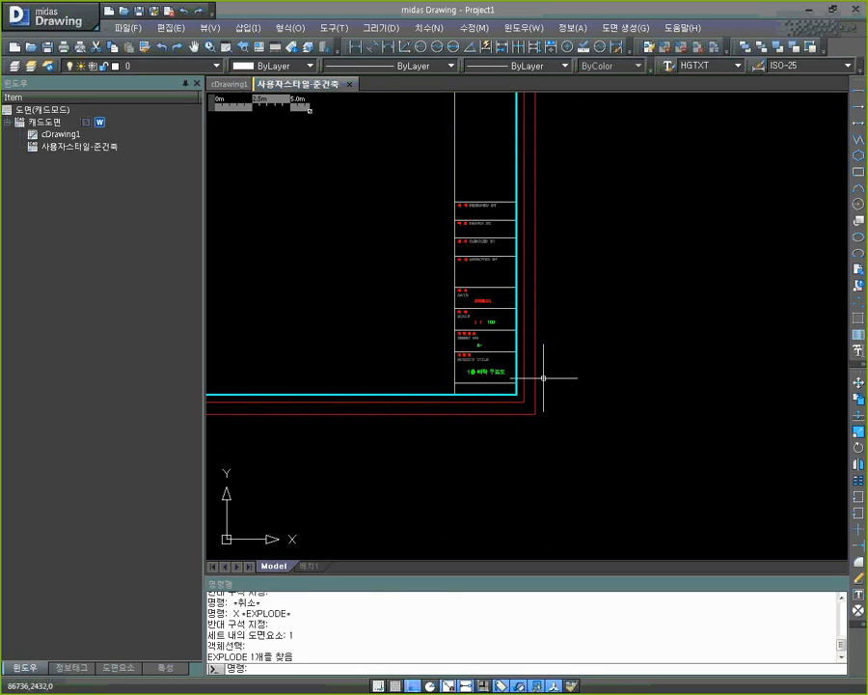
Erase the "1 /" text in front of 100 in the title block's SCALE cell
{"action": "scroll", "coordinate": [495, 351], "scroll_direction": "up", "scroll_amount": 5}
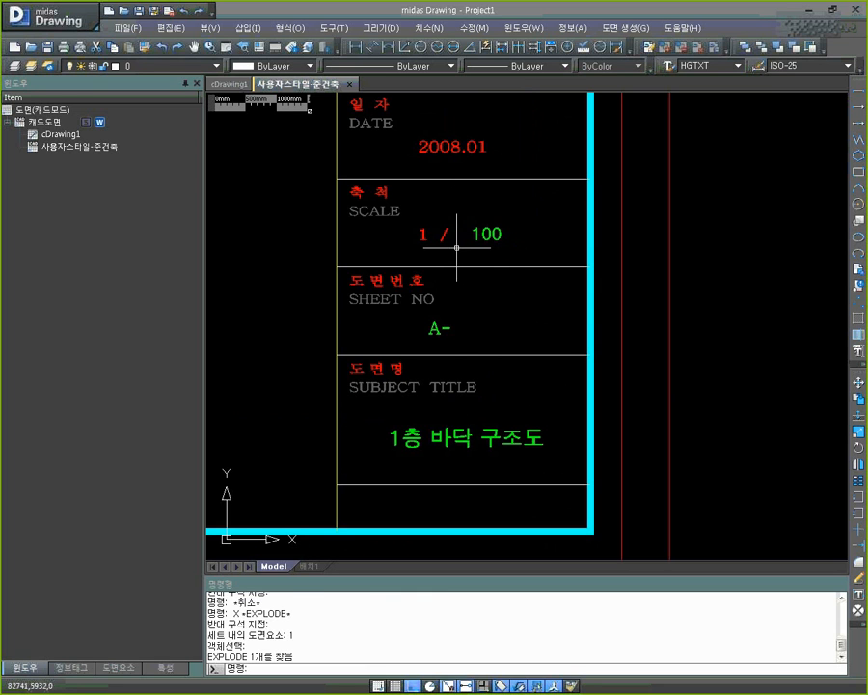
{"action": "key", "text": "Return"}
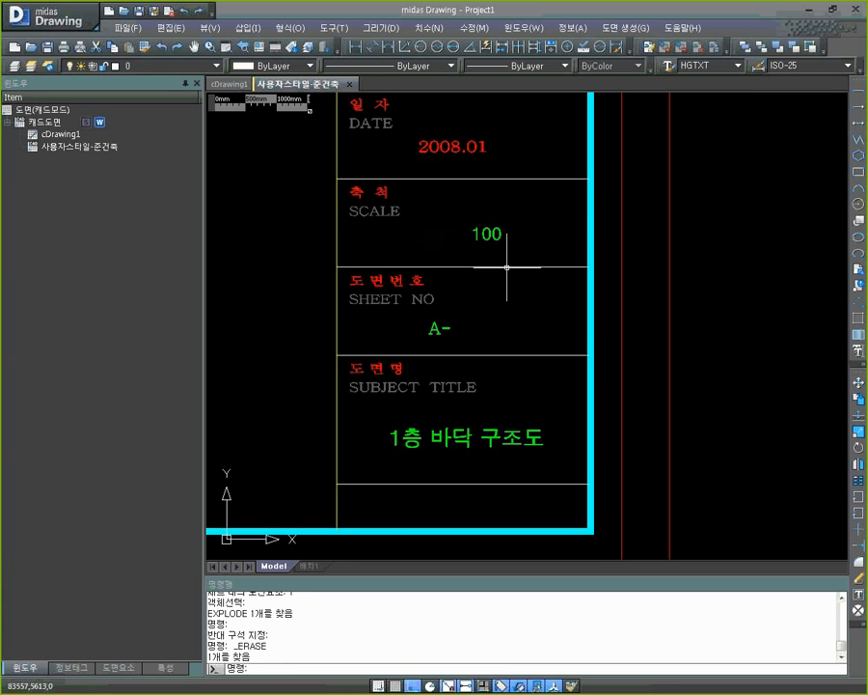
{"action": "left_click", "coordinate": [461, 339]}
{"action": "left_click", "coordinate": [428, 318]}
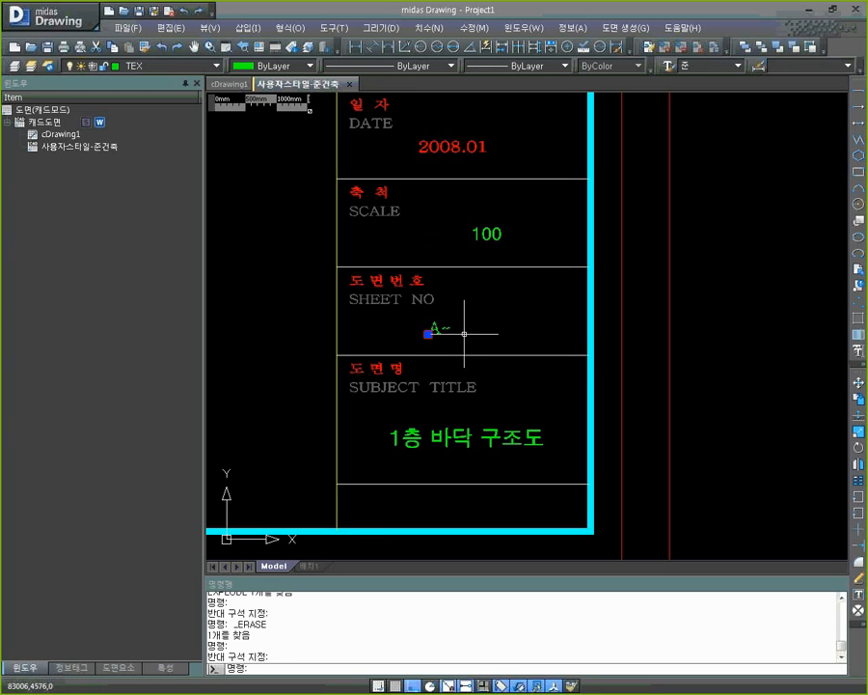
{"action": "key", "text": "Escape"}
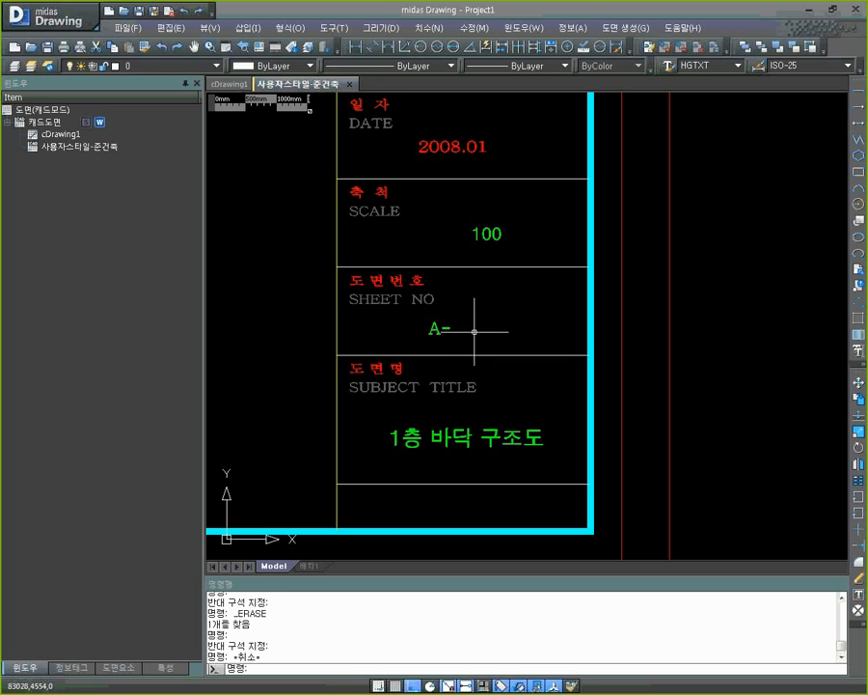
Copy the "A-" text in the SHEET NO cell twice to the right, side by side in one row
{"action": "left_click", "coordinate": [436, 330]}
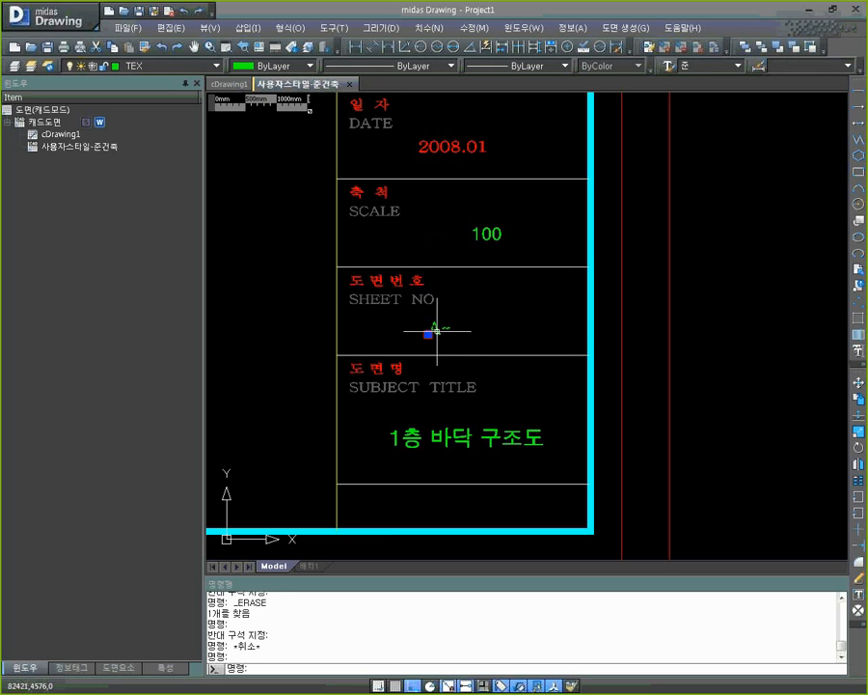
{"action": "type", "text": "CO"}
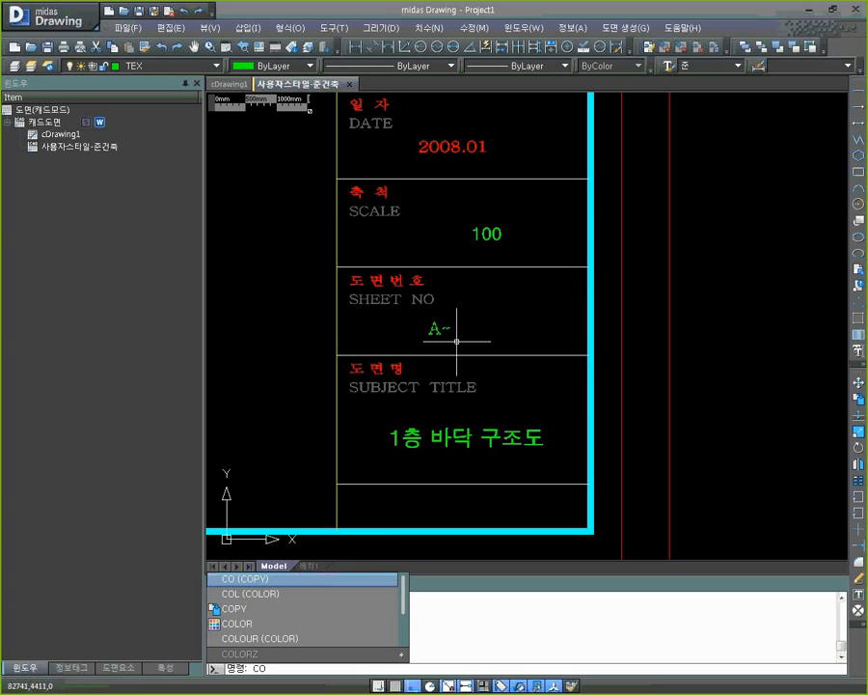
{"action": "key", "text": "Return"}
{"action": "left_click", "coordinate": [456, 342]}
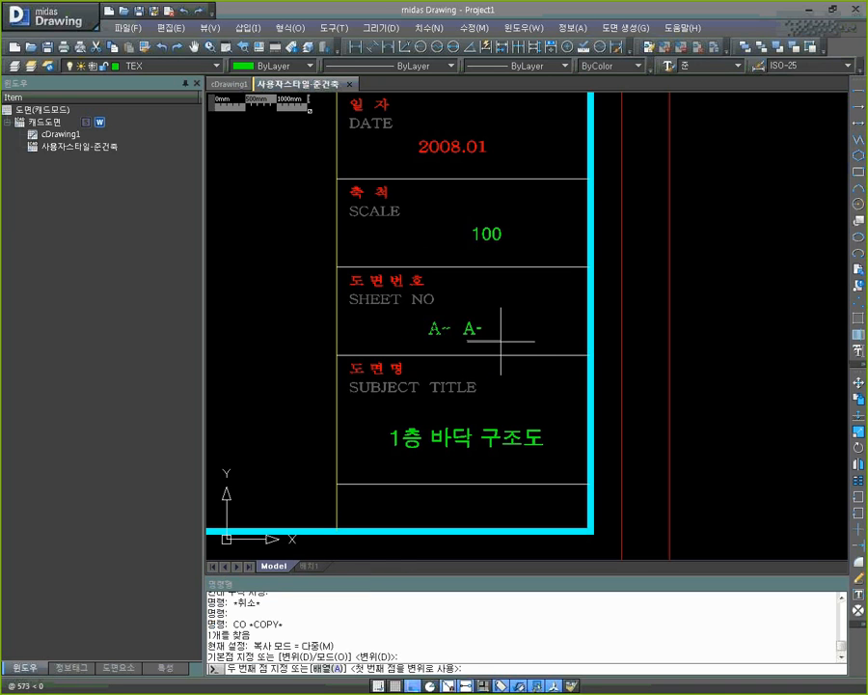
{"action": "left_click", "coordinate": [489, 342]}
{"action": "left_click", "coordinate": [516, 342]}
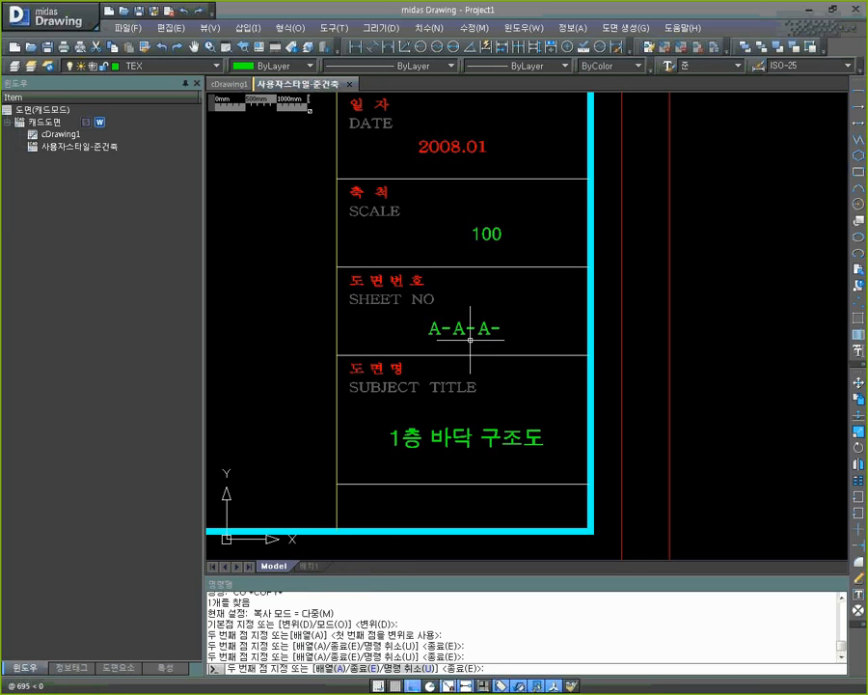
{"action": "key", "text": "Return"}
Edit the three SHEET NO texts to read "A", "-" and "100" from left to right
{"action": "double_click", "coordinate": [440, 330]}
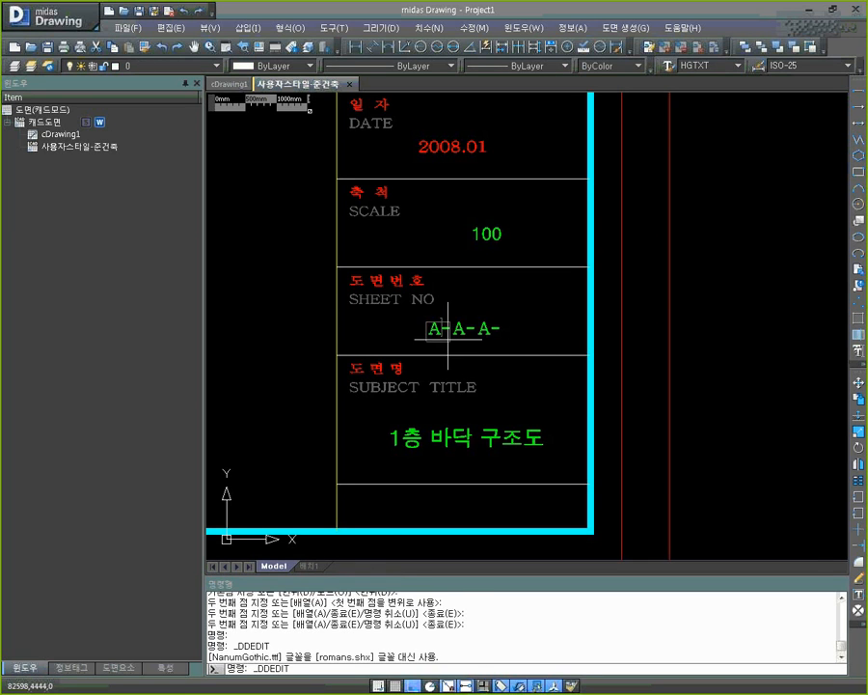
{"action": "type", "text": "A"}
{"action": "key", "text": "Return"}
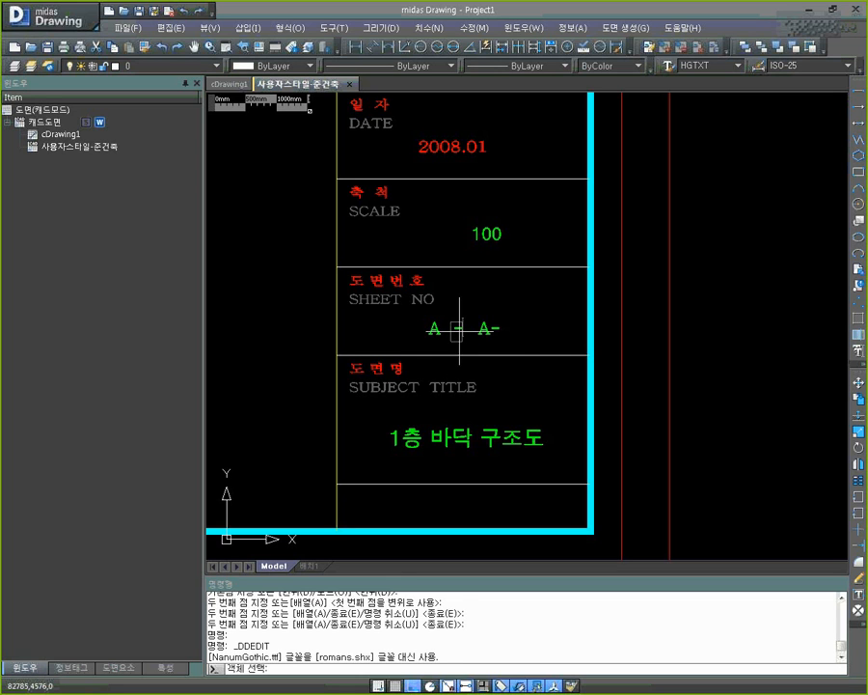
{"action": "left_click", "coordinate": [482, 331]}
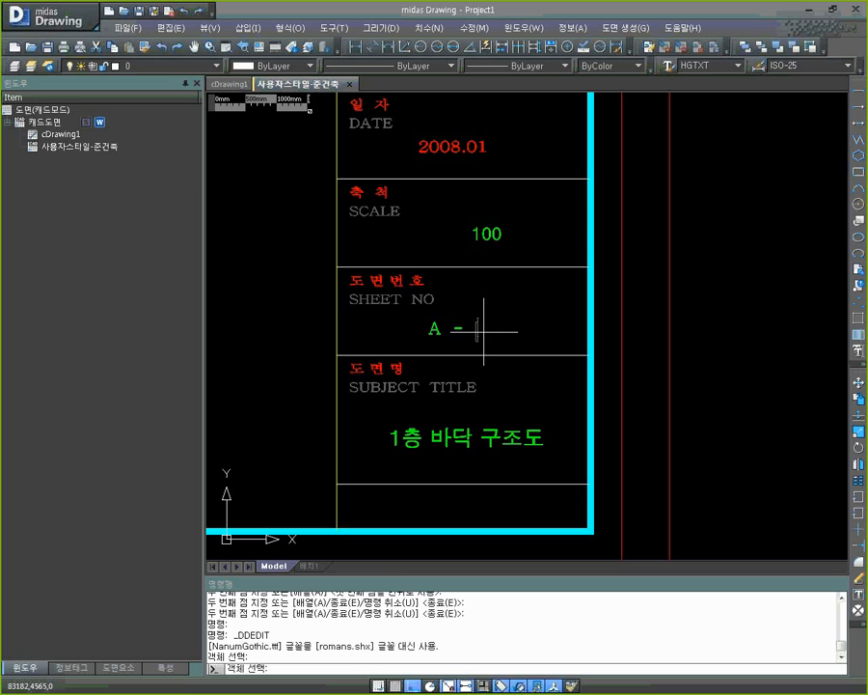
{"action": "key", "text": "Return"}
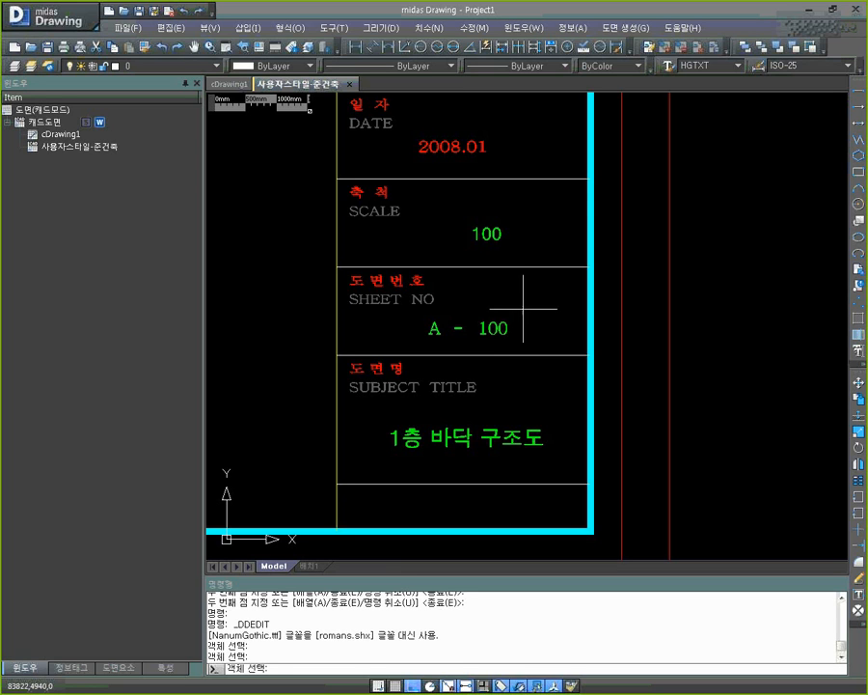
{"action": "key", "text": "Return"}
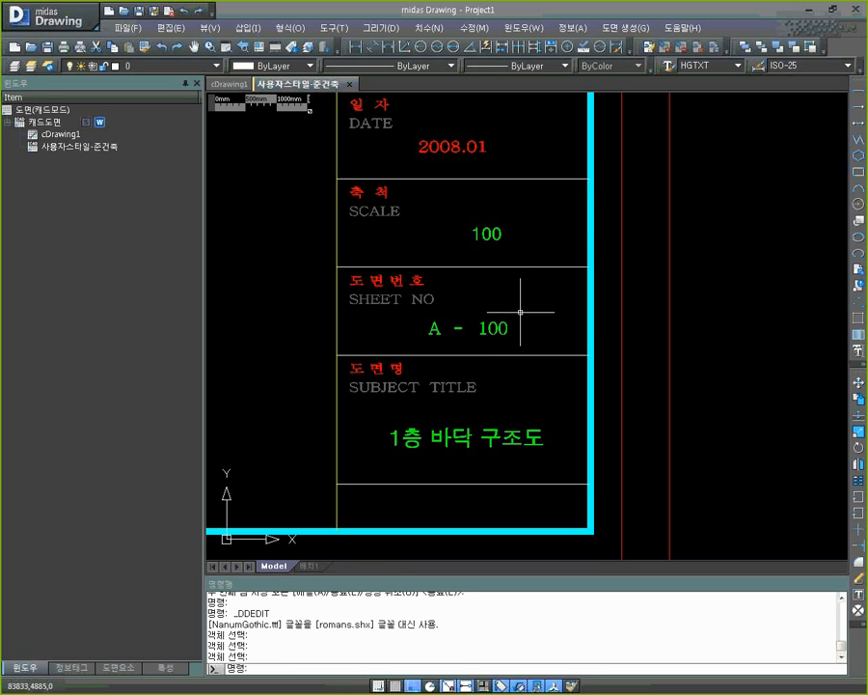
{"action": "scroll", "coordinate": [511, 311], "scroll_direction": "down", "scroll_amount": 2}
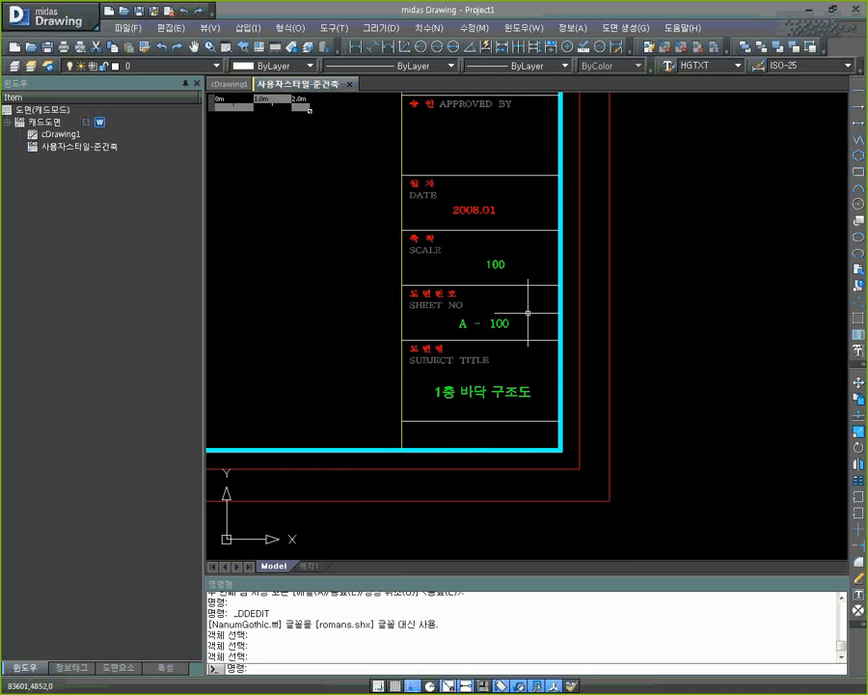
Review the copied sheet's title block from the SHEET NO cell up to the company logo and back down
{"action": "middle_click_drag", "start_coordinate": [550, 295], "coordinate": [541, 311]}
{"action": "scroll", "coordinate": [542, 311], "scroll_direction": "down", "scroll_amount": 2}
{"action": "middle_click_drag", "start_coordinate": [536, 252], "coordinate": [486, 414]}
{"action": "middle_click_drag", "start_coordinate": [476, 235], "coordinate": [473, 342]}
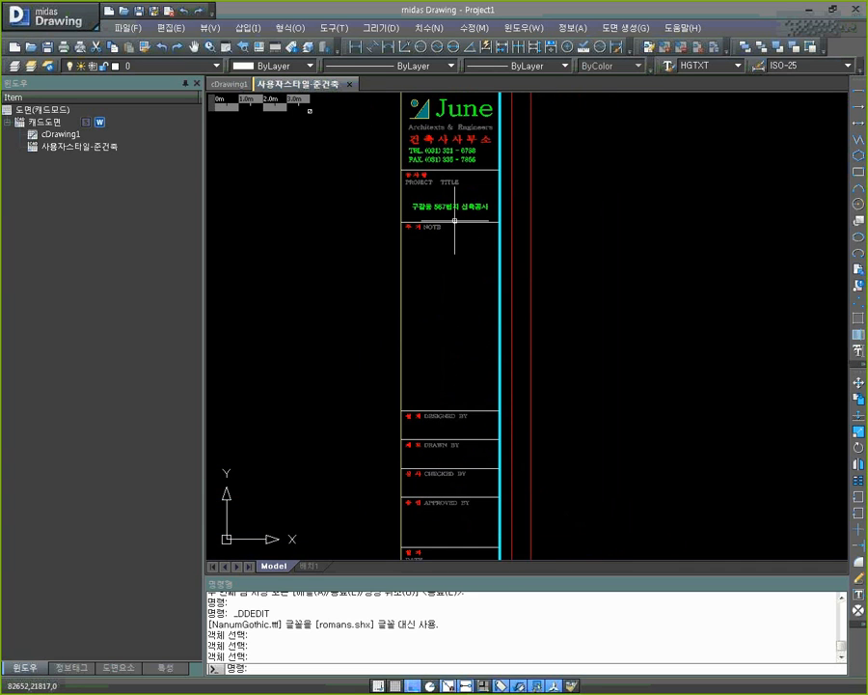
{"action": "scroll", "coordinate": [448, 357], "scroll_direction": "down", "scroll_amount": 2}
{"action": "middle_click_drag", "start_coordinate": [455, 381], "coordinate": [464, 289]}
{"action": "scroll", "coordinate": [464, 289], "scroll_direction": "up", "scroll_amount": 3}
{"action": "middle_click_drag", "start_coordinate": [465, 398], "coordinate": [469, 348]}
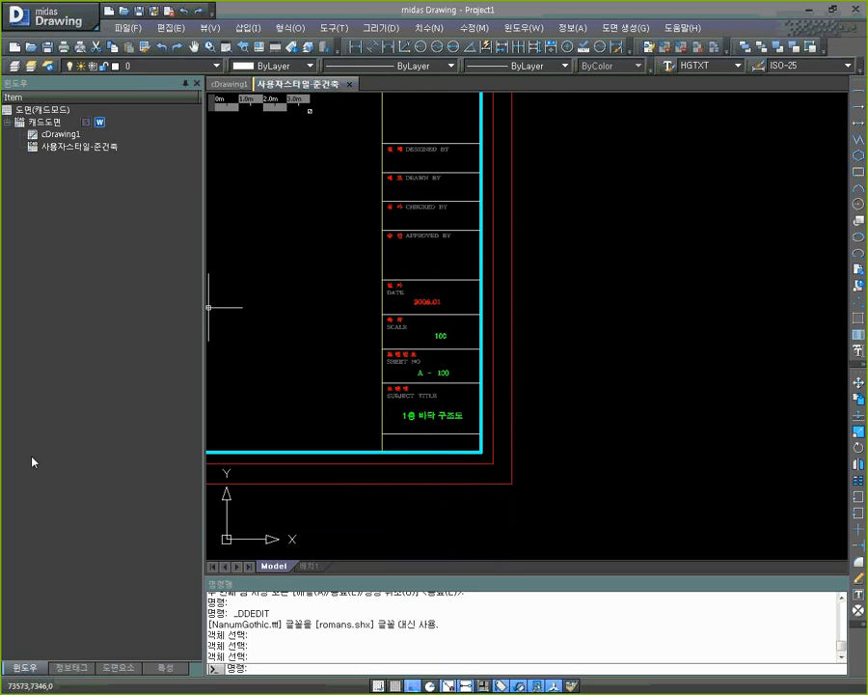
Show the information tag list and expand the 프로젝트개요 and 시트정보 groups to go through their tags
{"action": "left_click", "coordinate": [78, 670]}
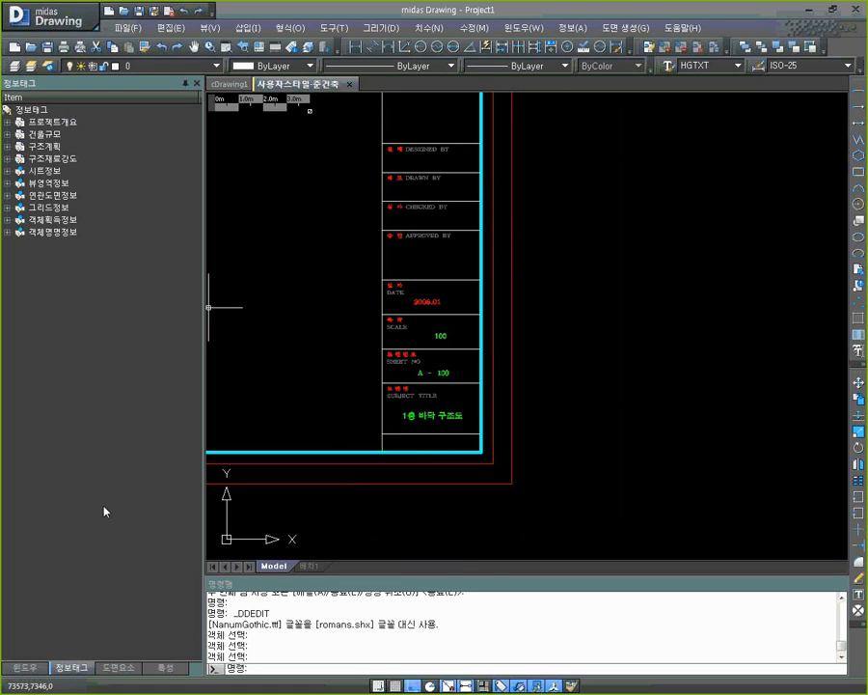
{"action": "left_click", "coordinate": [38, 135]}
{"action": "left_click", "coordinate": [8, 122]}
{"action": "left_click", "coordinate": [8, 126]}
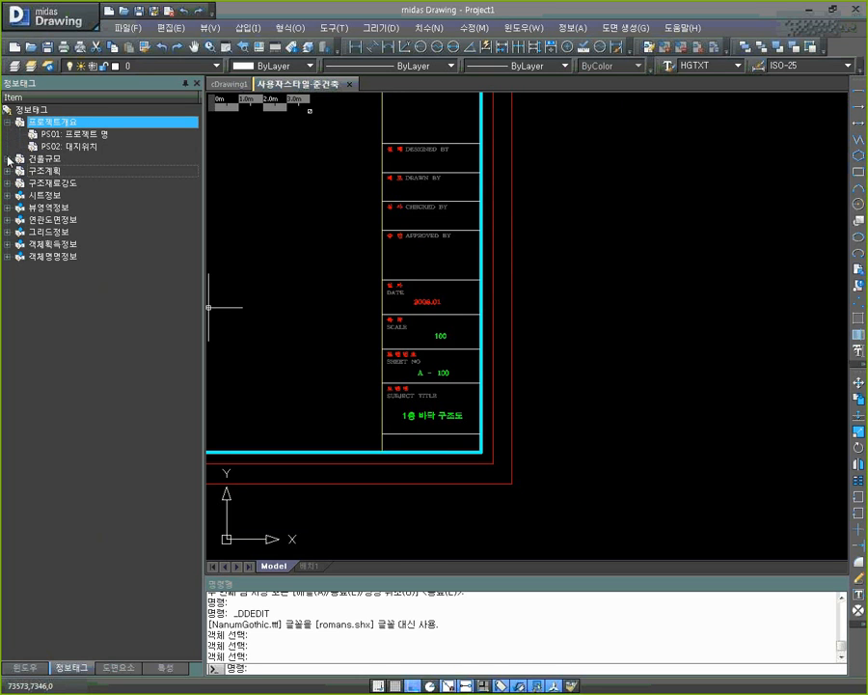
{"action": "left_click", "coordinate": [7, 197]}
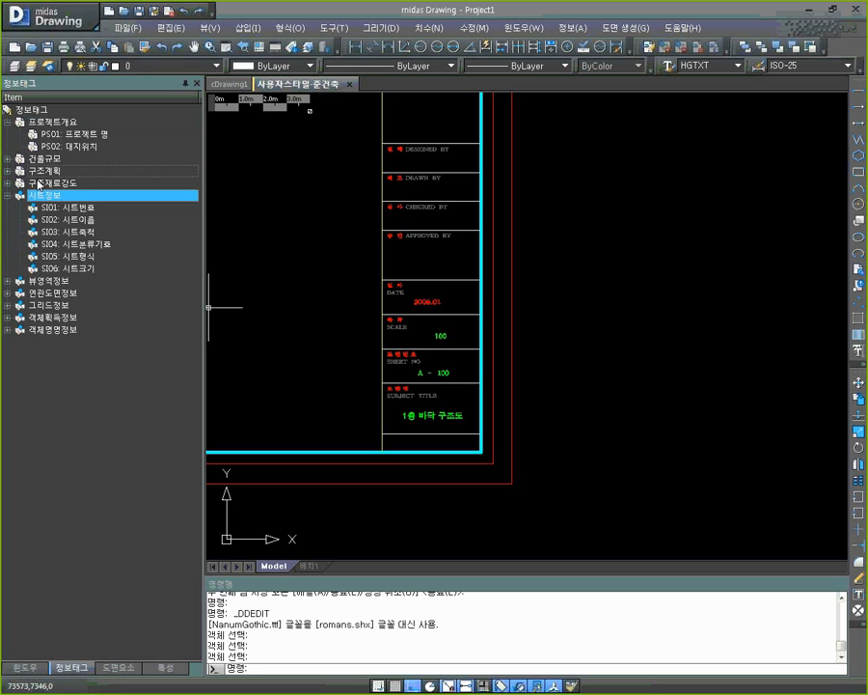
{"action": "left_click", "coordinate": [94, 136]}
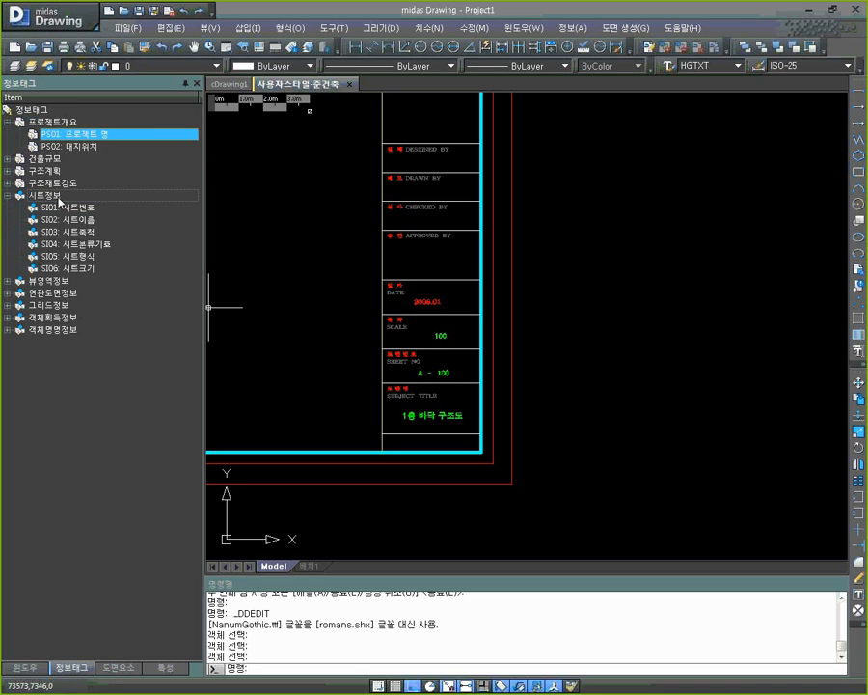
{"action": "left_click", "coordinate": [89, 210]}
{"action": "left_click", "coordinate": [93, 221]}
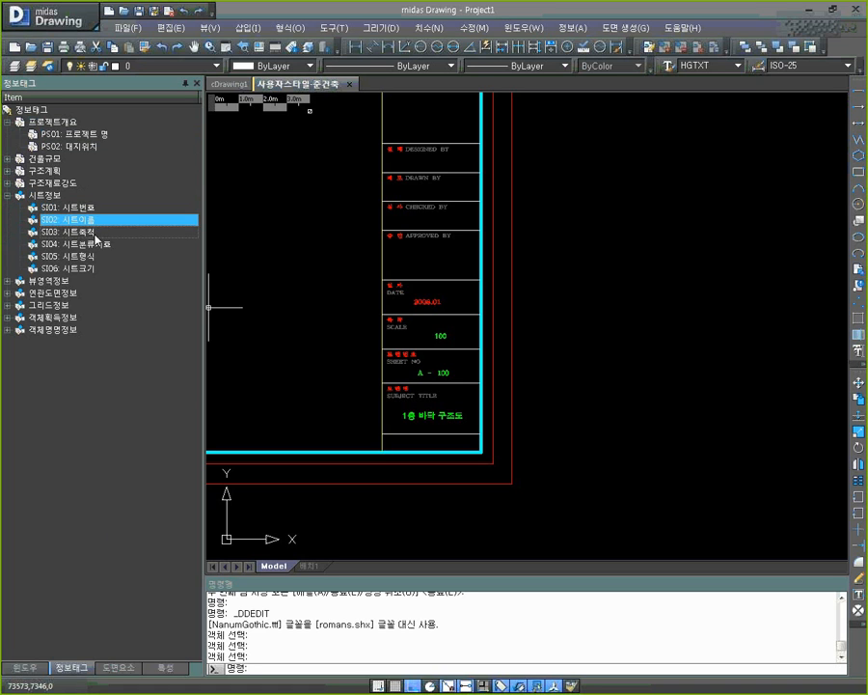
{"action": "left_click", "coordinate": [94, 232]}
{"action": "left_click", "coordinate": [101, 244]}
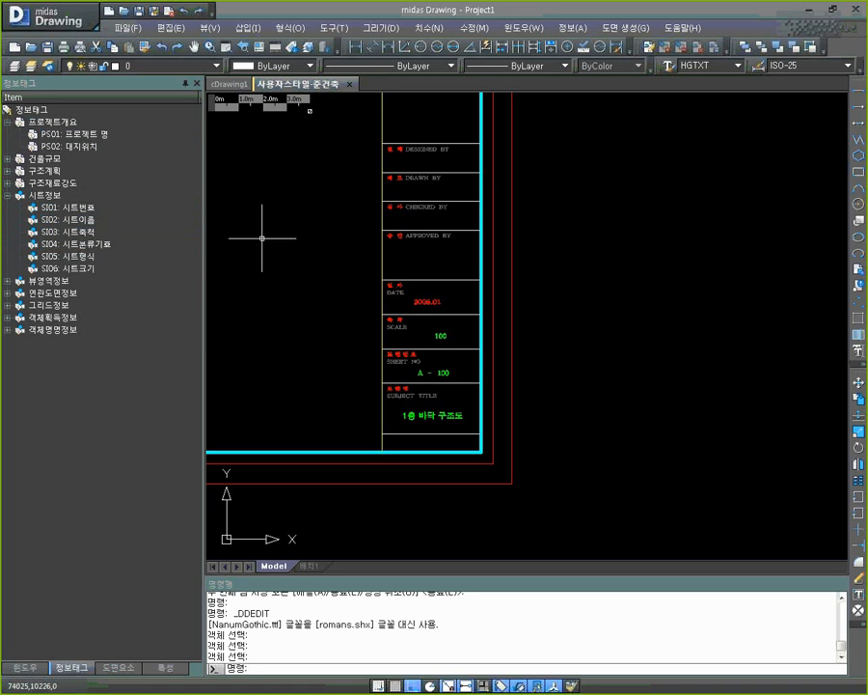
Assign the PS01: 프로젝트 명 tag to the green PROJECT TITLE text, using the 나중에 입력(N) option for its value
{"action": "middle_click_drag", "start_coordinate": [329, 195], "coordinate": [260, 317]}
{"action": "middle_click_drag", "start_coordinate": [308, 235], "coordinate": [295, 355]}
{"action": "middle_click_drag", "start_coordinate": [331, 248], "coordinate": [322, 281]}
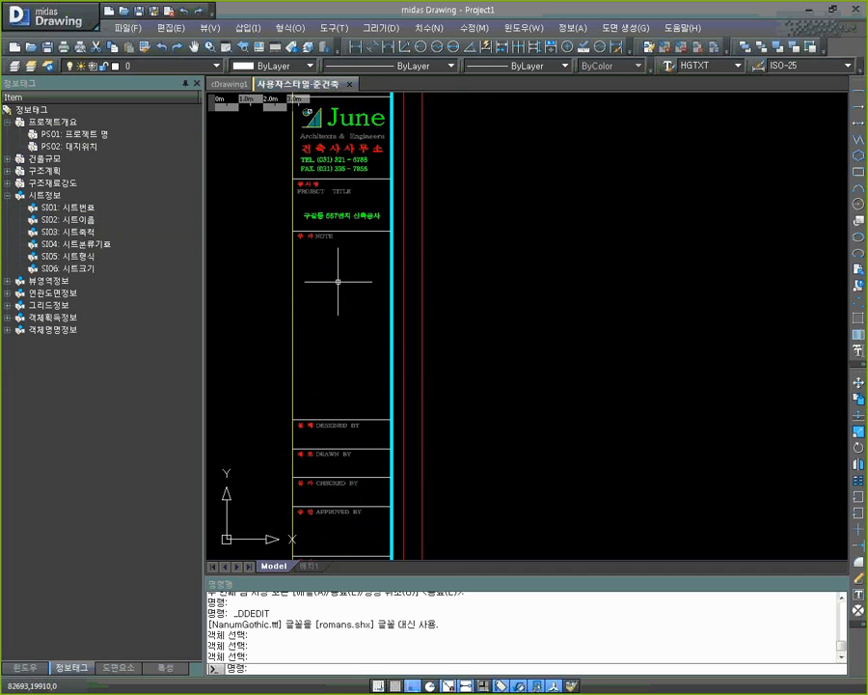
{"action": "scroll", "coordinate": [407, 227], "scroll_direction": "up", "scroll_amount": 2}
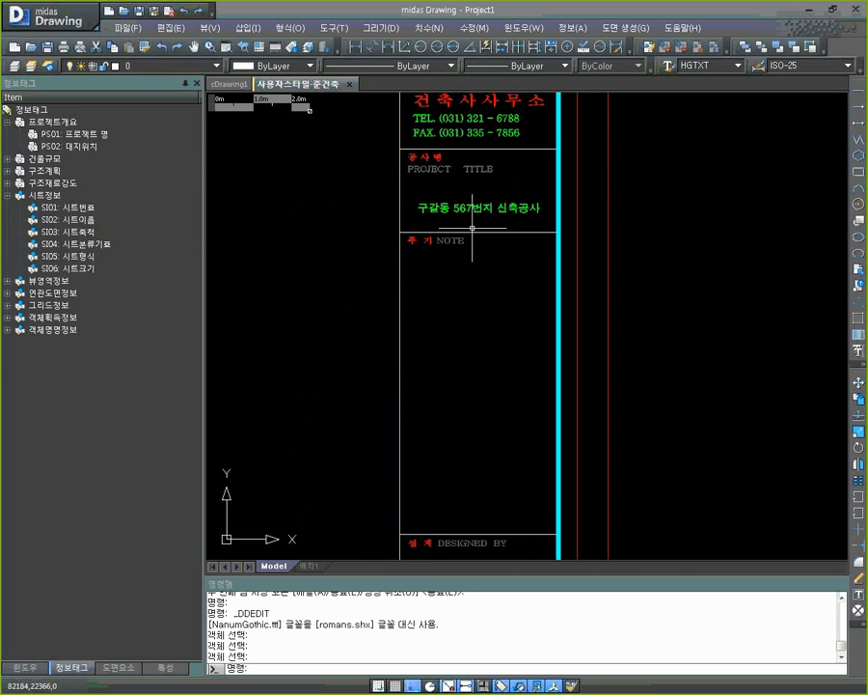
{"action": "scroll", "coordinate": [472, 229], "scroll_direction": "up", "scroll_amount": 2}
{"action": "left_click", "coordinate": [464, 212]}
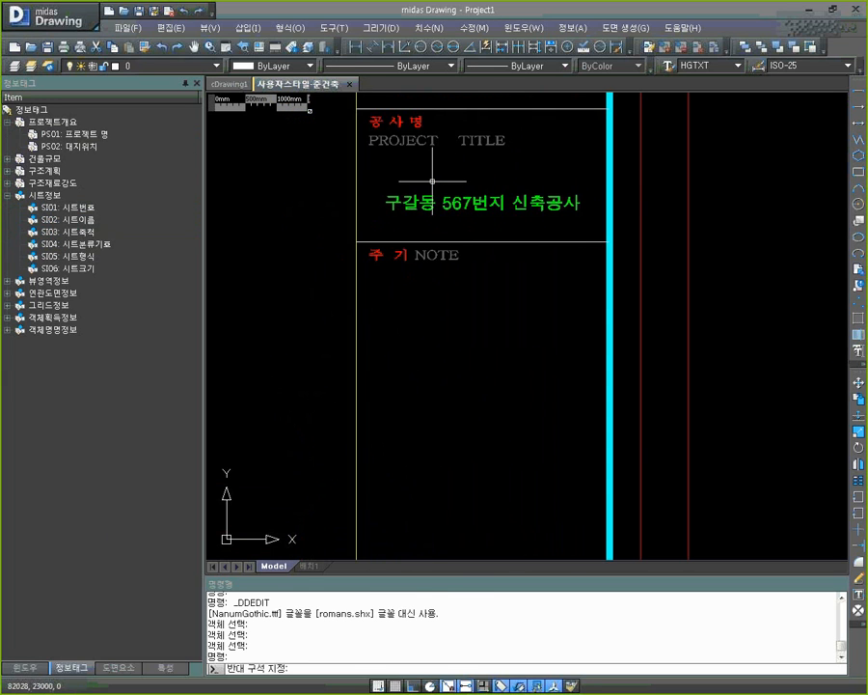
{"action": "left_click", "coordinate": [393, 186]}
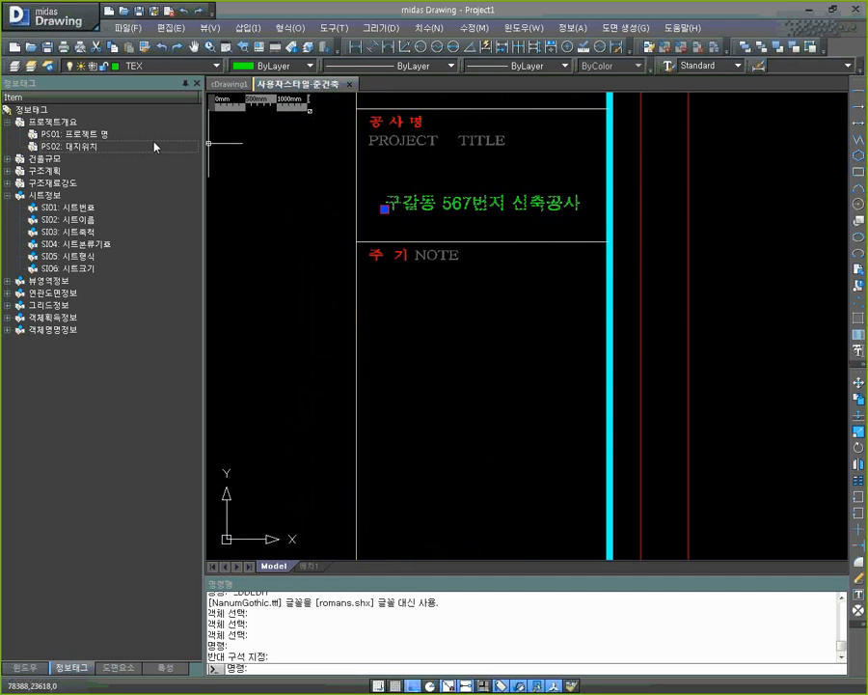
{"action": "left_click", "coordinate": [81, 139]}
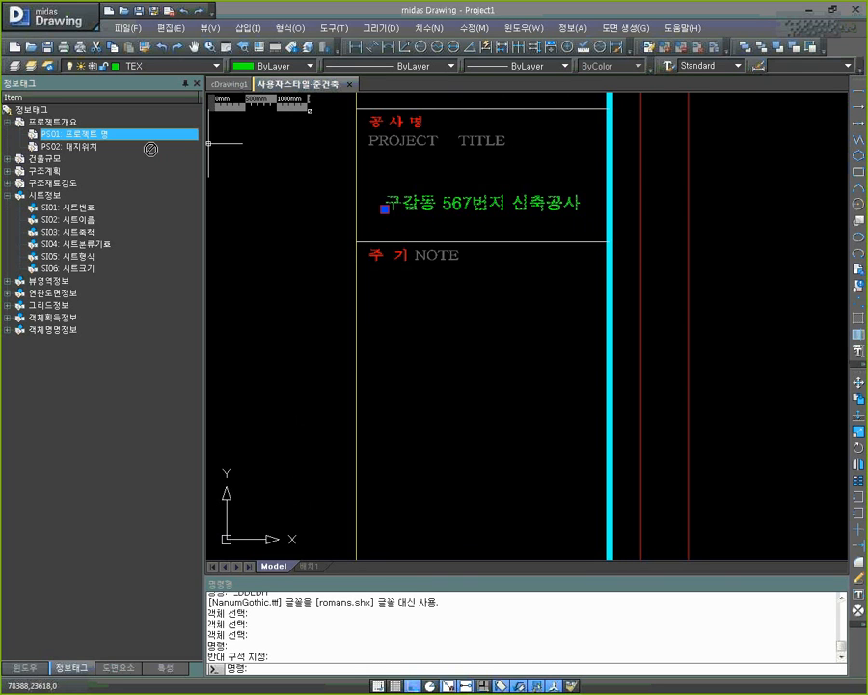
{"action": "left_click_drag", "start_coordinate": [298, 193], "coordinate": [294, 187]}
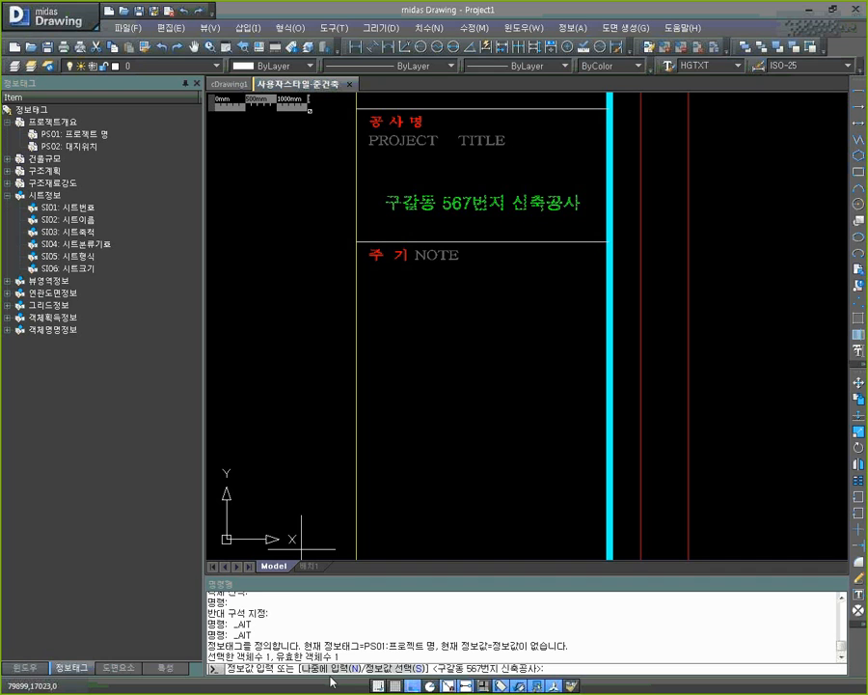
{"action": "left_click", "coordinate": [319, 667]}
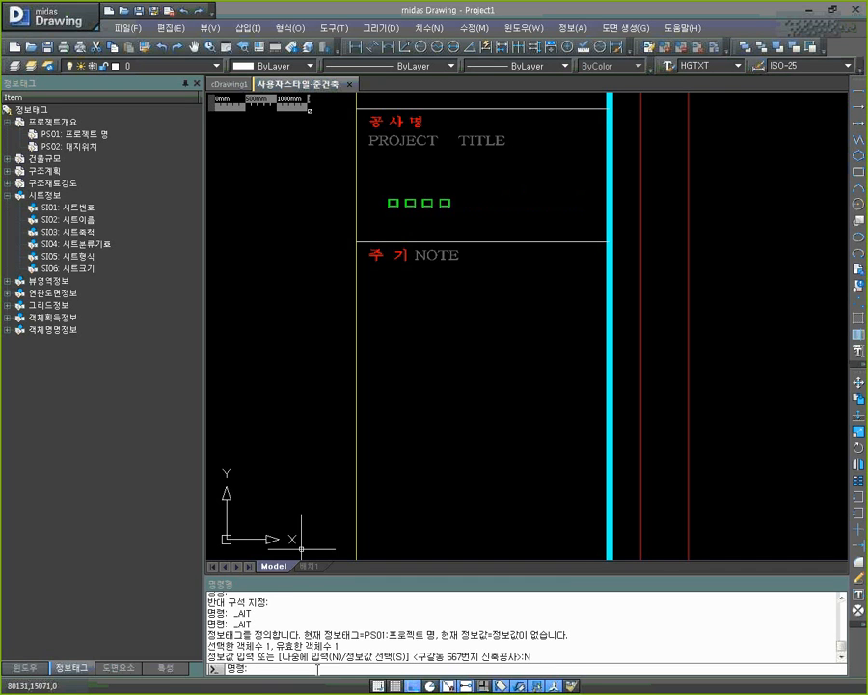
Assign the SI03: 시트축척 tag to the "100" text in the SCALE cell
{"action": "middle_click_drag", "start_coordinate": [442, 512], "coordinate": [436, 457]}
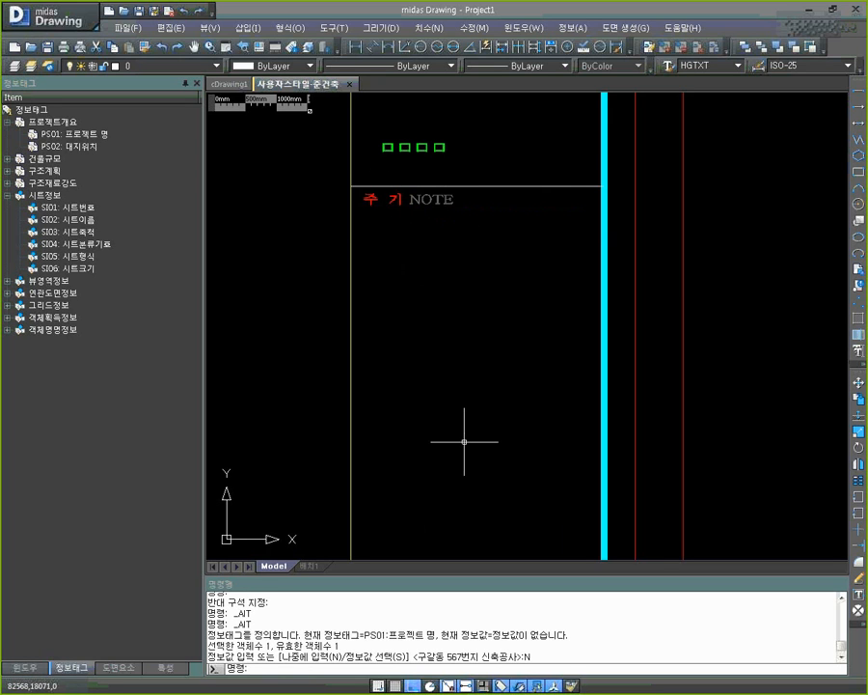
{"action": "middle_click_drag", "start_coordinate": [467, 462], "coordinate": [458, 222]}
{"action": "middle_click_drag", "start_coordinate": [463, 420], "coordinate": [477, 232]}
{"action": "middle_click_drag", "start_coordinate": [494, 402], "coordinate": [492, 217]}
{"action": "middle_click_drag", "start_coordinate": [493, 440], "coordinate": [495, 221]}
{"action": "middle_click_drag", "start_coordinate": [514, 370], "coordinate": [479, 286]}
{"action": "left_click", "coordinate": [498, 312]}
{"action": "left_click", "coordinate": [442, 277]}
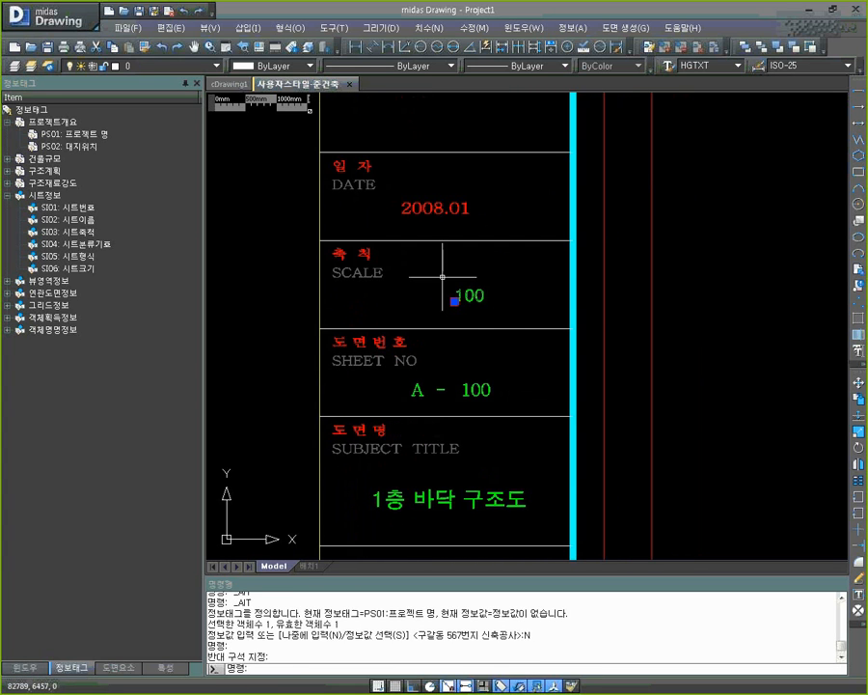
{"action": "left_click", "coordinate": [83, 234]}
{"action": "mouse_move", "coordinate": [83, 234]}
{"action": "left_mouse_down"}
{"action": "mouse_move", "coordinate": [176, 230]}
{"action": "mouse_move", "coordinate": [293, 272]}
{"action": "left_mouse_up"}
Assign the SI04: 시트분류기호 tag to "A" and the SI01: 시트번호 tag to "100" in the SHEET NO cell
{"action": "left_click", "coordinate": [413, 391]}
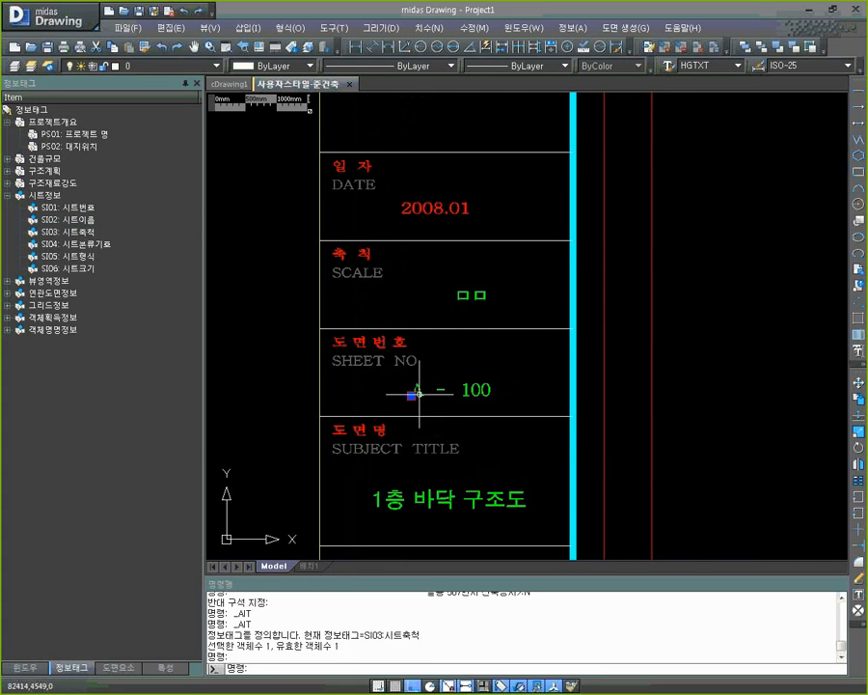
{"action": "mouse_move", "coordinate": [132, 245]}
{"action": "left_mouse_down"}
{"action": "mouse_move", "coordinate": [271, 282]}
{"action": "mouse_move", "coordinate": [266, 277]}
{"action": "left_mouse_up"}
{"action": "left_click", "coordinate": [522, 383]}
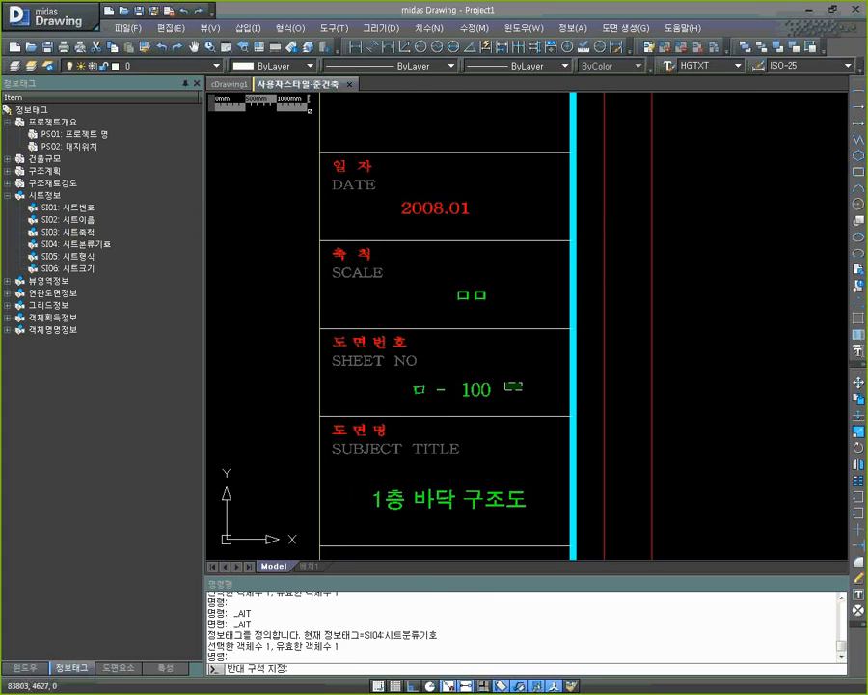
{"action": "left_click", "coordinate": [469, 405]}
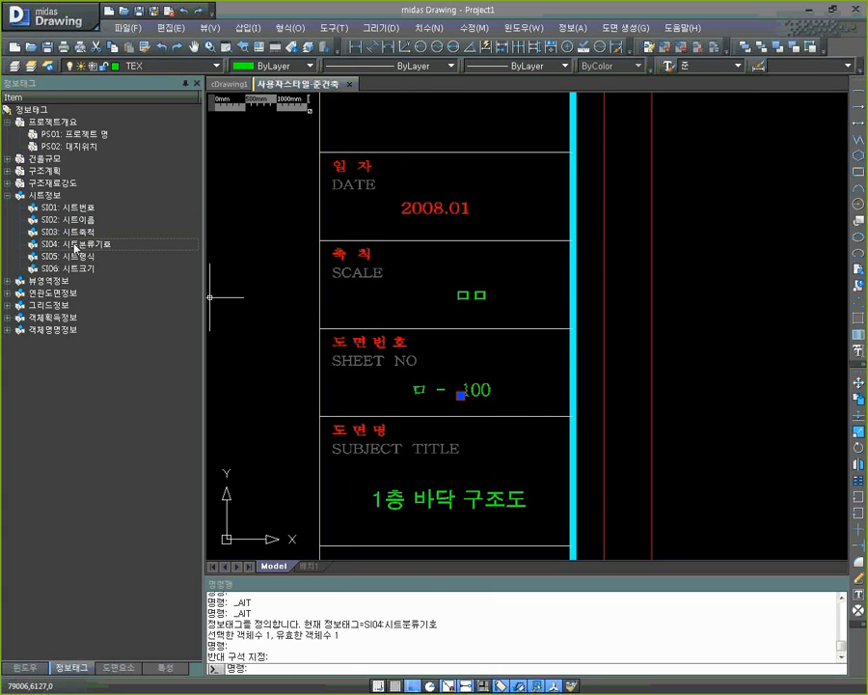
{"action": "mouse_move", "coordinate": [67, 206]}
{"action": "left_mouse_down"}
{"action": "mouse_move", "coordinate": [261, 248]}
{"action": "mouse_move", "coordinate": [271, 242]}
{"action": "left_mouse_up"}
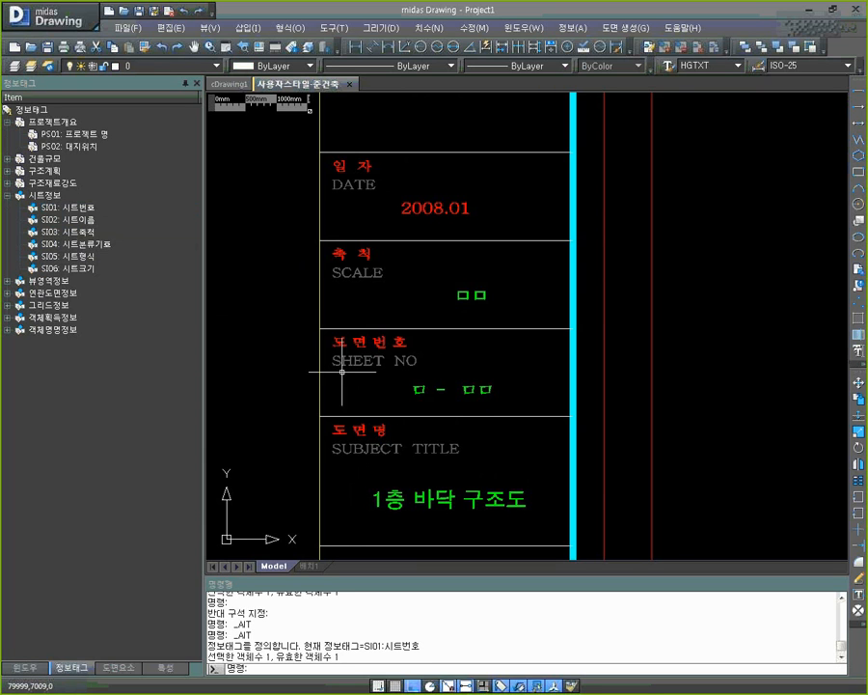
Assign the SI02: 시트이름 tag to the "1층 바닥 구조도" text in the SUBJECT TITLE cell
{"action": "left_click", "coordinate": [476, 520]}
{"action": "left_click", "coordinate": [368, 484]}
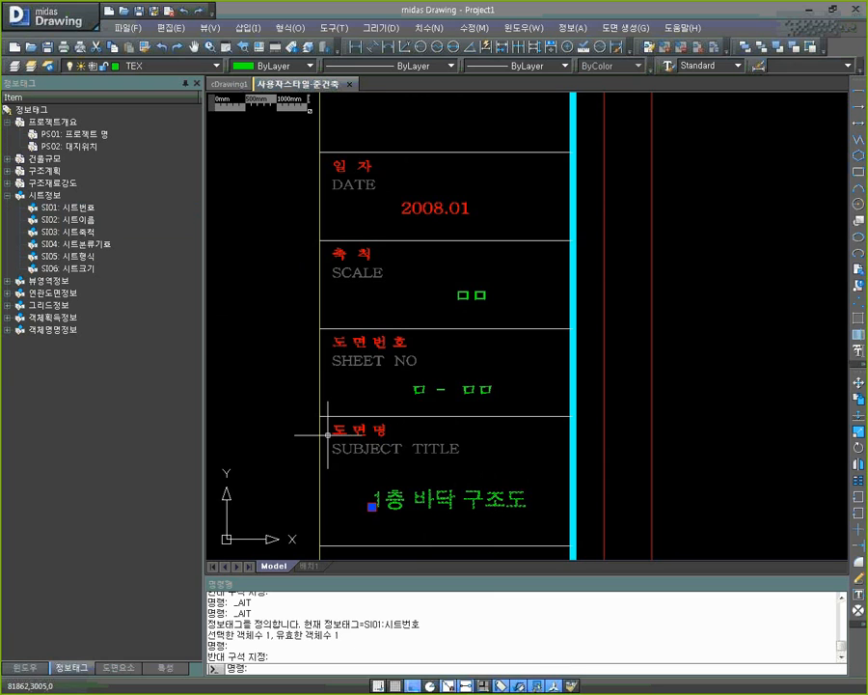
{"action": "left_click", "coordinate": [79, 220]}
{"action": "left_click_drag", "start_coordinate": [79, 223], "coordinate": [267, 300]}
Change the tagged text in the SUBJECT TITLE cell to green (초록색)
{"action": "middle_click_drag", "start_coordinate": [358, 464], "coordinate": [356, 344]}
{"action": "left_click", "coordinate": [444, 406]}
{"action": "left_click", "coordinate": [364, 366]}
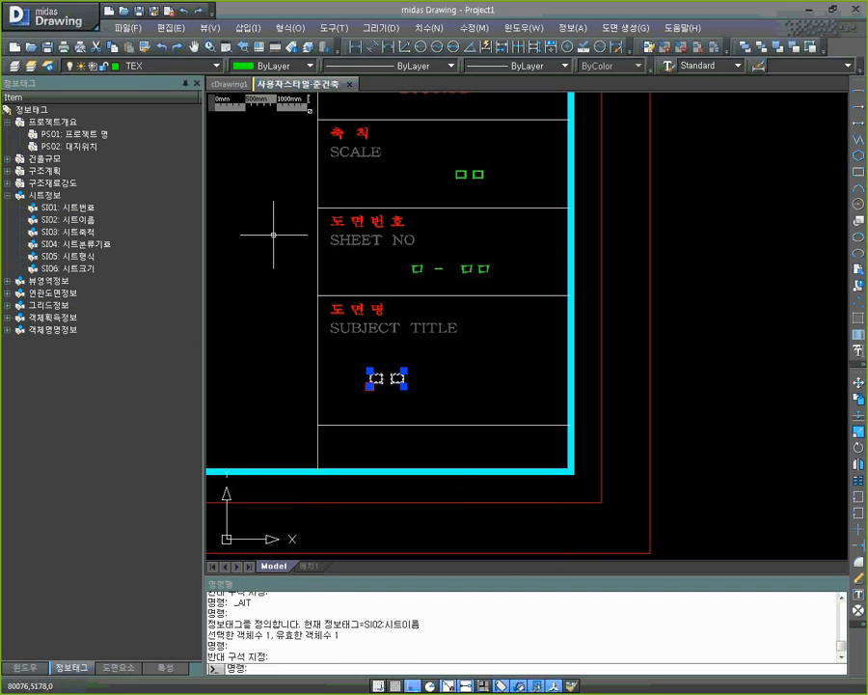
{"action": "left_click", "coordinate": [310, 66]}
{"action": "left_click", "coordinate": [280, 123]}
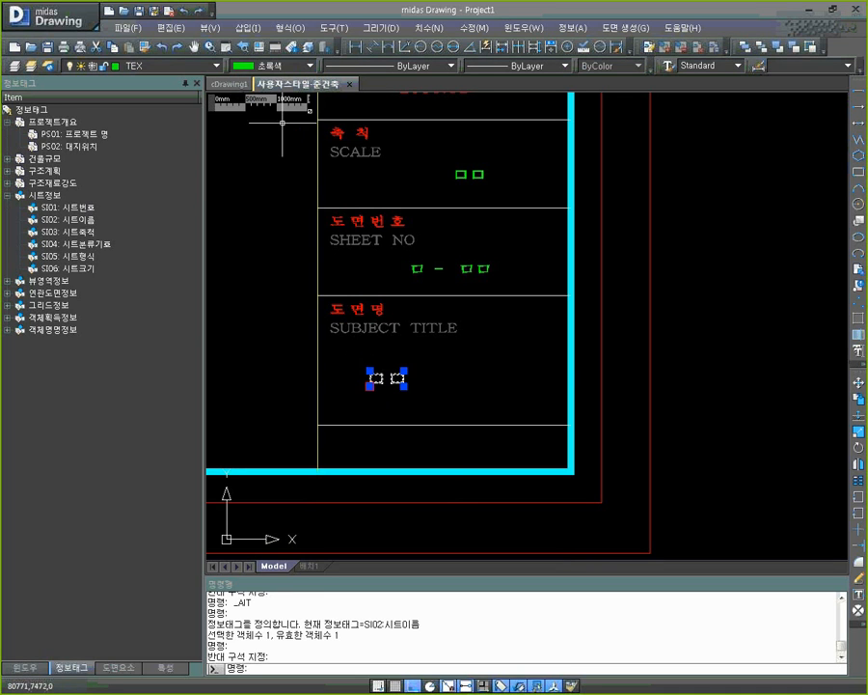
{"action": "middle_click_drag", "start_coordinate": [366, 264], "coordinate": [364, 223]}
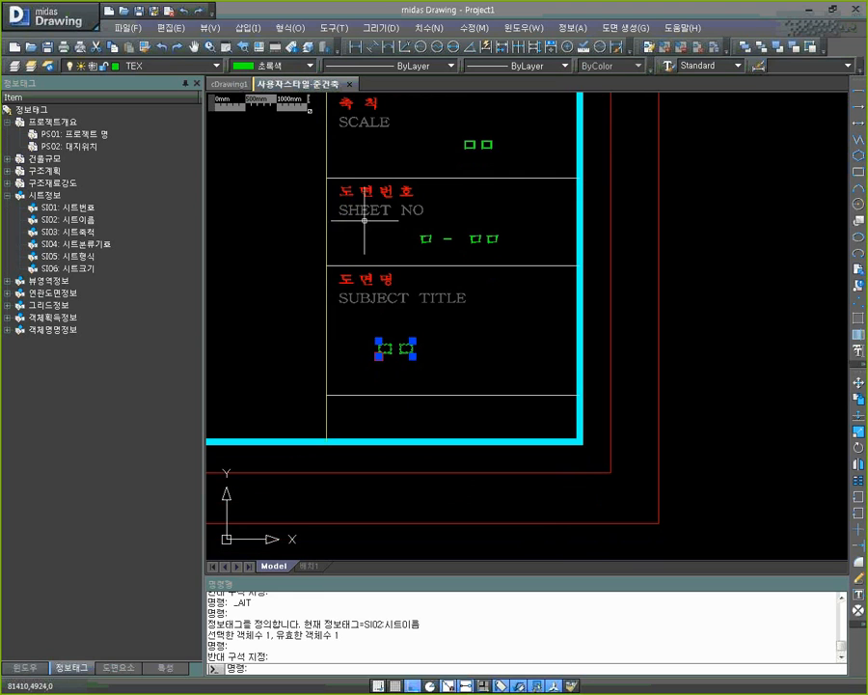
{"action": "key", "text": "Escape"}
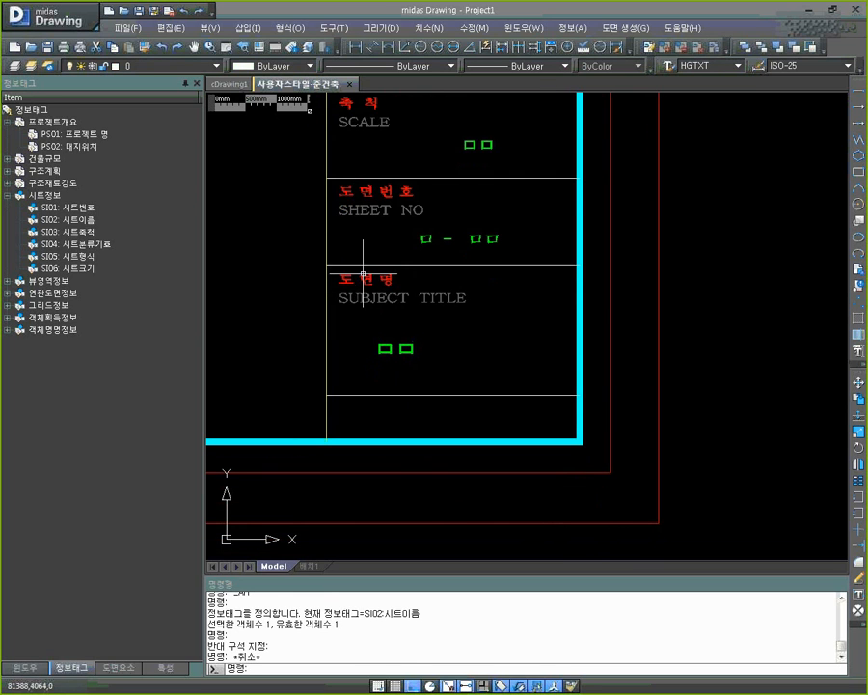
Start a sheet format definition named "준건축 A3" with its base point at the copied sheet's lower-left outer border corner
{"action": "scroll", "coordinate": [367, 278], "scroll_direction": "down", "scroll_amount": 3}
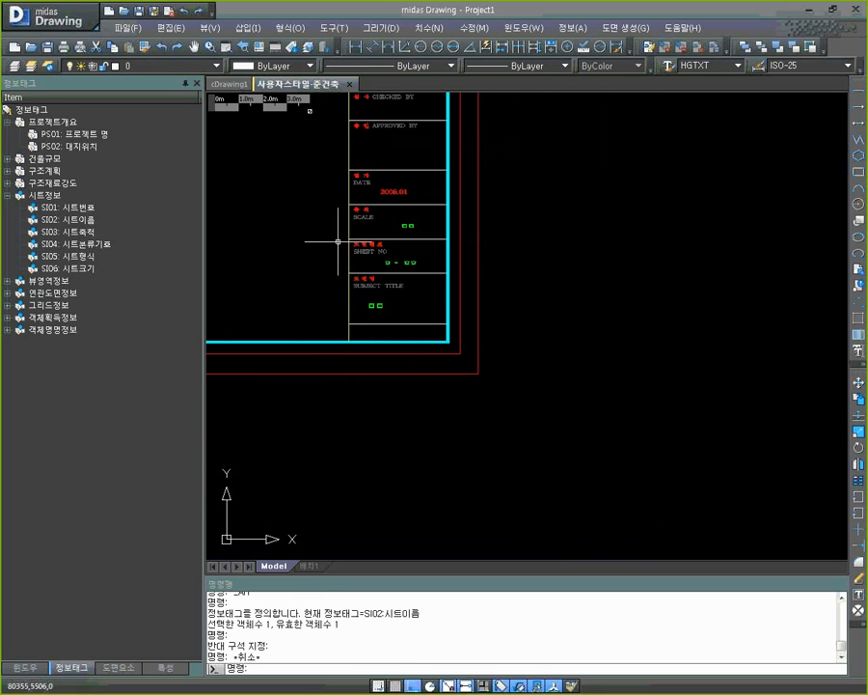
{"action": "scroll", "coordinate": [324, 262], "scroll_direction": "down", "scroll_amount": 2}
{"action": "scroll", "coordinate": [323, 262], "scroll_direction": "down", "scroll_amount": 2}
{"action": "mouse_move", "coordinate": [378, 234]}
{"action": "middle_mouse_down"}
{"action": "mouse_move", "coordinate": [466, 312]}
{"action": "mouse_move", "coordinate": [661, 329]}
{"action": "middle_mouse_up"}
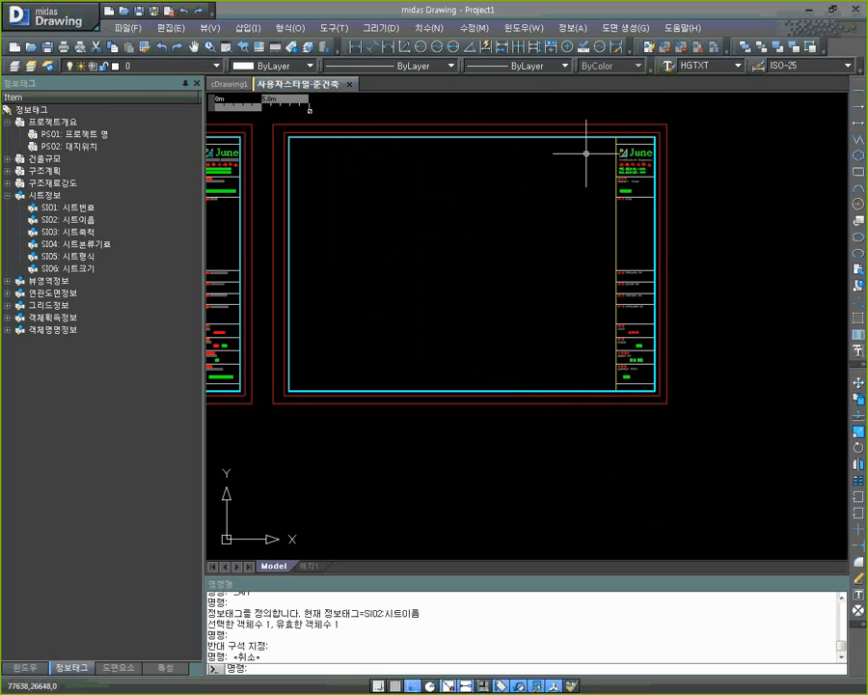
{"action": "left_click", "coordinate": [573, 30]}
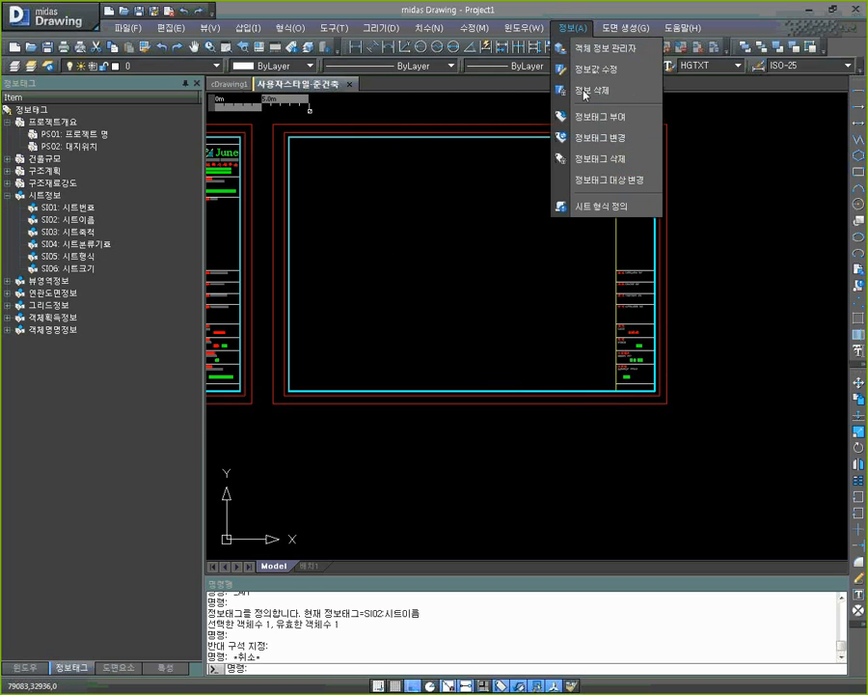
{"action": "left_click", "coordinate": [591, 204]}
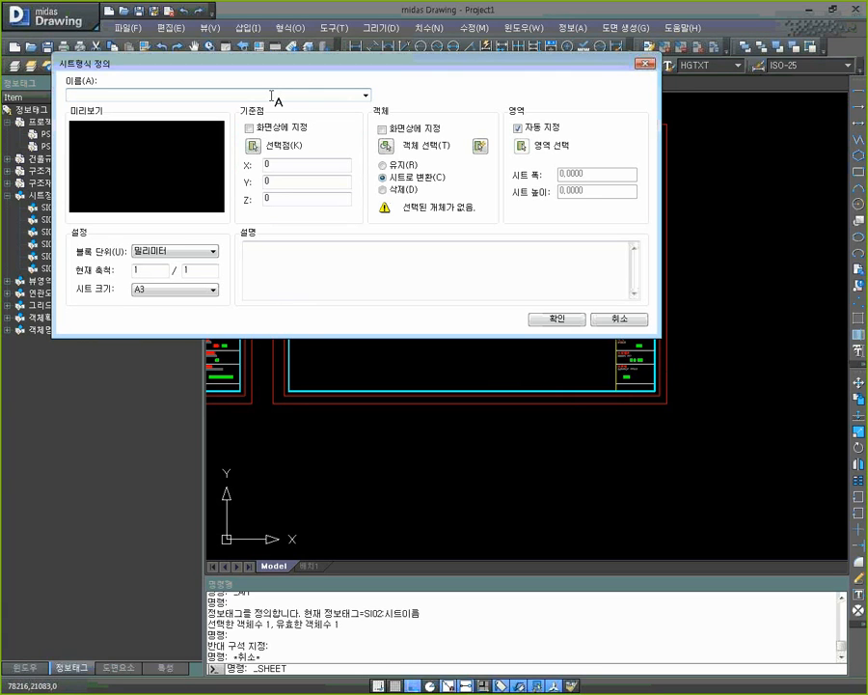
{"action": "type", "text": "준건축 A3"}
{"action": "left_click", "coordinate": [253, 145]}
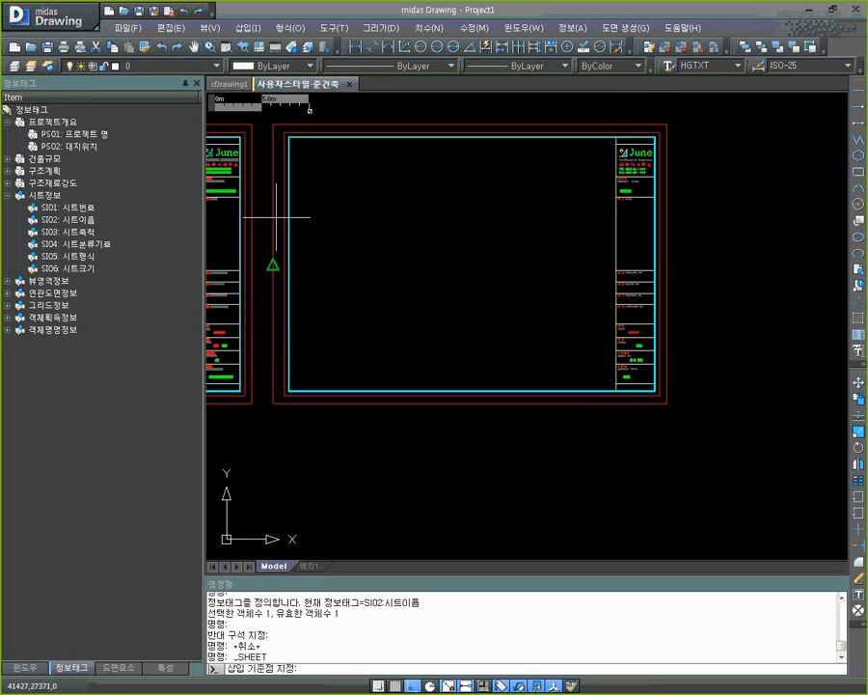
{"action": "left_click", "coordinate": [273, 404]}
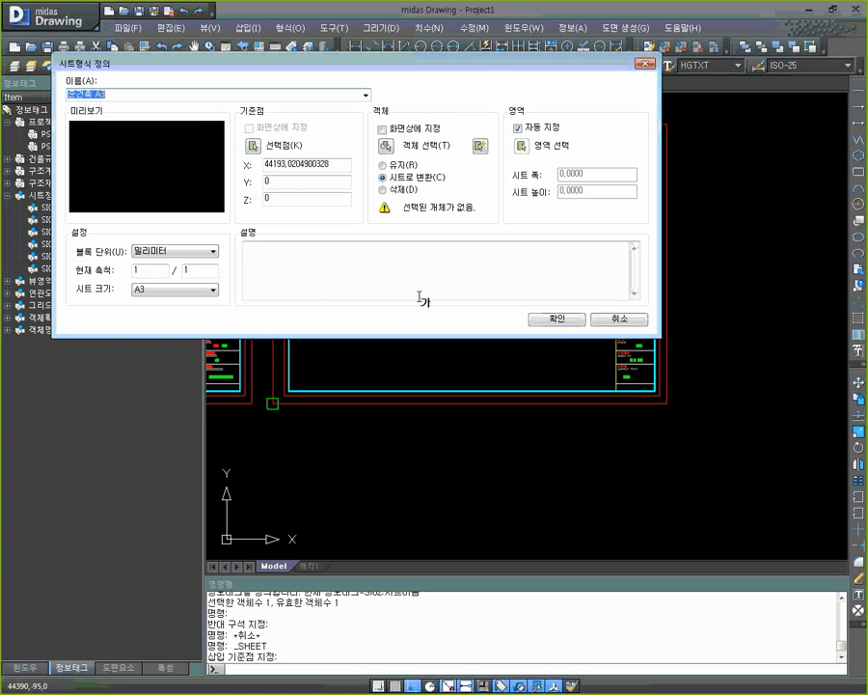
Select the whole copied sheet as the format's objects and set its current scale to 1/100
{"action": "left_click", "coordinate": [387, 149]}
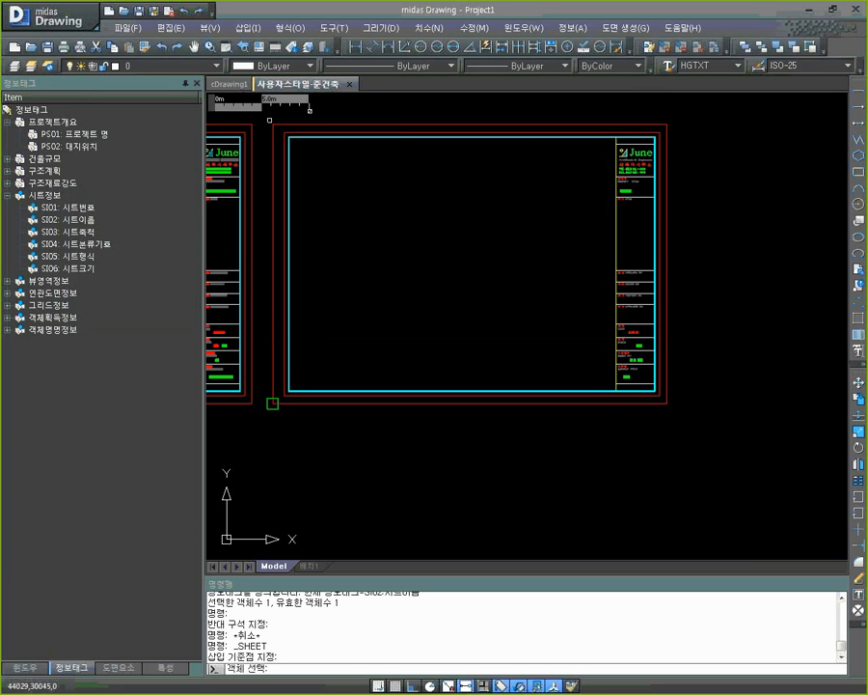
{"action": "left_click", "coordinate": [268, 119]}
{"action": "left_click", "coordinate": [697, 421]}
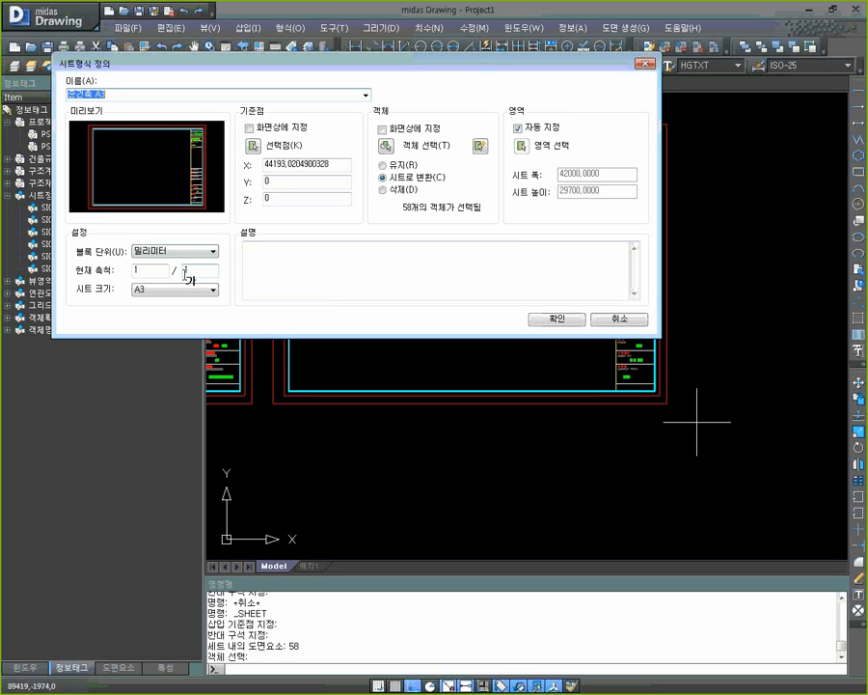
{"action": "left_click", "coordinate": [184, 273]}
{"action": "type", "text": "00"}
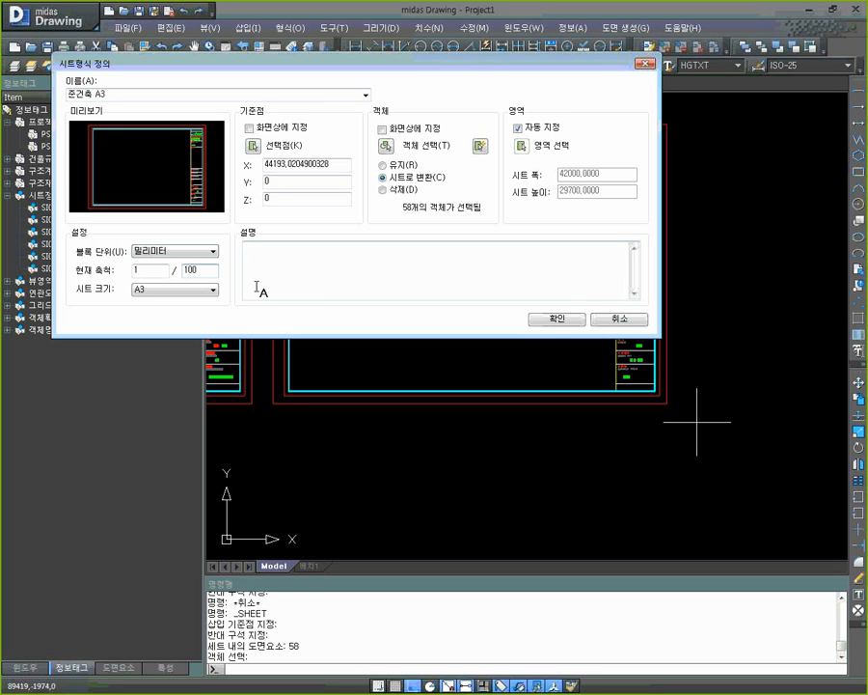
Complete the sheet format with sheet size A3 and redefine the existing "준건축 A3" sheet, updating all its instances
{"action": "left_click", "coordinate": [193, 289]}
{"action": "left_click", "coordinate": [194, 291]}
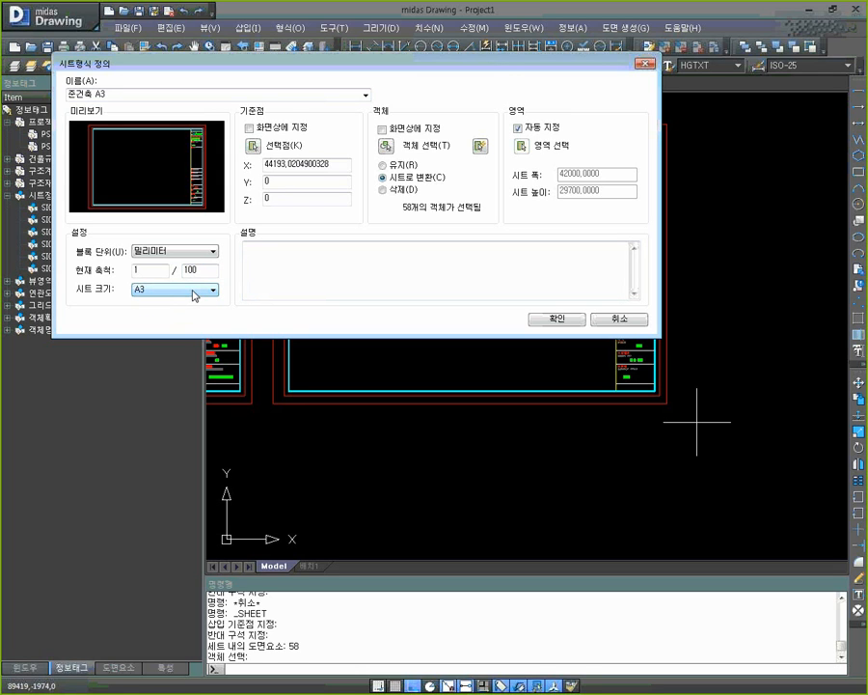
{"action": "left_click", "coordinate": [547, 322]}
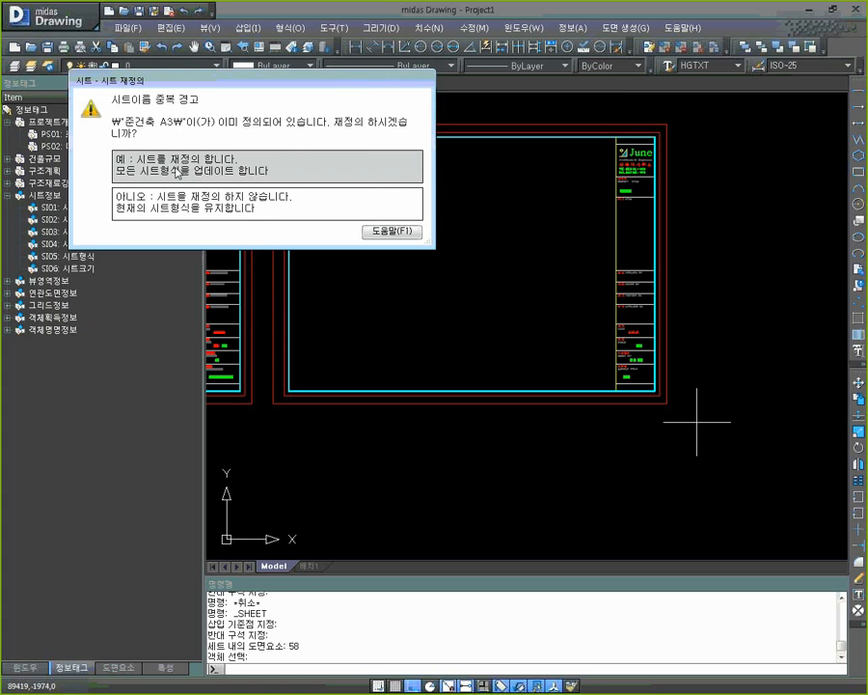
{"action": "left_click", "coordinate": [176, 172]}
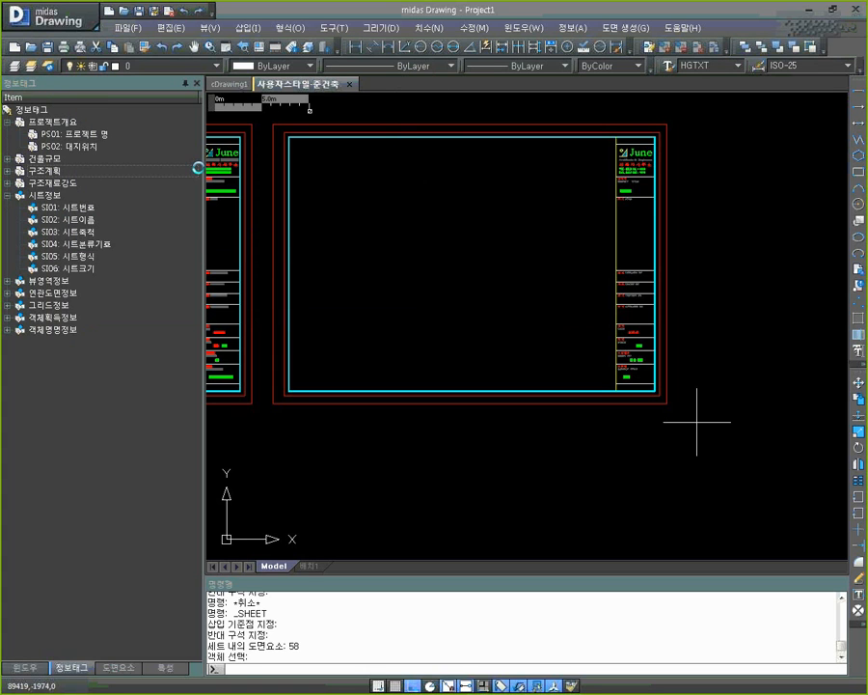
Examine the tagged title block texts in the SCALE, SHEET NO and SUBJECT TITLE cells of the redefined sheet
{"action": "scroll", "coordinate": [402, 235], "scroll_direction": "up", "scroll_amount": 4}
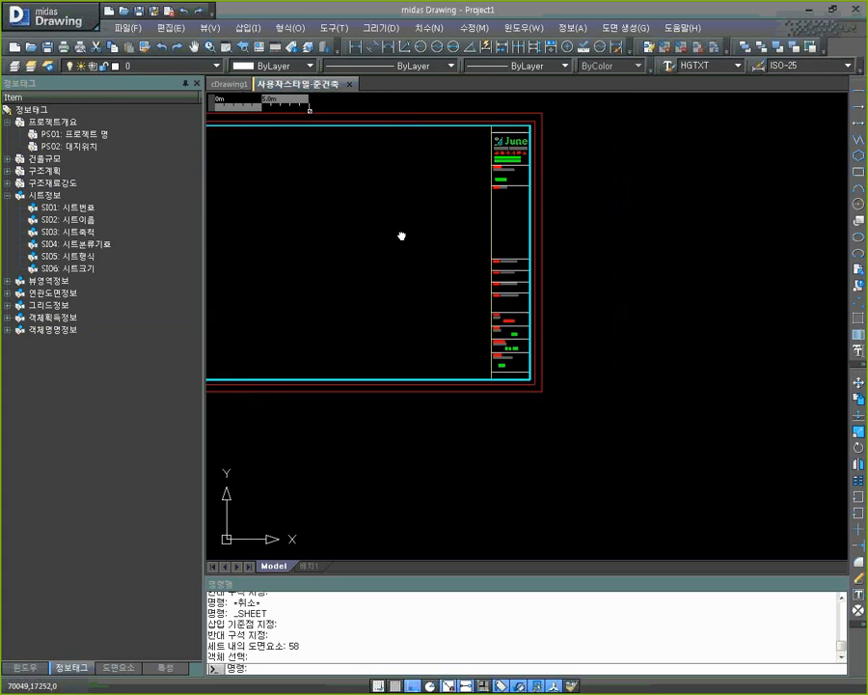
{"action": "scroll", "coordinate": [528, 298], "scroll_direction": "down", "scroll_amount": 2}
{"action": "scroll", "coordinate": [528, 298], "scroll_direction": "up", "scroll_amount": 3}
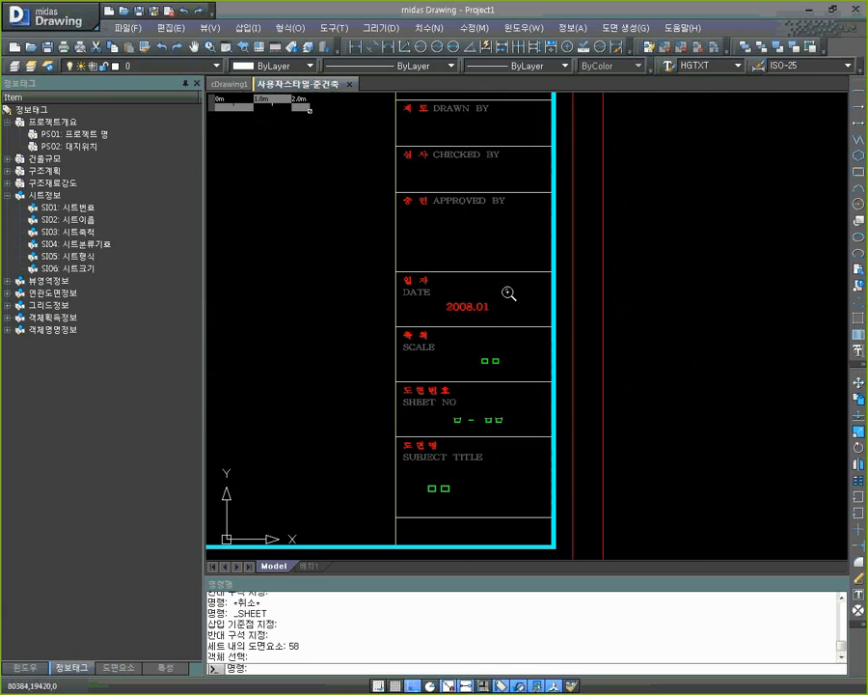
{"action": "scroll", "coordinate": [509, 294], "scroll_direction": "down", "scroll_amount": 5}
{"action": "scroll", "coordinate": [450, 282], "scroll_direction": "up", "scroll_amount": 2}
{"action": "scroll", "coordinate": [450, 282], "scroll_direction": "down", "scroll_amount": 3}
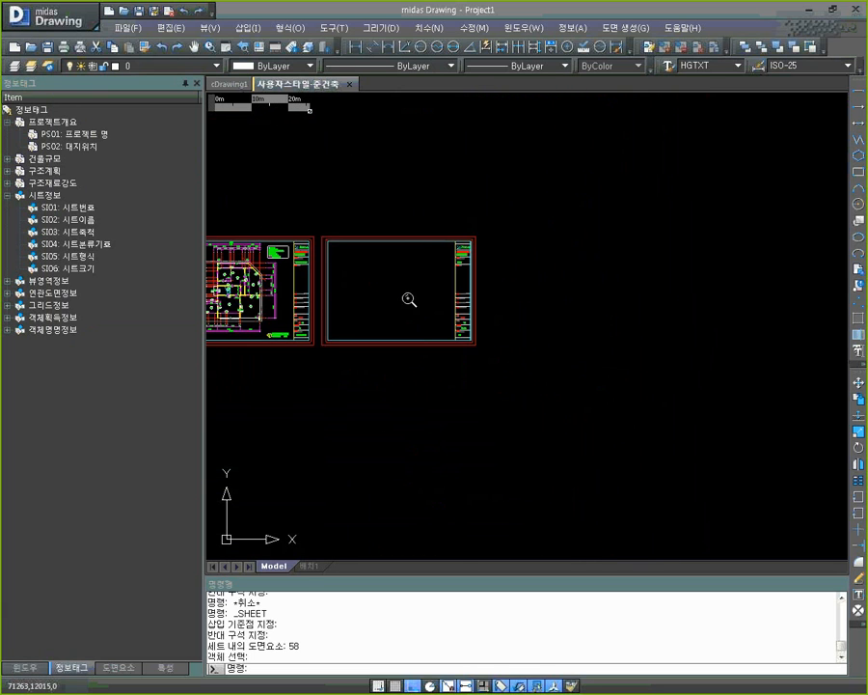
{"action": "scroll", "coordinate": [320, 402], "scroll_direction": "up", "scroll_amount": 1}
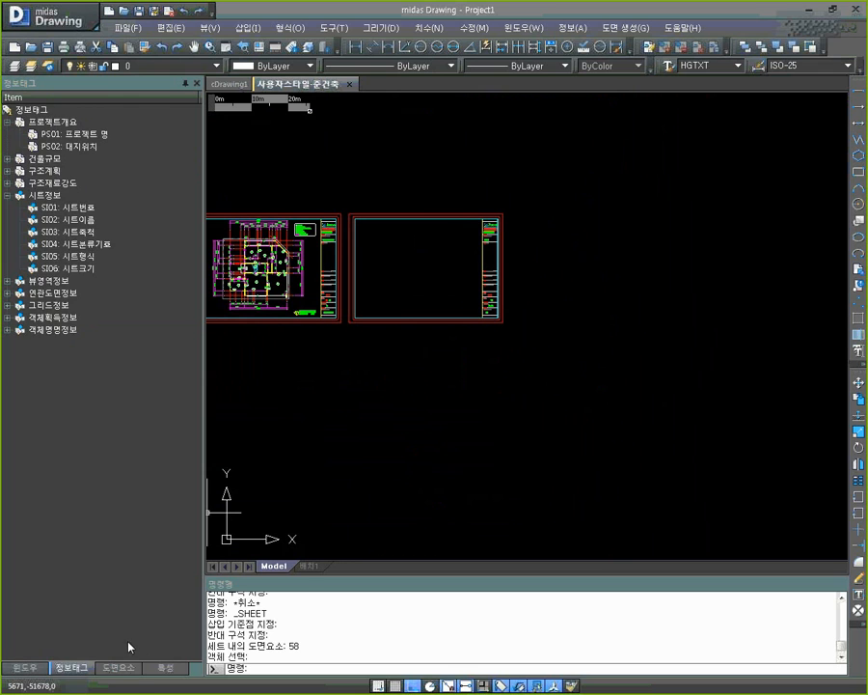
Display the drawing elements (도면요소) and list the registered sheets alongside the in-use "준건축 A3" sheet
{"action": "left_click", "coordinate": [121, 667]}
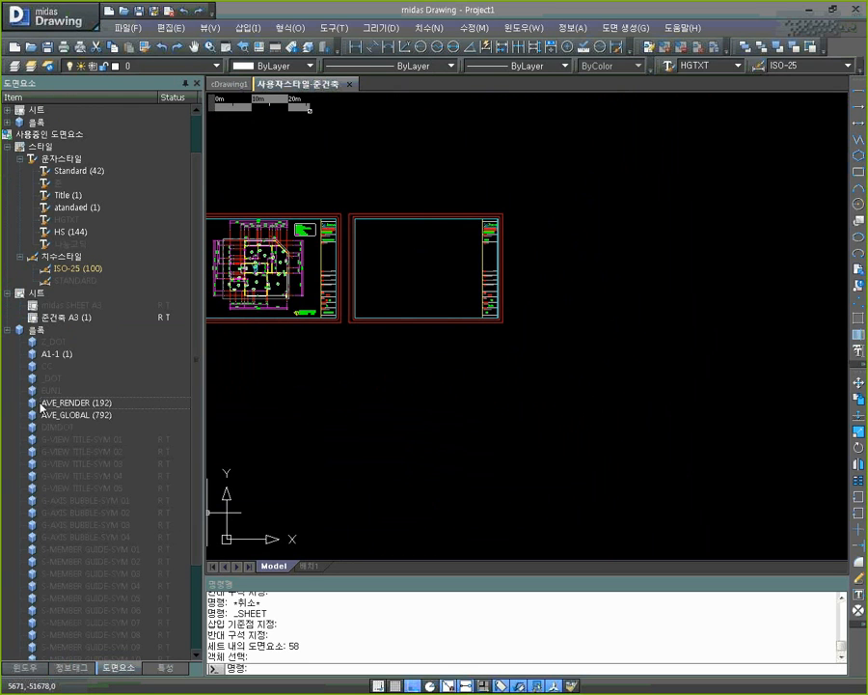
{"action": "left_click", "coordinate": [114, 318]}
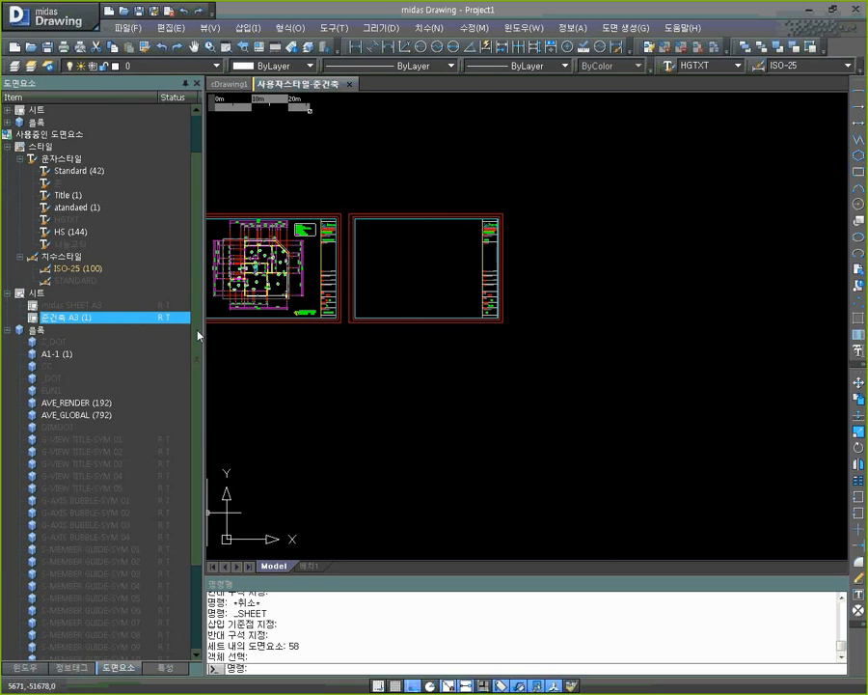
{"action": "left_click_drag", "start_coordinate": [200, 347], "coordinate": [199, 288]}
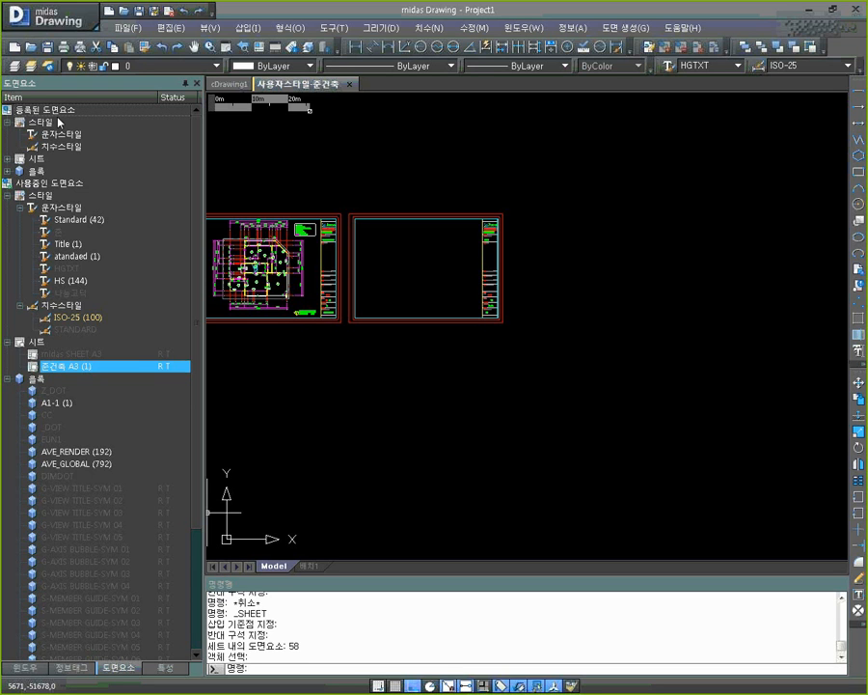
{"action": "left_click", "coordinate": [8, 158]}
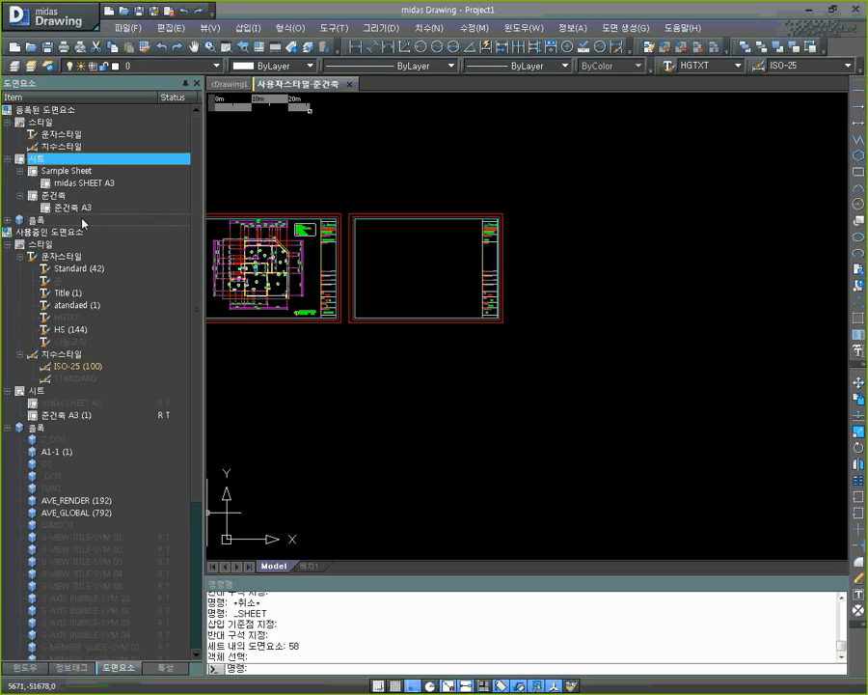
Review the registration (등록) groups offered for the in-use "준건축 A3" sheet and select its registered entry in the 준건축 group
{"action": "left_click", "coordinate": [77, 416]}
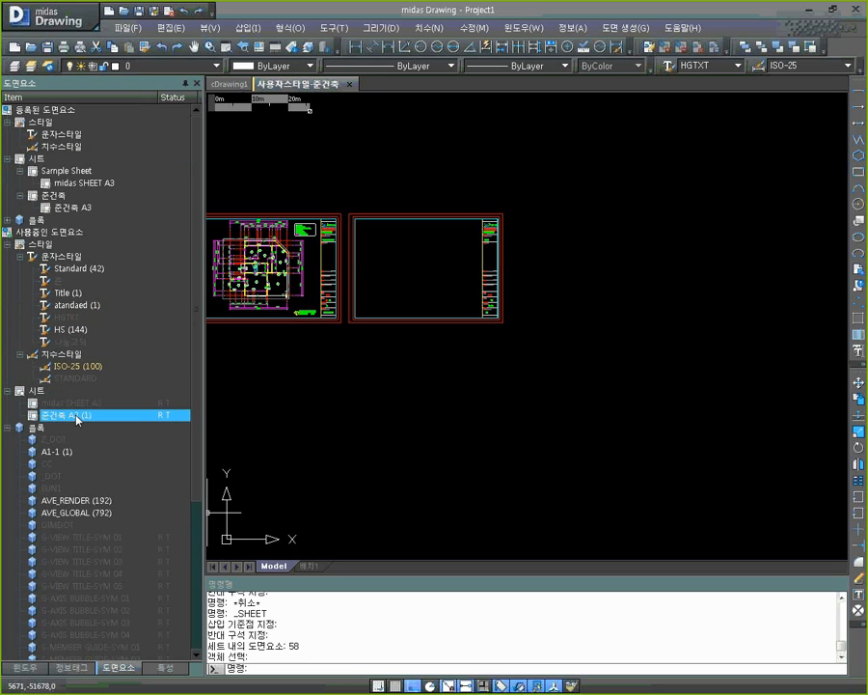
{"action": "left_click", "coordinate": [31, 299]}
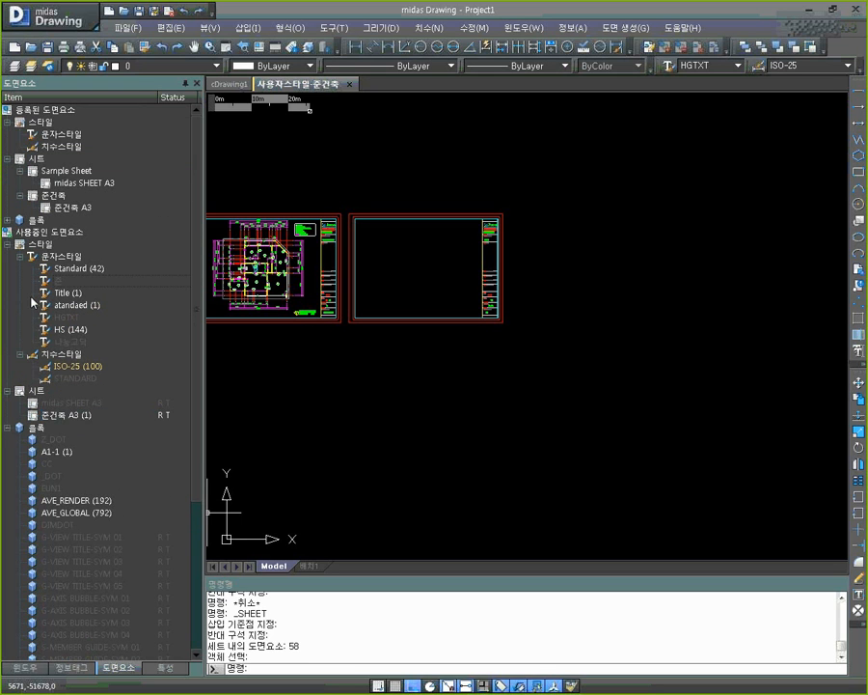
{"action": "left_click", "coordinate": [75, 419]}
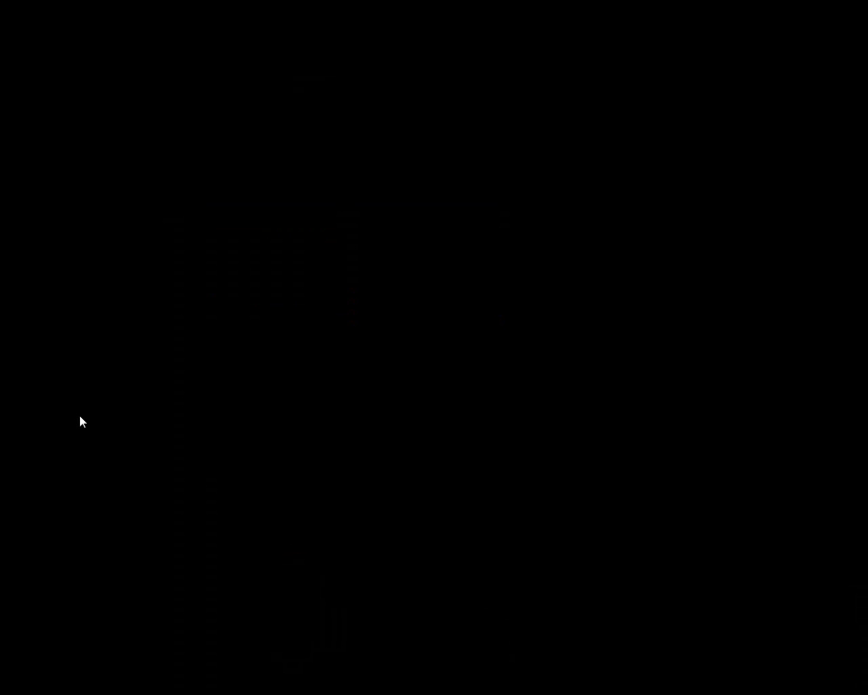
{"action": "right_click", "coordinate": [80, 417]}
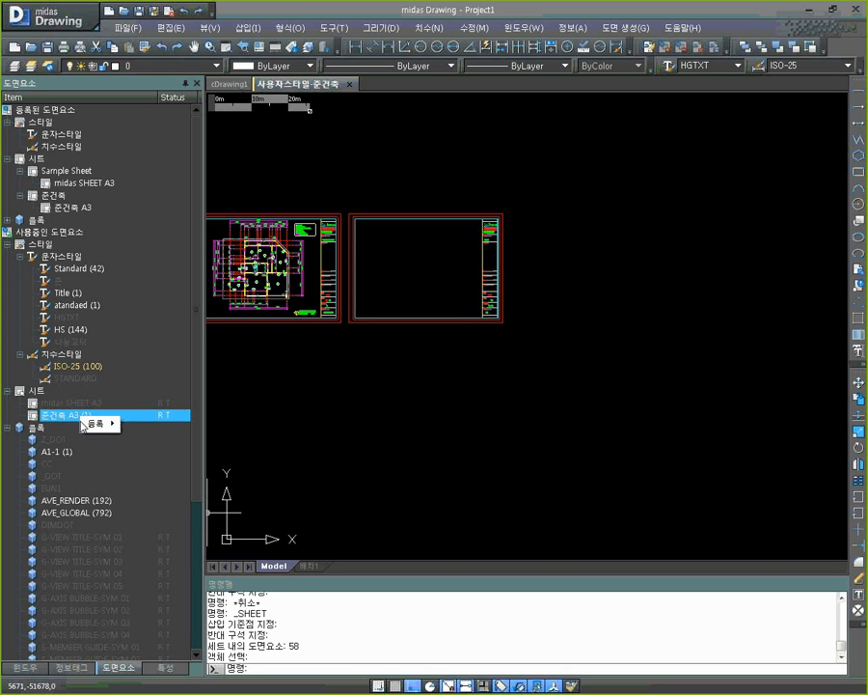
{"action": "mouse_move", "coordinate": [94, 423]}
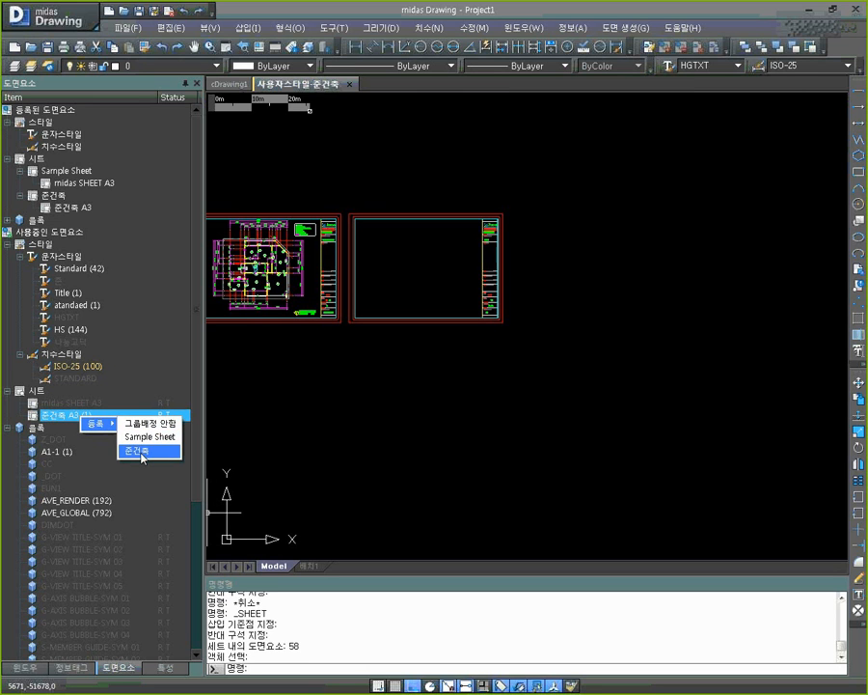
{"action": "left_click", "coordinate": [53, 204]}
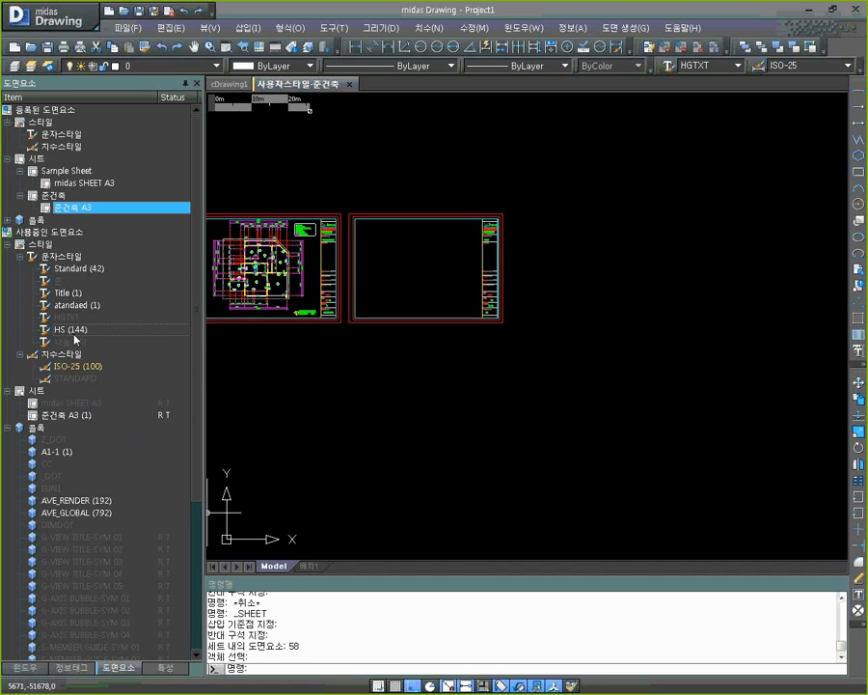
Check the registration (등록) options available for the in-use "atandaed" text style without registering it
{"action": "left_click", "coordinate": [60, 305]}
{"action": "right_click", "coordinate": [73, 306]}
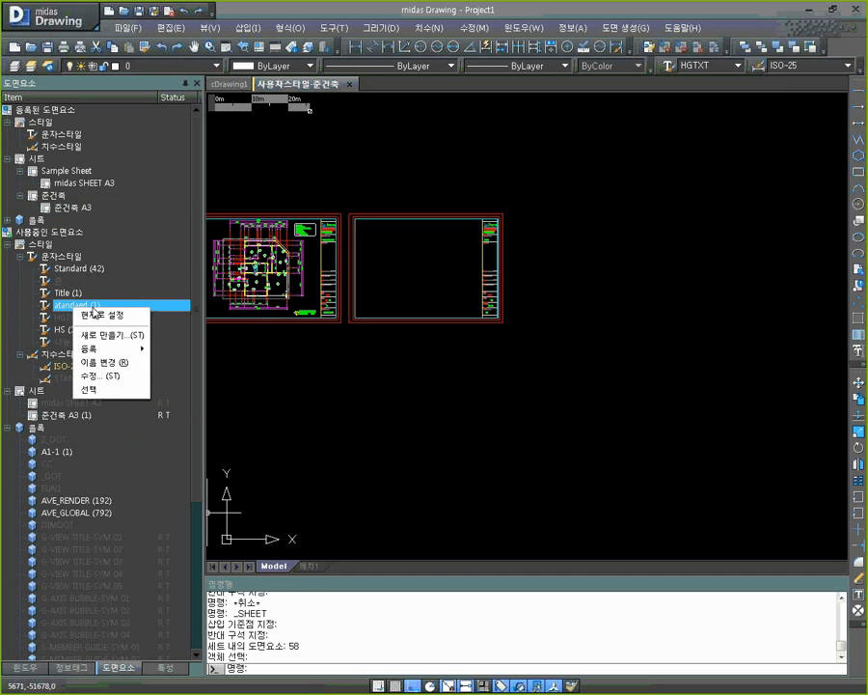
{"action": "mouse_move", "coordinate": [81, 348]}
{"action": "mouse_move", "coordinate": [108, 350]}
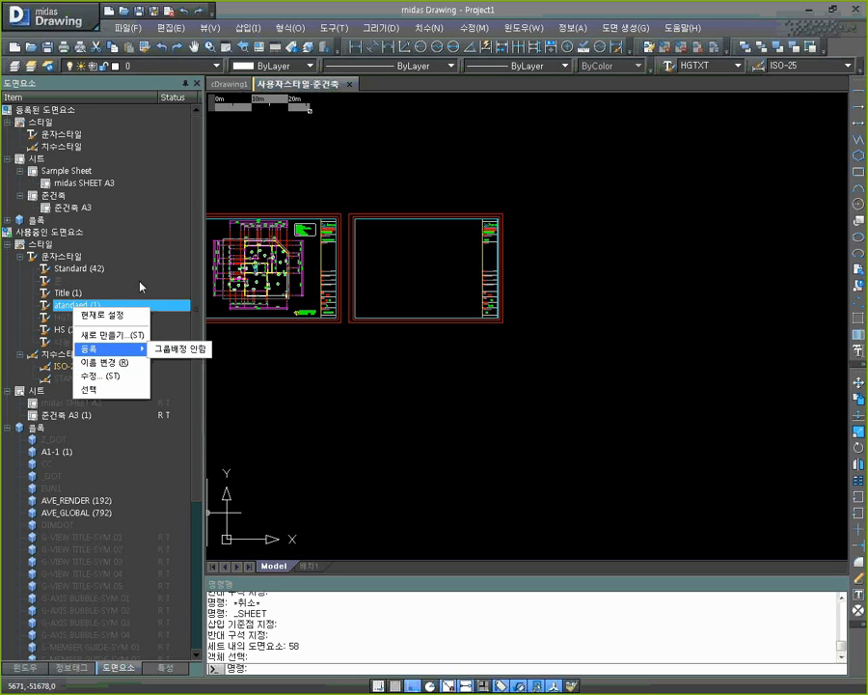
{"action": "left_click", "coordinate": [137, 247]}
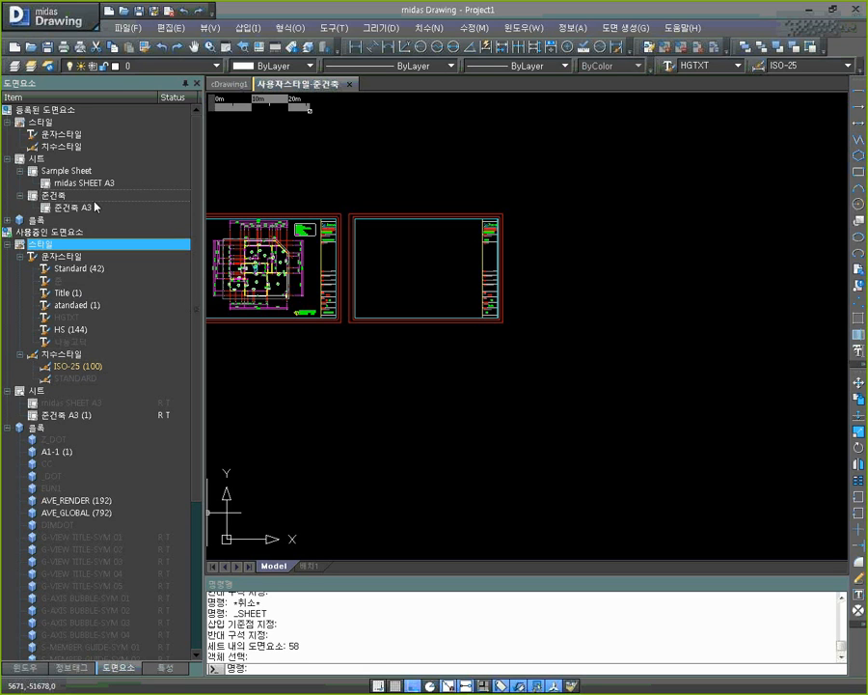
Insert the registered "준건축 A3" sheet into the drawing to the right of the copied blank sheet
{"action": "left_click", "coordinate": [68, 208]}
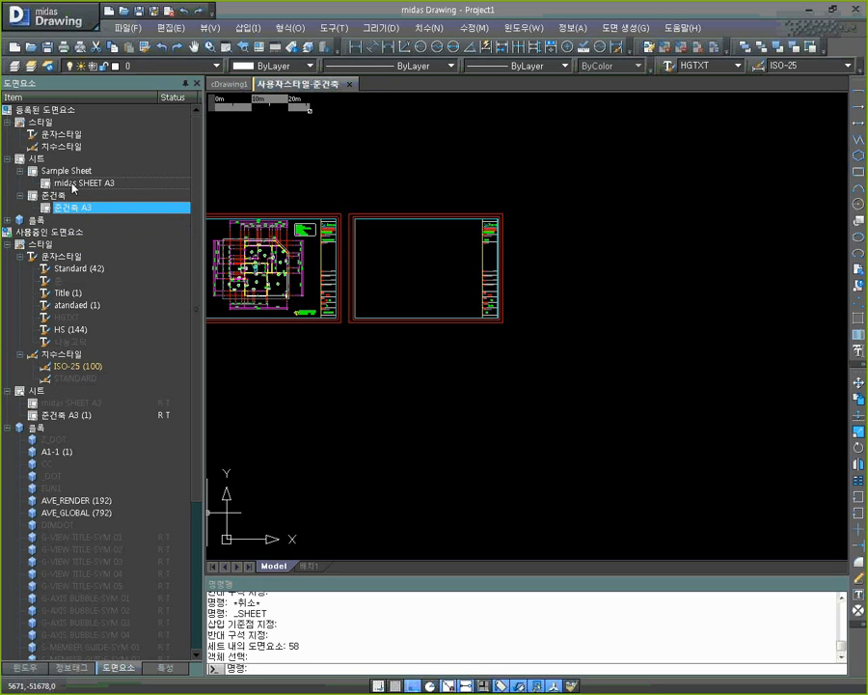
{"action": "left_click_drag", "start_coordinate": [75, 212], "coordinate": [576, 257]}
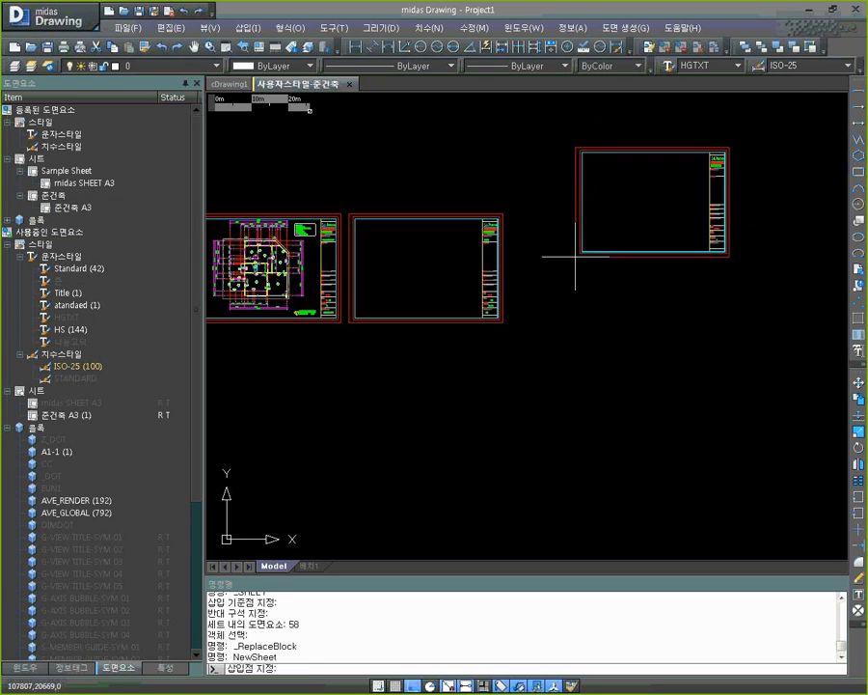
{"action": "left_click", "coordinate": [541, 320]}
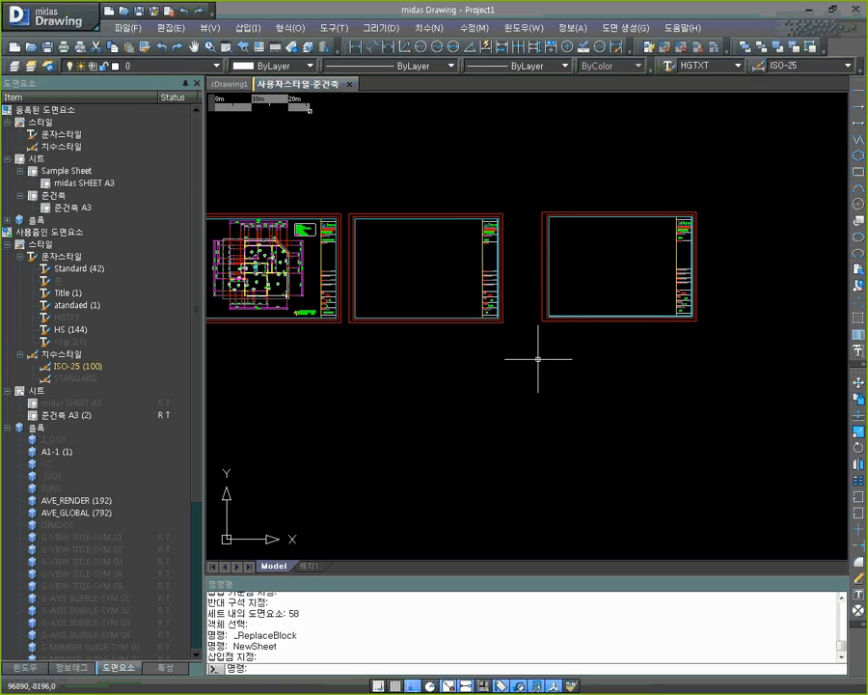
{"action": "scroll", "coordinate": [471, 183], "scroll_direction": "up", "scroll_amount": 3}
{"action": "scroll", "coordinate": [465, 179], "scroll_direction": "down", "scroll_amount": 3}
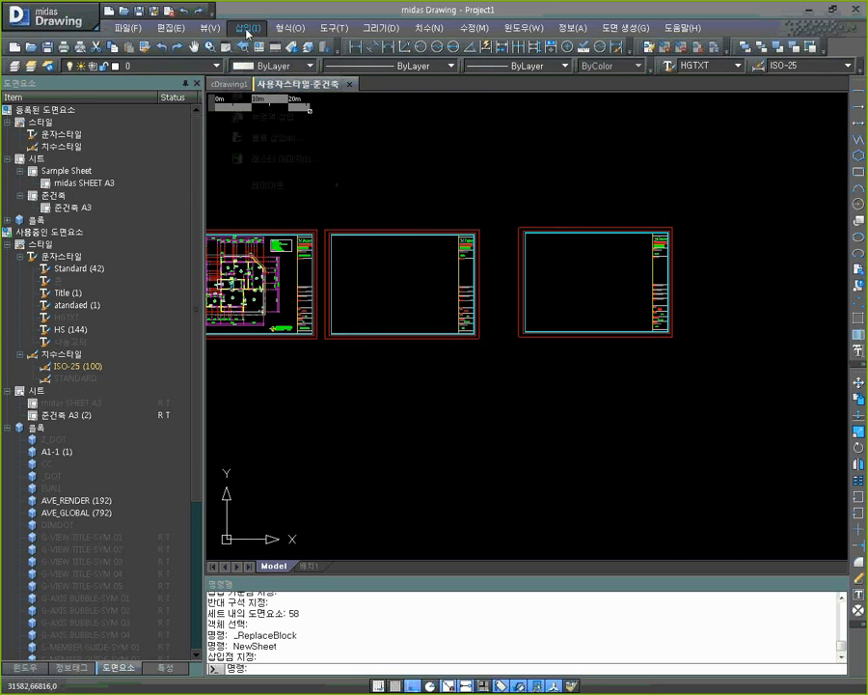
Set up a new sheet with the "준건축 A3" format and a sheet scale of 1:60
{"action": "left_click", "coordinate": [247, 28]}
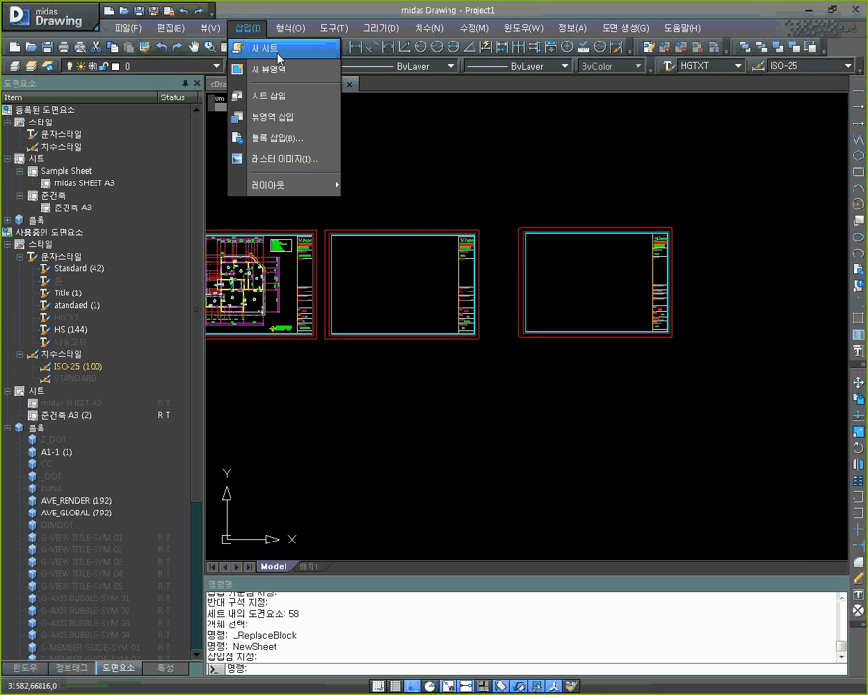
{"action": "left_click", "coordinate": [278, 54]}
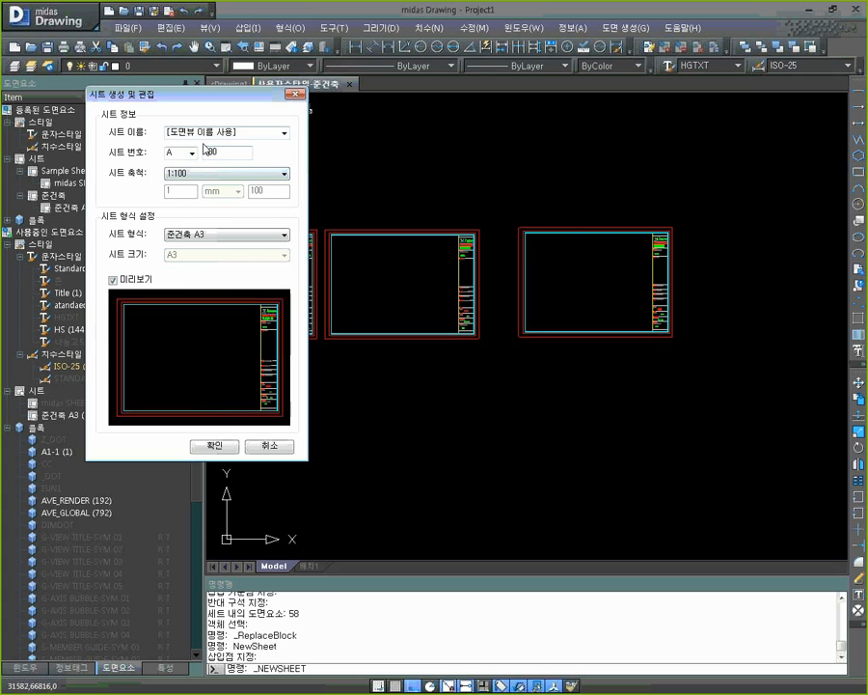
{"action": "left_click", "coordinate": [228, 234]}
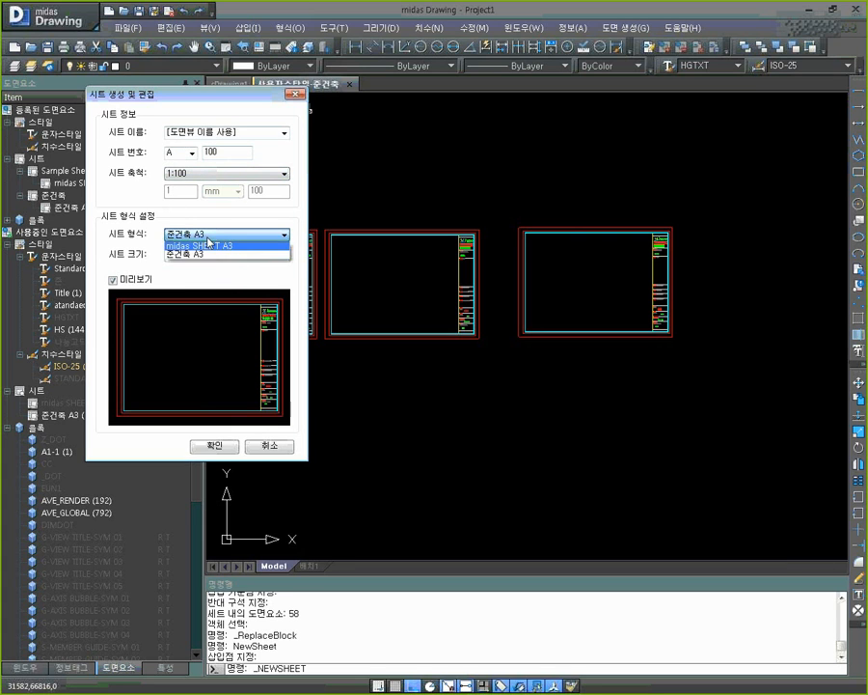
{"action": "left_click", "coordinate": [204, 254]}
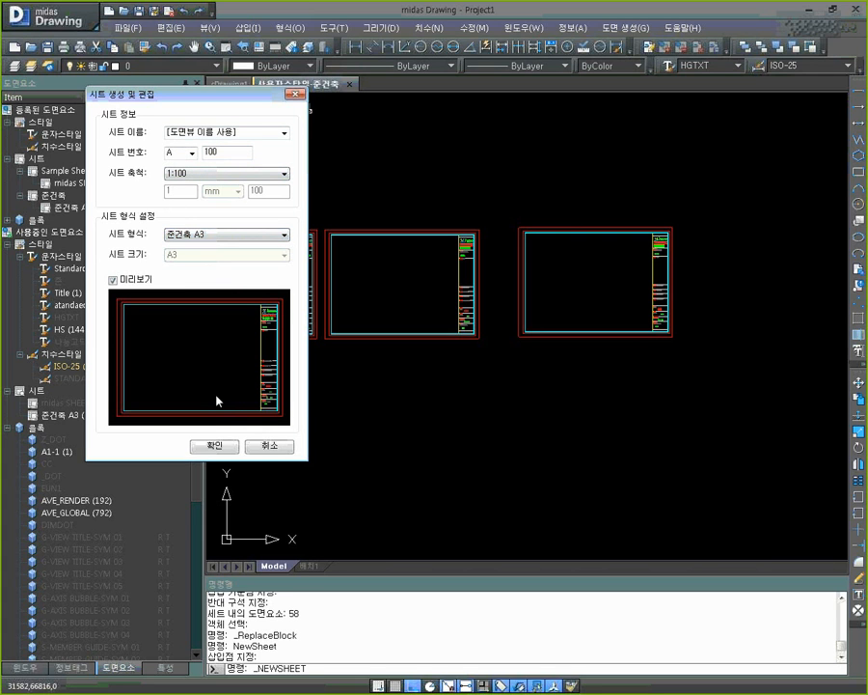
{"action": "left_click", "coordinate": [275, 177]}
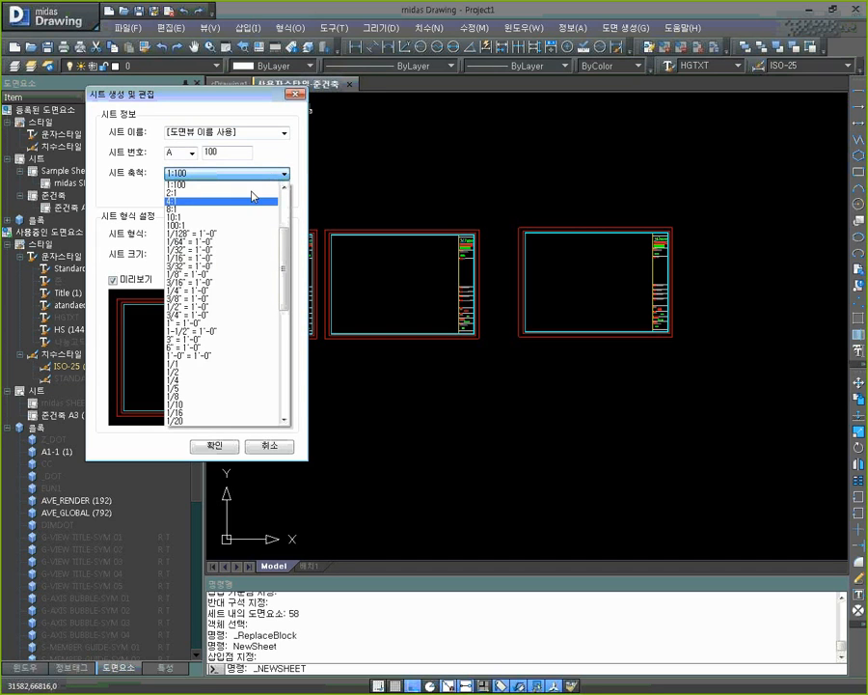
{"action": "scroll", "coordinate": [235, 303], "scroll_direction": "up", "scroll_amount": 3}
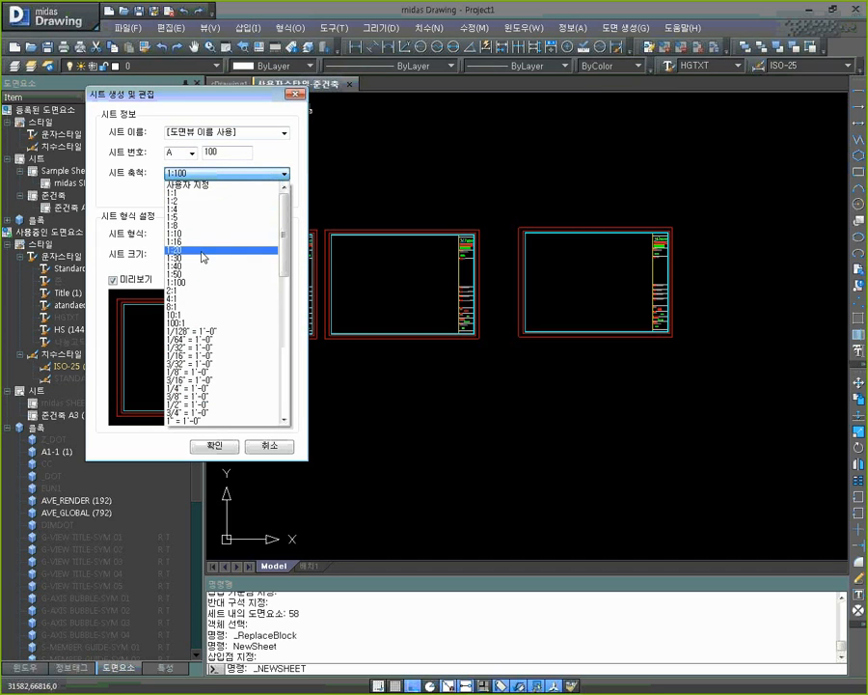
{"action": "scroll", "coordinate": [207, 280], "scroll_direction": "down", "scroll_amount": 8}
{"action": "scroll", "coordinate": [206, 348], "scroll_direction": "down", "scroll_amount": 2}
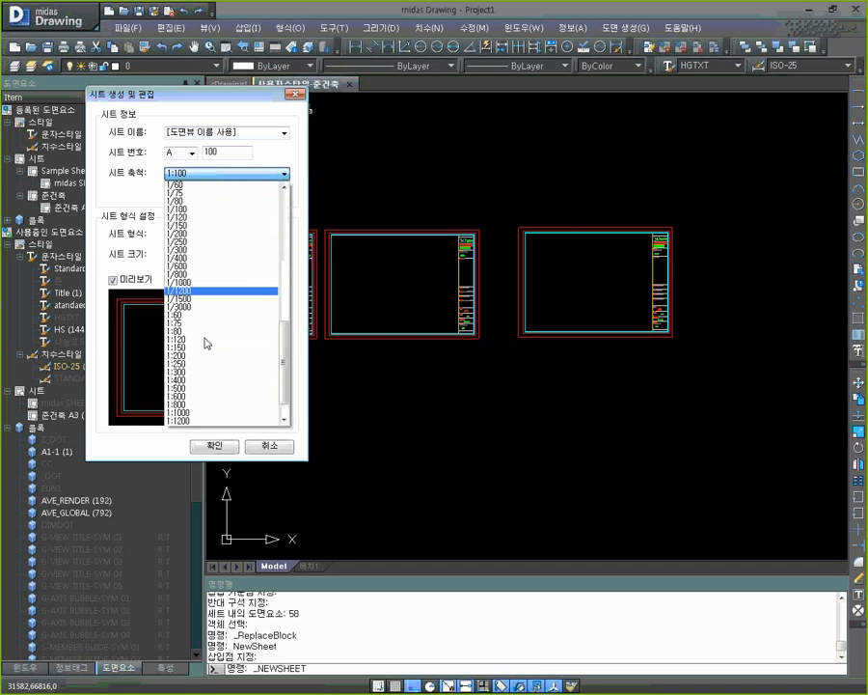
{"action": "left_click", "coordinate": [194, 301]}
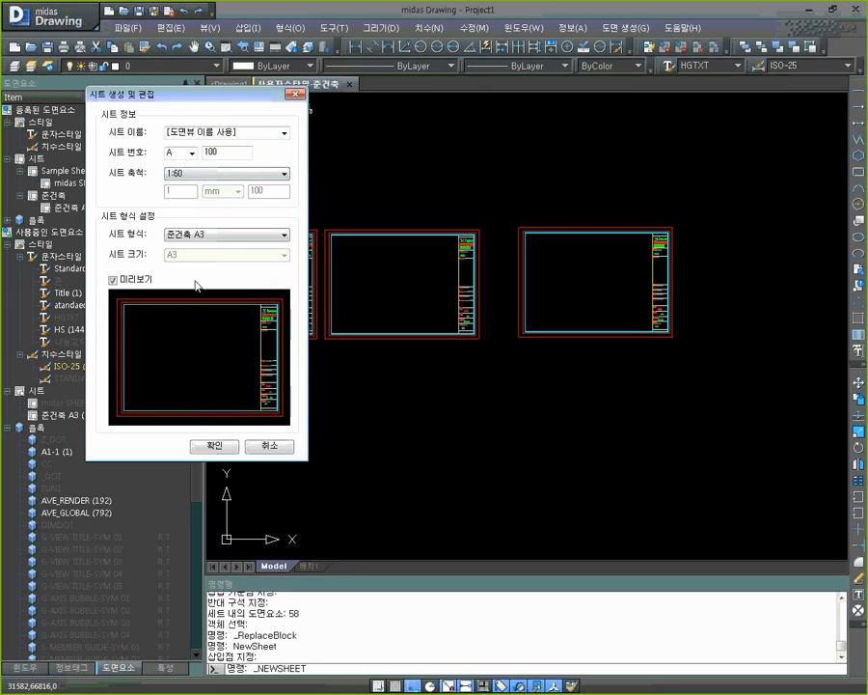
Place the new 1:60 sheet with its insertion point at the upper-left outer corner of the previously inserted sheet
{"action": "left_click", "coordinate": [215, 446]}
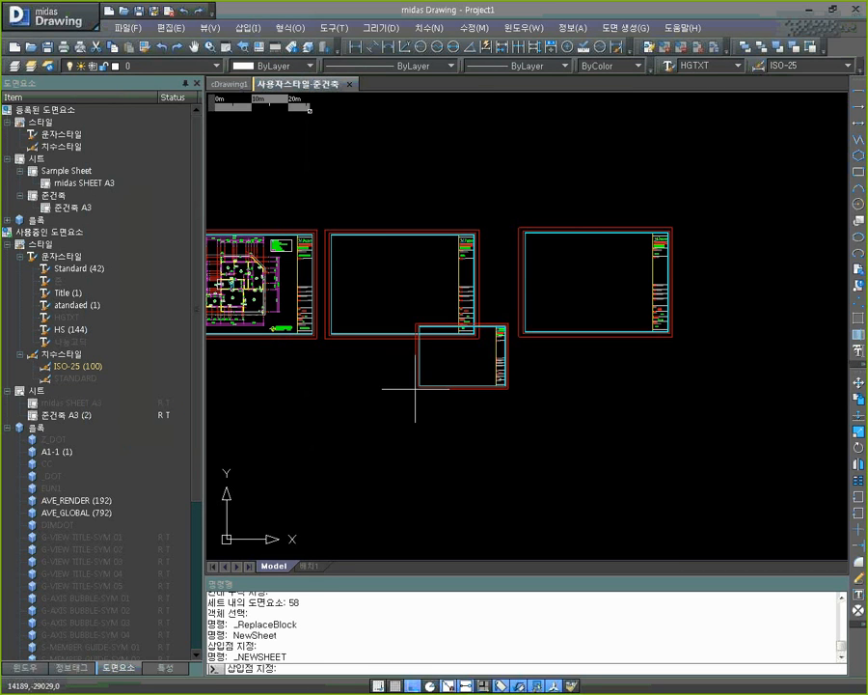
{"action": "left_click", "coordinate": [519, 227]}
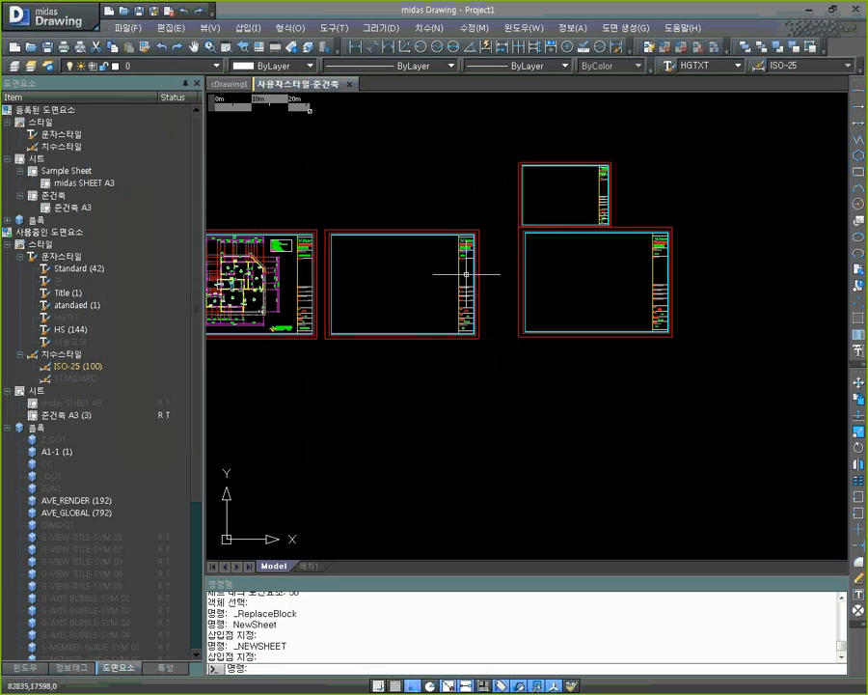
{"action": "middle_click_drag", "start_coordinate": [496, 274], "coordinate": [392, 289]}
{"action": "scroll", "coordinate": [492, 218], "scroll_direction": "up", "scroll_amount": 3}
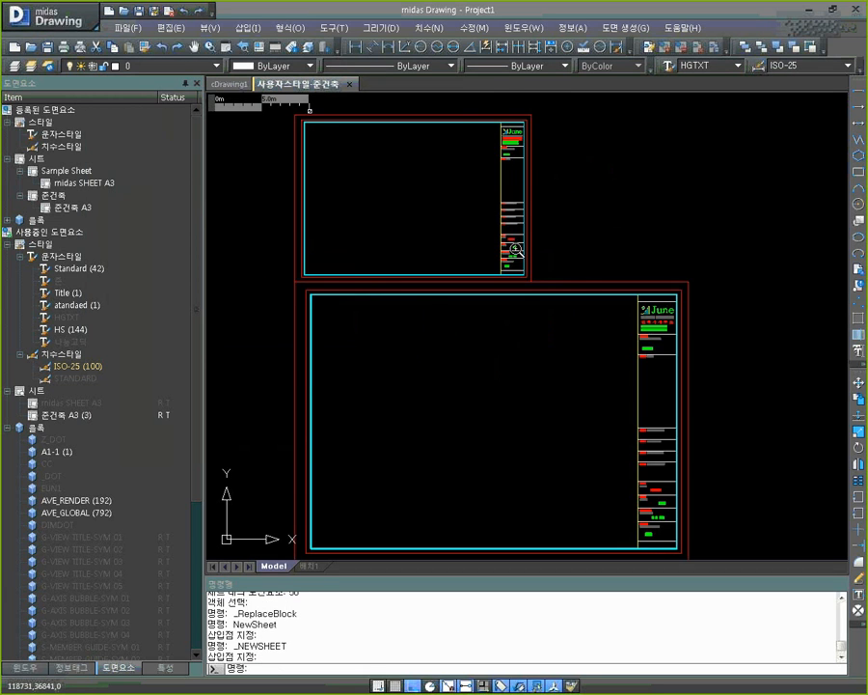
Change the scale value in the title block of the 1:60 "준건축 A3" sheet to 1:200
{"action": "scroll", "coordinate": [529, 295], "scroll_direction": "up", "scroll_amount": 4}
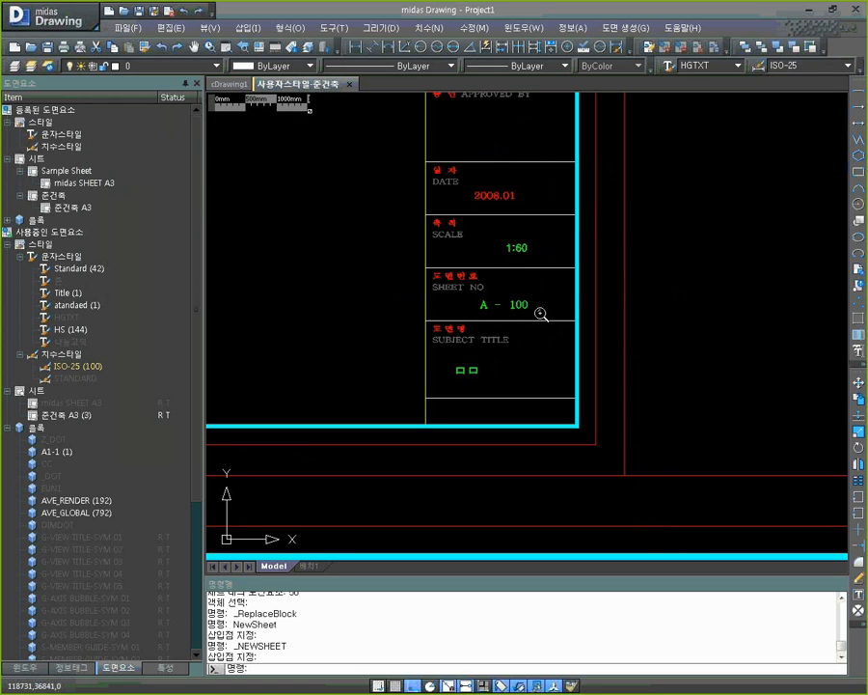
{"action": "scroll", "coordinate": [509, 293], "scroll_direction": "down", "scroll_amount": 2}
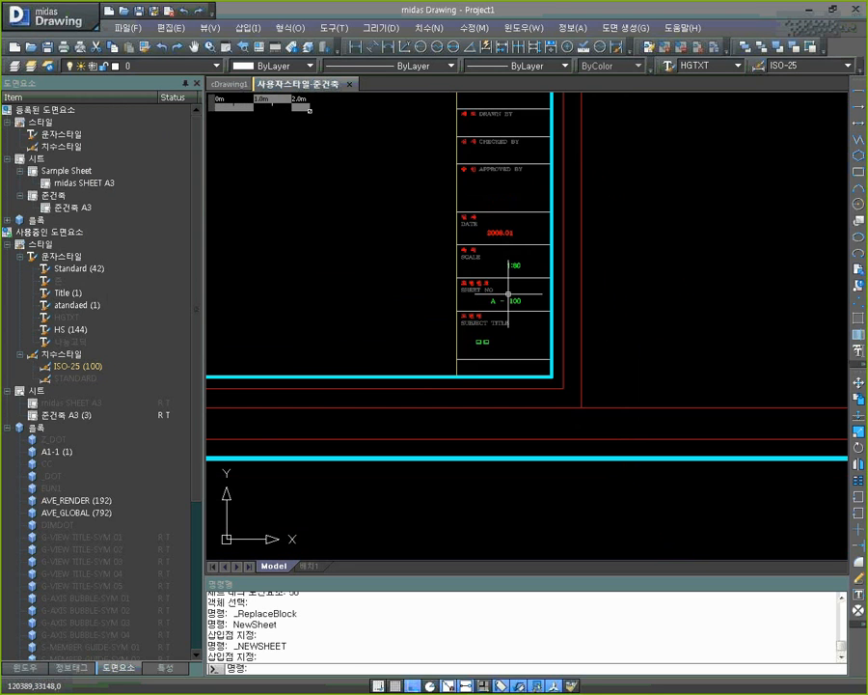
{"action": "scroll", "coordinate": [509, 293], "scroll_direction": "down", "scroll_amount": 2}
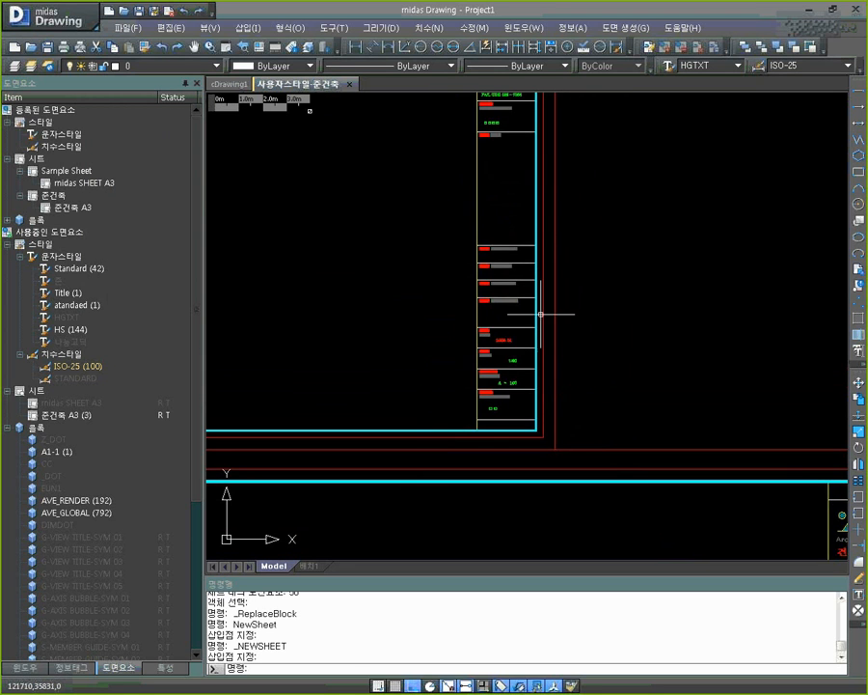
{"action": "middle_click_drag", "start_coordinate": [583, 342], "coordinate": [577, 280]}
{"action": "scroll", "coordinate": [522, 295], "scroll_direction": "up", "scroll_amount": 4}
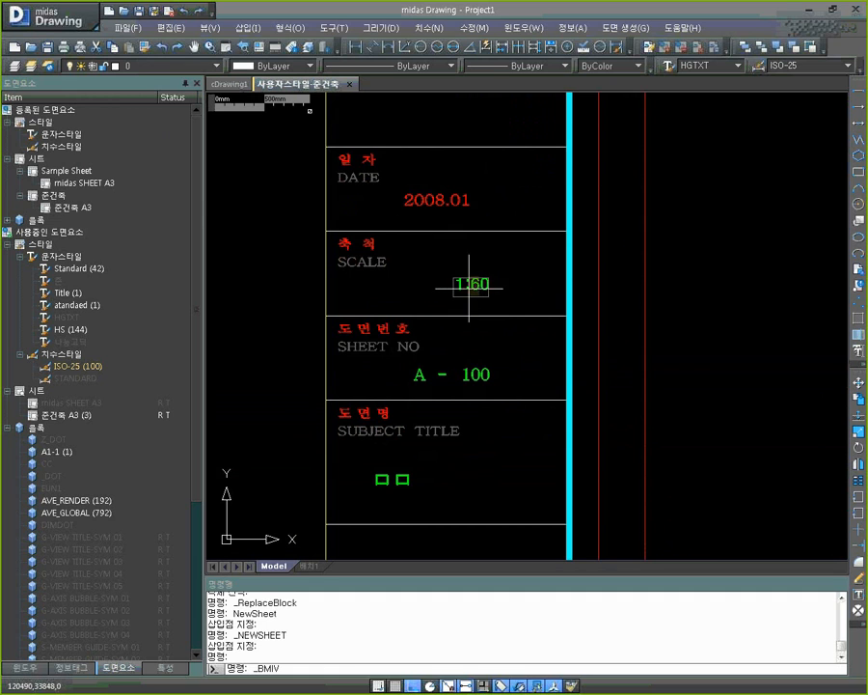
{"action": "type", "text": "200"}
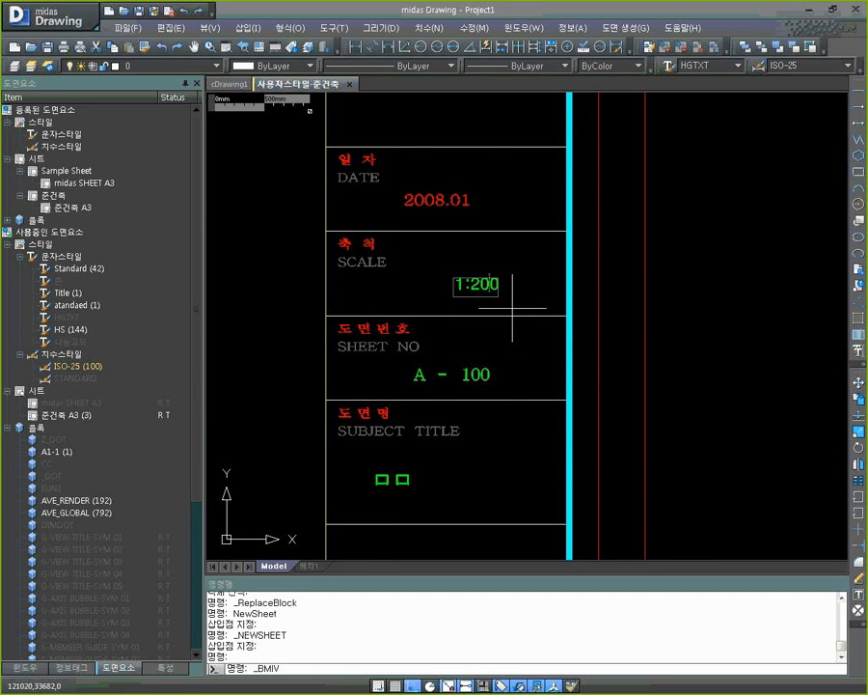
{"action": "left_click", "coordinate": [531, 284]}
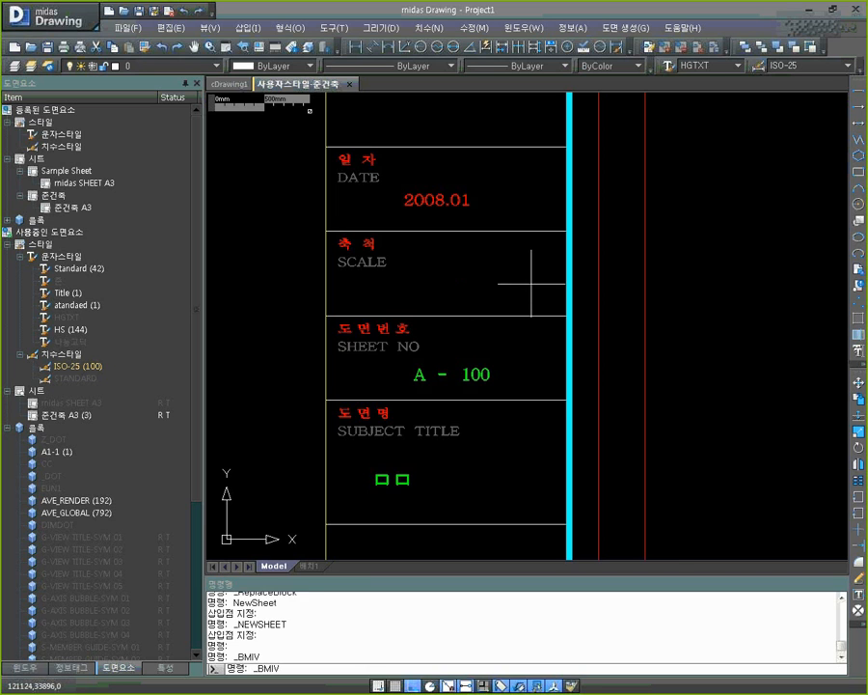
Inspect the rescaled 1:200 sheet and check the text parts of its sheet number for editing without changing them
{"action": "scroll", "coordinate": [532, 284], "scroll_direction": "down", "scroll_amount": 10}
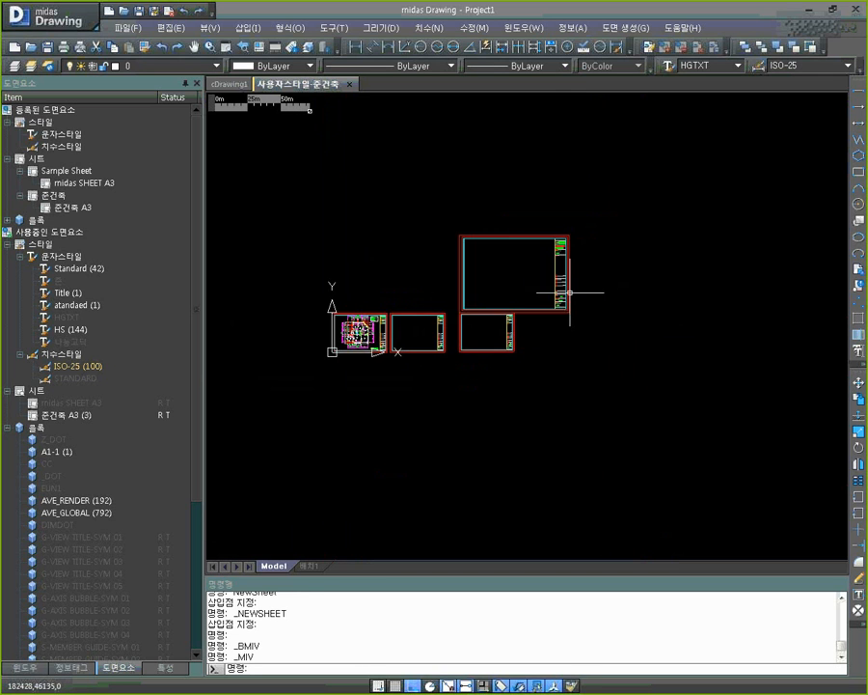
{"action": "scroll", "coordinate": [570, 291], "scroll_direction": "up", "scroll_amount": 3}
{"action": "scroll", "coordinate": [574, 280], "scroll_direction": "up", "scroll_amount": 1}
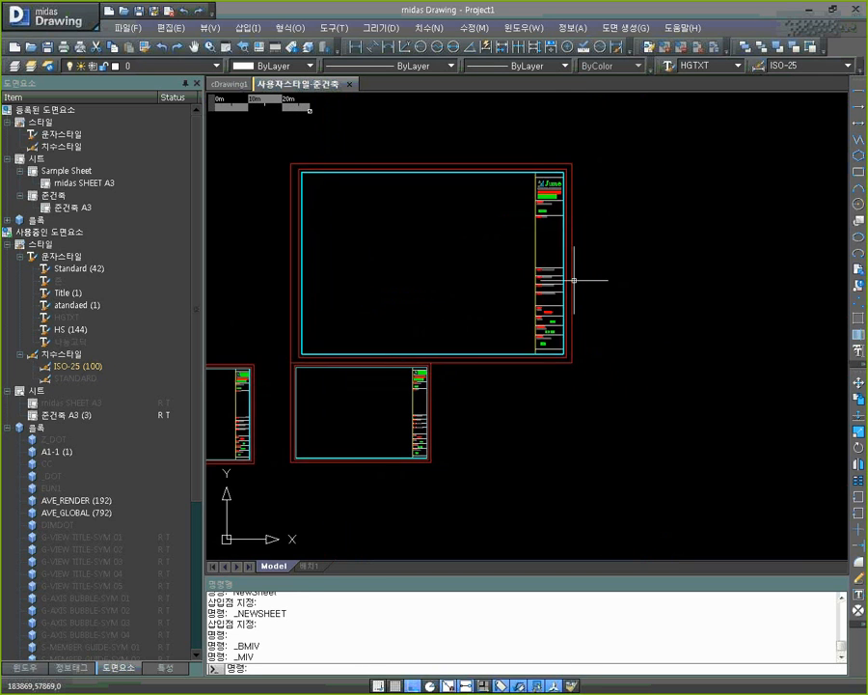
{"action": "scroll", "coordinate": [569, 309], "scroll_direction": "up", "scroll_amount": 3}
{"action": "scroll", "coordinate": [535, 363], "scroll_direction": "down", "scroll_amount": 1}
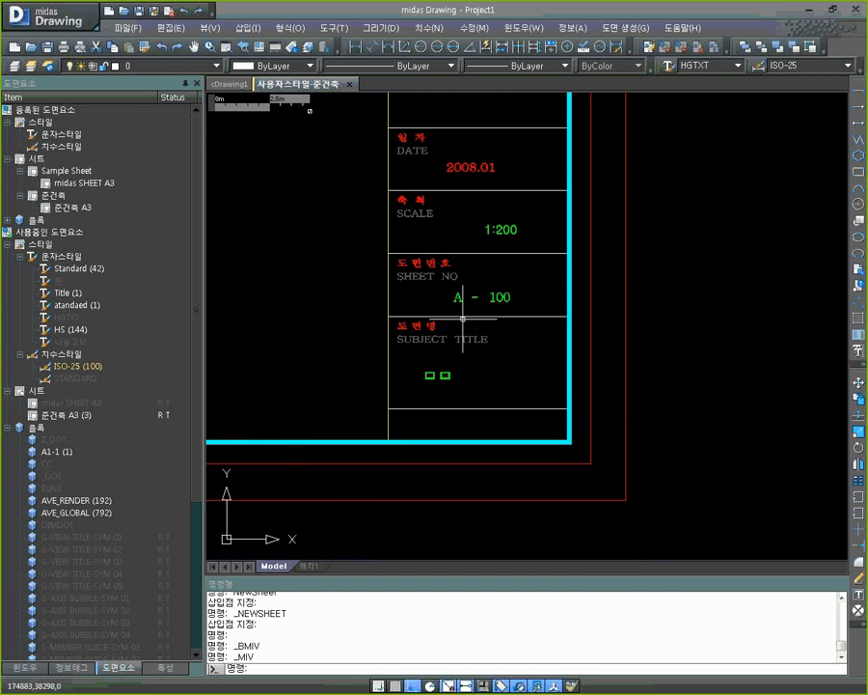
{"action": "double_click", "coordinate": [458, 299]}
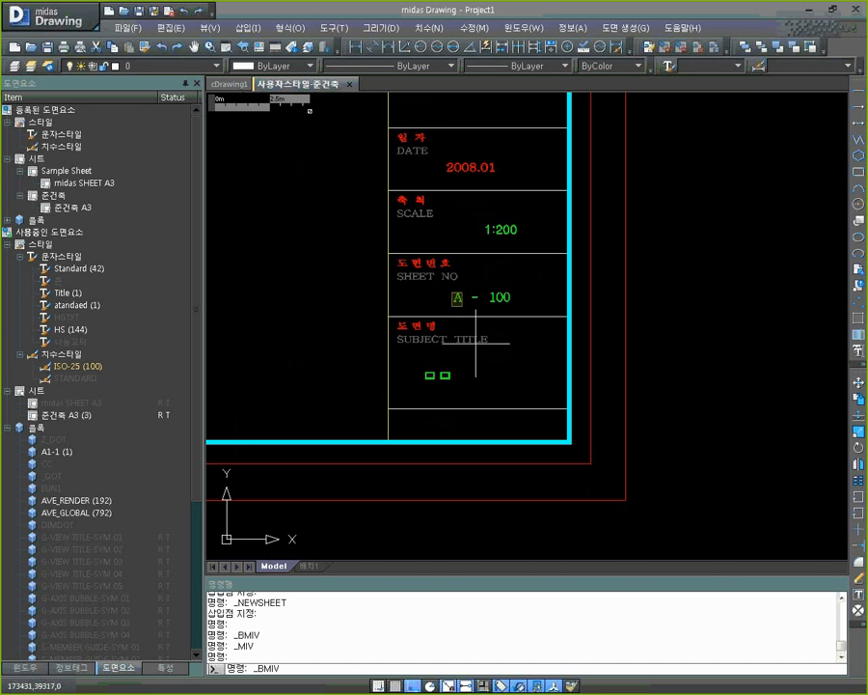
{"action": "left_click", "coordinate": [502, 298]}
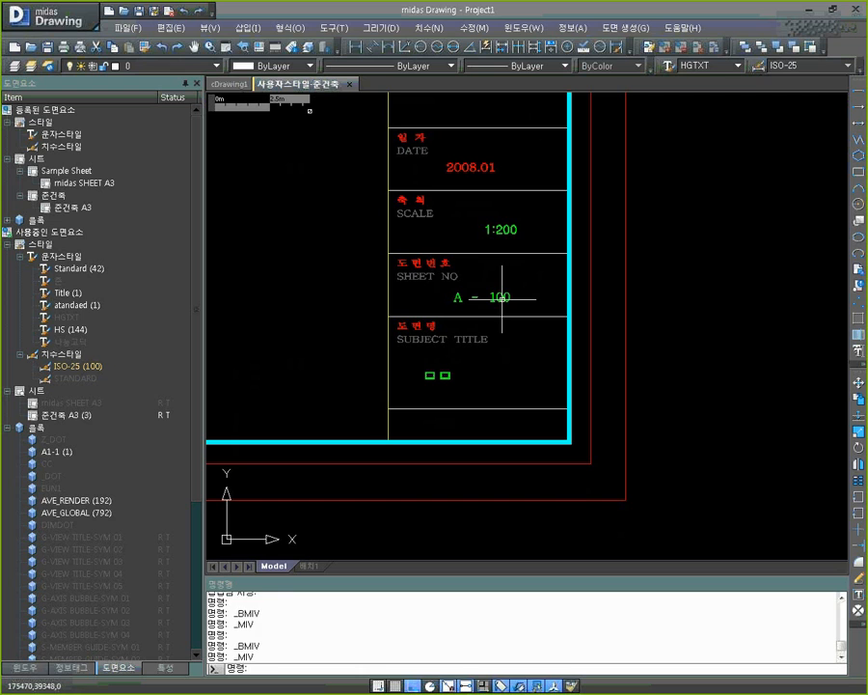
{"action": "double_click", "coordinate": [496, 297]}
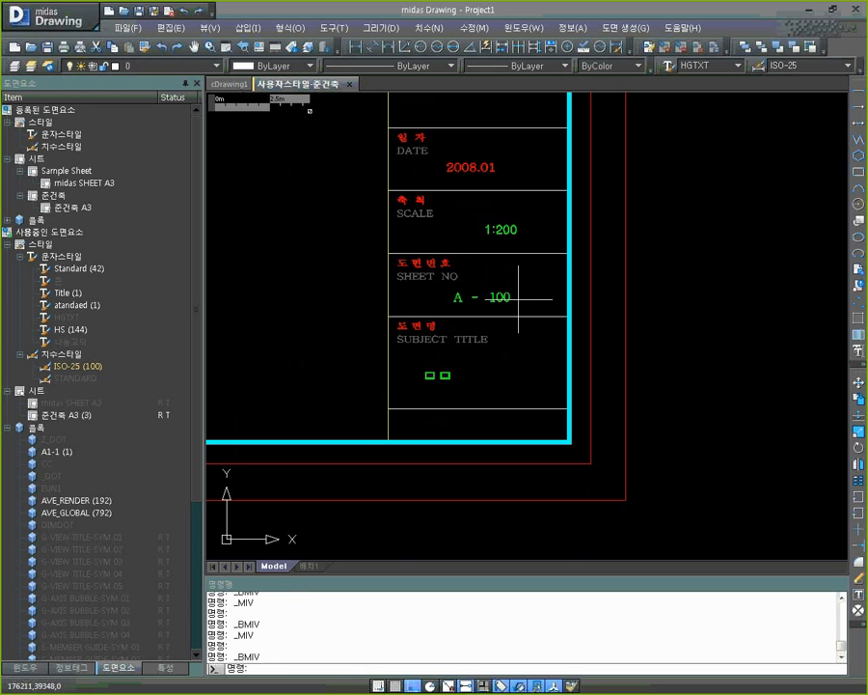
{"action": "key", "text": "Escape"}
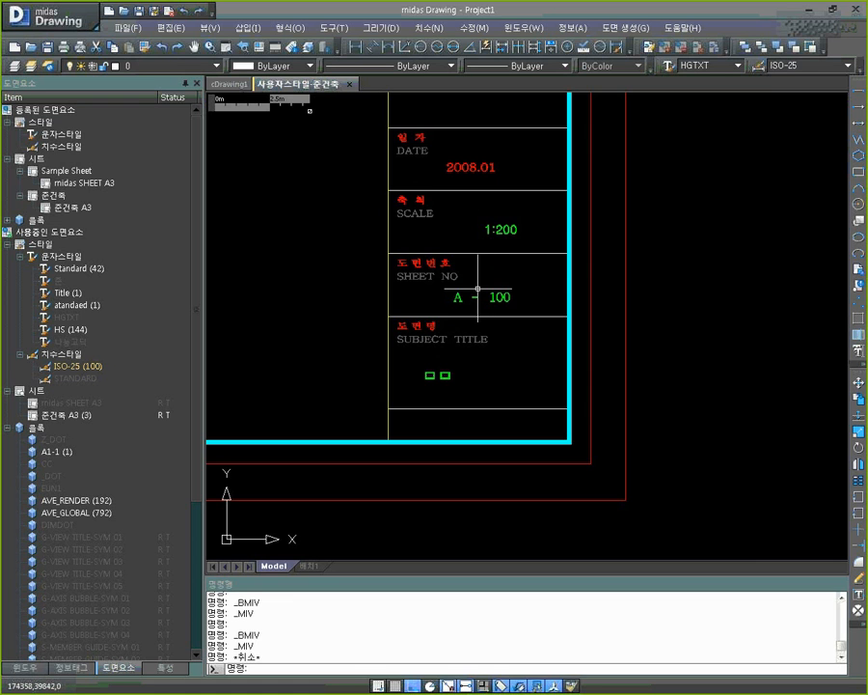
Create a new project from the mcad.mdwt template, discarding the unsaved changes in the current project
{"action": "scroll", "coordinate": [477, 289], "scroll_direction": "down", "scroll_amount": 5}
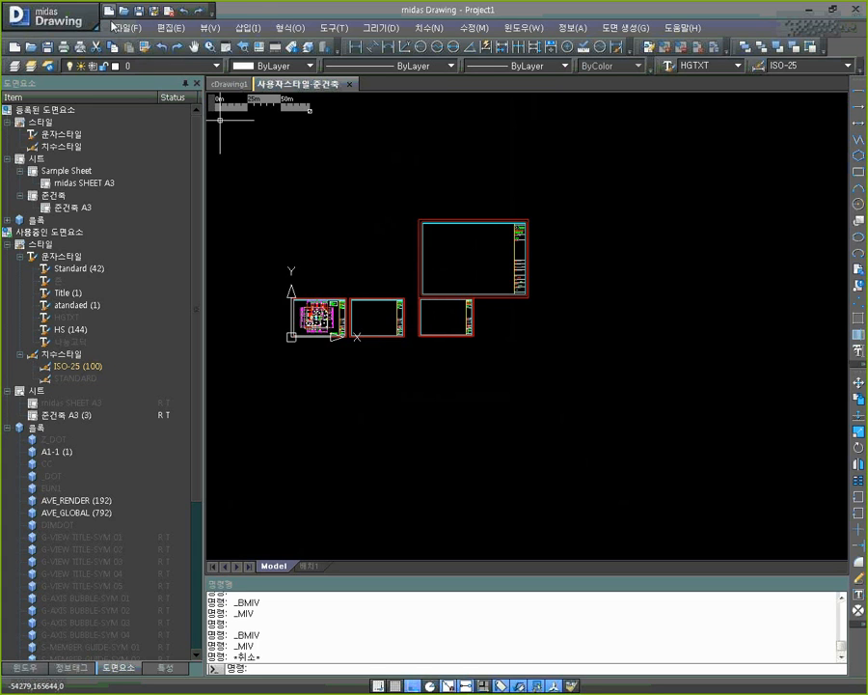
{"action": "left_click", "coordinate": [110, 11]}
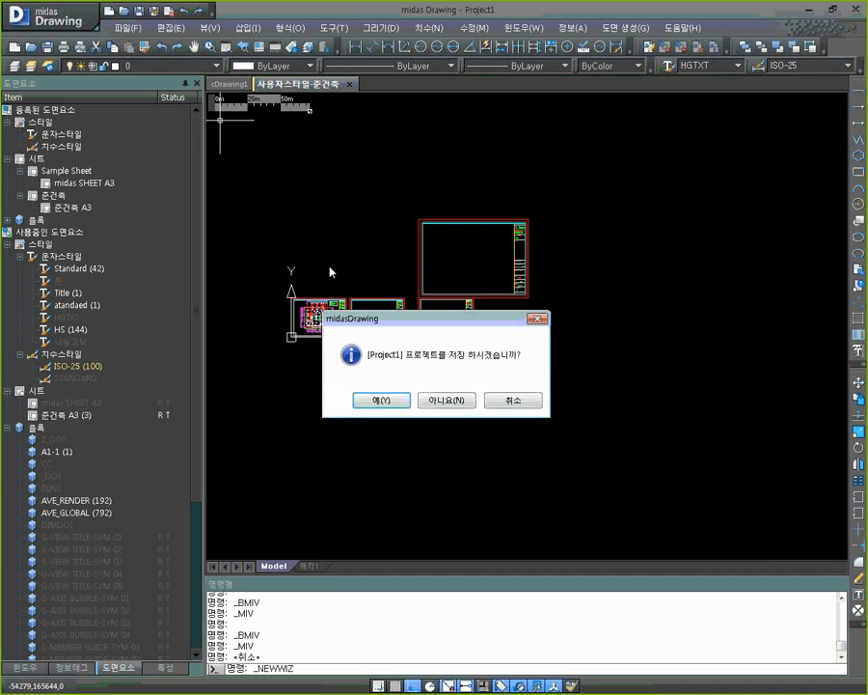
{"action": "left_click", "coordinate": [446, 400]}
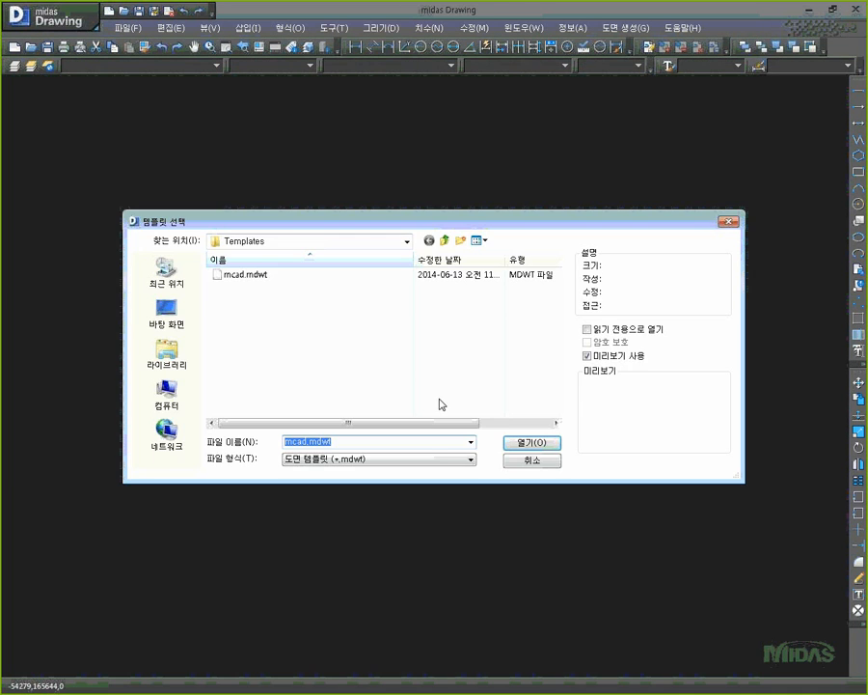
{"action": "left_click", "coordinate": [525, 441]}
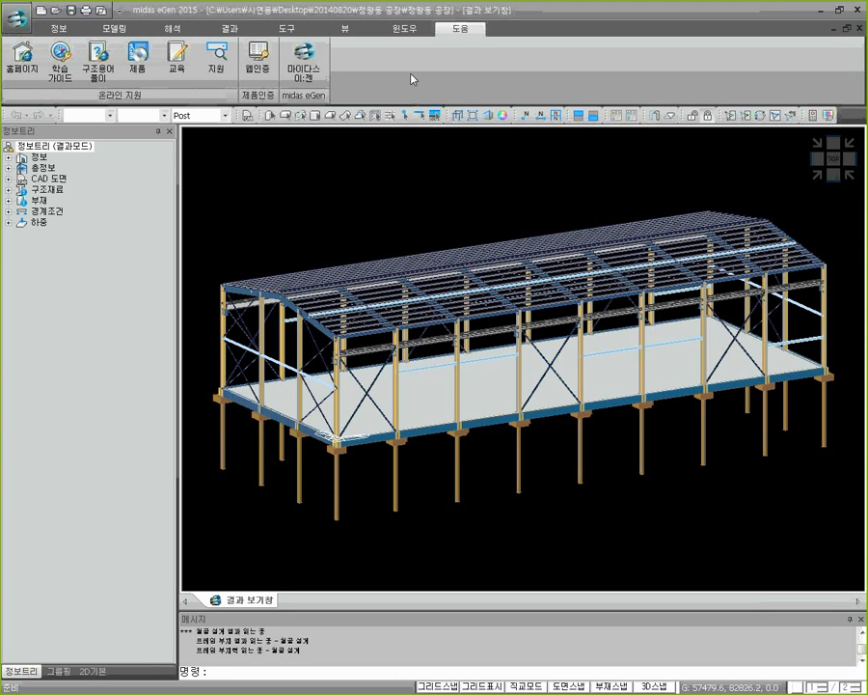
Save the 정왕동 공장 model in midas eGen, switch to midas Drawing and import 정왕동 공장.meb from the 20140820\정왕동 공장 folder
{"action": "left_click", "coordinate": [71, 12]}
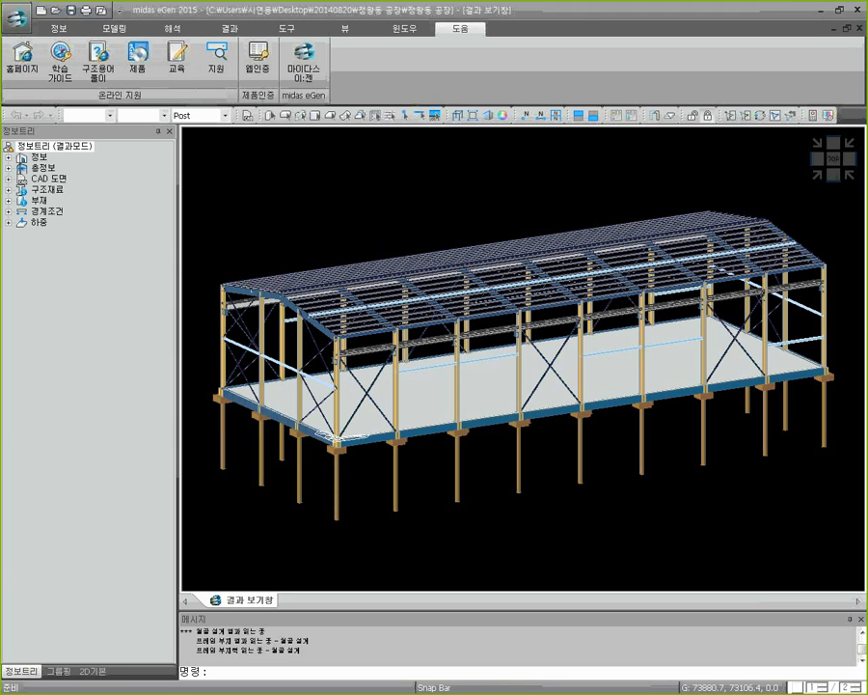
{"action": "key", "text": "alt+Tab"}
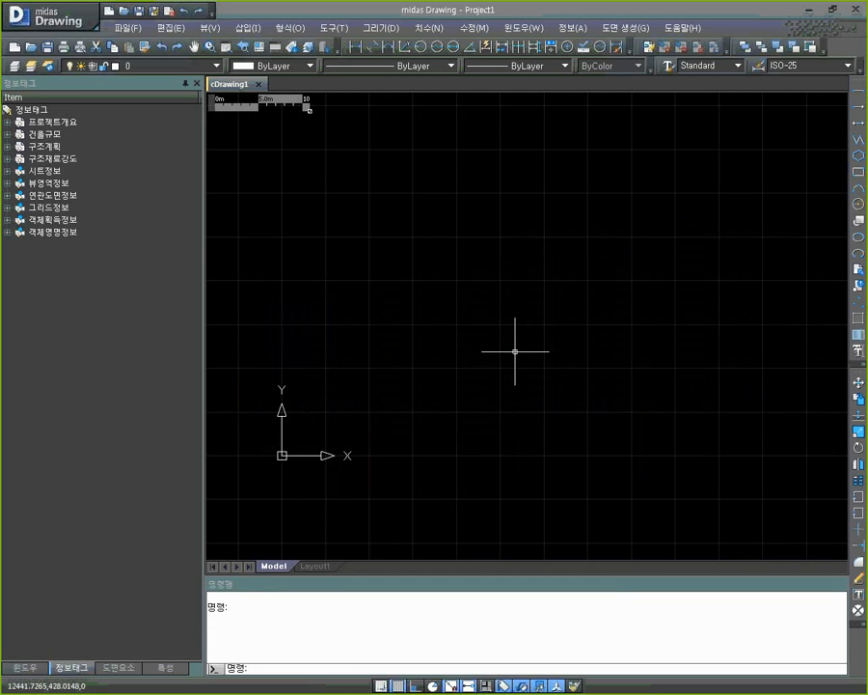
{"action": "left_click", "coordinate": [617, 29]}
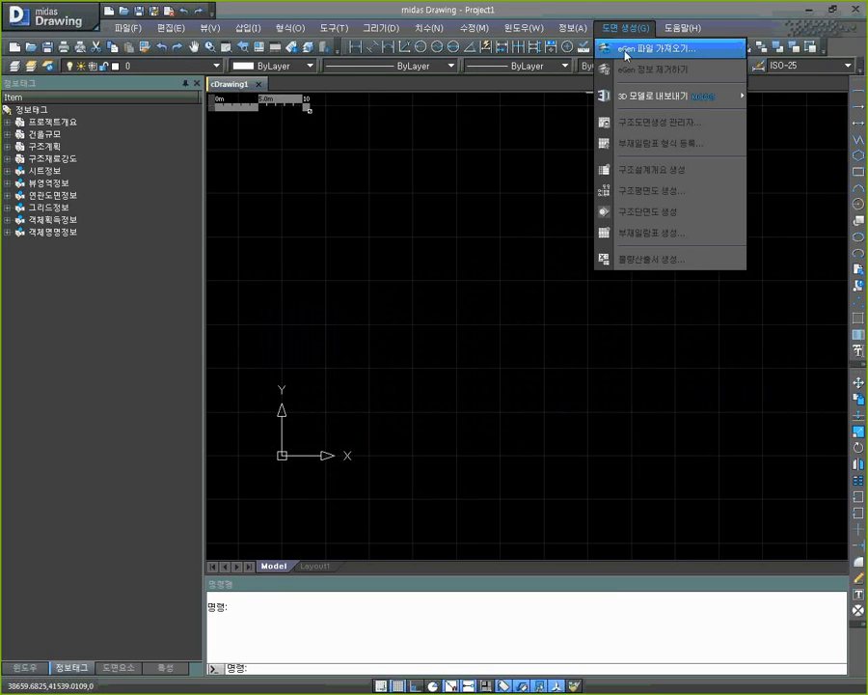
{"action": "left_click", "coordinate": [655, 50]}
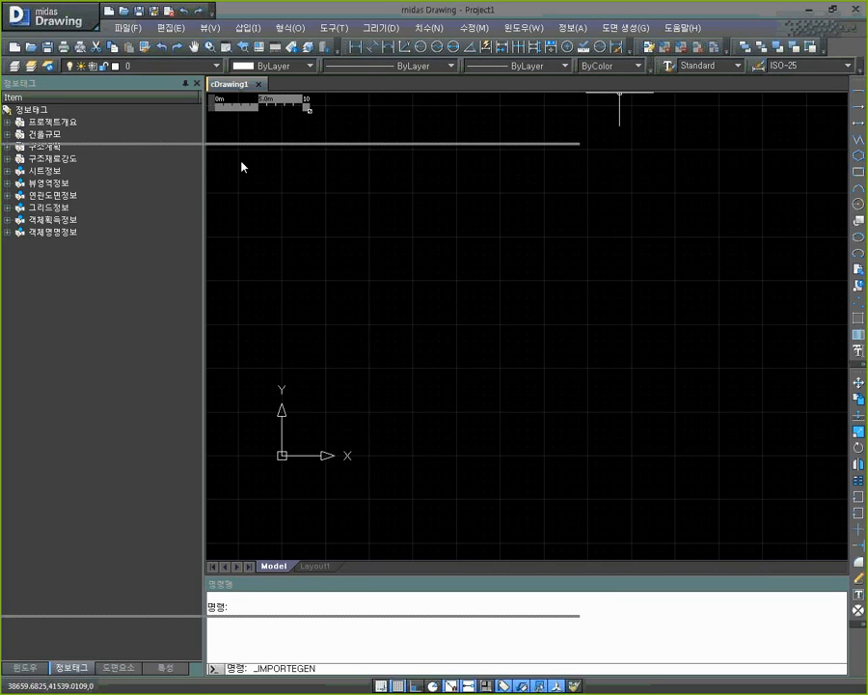
{"action": "left_click", "coordinate": [493, 136]}
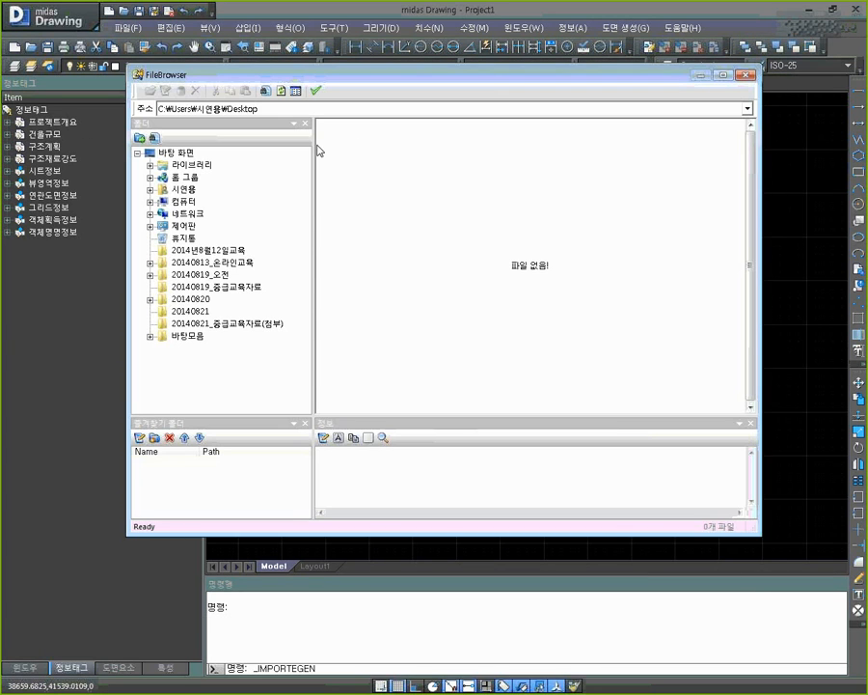
{"action": "double_click", "coordinate": [190, 299]}
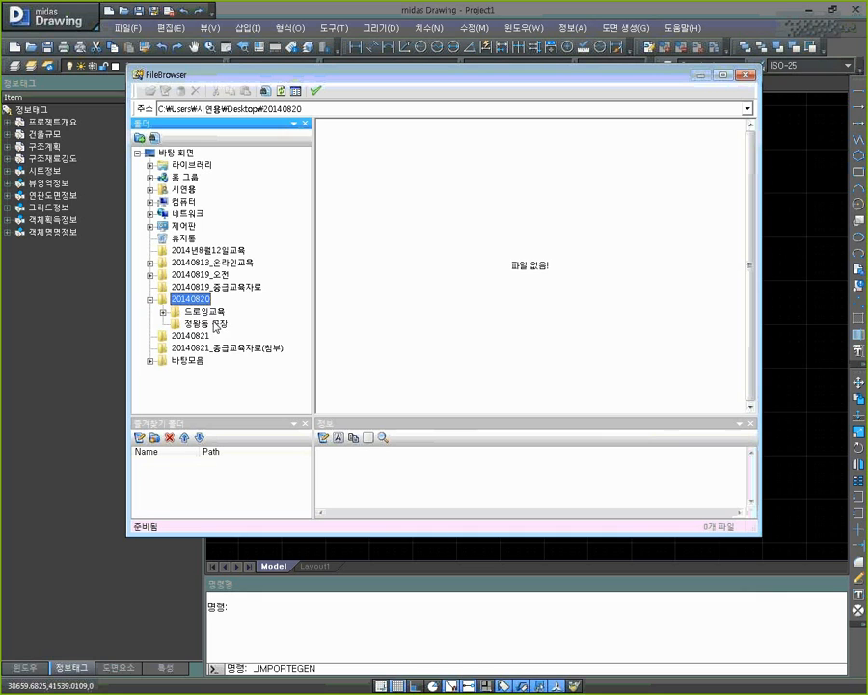
{"action": "left_click", "coordinate": [216, 323]}
{"action": "left_click", "coordinate": [369, 159]}
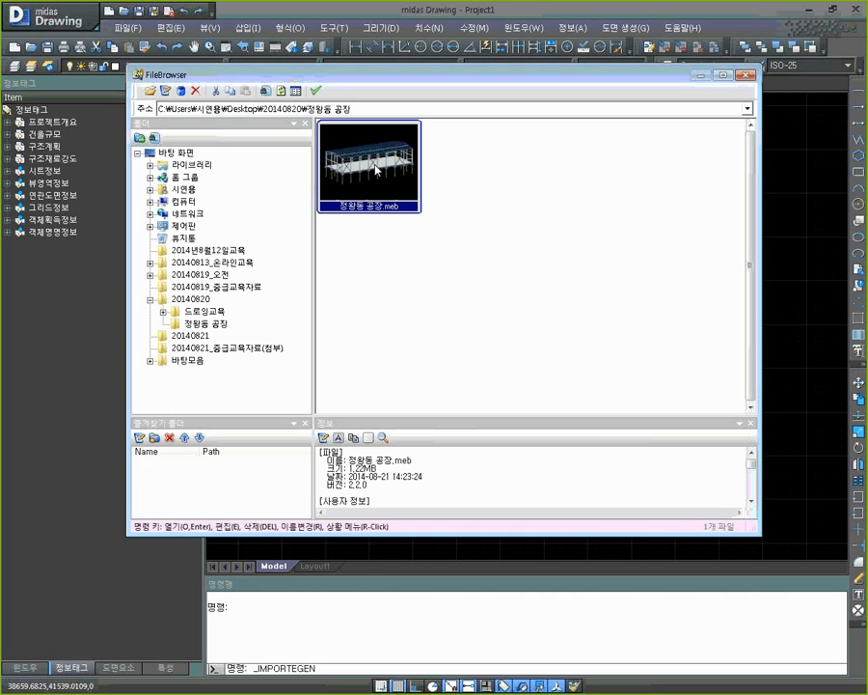
{"action": "double_click", "coordinate": [367, 160]}
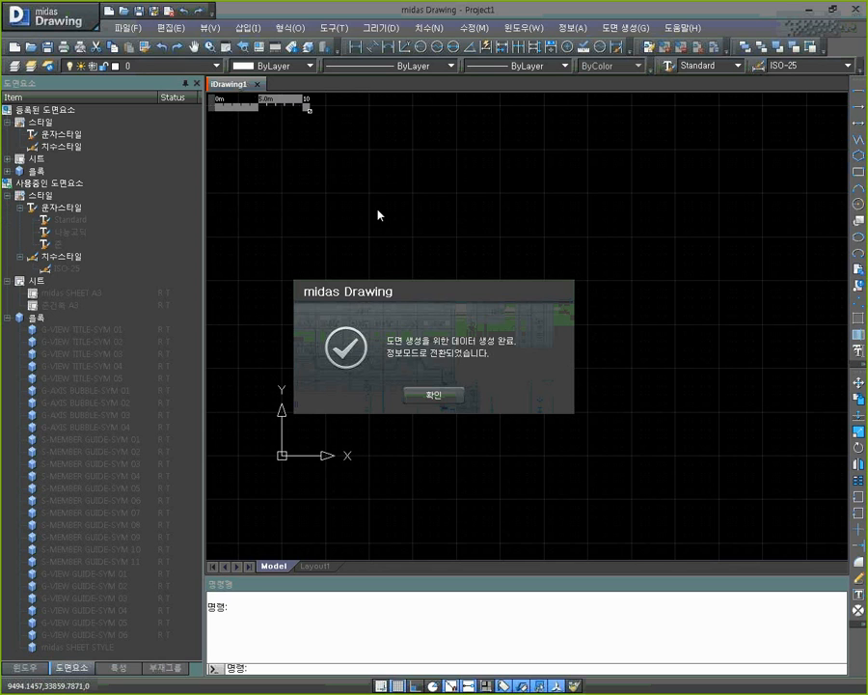
{"action": "left_click", "coordinate": [436, 398]}
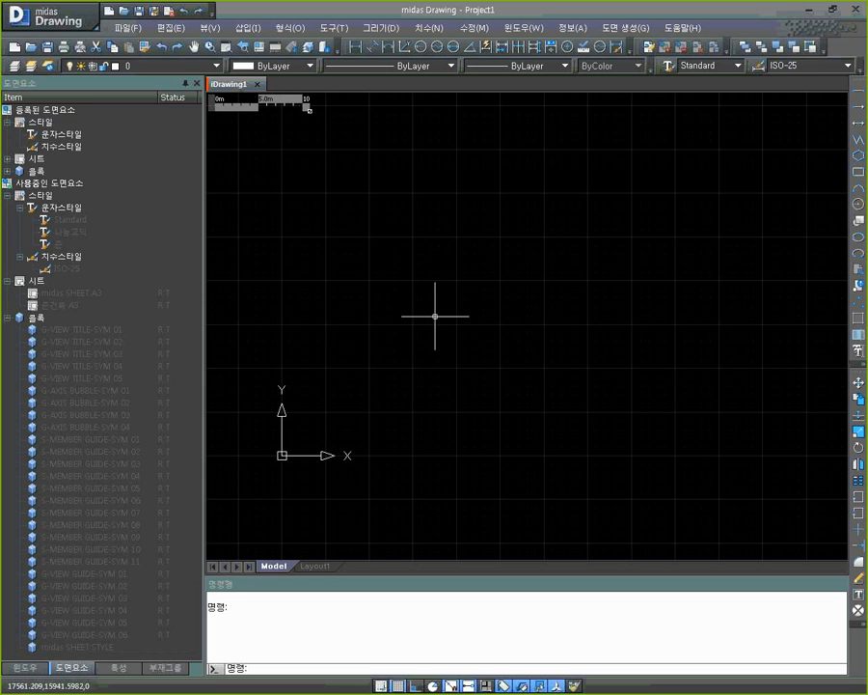
Review the structural drawing settings in the 구조도면생성 관리자 and close it without changes
{"action": "left_click", "coordinate": [618, 28]}
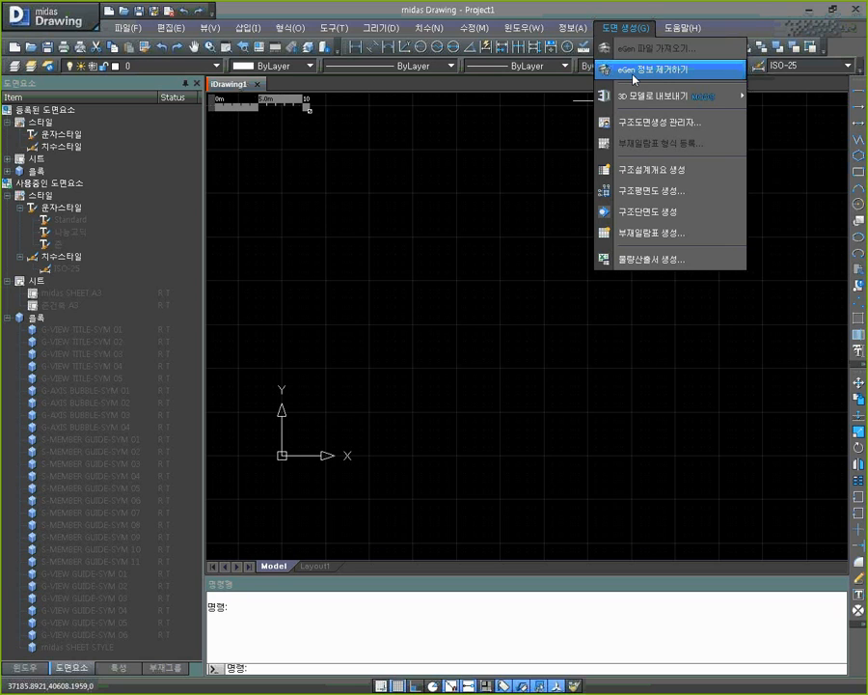
{"action": "mouse_move", "coordinate": [646, 98]}
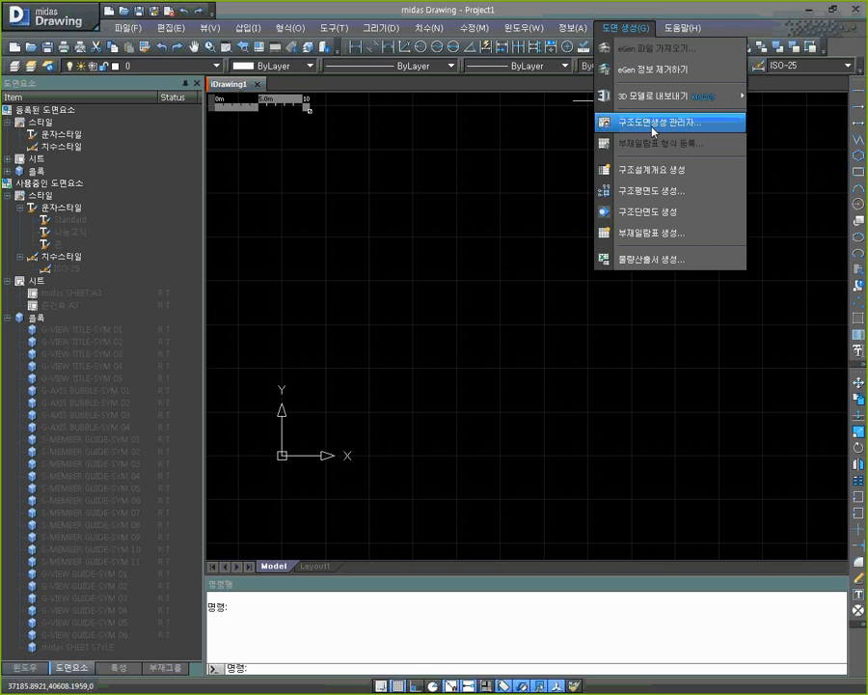
{"action": "left_click", "coordinate": [651, 121]}
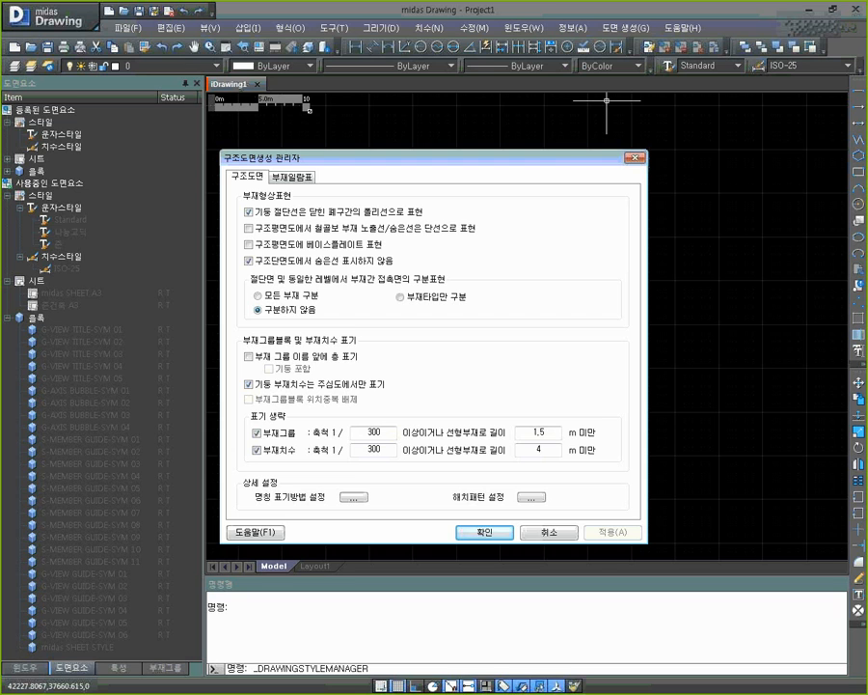
{"action": "left_click", "coordinate": [545, 532]}
Generate the structural design overview table (구조설계개요) and insert it near the origin, at about 1040, 970
{"action": "left_click", "coordinate": [625, 28]}
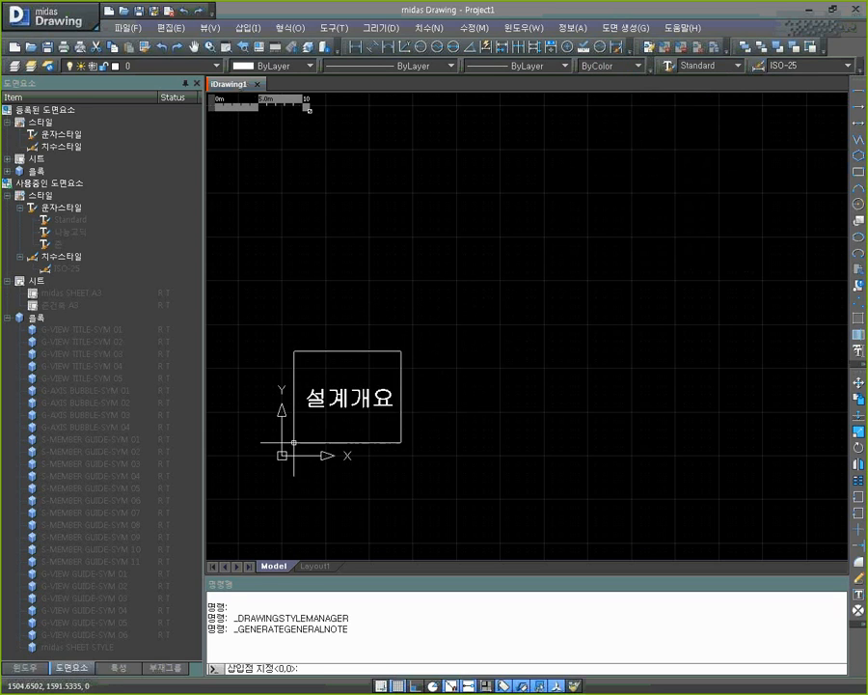
{"action": "left_click", "coordinate": [289, 450]}
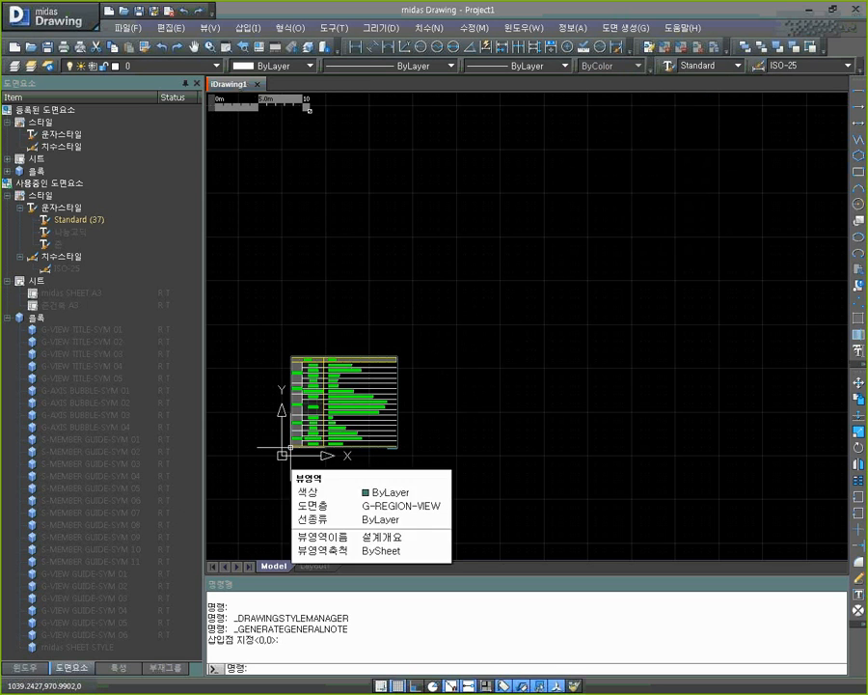
{"action": "middle_click_drag", "start_coordinate": [347, 440], "coordinate": [347, 359]}
{"action": "scroll", "coordinate": [345, 357], "scroll_direction": "up", "scroll_amount": 5}
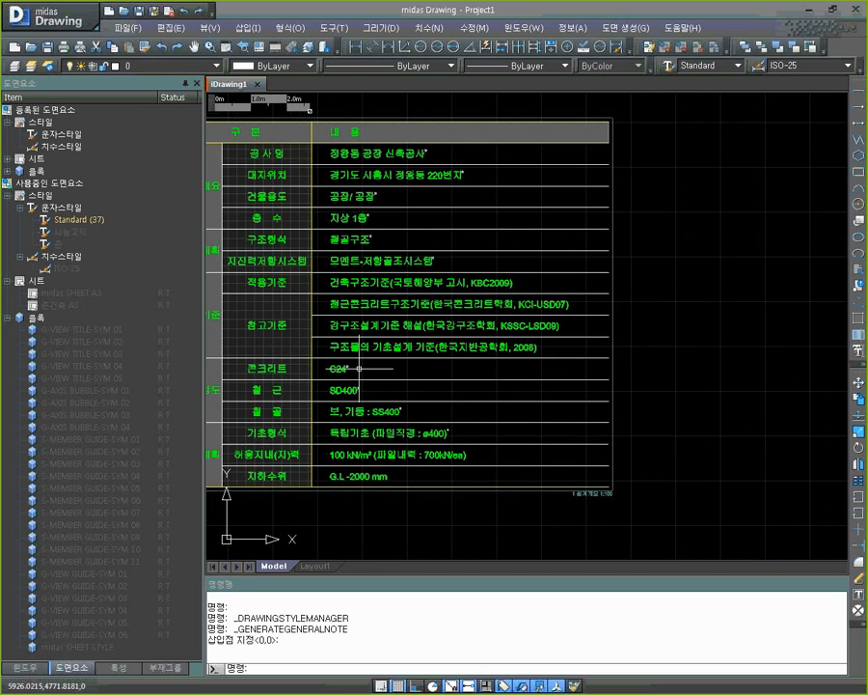
{"action": "scroll", "coordinate": [452, 409], "scroll_direction": "up", "scroll_amount": 1}
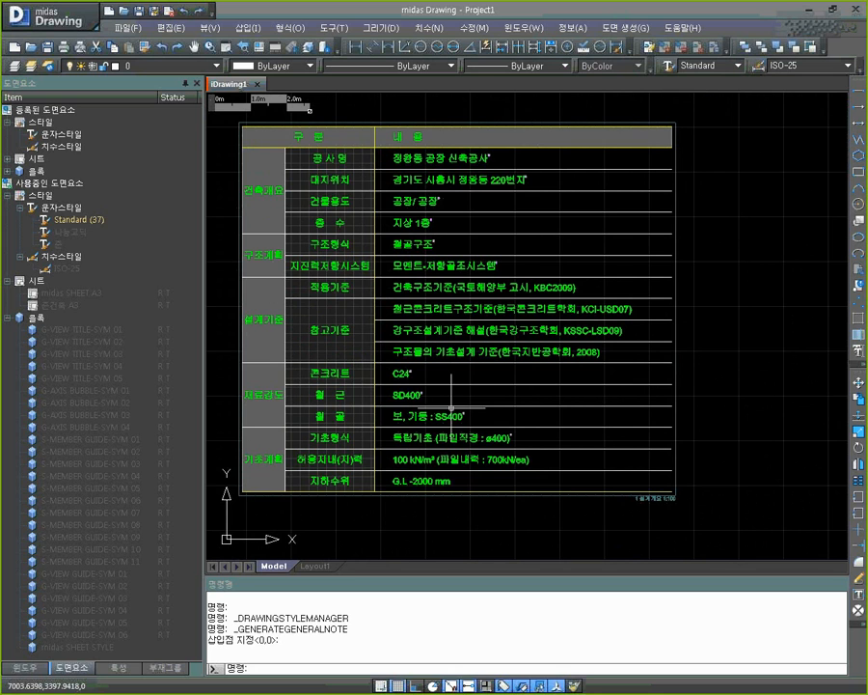
{"action": "scroll", "coordinate": [451, 409], "scroll_direction": "down", "scroll_amount": 2}
{"action": "mouse_move", "coordinate": [601, 396]}
{"action": "middle_mouse_down"}
{"action": "mouse_move", "coordinate": [540, 376]}
{"action": "mouse_move", "coordinate": [536, 349]}
{"action": "mouse_move", "coordinate": [488, 296]}
{"action": "middle_mouse_up"}
{"action": "scroll", "coordinate": [537, 363], "scroll_direction": "down", "scroll_amount": 2}
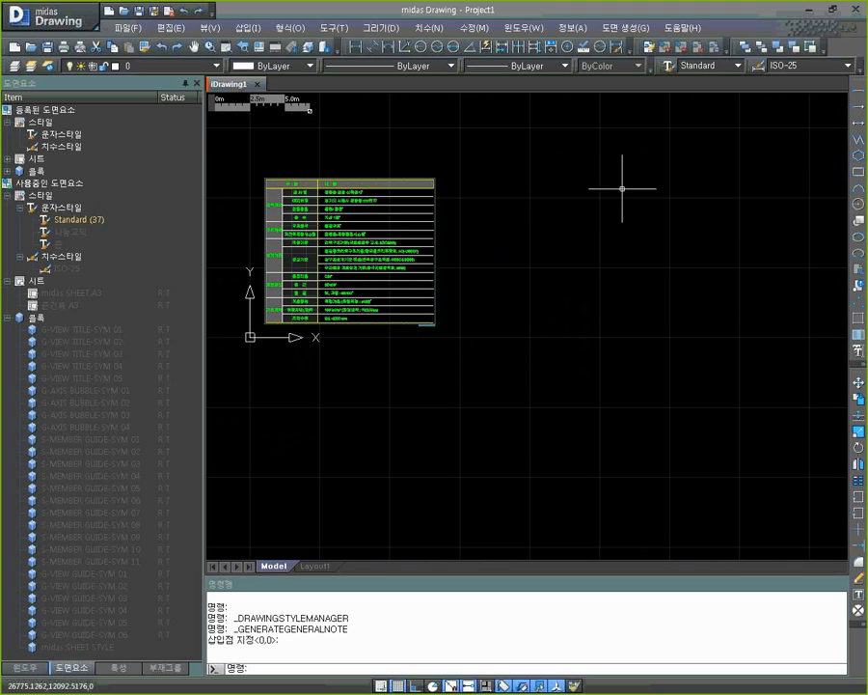
Set the 구조평면도 generation to only the 주심도, with a 1:200 centreline scale and a 1:100 column shape scale
{"action": "left_click", "coordinate": [625, 28]}
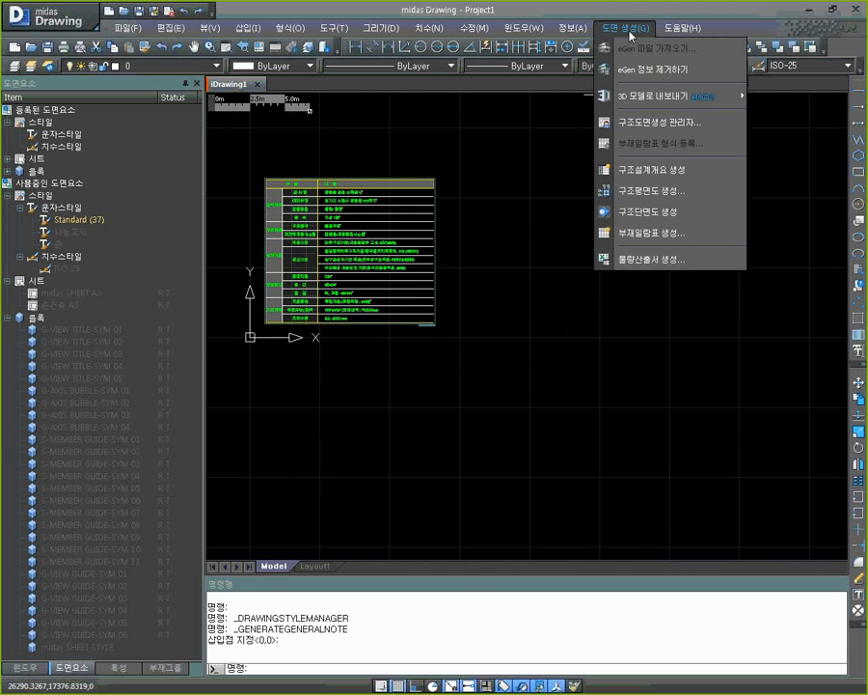
{"action": "left_click", "coordinate": [641, 191]}
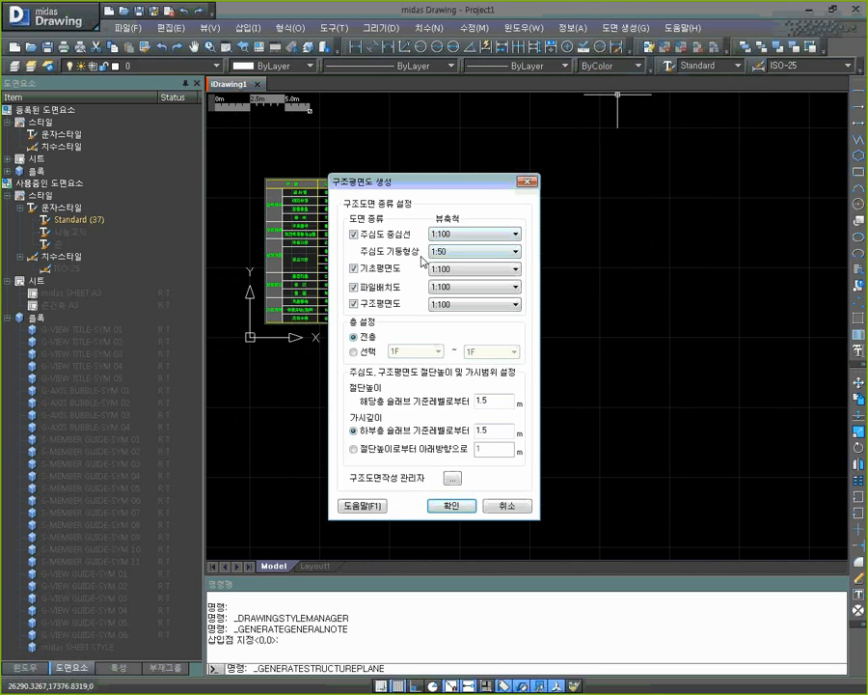
{"action": "left_click", "coordinate": [354, 269]}
{"action": "left_click", "coordinate": [354, 287]}
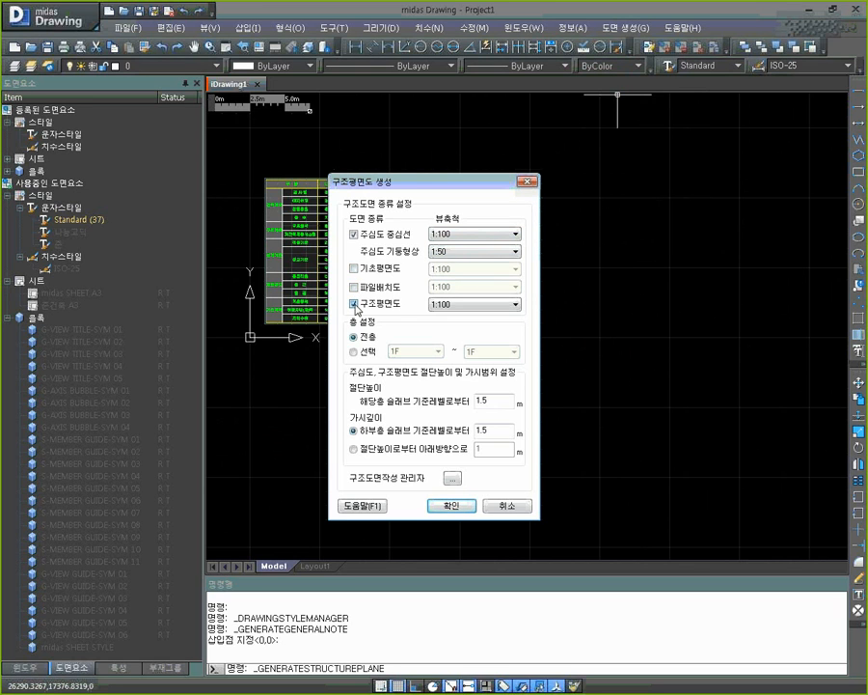
{"action": "left_click", "coordinate": [355, 304]}
{"action": "left_click", "coordinate": [509, 234]}
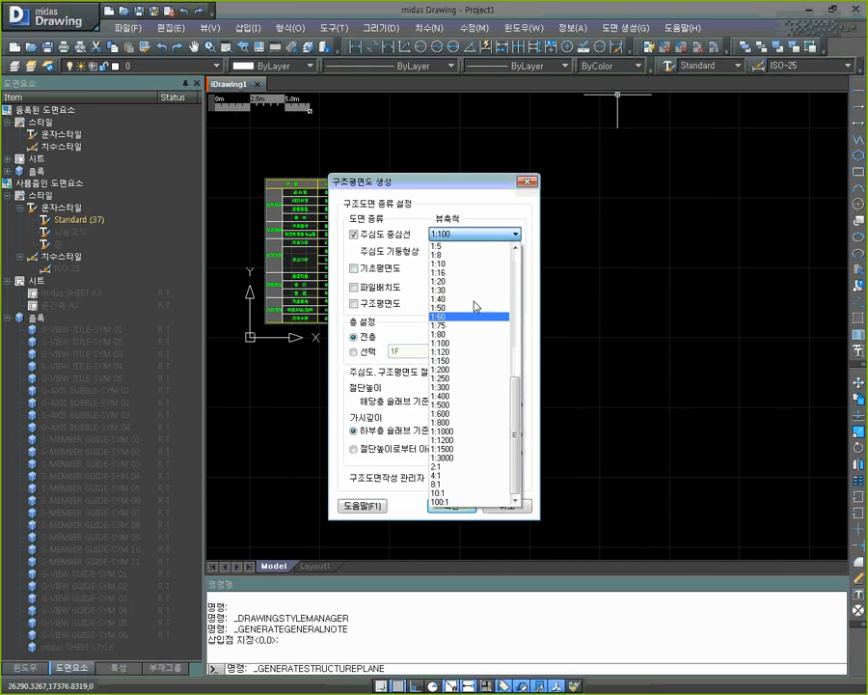
{"action": "left_click", "coordinate": [470, 369]}
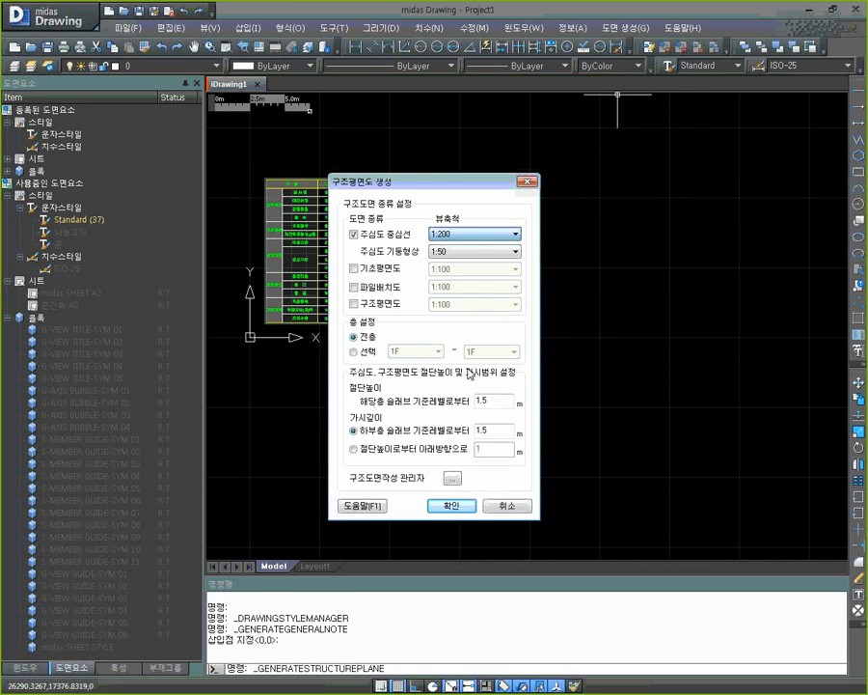
{"action": "left_click", "coordinate": [515, 250]}
{"action": "left_click", "coordinate": [451, 360]}
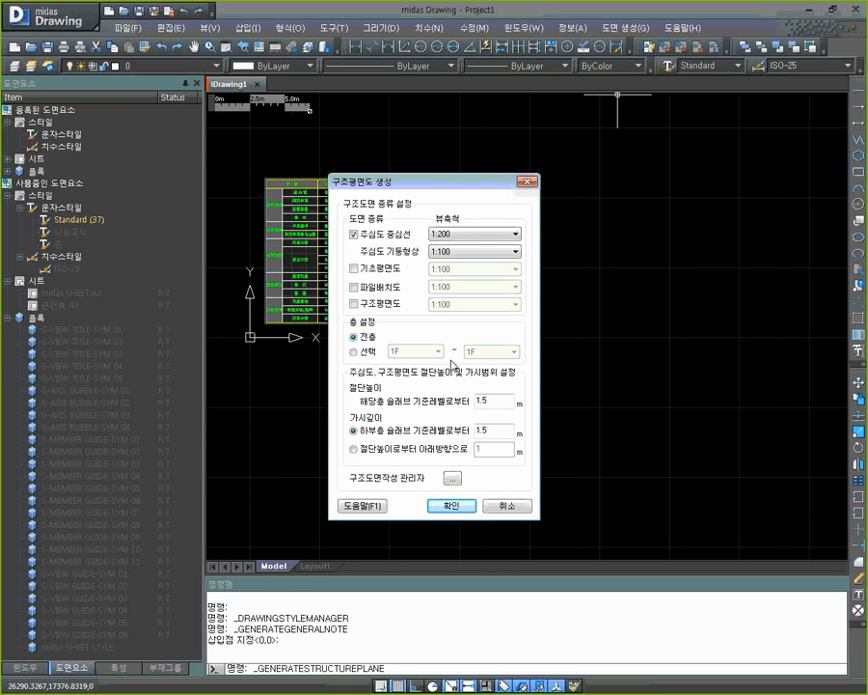
Generate the 주심도 and insert it beside the design overview table, at about 18452, 843
{"action": "left_click", "coordinate": [458, 506]}
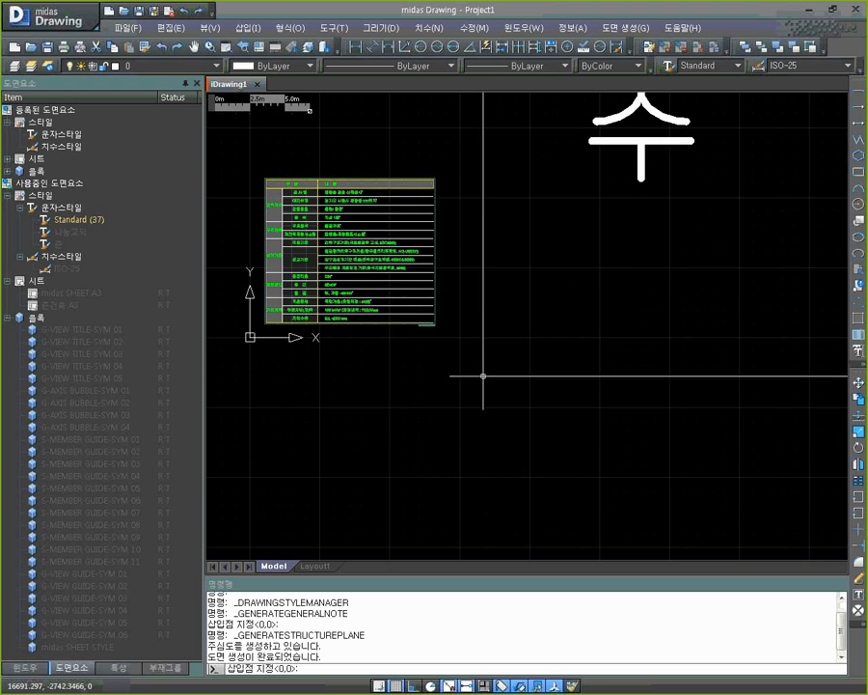
{"action": "scroll", "coordinate": [487, 340], "scroll_direction": "down", "scroll_amount": 4}
{"action": "middle_click_drag", "start_coordinate": [547, 337], "coordinate": [437, 357]}
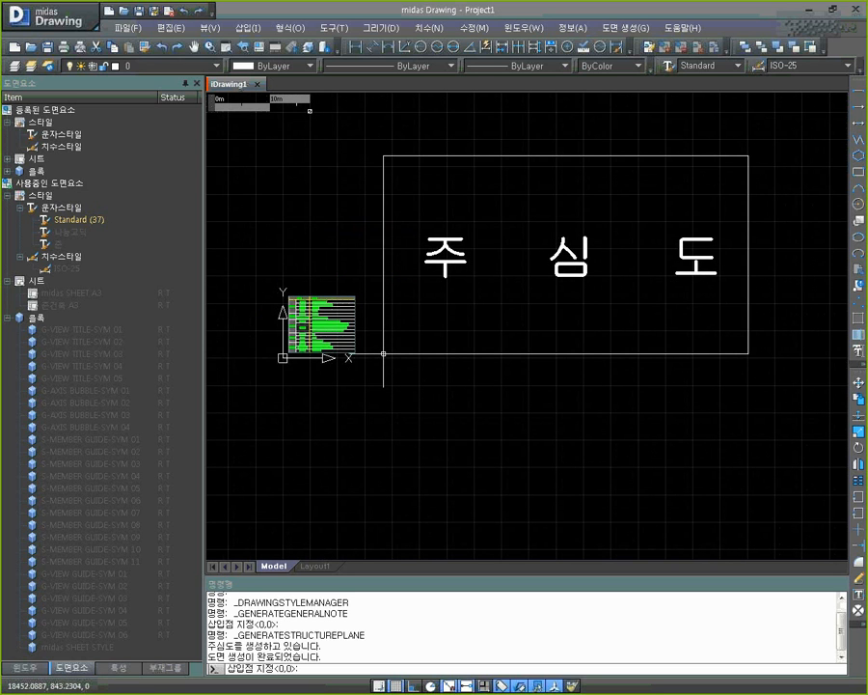
{"action": "left_click", "coordinate": [384, 354]}
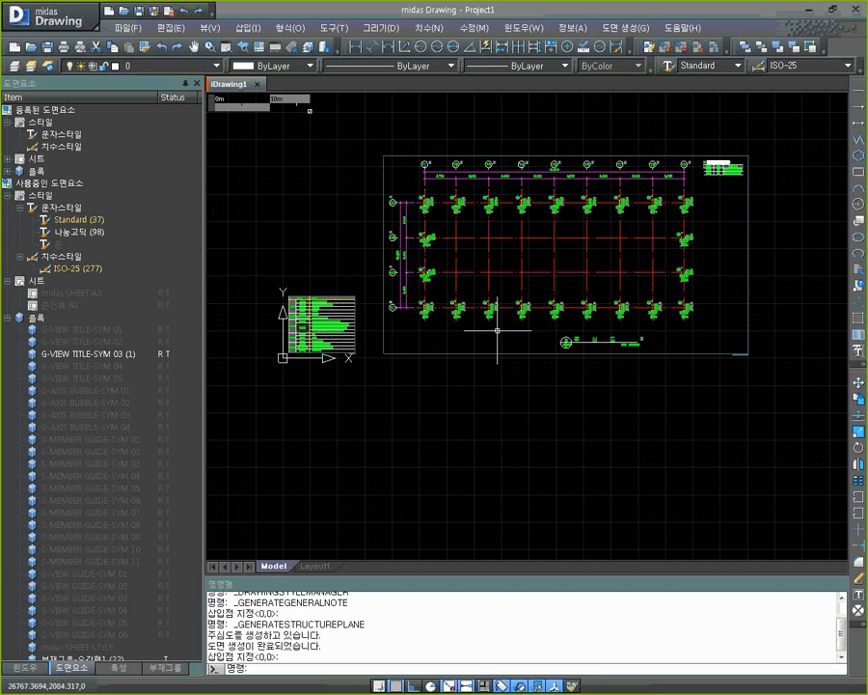
Set the 구조평면도 generation to only the 기초평면도 and 파일배치도, both at 1:200, with the 주심도 excluded
{"action": "middle_click_drag", "start_coordinate": [674, 341], "coordinate": [480, 353]}
{"action": "middle_click_drag", "start_coordinate": [578, 357], "coordinate": [426, 348]}
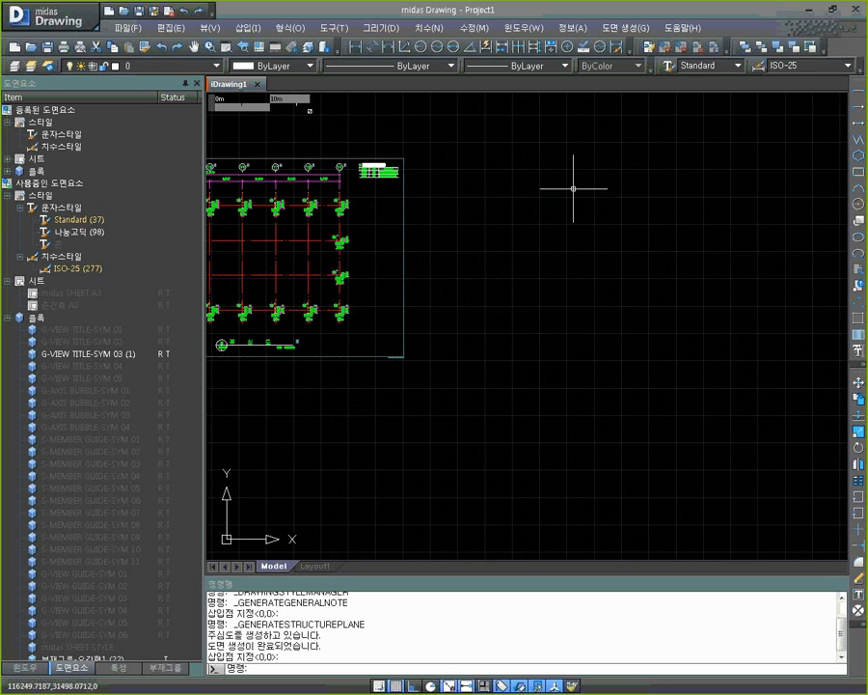
{"action": "left_click", "coordinate": [623, 30]}
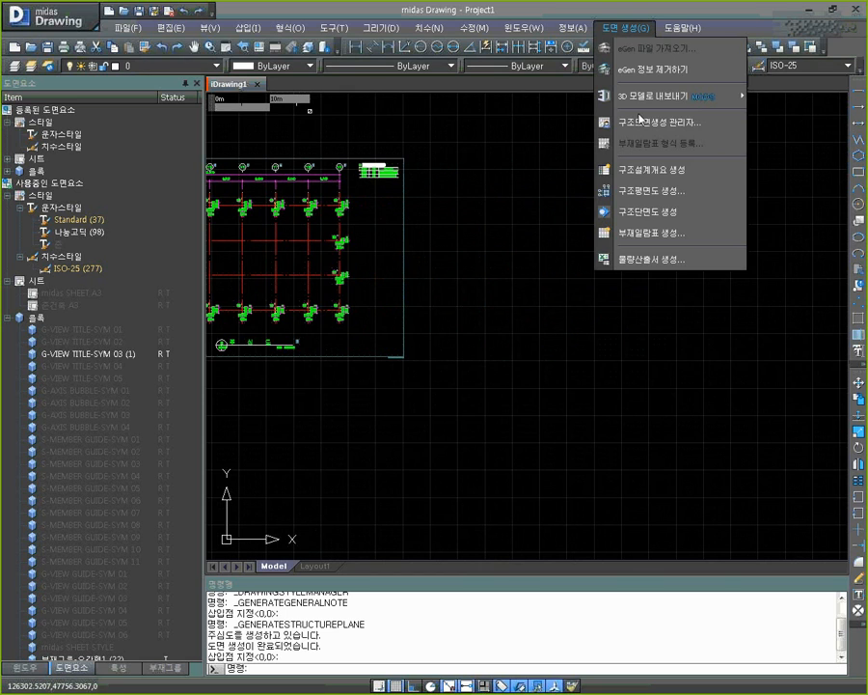
{"action": "left_click", "coordinate": [646, 192]}
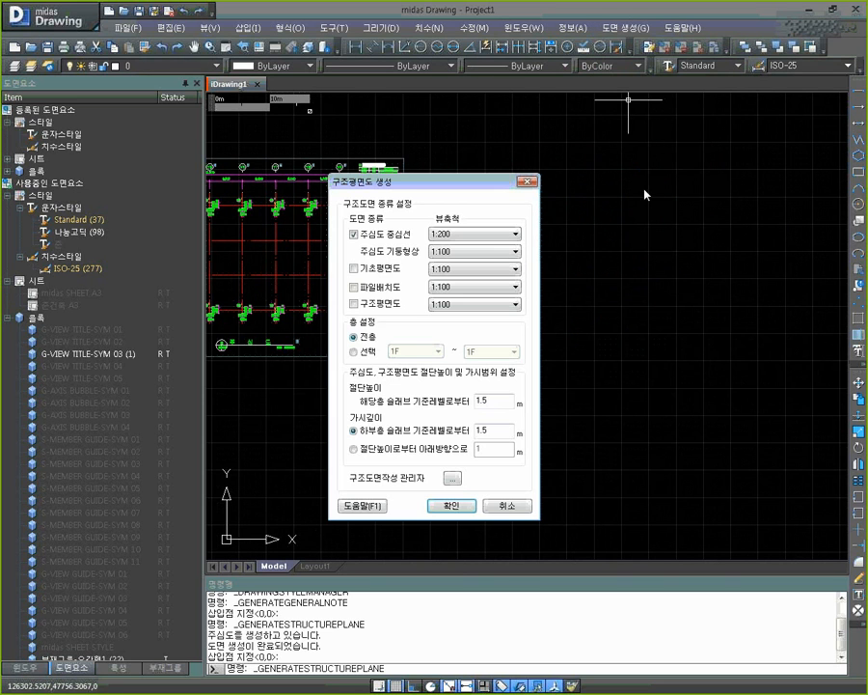
{"action": "left_click", "coordinate": [353, 233]}
{"action": "left_click", "coordinate": [353, 268]}
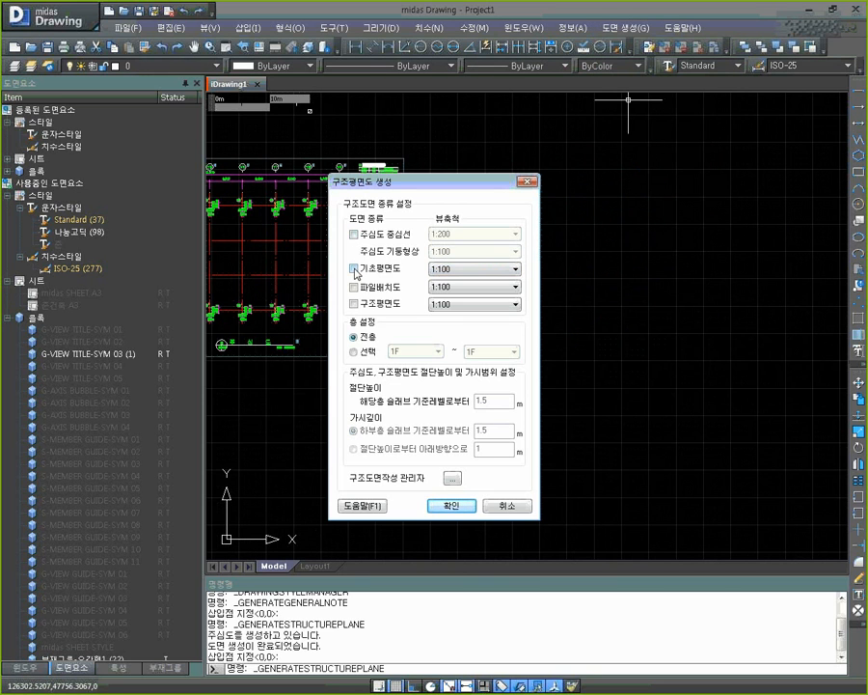
{"action": "left_click", "coordinate": [355, 287]}
{"action": "left_click", "coordinate": [516, 269]}
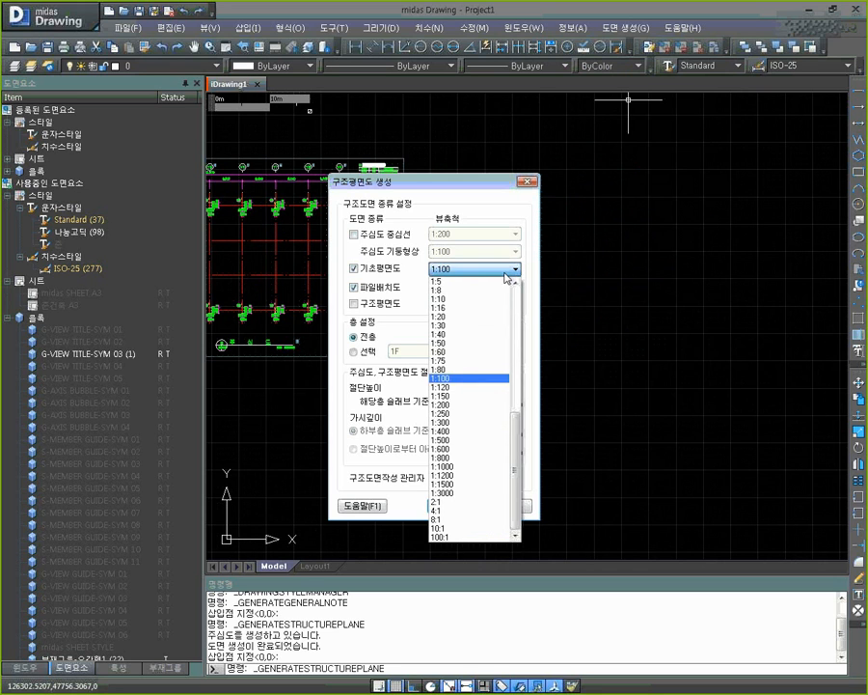
{"action": "left_click", "coordinate": [482, 404]}
{"action": "left_click", "coordinate": [497, 288]}
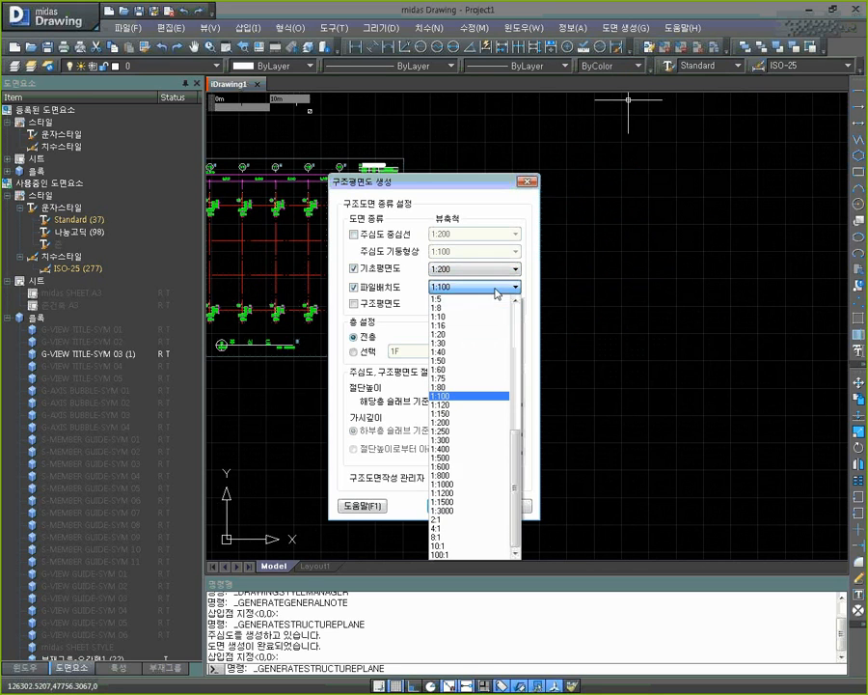
{"action": "left_click", "coordinate": [473, 422]}
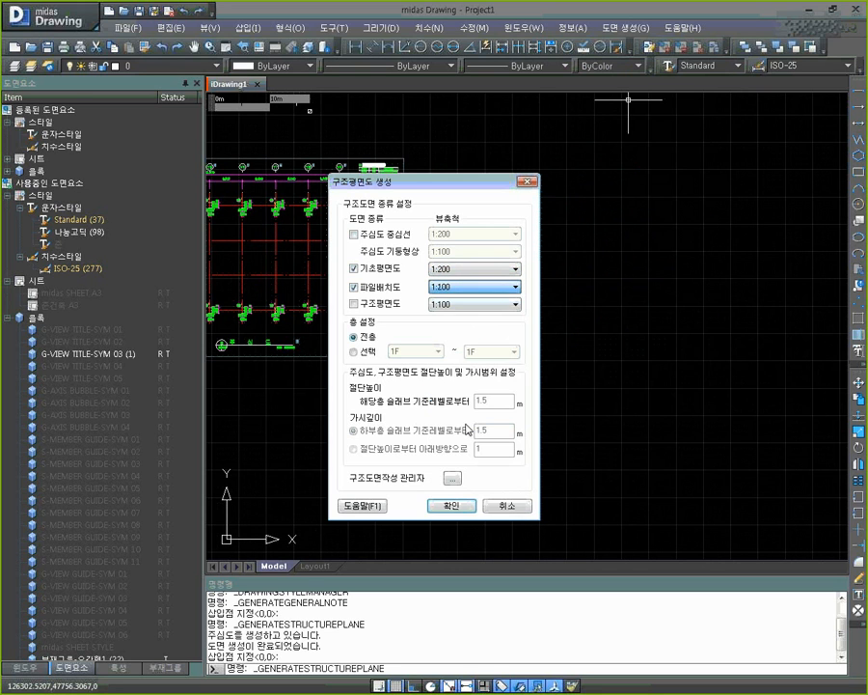
Generate the foundation plan and pile layout and insert them to the right of the 주심도 using the A3 array spacing
{"action": "left_click", "coordinate": [462, 508]}
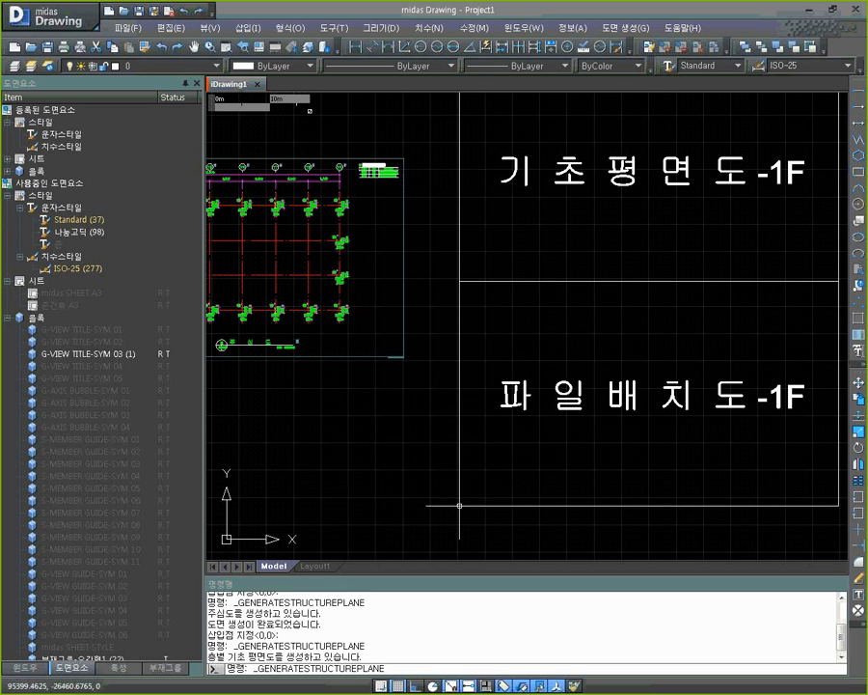
{"action": "left_click", "coordinate": [455, 356]}
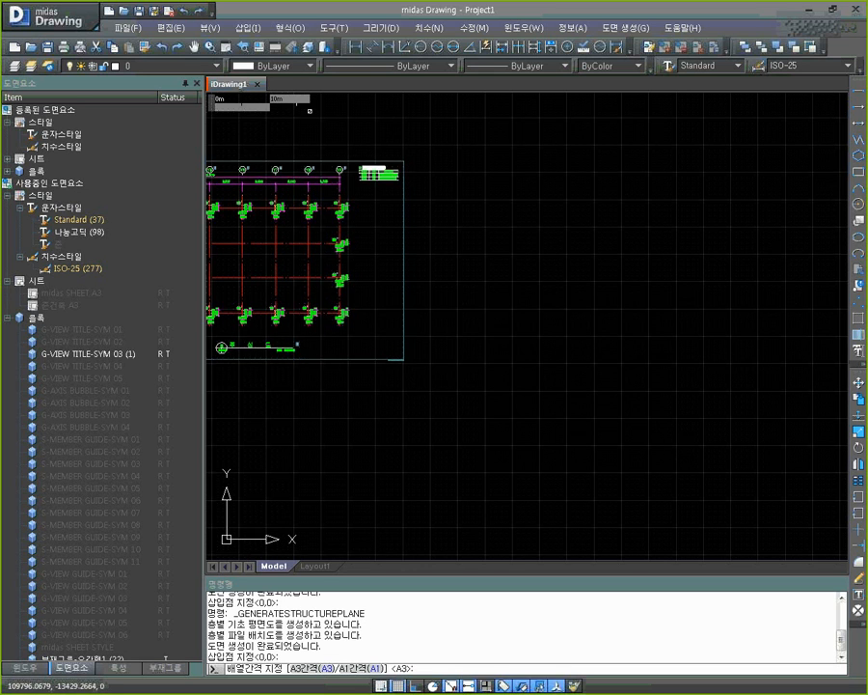
{"action": "middle_click_drag", "start_coordinate": [538, 434], "coordinate": [540, 495]}
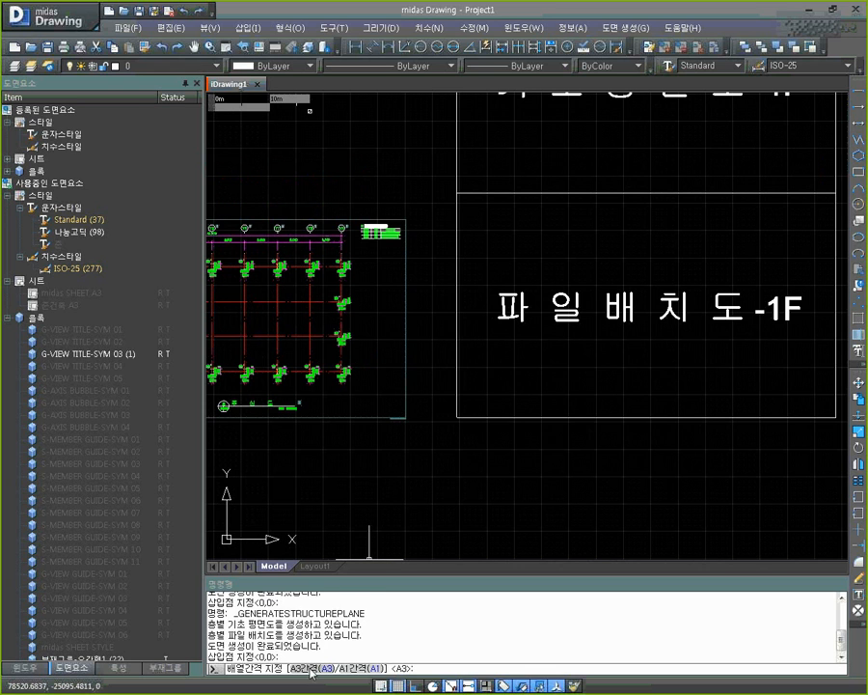
{"action": "left_click", "coordinate": [309, 668]}
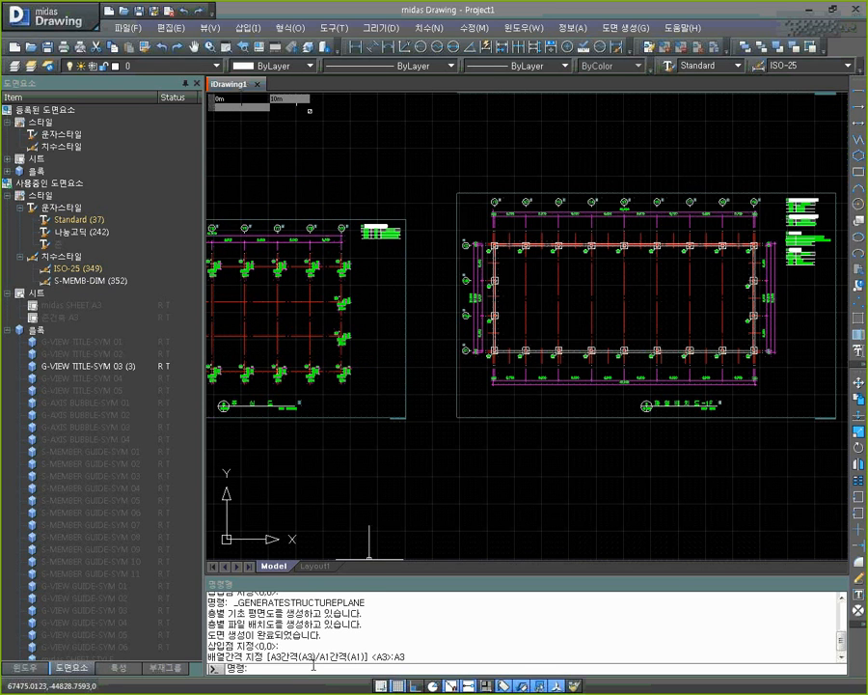
Set the 구조평면도 generation to only the 구조평면도 at 1:200, excluding the foundation plan and pile layout
{"action": "middle_click_drag", "start_coordinate": [632, 318], "coordinate": [459, 417]}
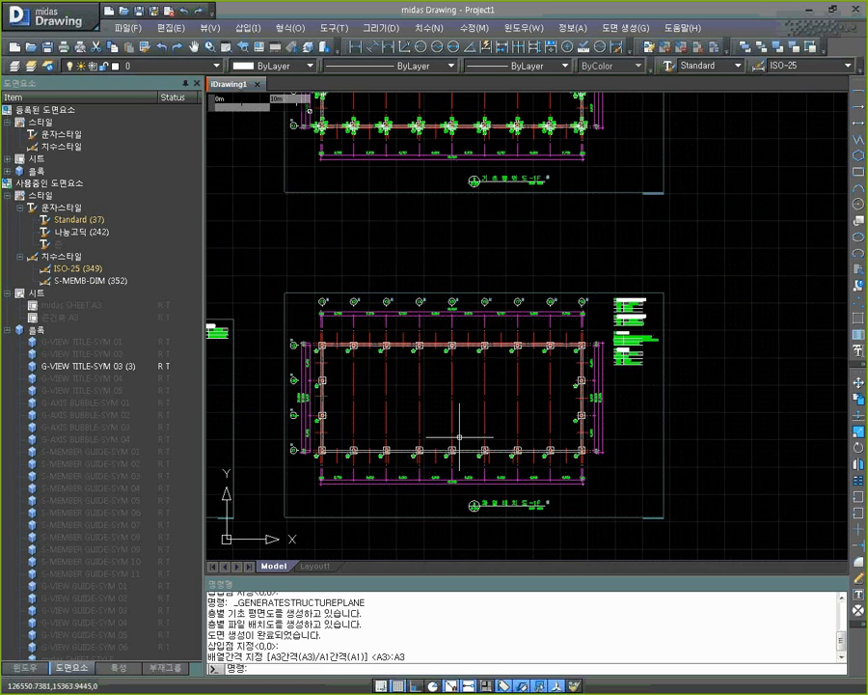
{"action": "scroll", "coordinate": [459, 417], "scroll_direction": "down", "scroll_amount": 2}
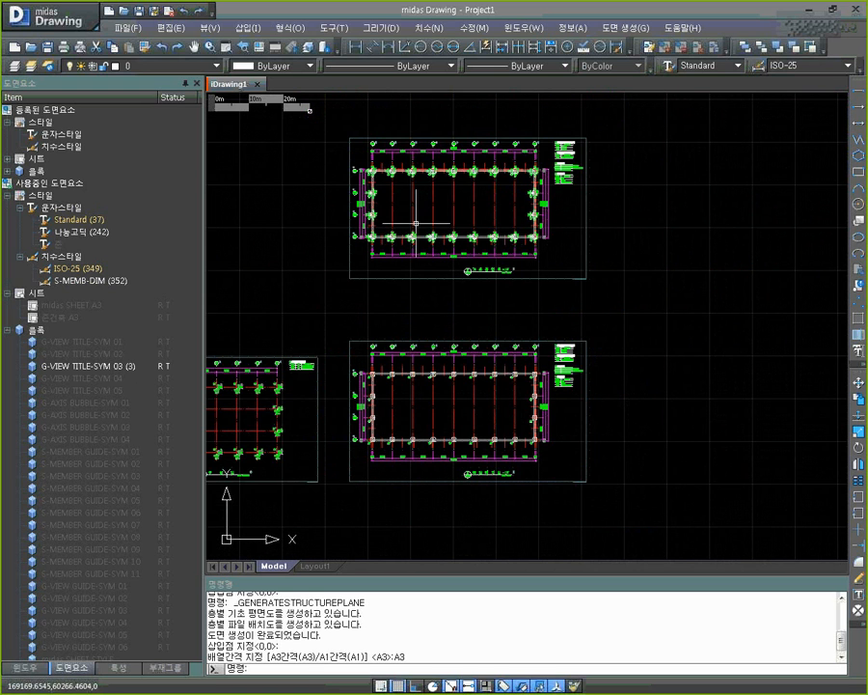
{"action": "middle_click_drag", "start_coordinate": [623, 353], "coordinate": [588, 333]}
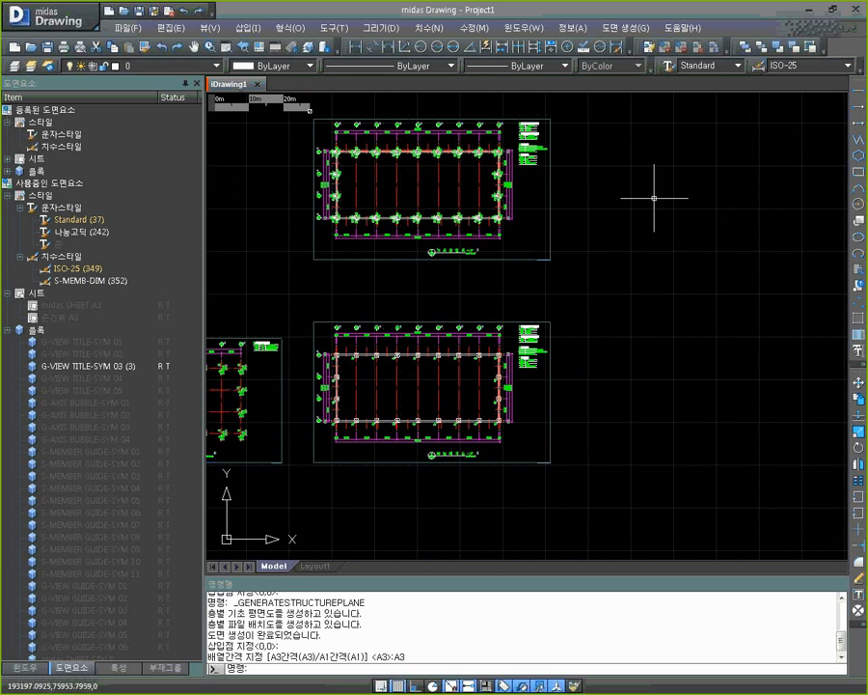
{"action": "left_click", "coordinate": [623, 31]}
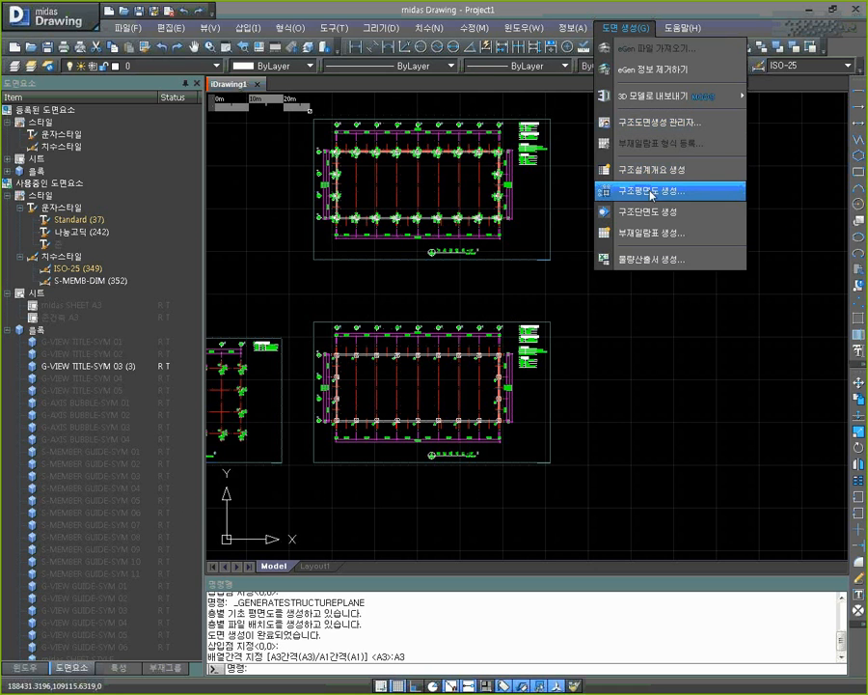
{"action": "left_click", "coordinate": [651, 196]}
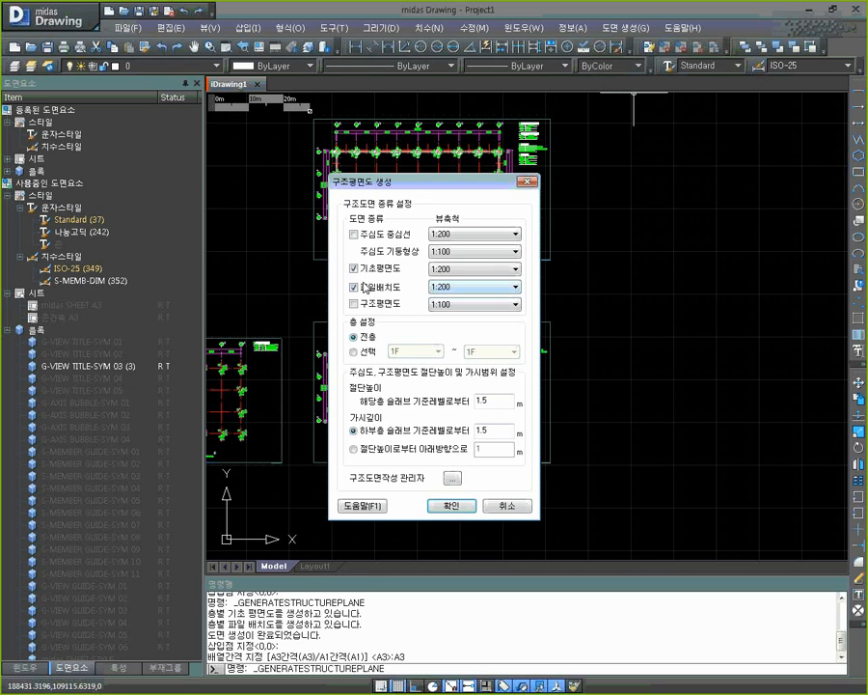
{"action": "left_click", "coordinate": [355, 270]}
{"action": "left_click", "coordinate": [354, 287]}
{"action": "left_click", "coordinate": [354, 304]}
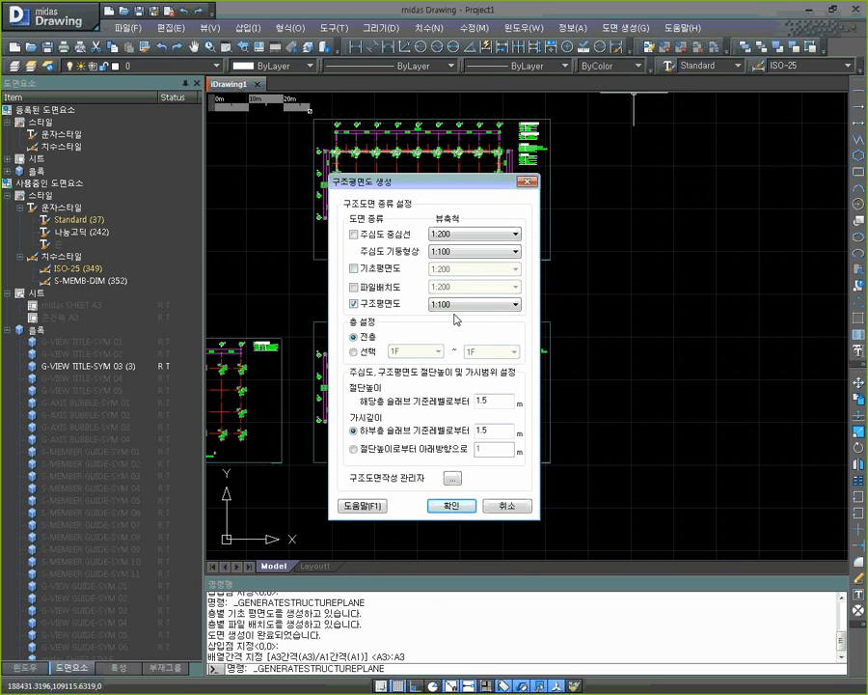
{"action": "left_click", "coordinate": [460, 305]}
{"action": "left_click", "coordinate": [453, 440]}
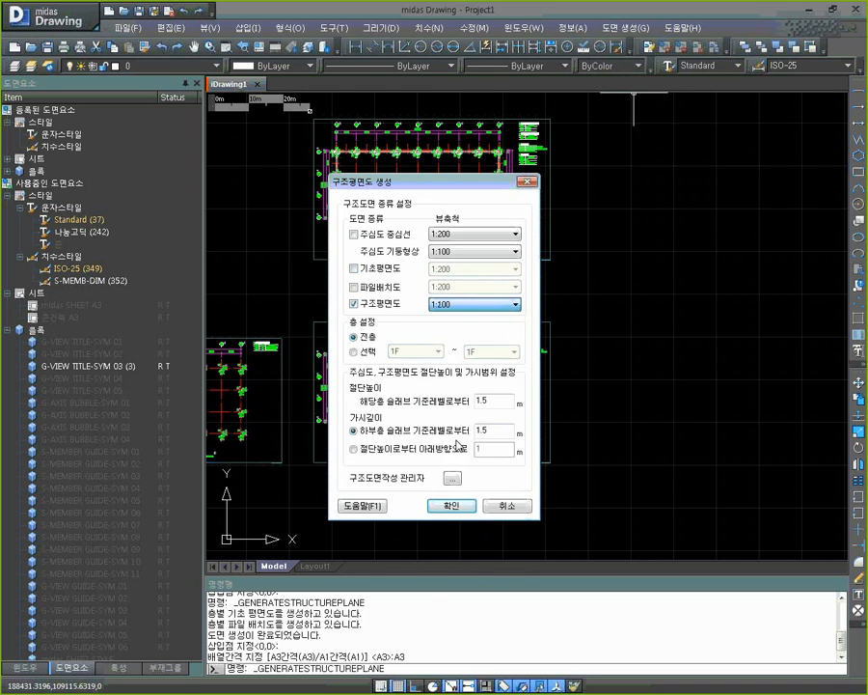
Generate the structural plans for all floors and insert them to the right of the pile layout using the A3 array spacing
{"action": "left_click", "coordinate": [446, 509]}
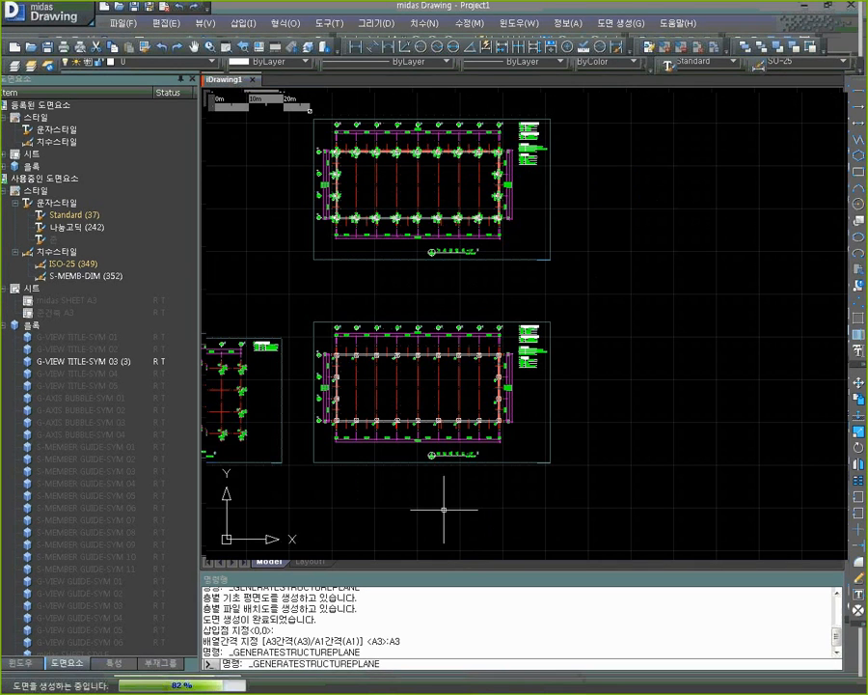
{"action": "middle_click_drag", "start_coordinate": [512, 470], "coordinate": [372, 478]}
{"action": "key", "text": "Return"}
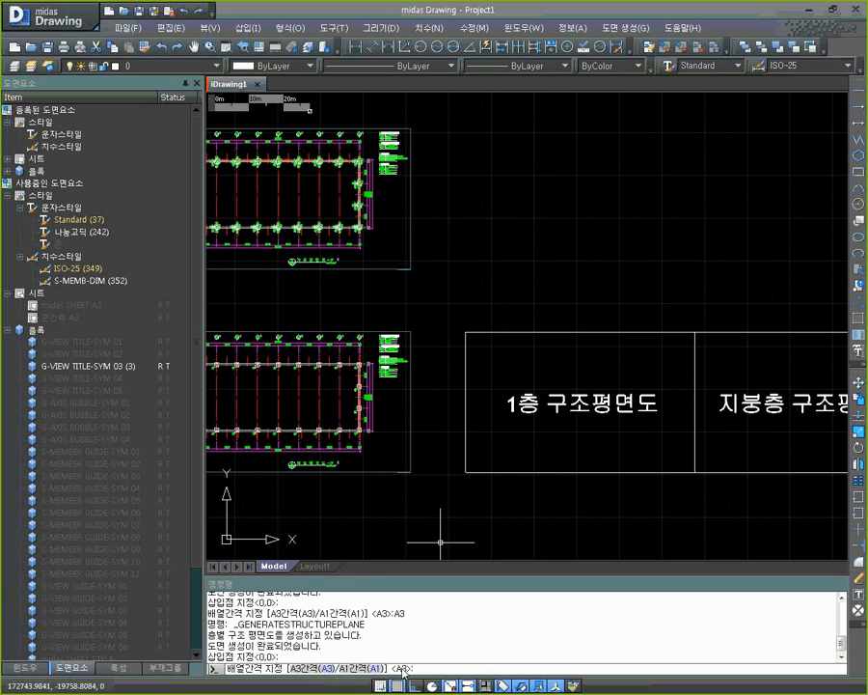
{"action": "left_click", "coordinate": [312, 668]}
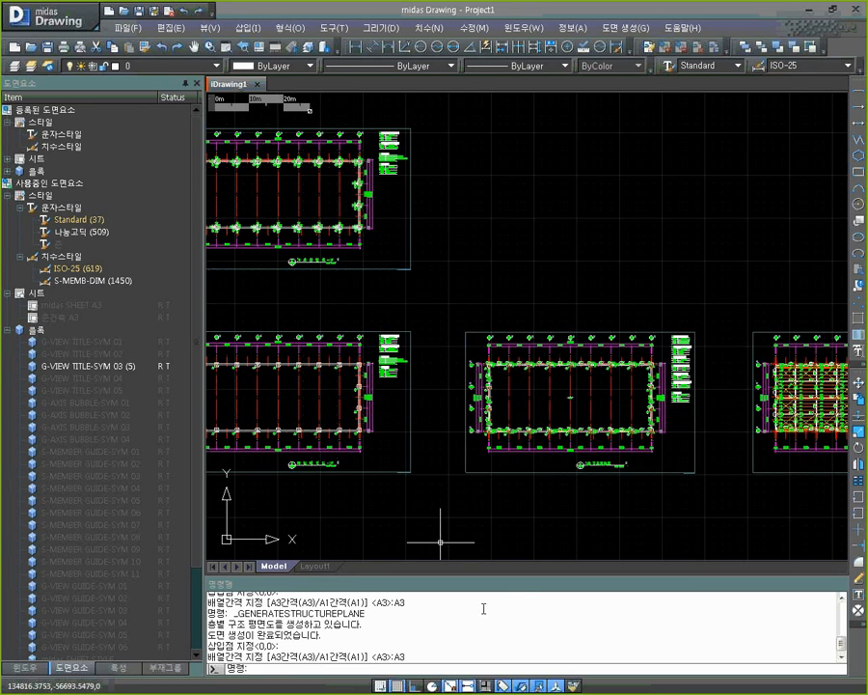
Examine the generated floor plans, check the factory's end-bay columns and bracing in midas eGen, and return to midas Drawing
{"action": "middle_click_drag", "start_coordinate": [708, 511], "coordinate": [611, 485]}
{"action": "middle_click_drag", "start_coordinate": [663, 472], "coordinate": [540, 450]}
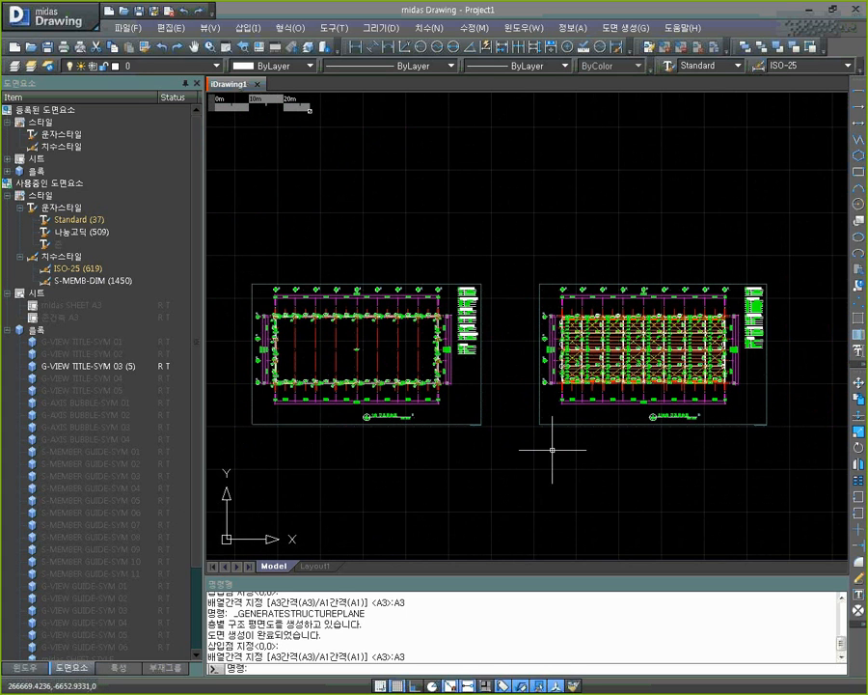
{"action": "key", "text": "alt+Tab"}
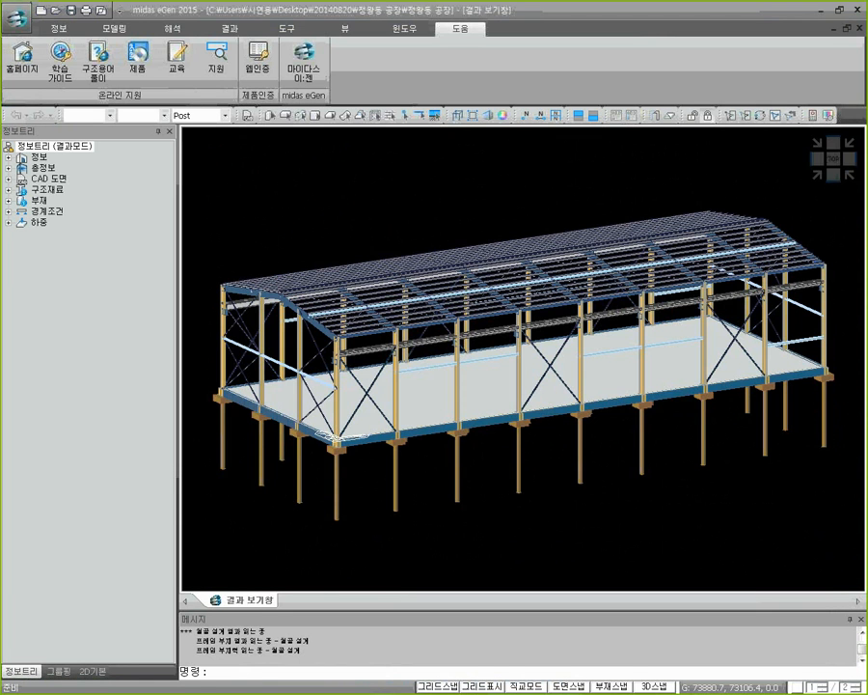
{"action": "scroll", "coordinate": [386, 377], "scroll_direction": "up", "scroll_amount": 5}
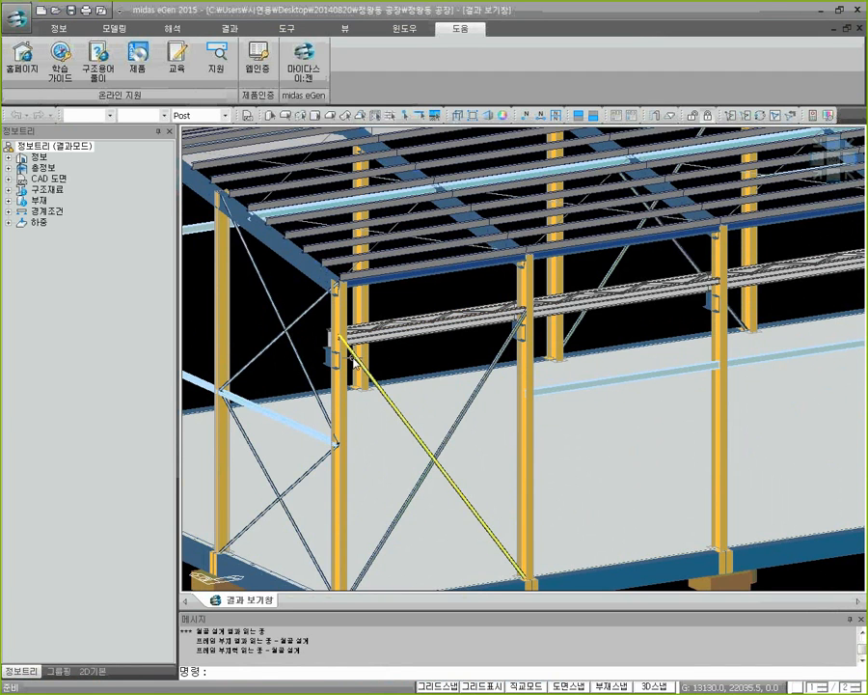
{"action": "middle_click_drag", "start_coordinate": [394, 399], "coordinate": [385, 376]}
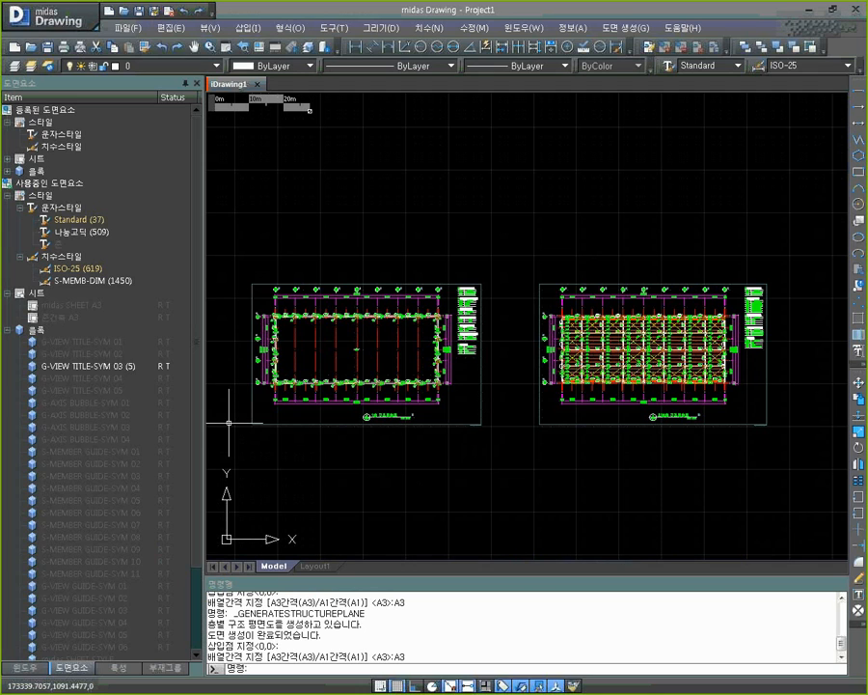
{"action": "middle_click_drag", "start_coordinate": [675, 431], "coordinate": [459, 418]}
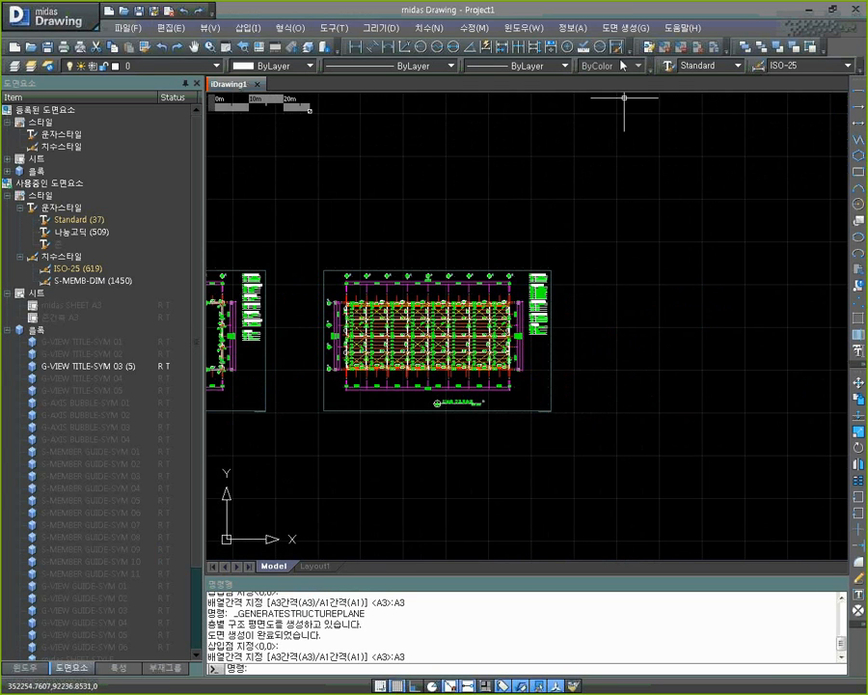
Set 구조평면도 generation to floor 1F only, with a cut height of 8 m and a view depth of 1.5 m downward from the cut
{"action": "left_click", "coordinate": [623, 29]}
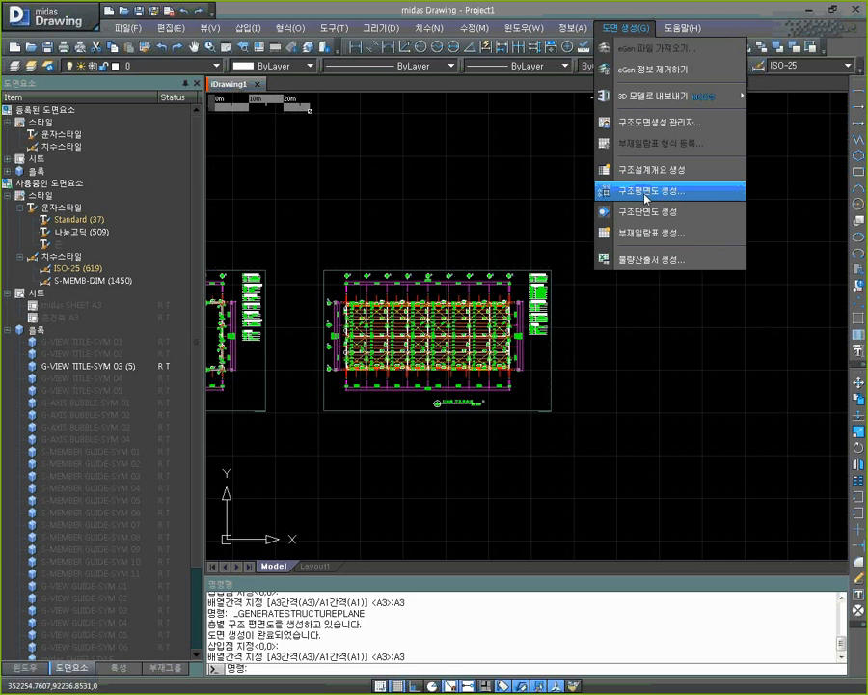
{"action": "left_click", "coordinate": [646, 199]}
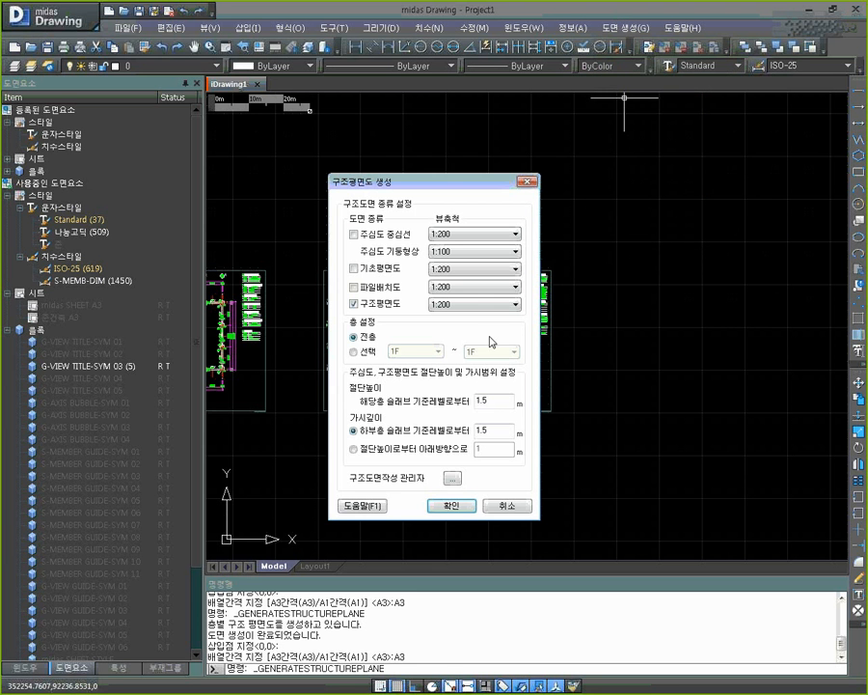
{"action": "left_click", "coordinate": [357, 352]}
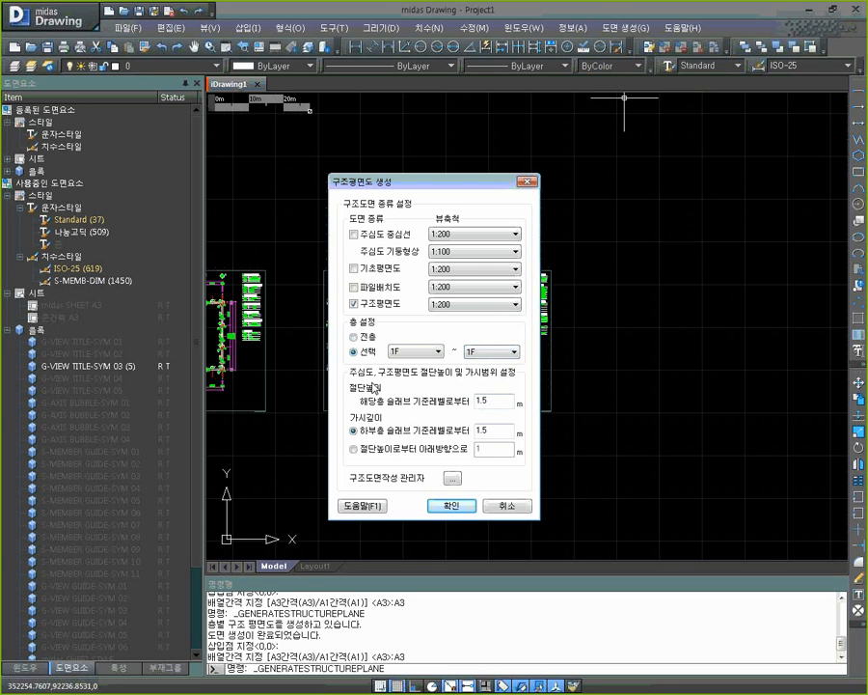
{"action": "double_click", "coordinate": [493, 402]}
{"action": "type", "text": "8"}
{"action": "left_click", "coordinate": [372, 457]}
{"action": "left_click", "coordinate": [493, 448]}
{"action": "type", "text": ".5"}
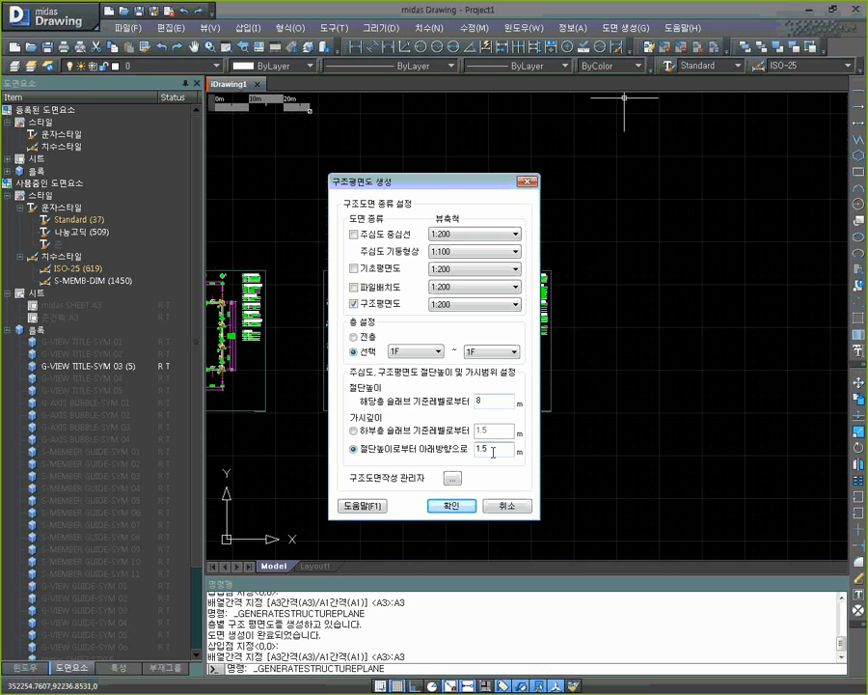
Generate the 1F structural plan and insert it to the right of the last floor plan, aligned with the row
{"action": "left_click", "coordinate": [451, 508]}
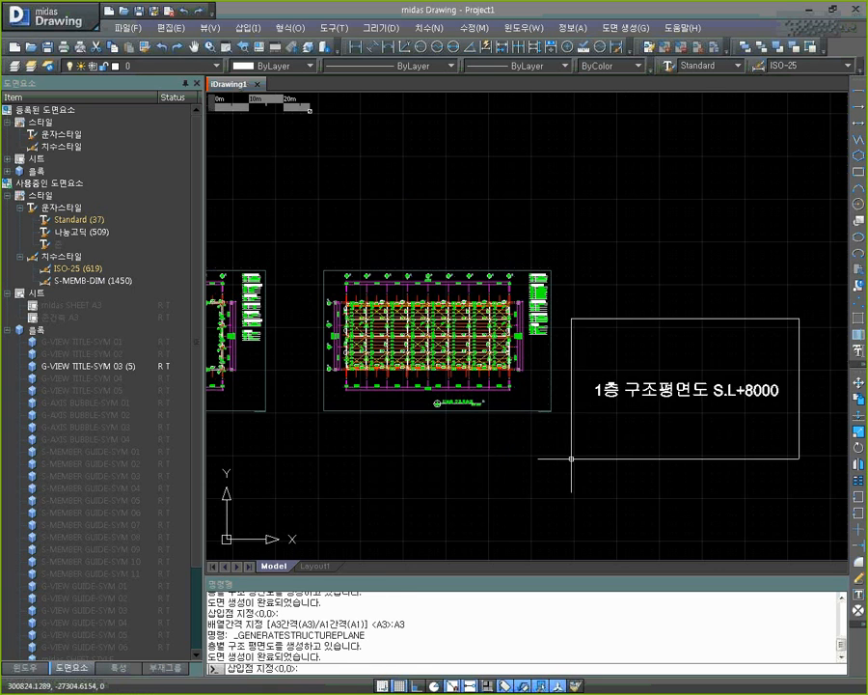
{"action": "middle_click_drag", "start_coordinate": [581, 449], "coordinate": [431, 451]}
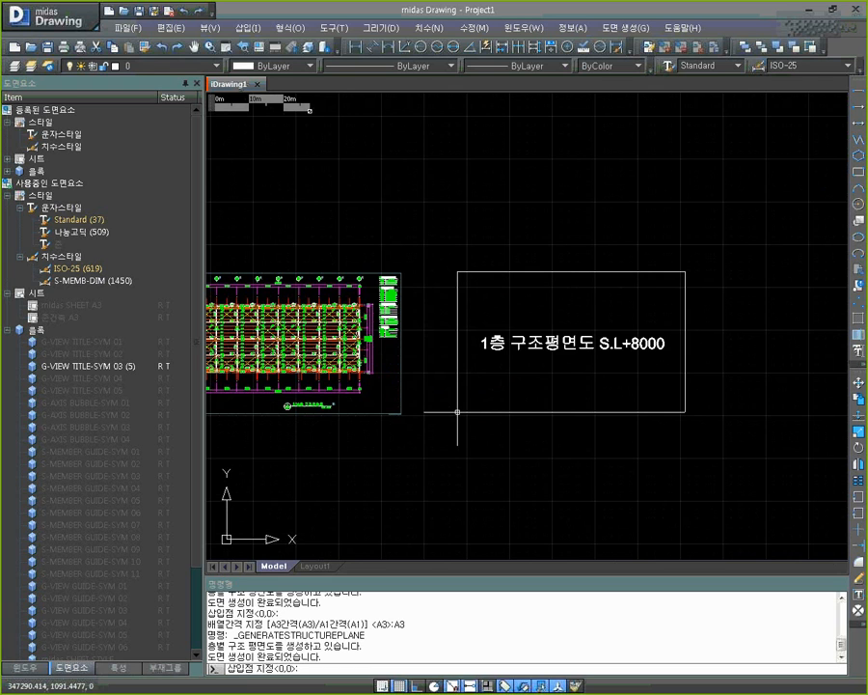
{"action": "left_click", "coordinate": [457, 411]}
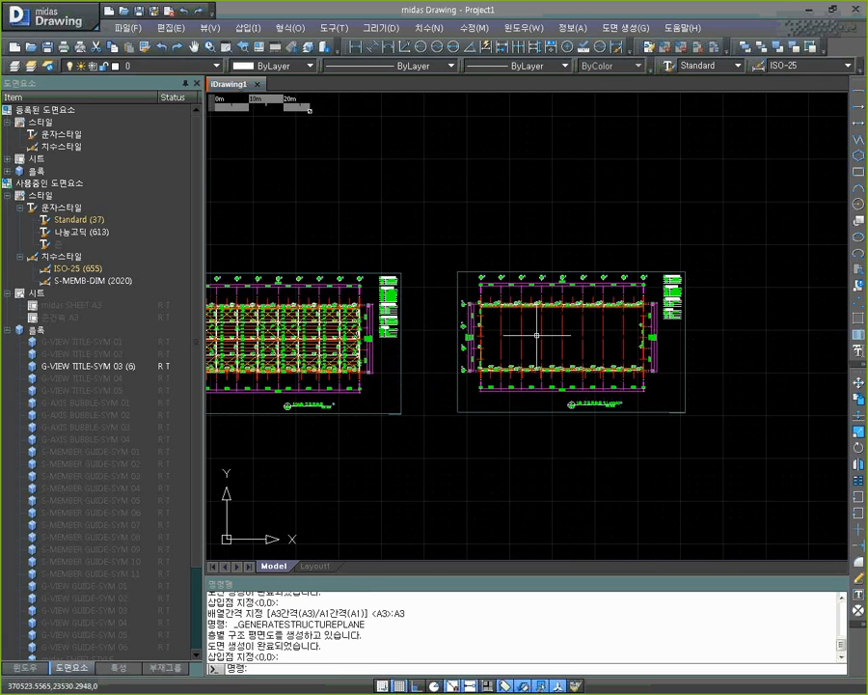
Examine the column, girder and bracing labels along both long walls of the new 1층 구조평면도 S.L+8000
{"action": "scroll", "coordinate": [515, 367], "scroll_direction": "up", "scroll_amount": 5}
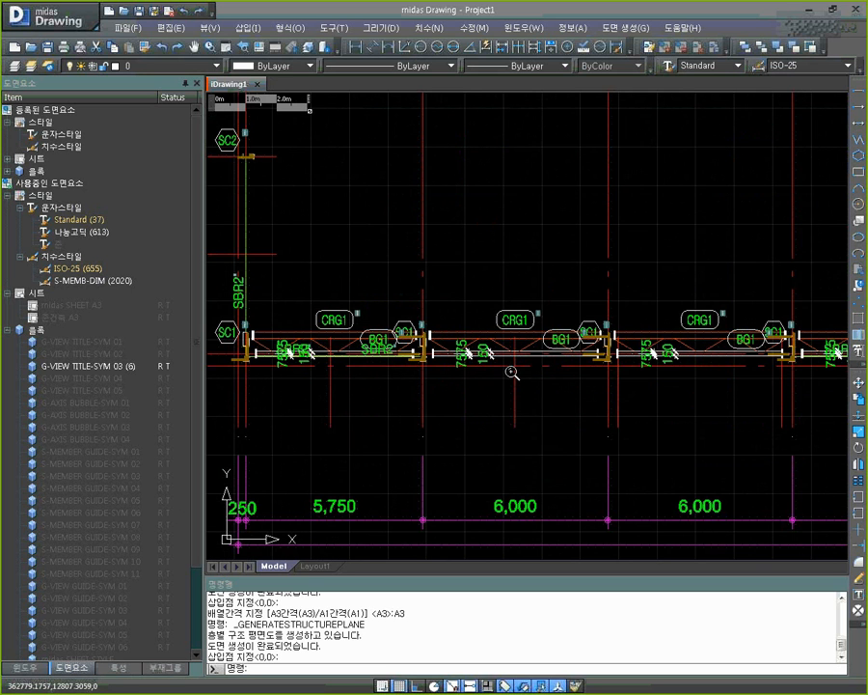
{"action": "middle_click_drag", "start_coordinate": [594, 389], "coordinate": [485, 395]}
{"action": "middle_click_drag", "start_coordinate": [622, 406], "coordinate": [423, 400]}
{"action": "scroll", "coordinate": [604, 394], "scroll_direction": "down", "scroll_amount": 3}
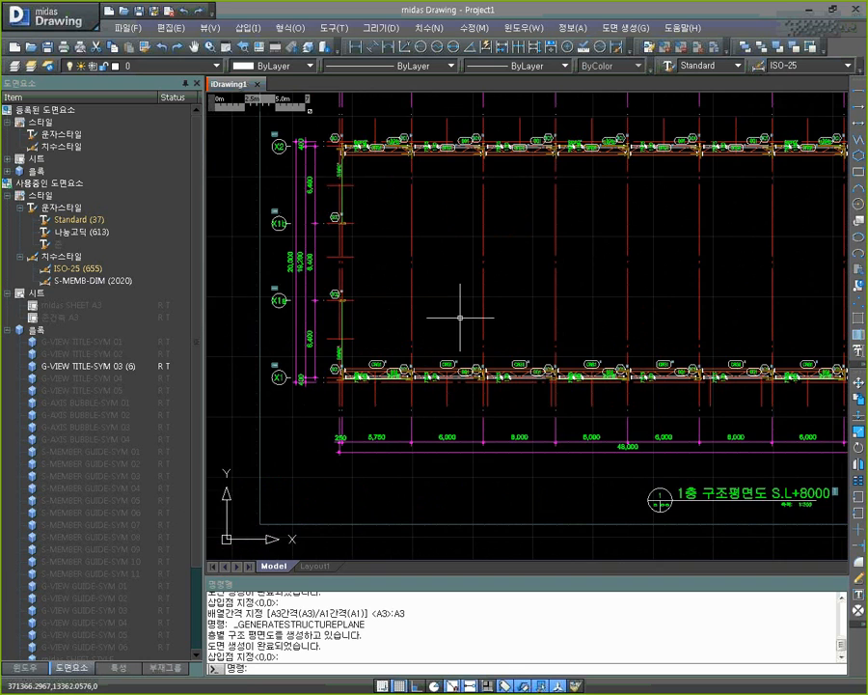
{"action": "scroll", "coordinate": [459, 315], "scroll_direction": "down", "scroll_amount": 2}
{"action": "scroll", "coordinate": [382, 227], "scroll_direction": "up", "scroll_amount": 6}
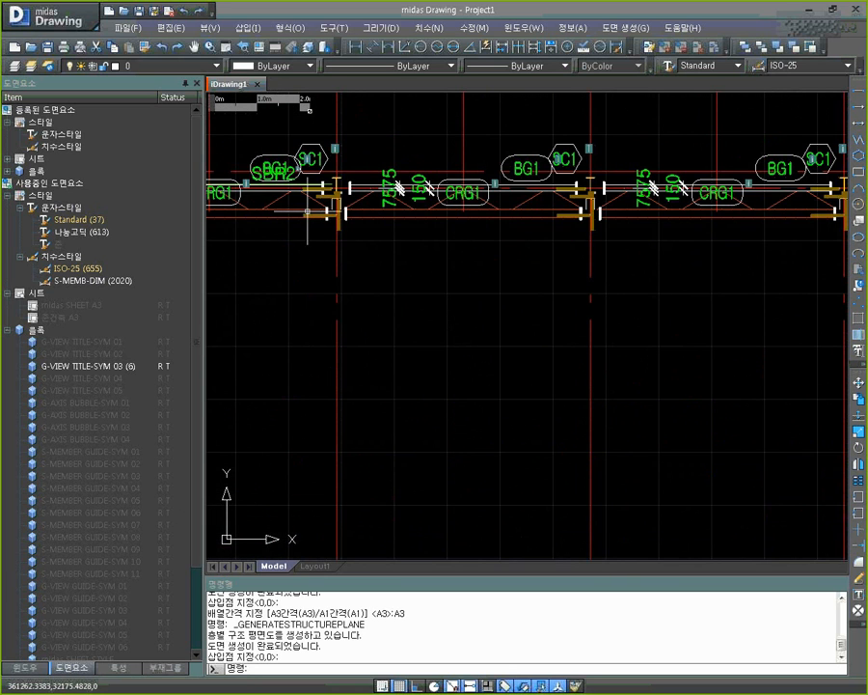
{"action": "scroll", "coordinate": [392, 250], "scroll_direction": "down", "scroll_amount": 4}
{"action": "middle_click_drag", "start_coordinate": [501, 358], "coordinate": [411, 293]}
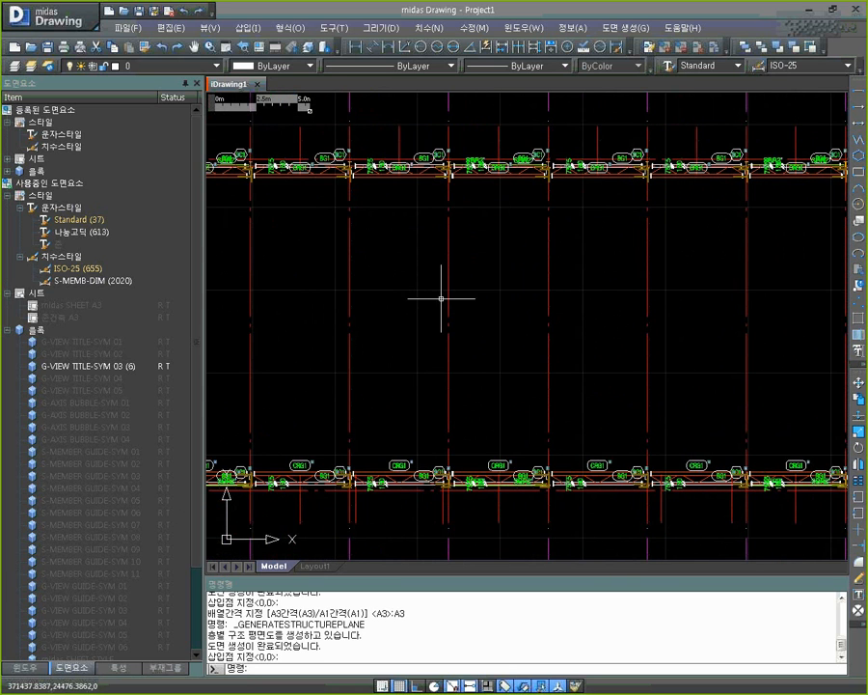
{"action": "middle_click_drag", "start_coordinate": [631, 328], "coordinate": [518, 311]}
{"action": "scroll", "coordinate": [511, 311], "scroll_direction": "down", "scroll_amount": 3}
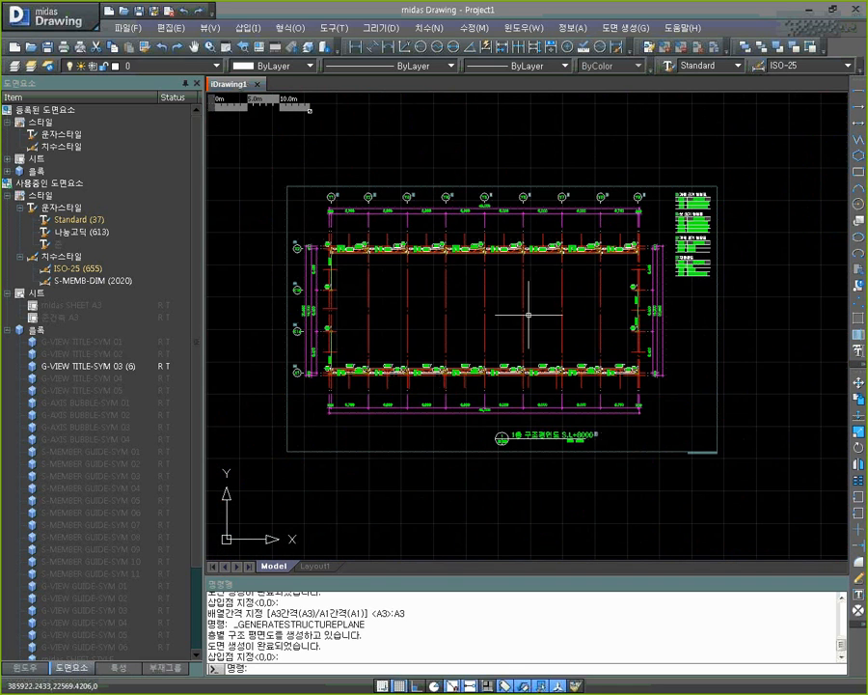
{"action": "scroll", "coordinate": [490, 310], "scroll_direction": "down", "scroll_amount": 4}
{"action": "middle_click_drag", "start_coordinate": [399, 296], "coordinate": [465, 321]}
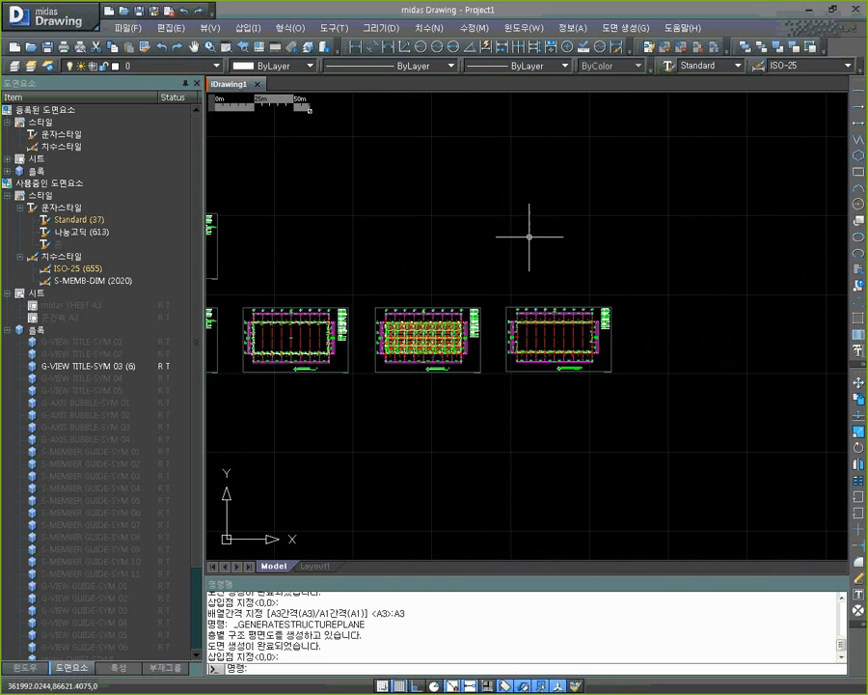
Start generating a structural section named "좌측면도"
{"action": "left_click", "coordinate": [622, 29]}
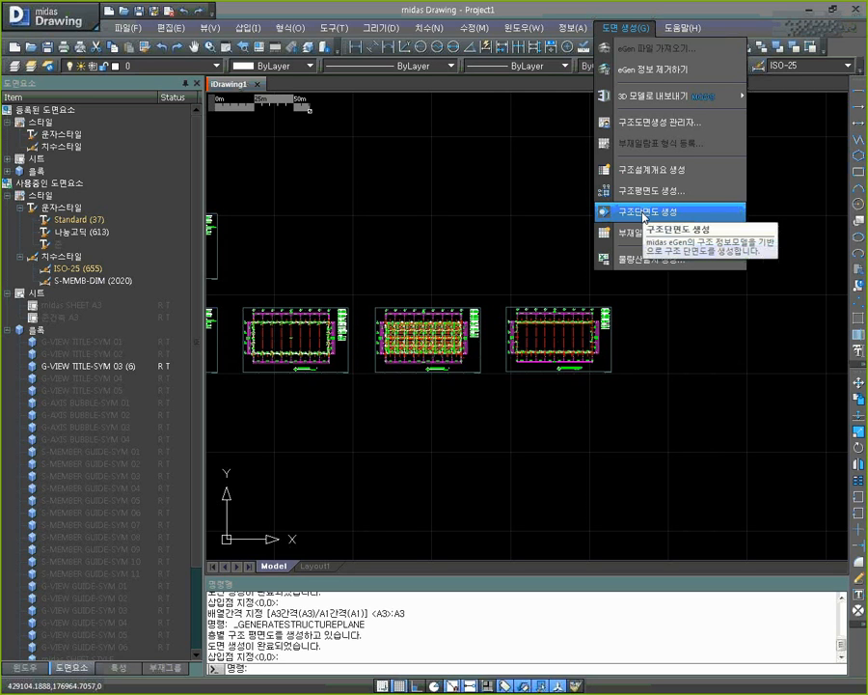
{"action": "left_click", "coordinate": [640, 213]}
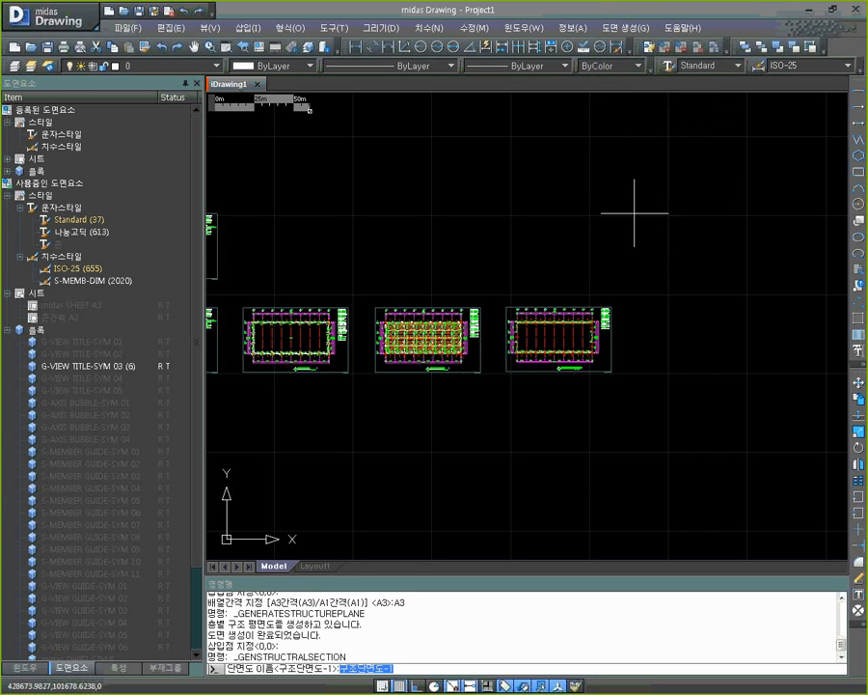
{"action": "type", "text": "wh"}
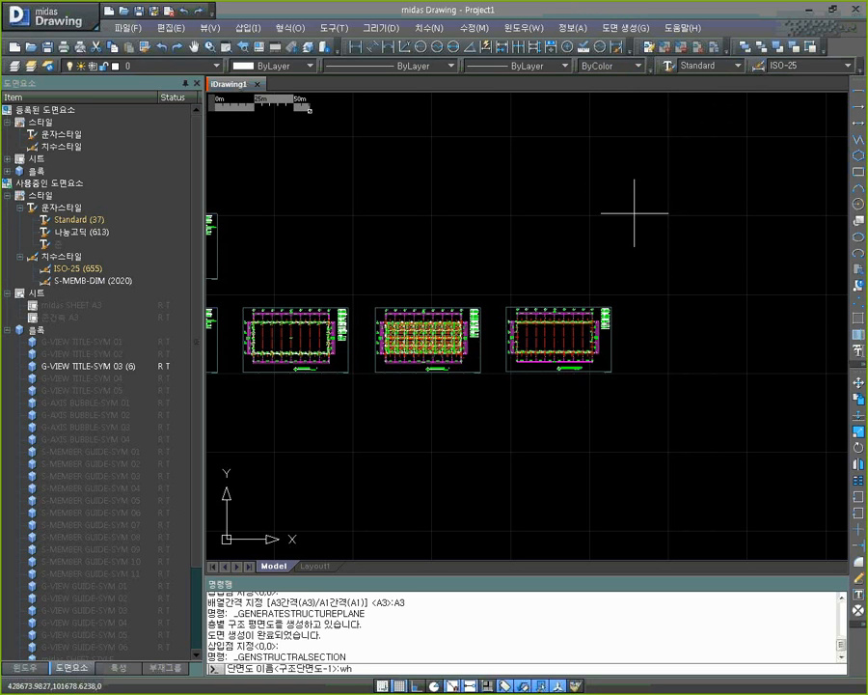
{"action": "key", "text": "BackSpace"}
{"action": "key", "text": "BackSpace"}
{"action": "type", "text": "좌측면도"}
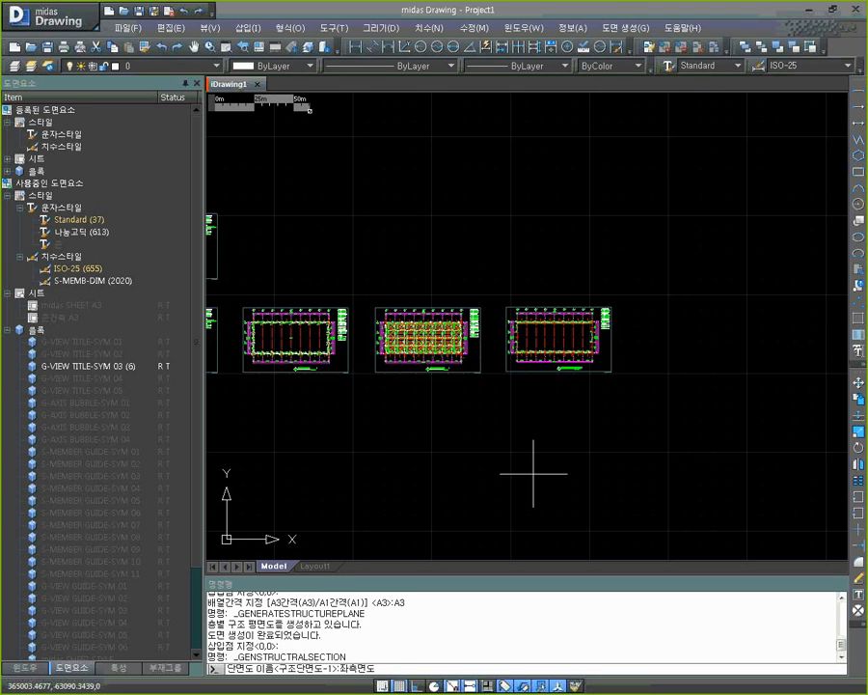
{"action": "left_click", "coordinate": [392, 668]}
{"action": "key", "text": "Return"}
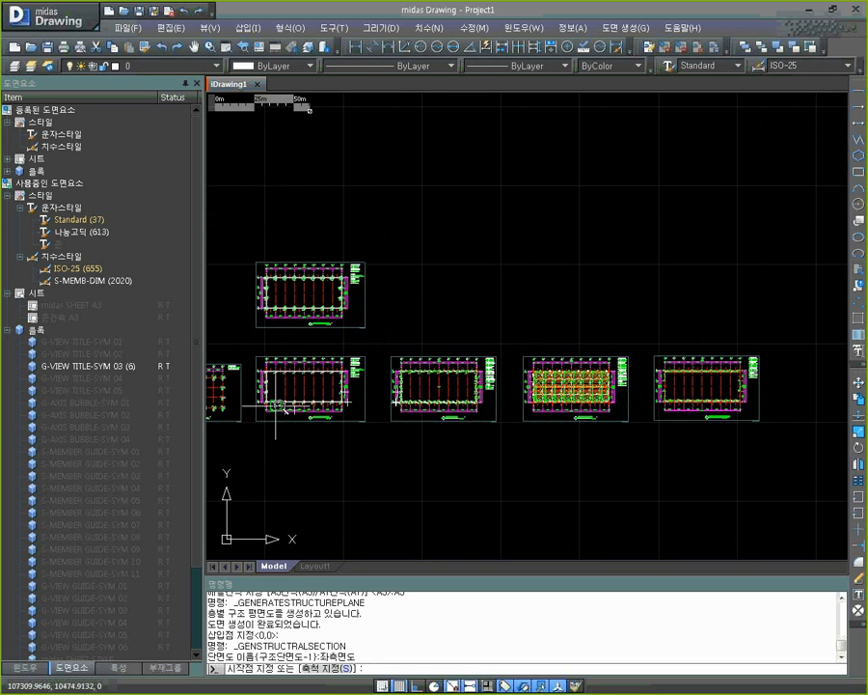
Define the orthogonal section line outside grid Y1 from below X1 to above X2, with the view range reaching inward just past the end wall
{"action": "scroll", "coordinate": [278, 396], "scroll_direction": "up", "scroll_amount": 4}
{"action": "scroll", "coordinate": [429, 410], "scroll_direction": "up", "scroll_amount": 8}
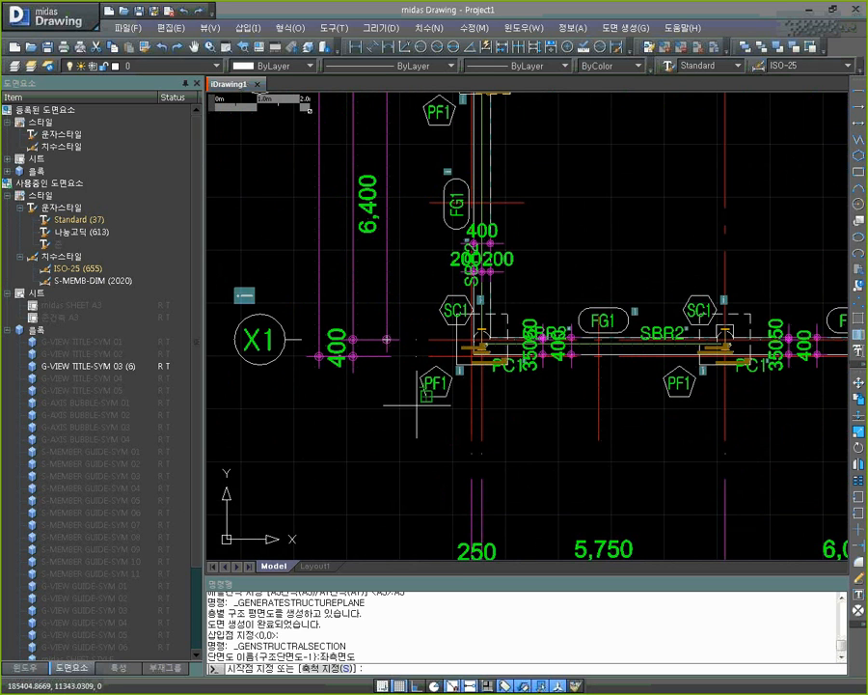
{"action": "left_click", "coordinate": [421, 409]}
{"action": "middle_click_drag", "start_coordinate": [439, 155], "coordinate": [419, 543]}
{"action": "middle_click_drag", "start_coordinate": [428, 217], "coordinate": [420, 357]}
{"action": "key", "text": "F8"}
{"action": "middle_click_drag", "start_coordinate": [391, 241], "coordinate": [394, 482]}
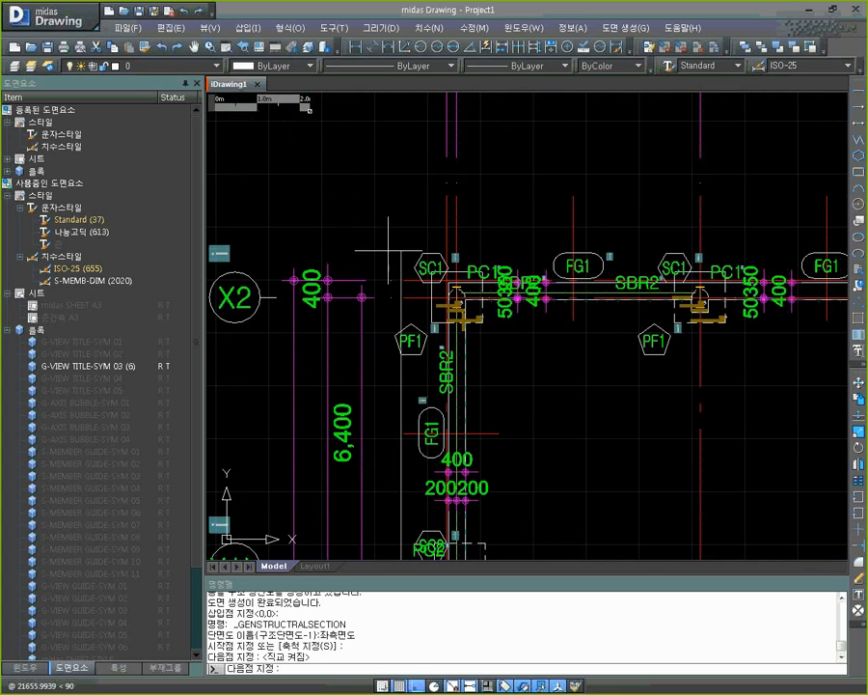
{"action": "left_click", "coordinate": [393, 243]}
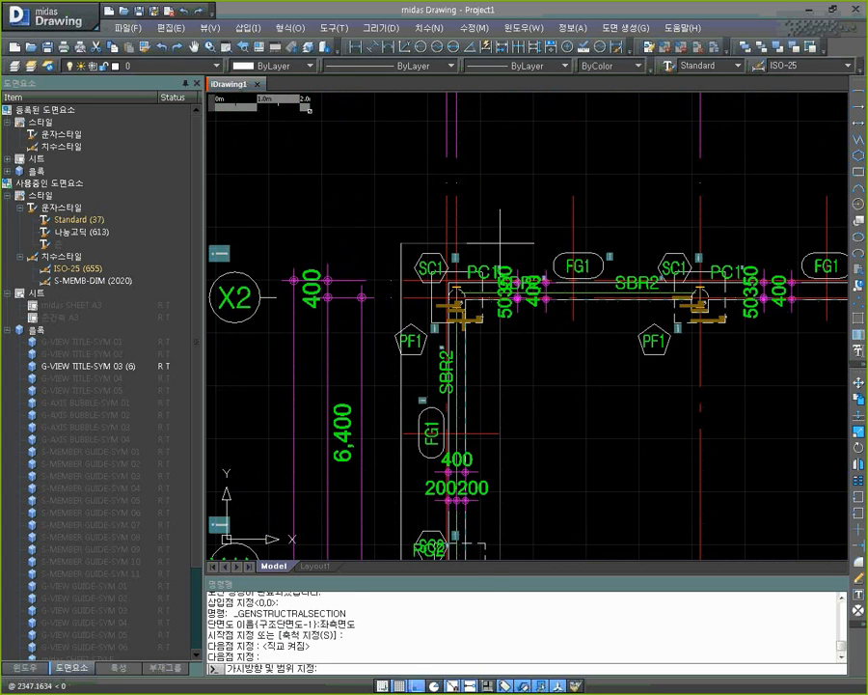
{"action": "left_click", "coordinate": [479, 243]}
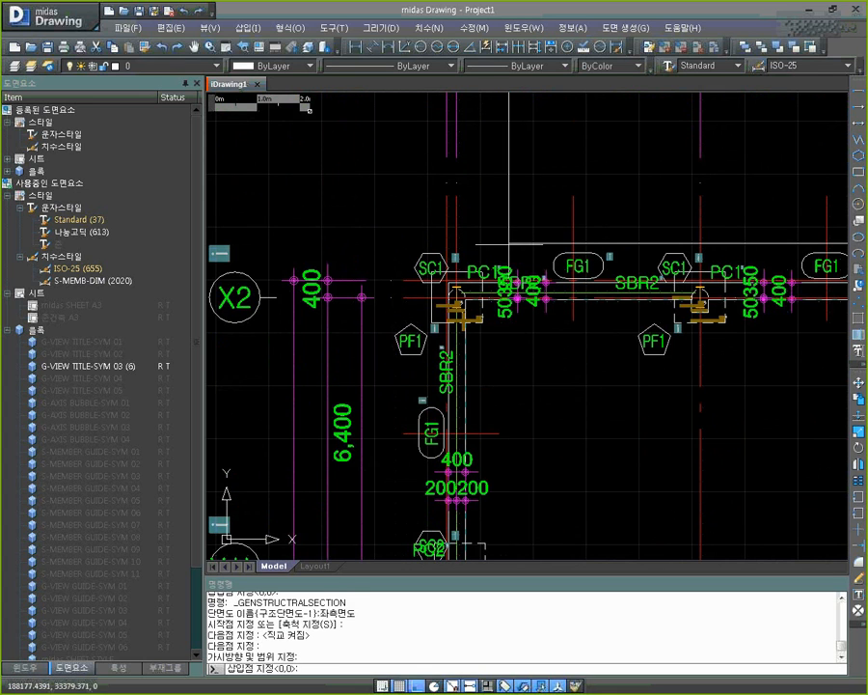
Insert the 좌측면도 section above the 1층 구조평면도 sheet
{"action": "scroll", "coordinate": [480, 244], "scroll_direction": "down", "scroll_amount": 5}
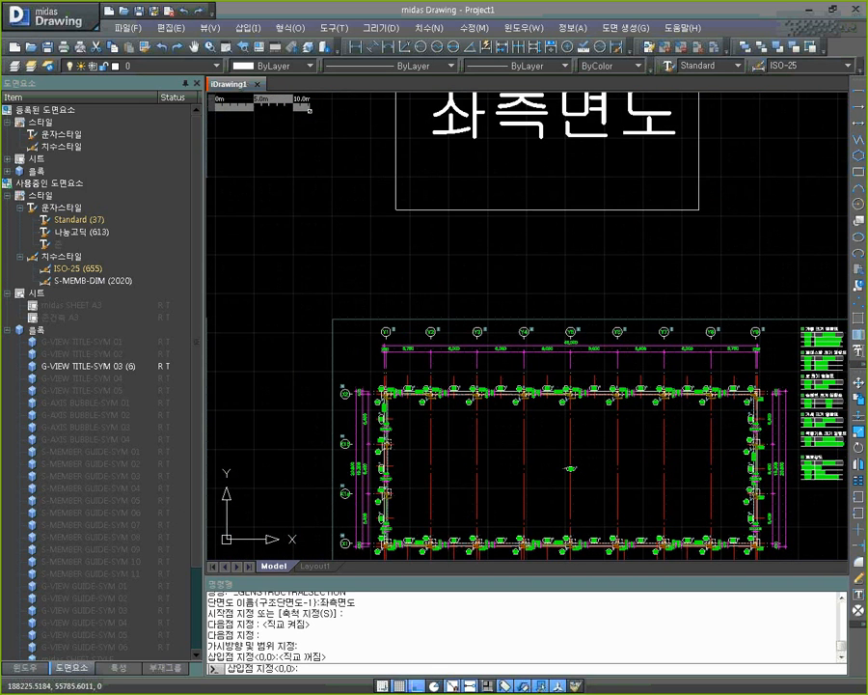
{"action": "middle_click_drag", "start_coordinate": [359, 218], "coordinate": [381, 285]}
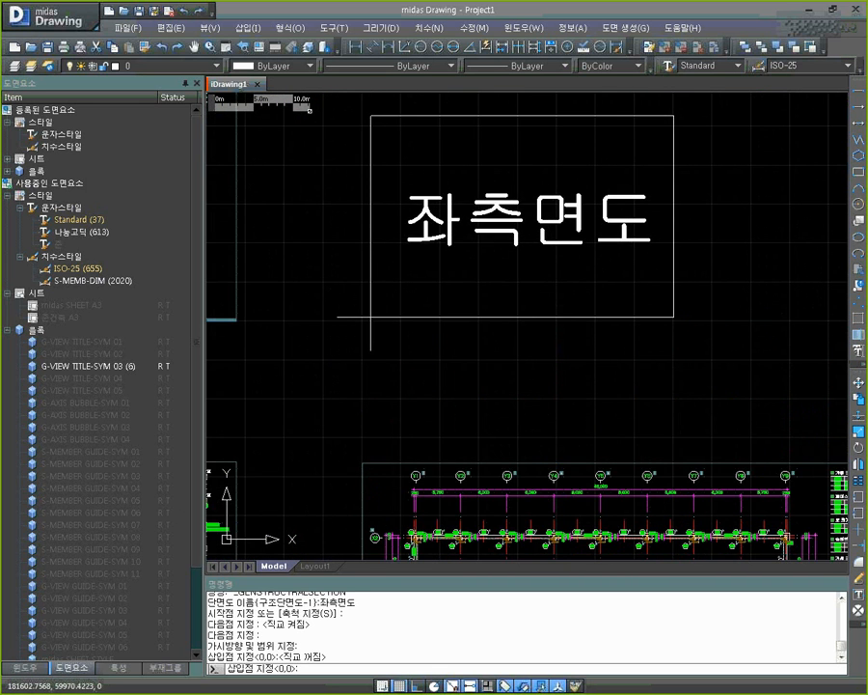
{"action": "left_click", "coordinate": [371, 316]}
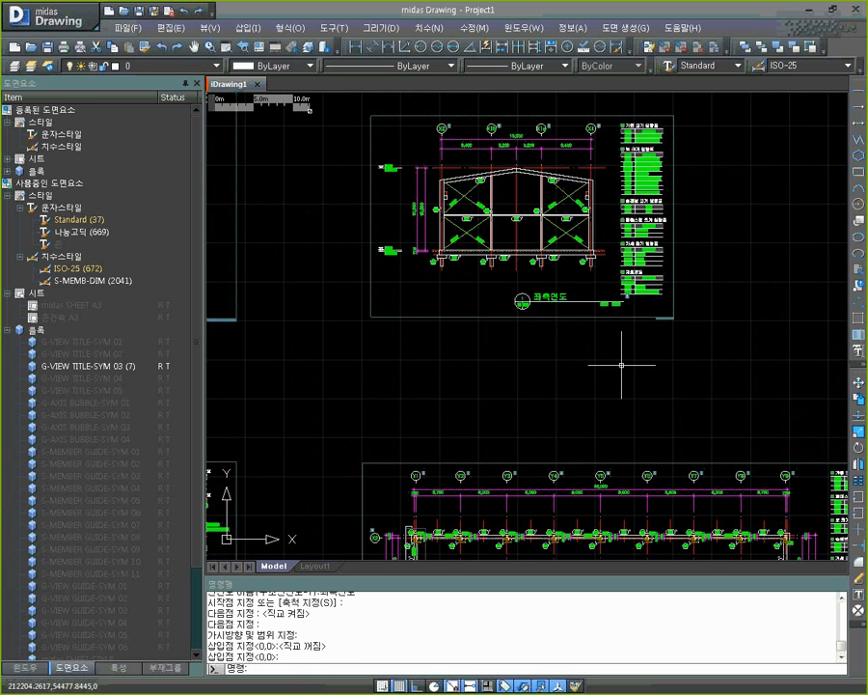
Start generating another structural section named "종단면도"
{"action": "mouse_move", "coordinate": [617, 378]}
{"action": "middle_mouse_down"}
{"action": "mouse_move", "coordinate": [557, 334]}
{"action": "mouse_move", "coordinate": [536, 282]}
{"action": "middle_mouse_up"}
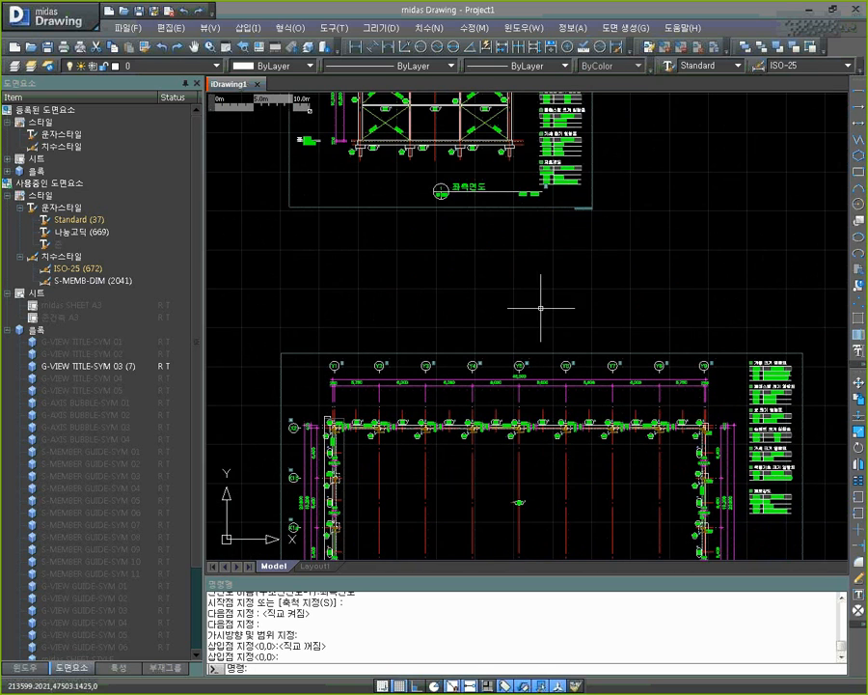
{"action": "left_click", "coordinate": [606, 27]}
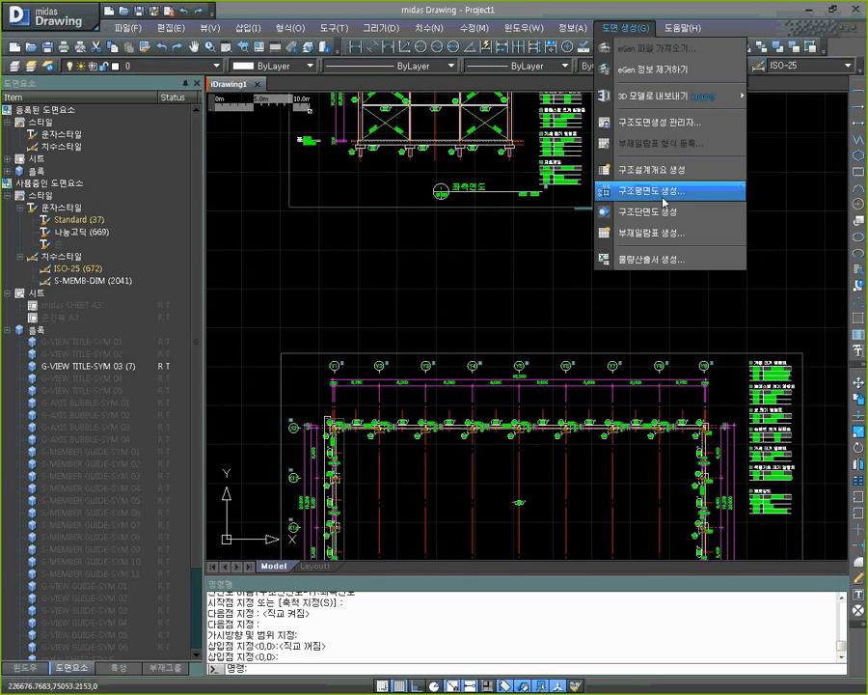
{"action": "left_click", "coordinate": [666, 212]}
{"action": "middle_click_drag", "start_coordinate": [563, 357], "coordinate": [560, 226]}
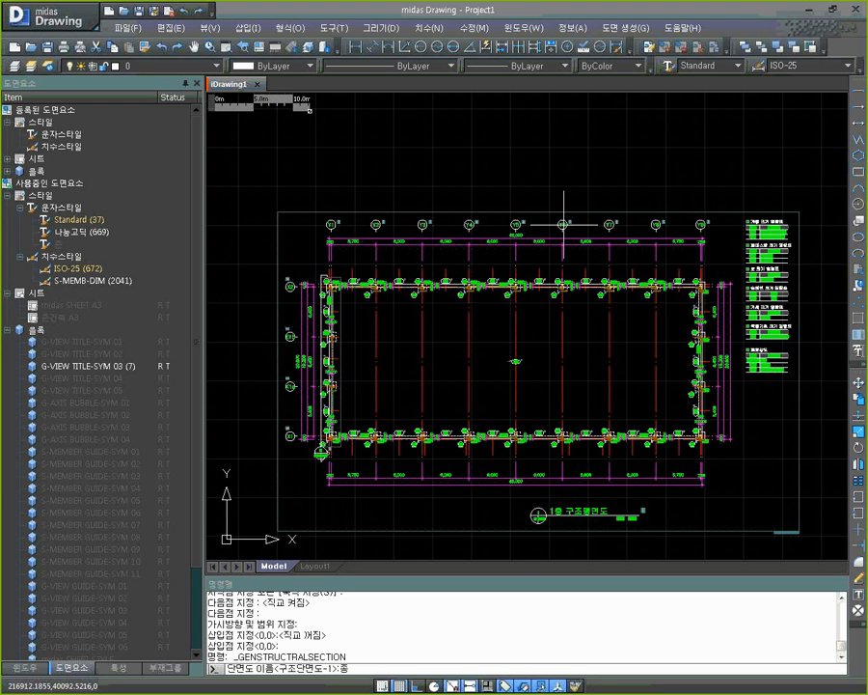
{"action": "type", "text": "단면도"}
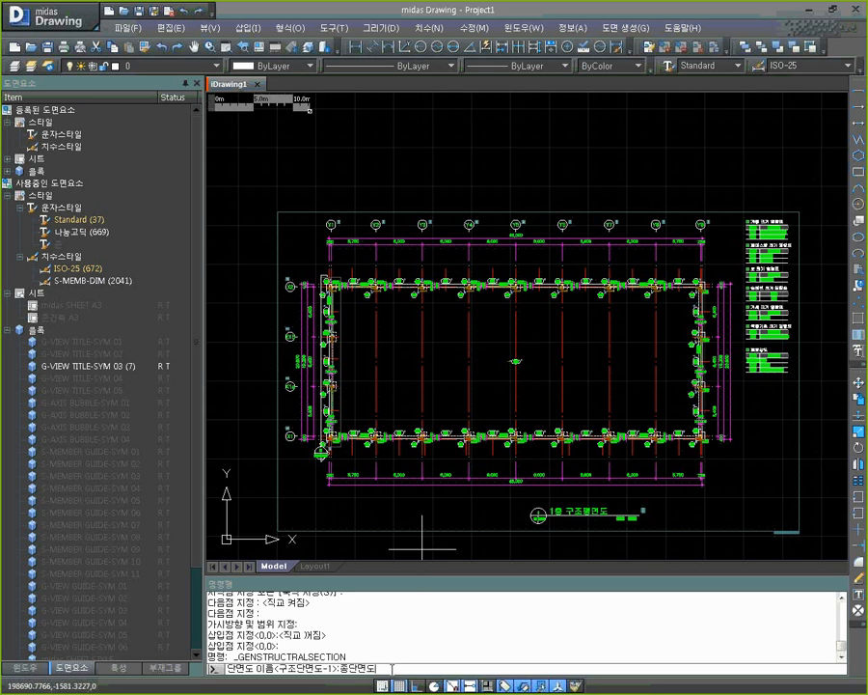
{"action": "key", "text": "Return"}
Define the orthogonal section line between grids Y5 and Y6 from below X1 to above X2, with the view range reaching just past Y6
{"action": "scroll", "coordinate": [494, 471], "scroll_direction": "up", "scroll_amount": 8}
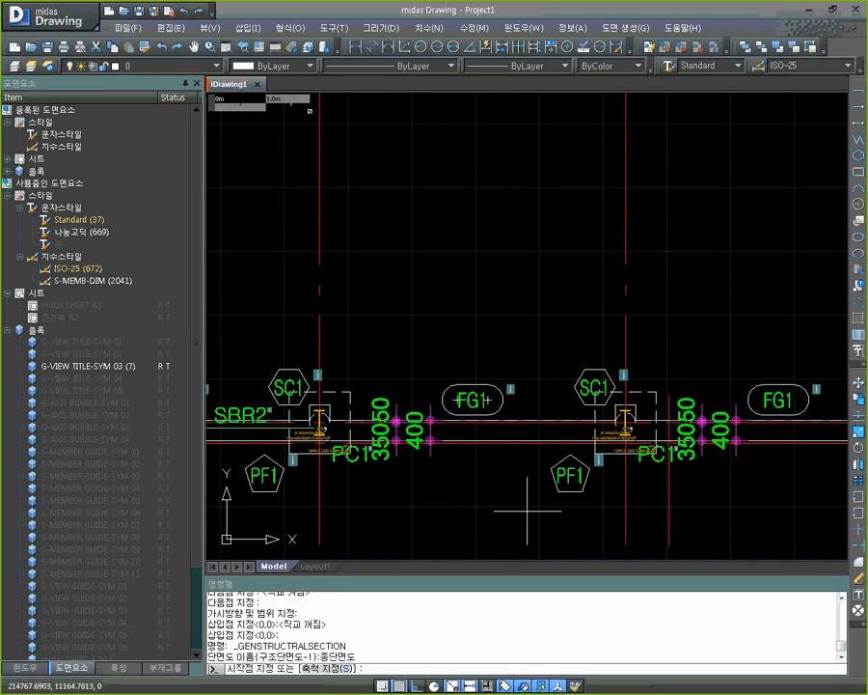
{"action": "left_click", "coordinate": [548, 478]}
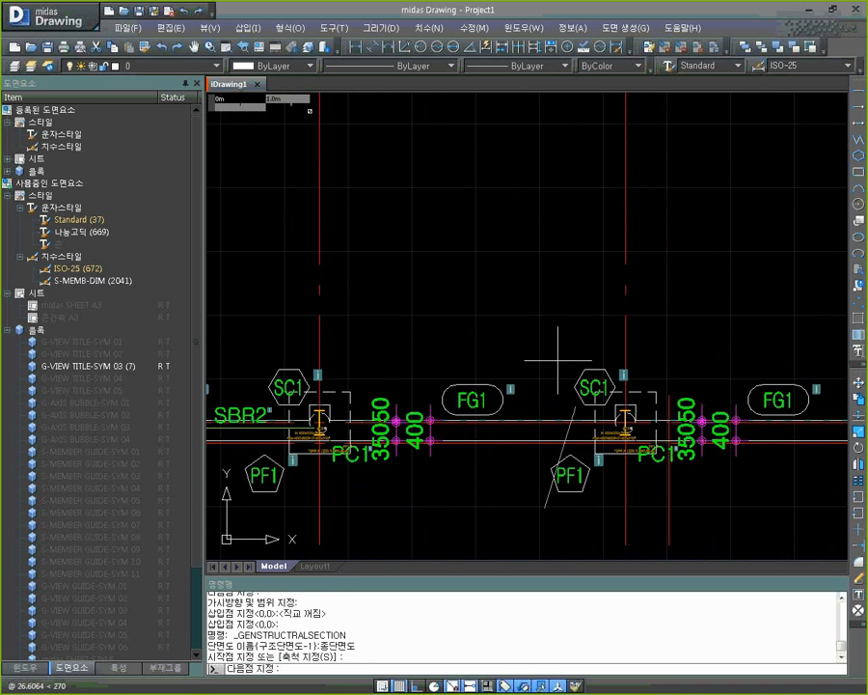
{"action": "scroll", "coordinate": [531, 315], "scroll_direction": "up", "scroll_amount": 10}
{"action": "scroll", "coordinate": [510, 332], "scroll_direction": "down", "scroll_amount": 6}
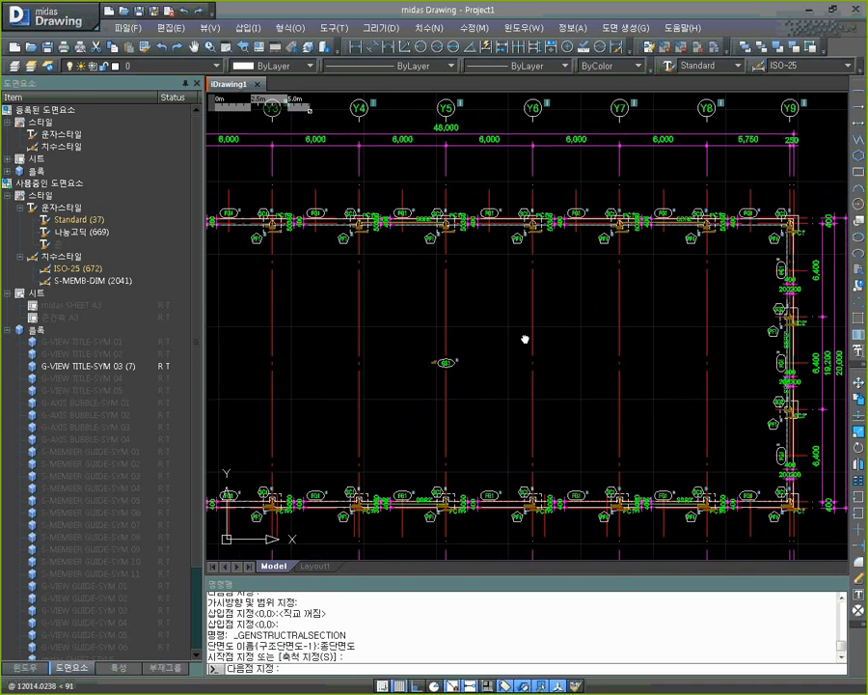
{"action": "key", "text": "F8"}
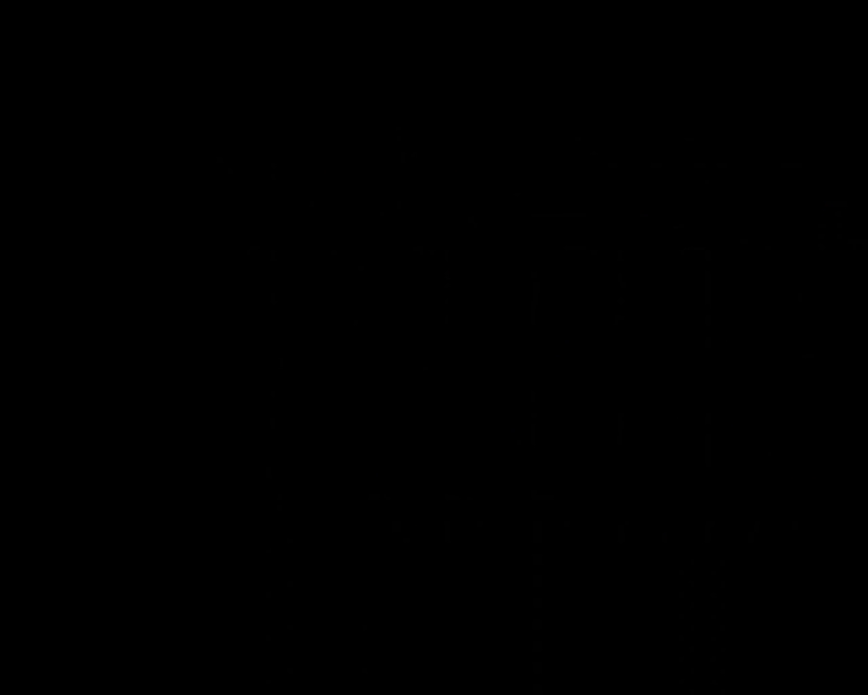
{"action": "scroll", "coordinate": [510, 207], "scroll_direction": "up", "scroll_amount": 5}
{"action": "left_click", "coordinate": [508, 214]}
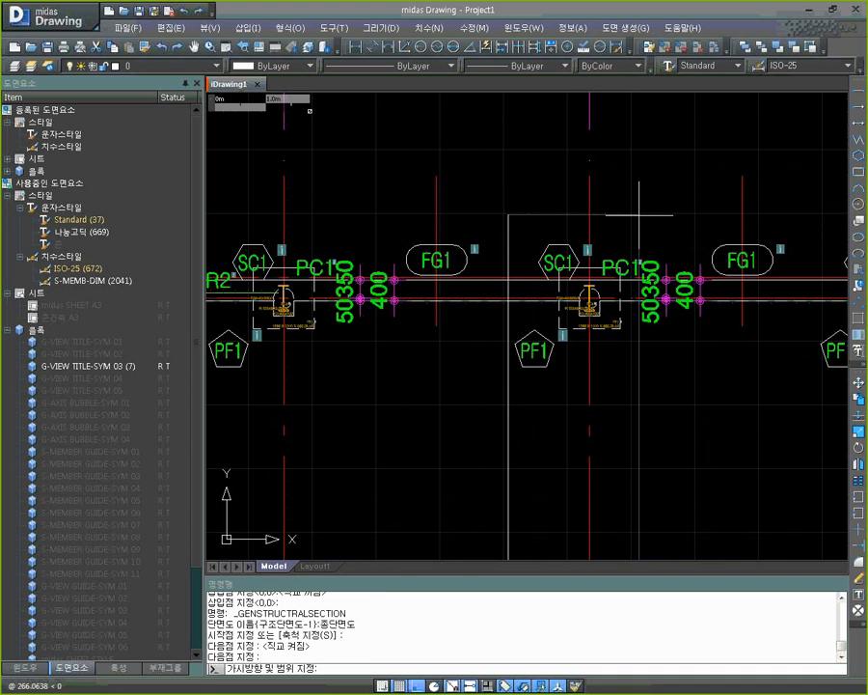
{"action": "left_click", "coordinate": [665, 213]}
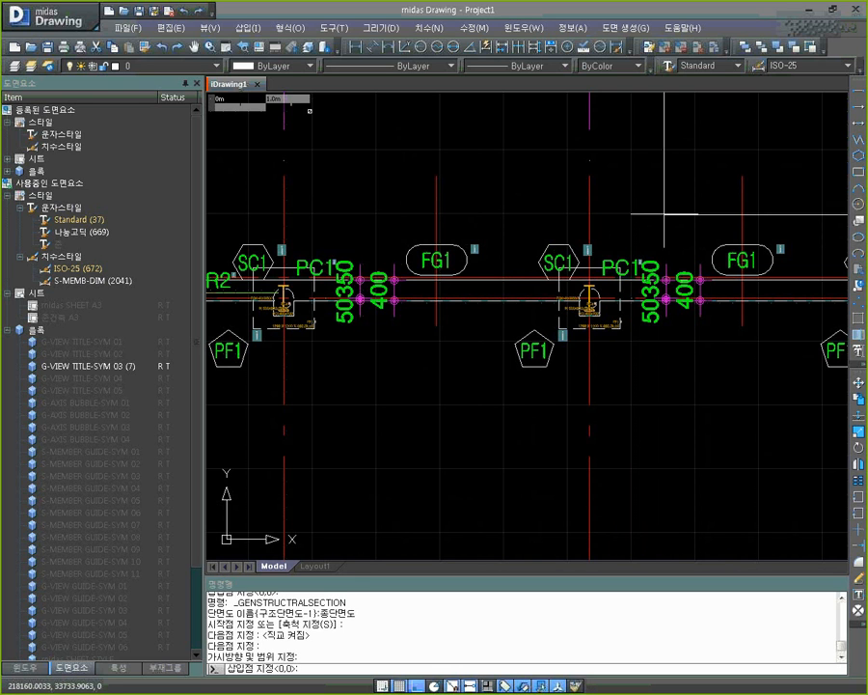
Insert the 종단면도 section beside the 좌측면도 sheet, above the 1층 구조평면도, with orthogonal mode off
{"action": "scroll", "coordinate": [719, 214], "scroll_direction": "down", "scroll_amount": 6}
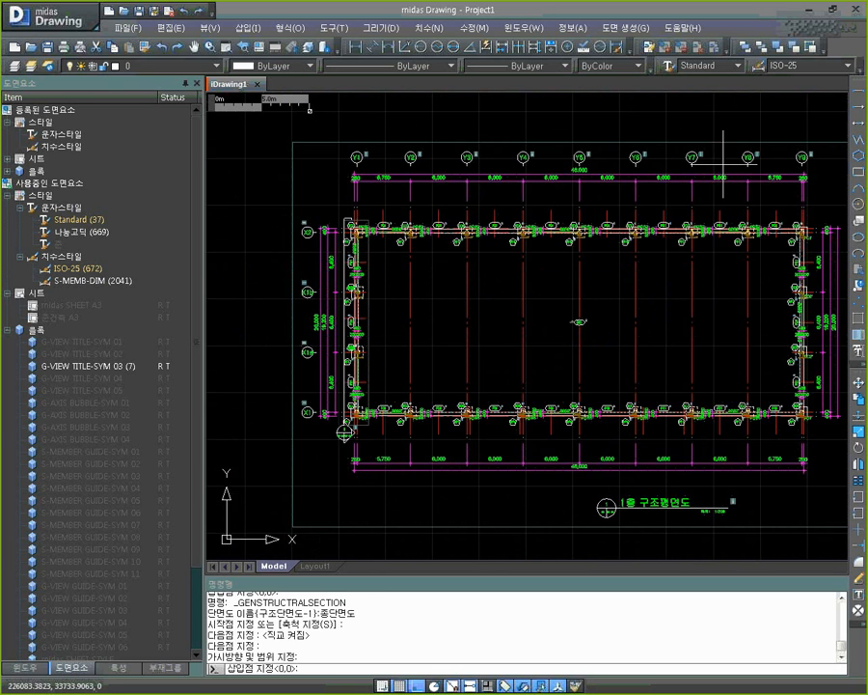
{"action": "middle_click_drag", "start_coordinate": [723, 164], "coordinate": [589, 366]}
{"action": "key", "text": "F8"}
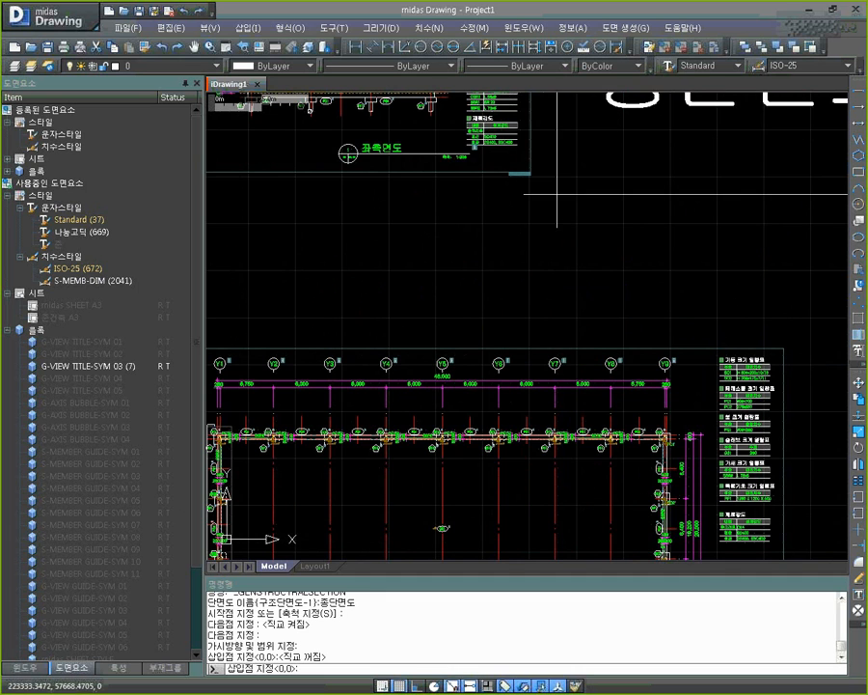
{"action": "left_click", "coordinate": [587, 214]}
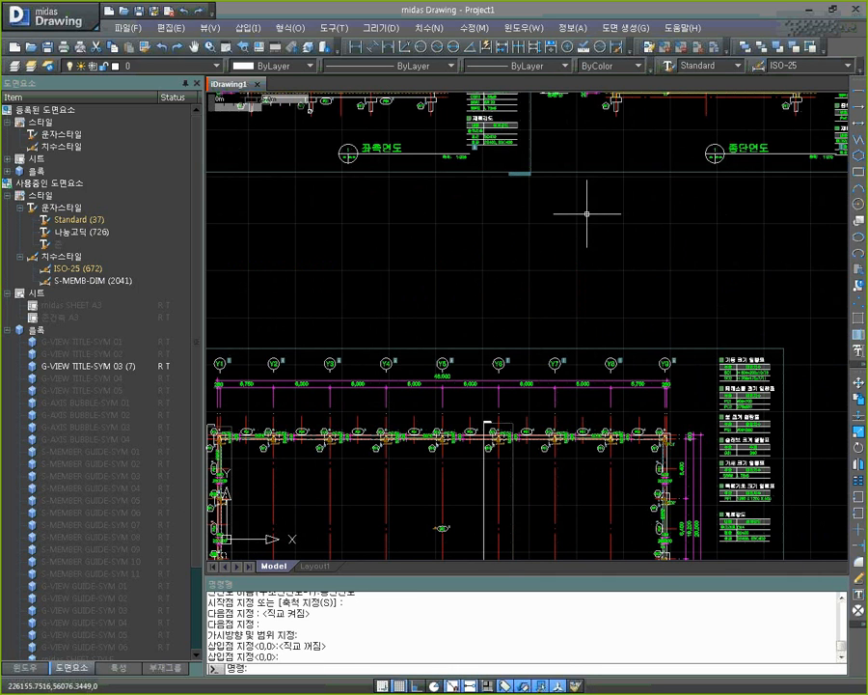
Examine the inserted 종단면도 section and its place among the generated drawings
{"action": "middle_click_drag", "start_coordinate": [604, 227], "coordinate": [523, 337]}
{"action": "scroll", "coordinate": [530, 271], "scroll_direction": "down", "scroll_amount": 3}
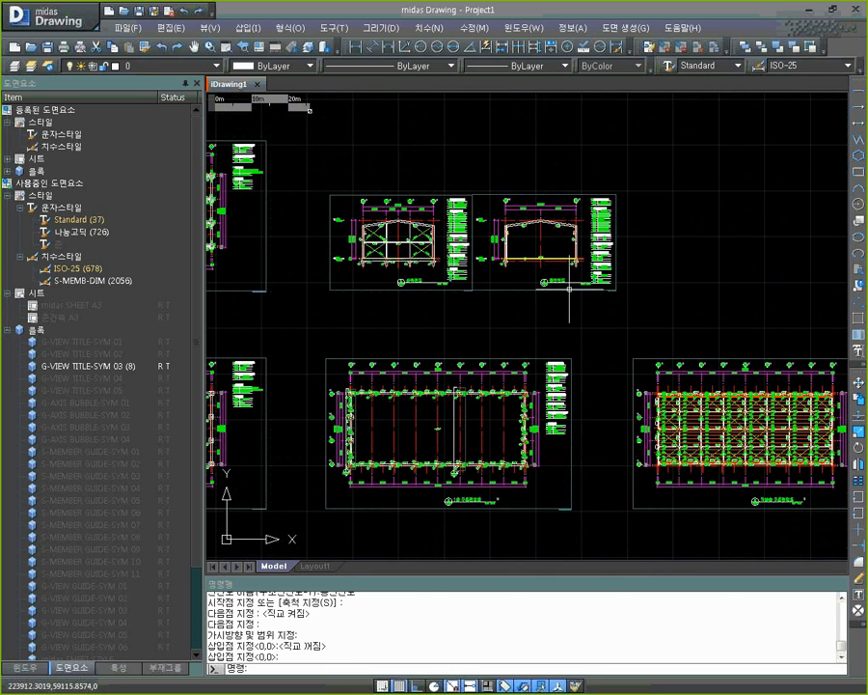
{"action": "scroll", "coordinate": [546, 252], "scroll_direction": "up", "scroll_amount": 5}
{"action": "scroll", "coordinate": [546, 252], "scroll_direction": "up", "scroll_amount": 2}
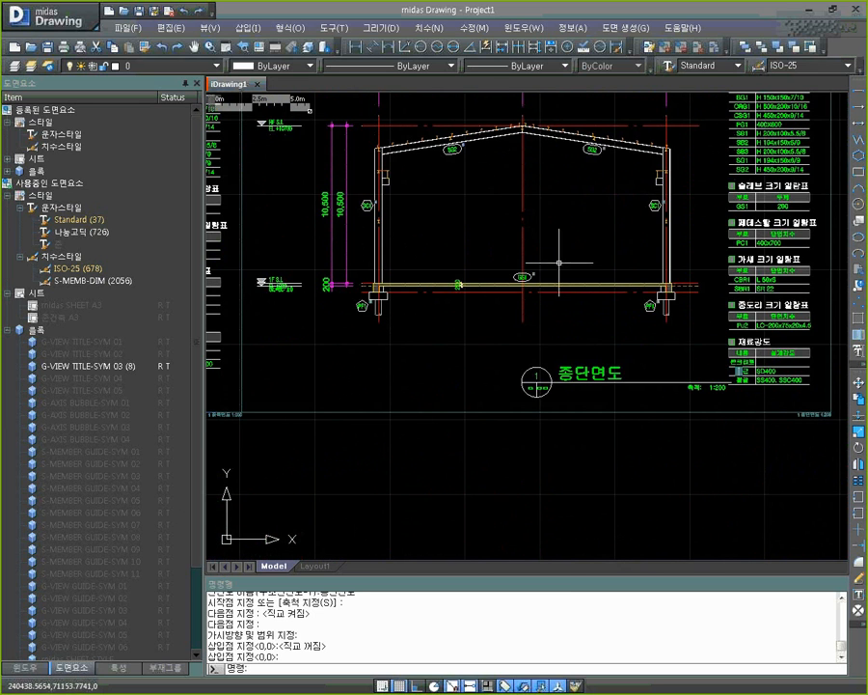
{"action": "scroll", "coordinate": [611, 209], "scroll_direction": "down", "scroll_amount": 2}
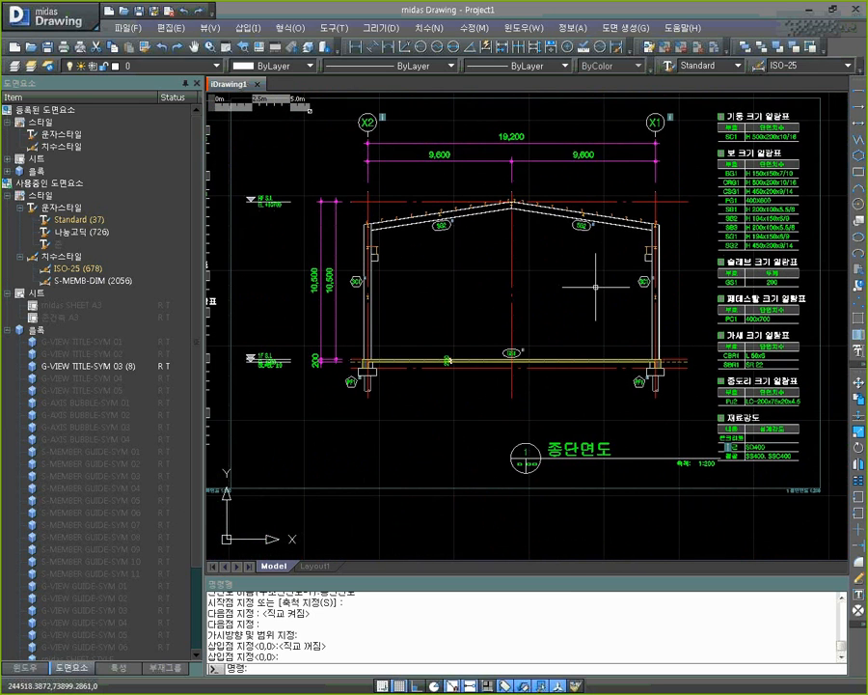
{"action": "scroll", "coordinate": [516, 275], "scroll_direction": "down", "scroll_amount": 3}
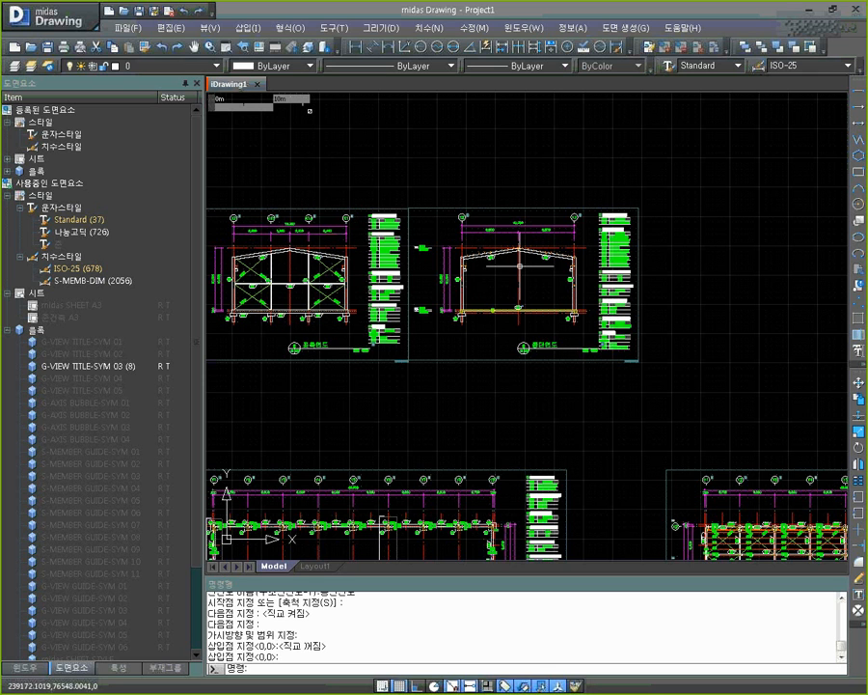
{"action": "scroll", "coordinate": [570, 248], "scroll_direction": "down", "scroll_amount": 4}
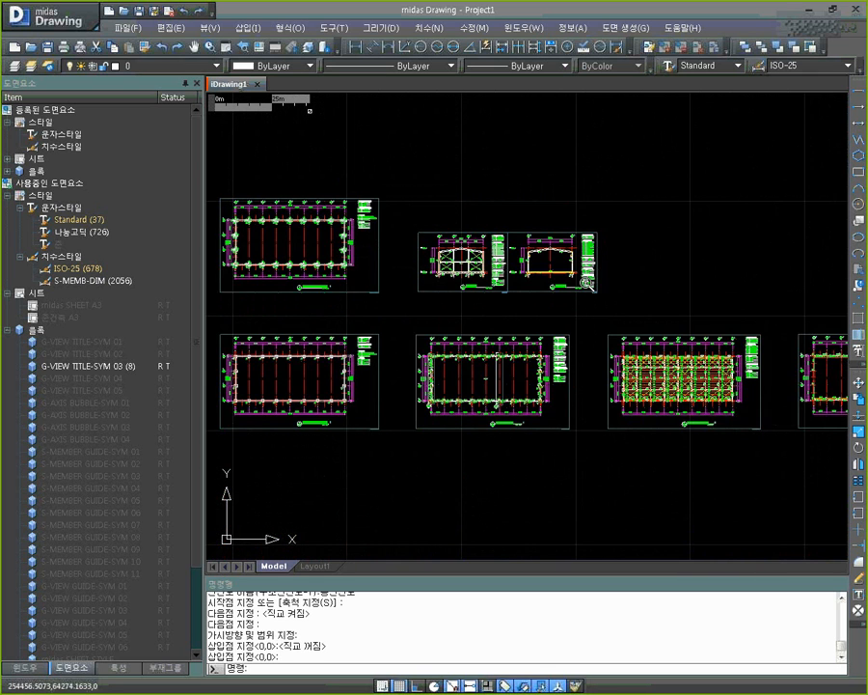
{"action": "scroll", "coordinate": [583, 283], "scroll_direction": "down", "scroll_amount": 4}
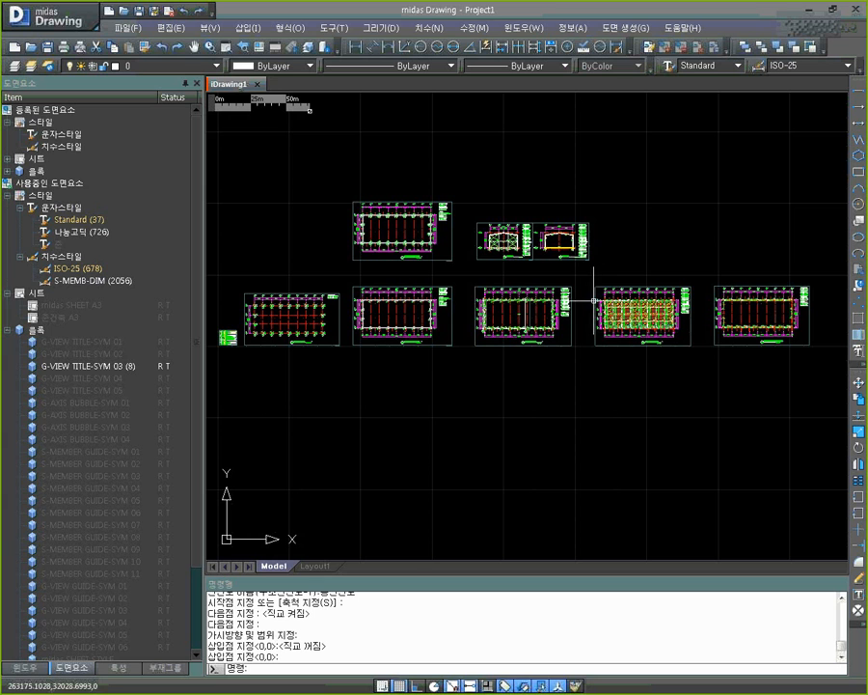
Generate the RC member lists for columns, beams, slabs and isolated footings, placing them beside the last structural plan in the lower row
{"action": "middle_click_drag", "start_coordinate": [707, 318], "coordinate": [556, 316]}
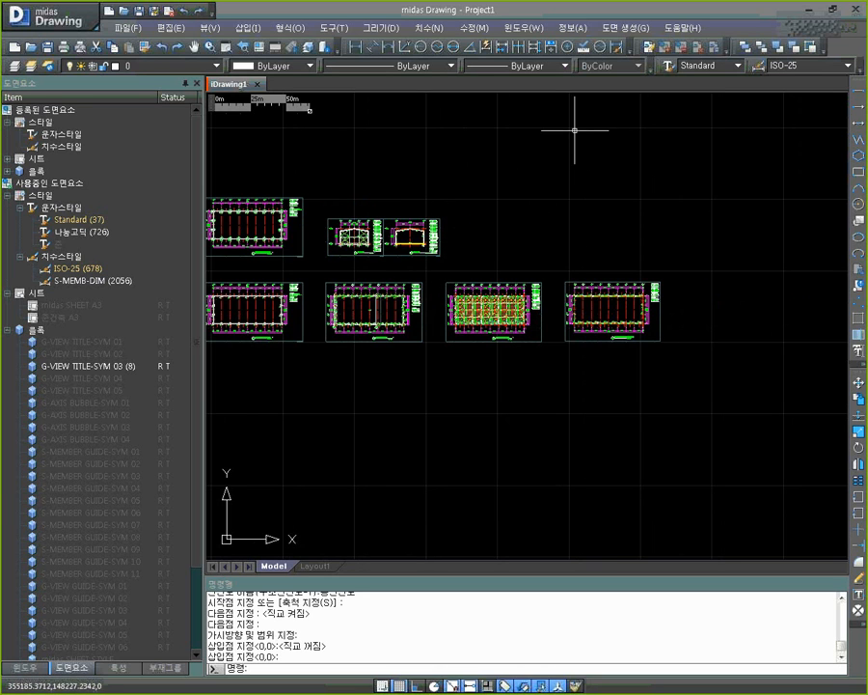
{"action": "left_click", "coordinate": [633, 30]}
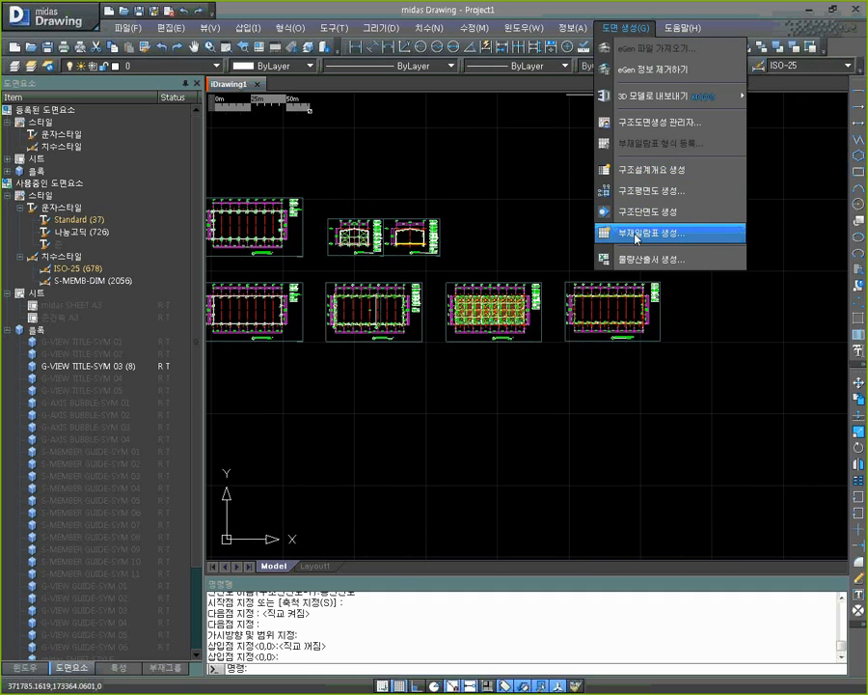
{"action": "left_click", "coordinate": [635, 235]}
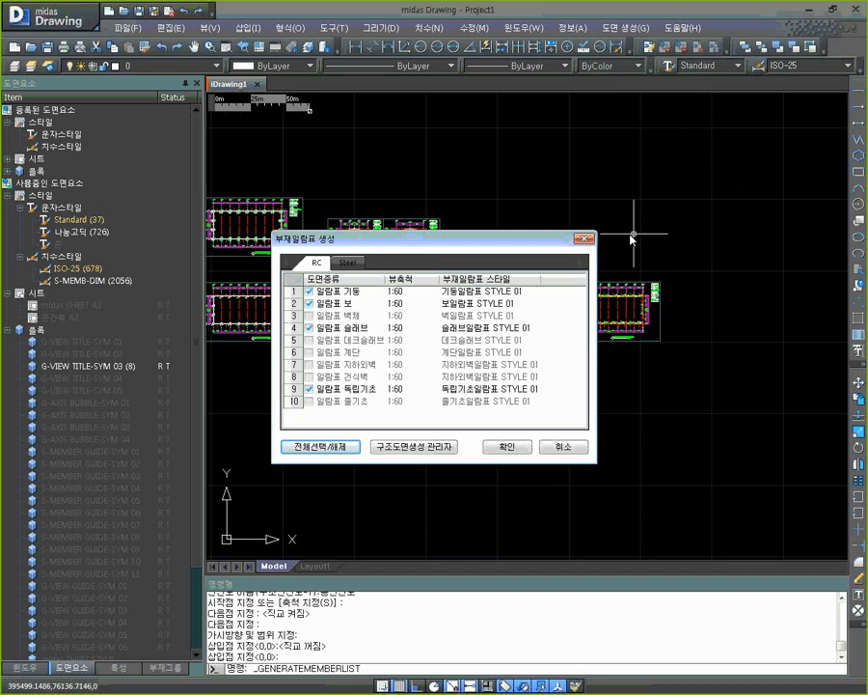
{"action": "left_click", "coordinate": [359, 264]}
{"action": "left_click", "coordinate": [316, 263]}
{"action": "left_click", "coordinate": [351, 265]}
{"action": "left_click", "coordinate": [316, 264]}
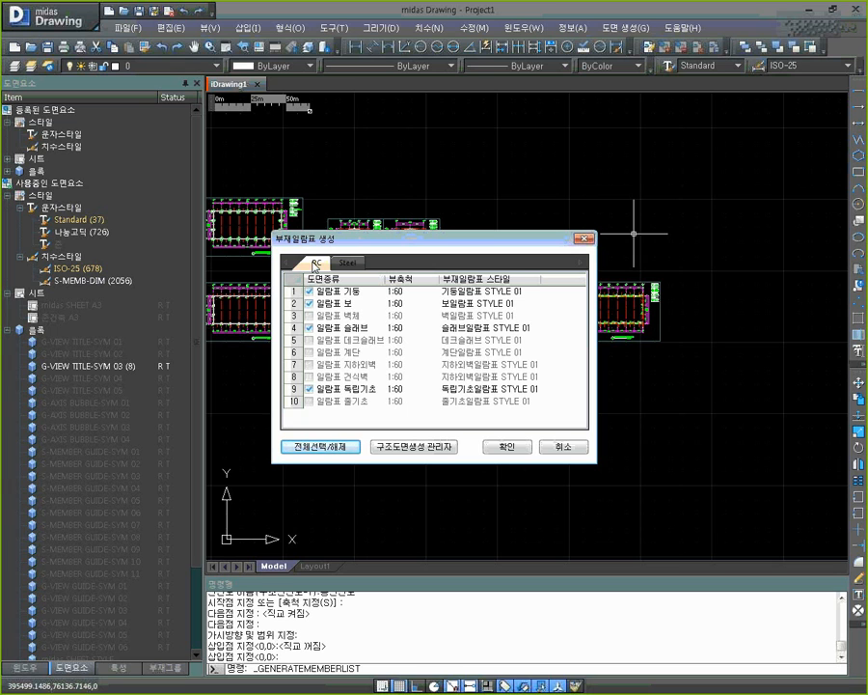
{"action": "left_click", "coordinate": [515, 448]}
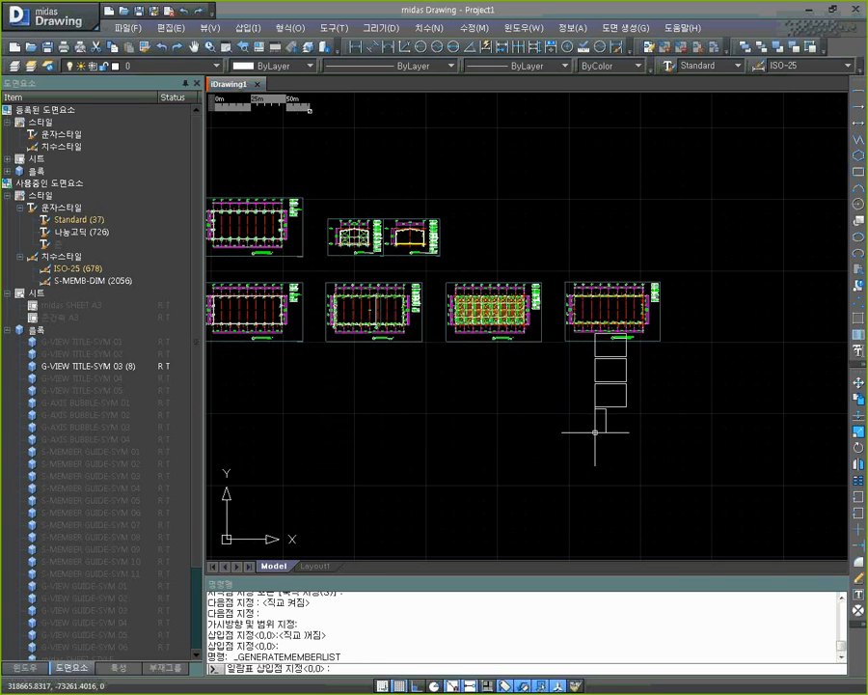
{"action": "left_click", "coordinate": [680, 340]}
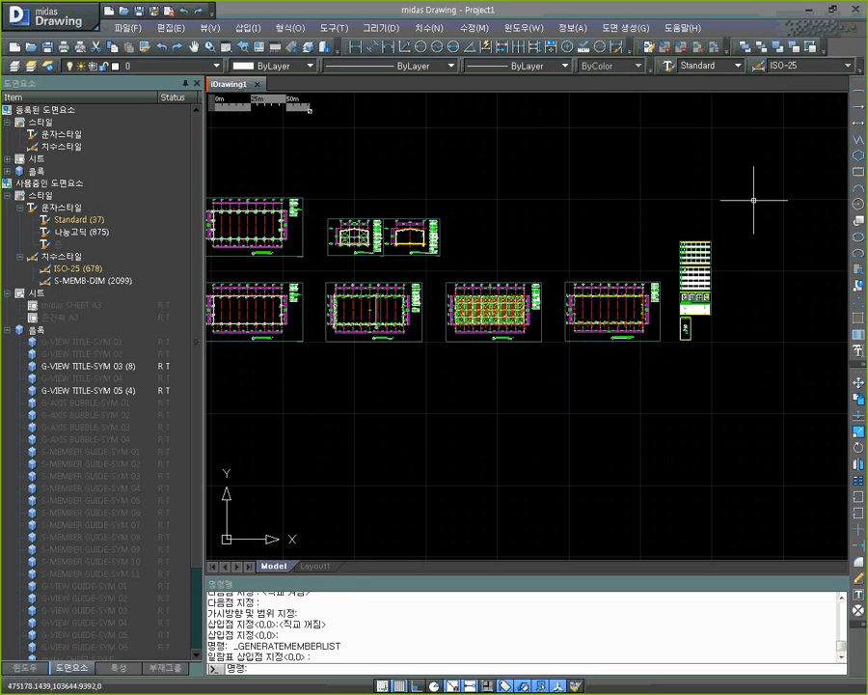
Generate all available Steel member lists and place them immediately beside the RC member lists
{"action": "middle_click_drag", "start_coordinate": [753, 219], "coordinate": [558, 196]}
{"action": "left_click", "coordinate": [602, 27]}
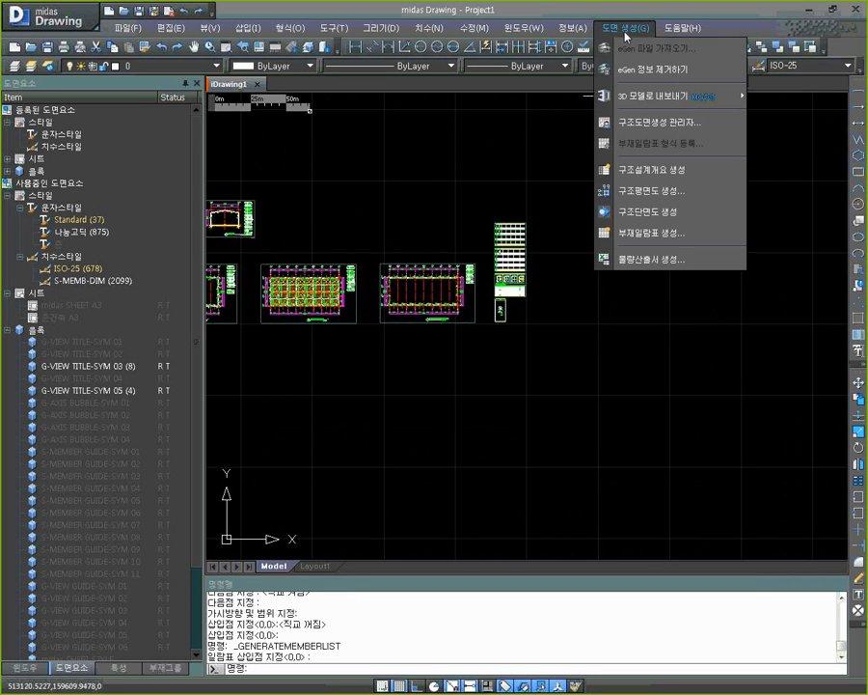
{"action": "left_click", "coordinate": [665, 281]}
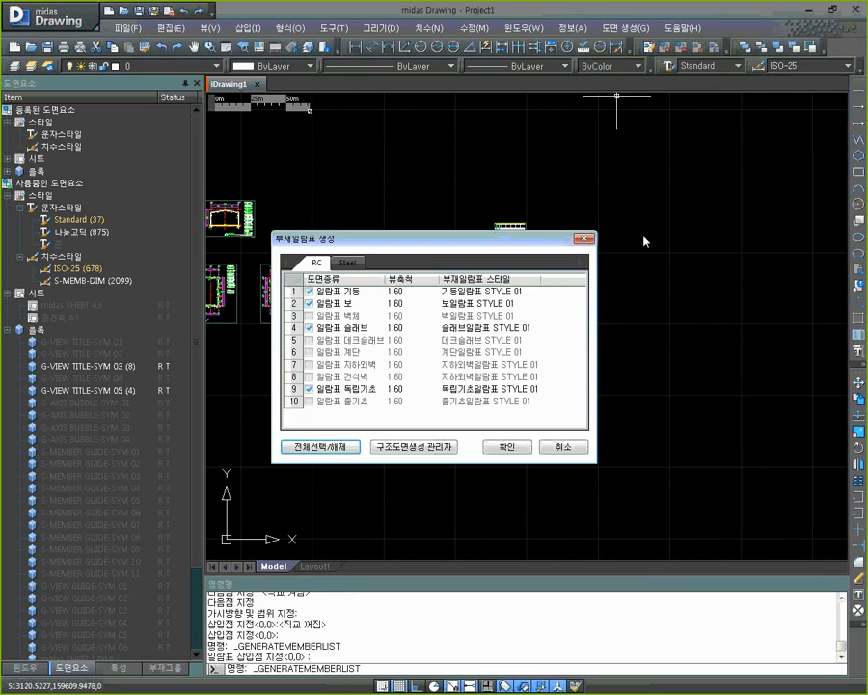
{"action": "left_click", "coordinate": [346, 262]}
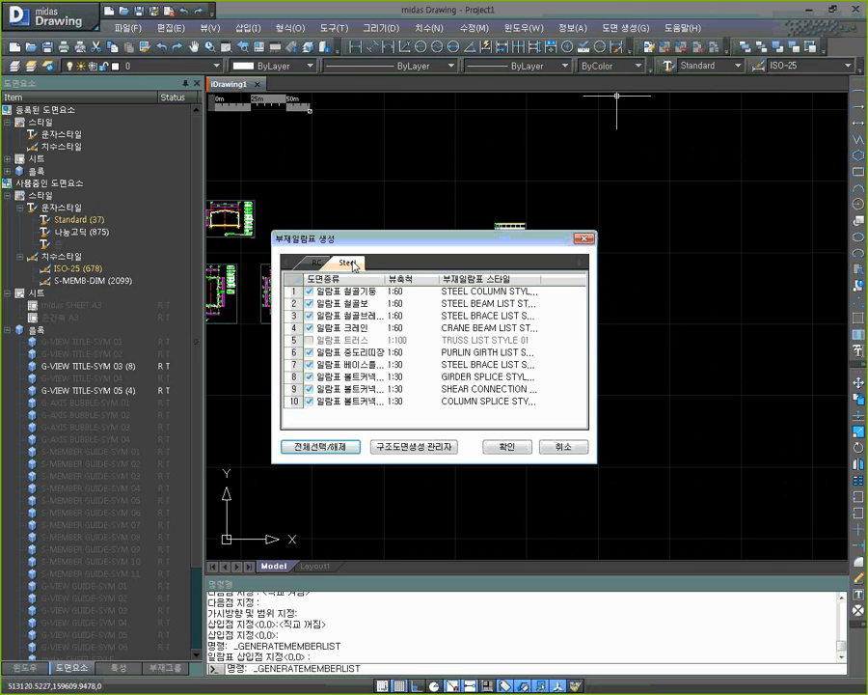
{"action": "left_click", "coordinate": [506, 445]}
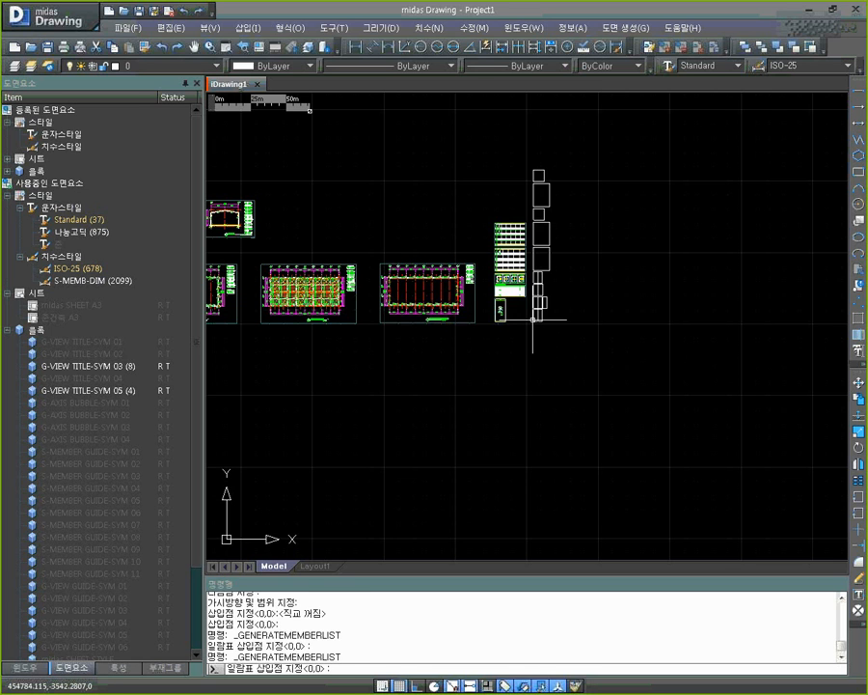
{"action": "left_click", "coordinate": [531, 320]}
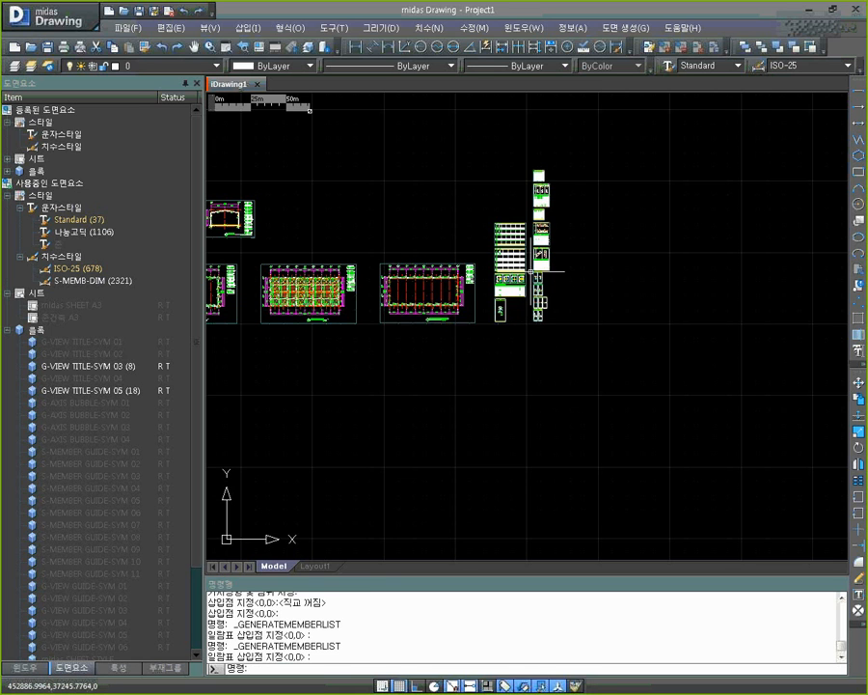
Examine the splice and shear connection details in the steel member lists and the layout of all generated drawings
{"action": "scroll", "coordinate": [530, 289], "scroll_direction": "up", "scroll_amount": 5}
{"action": "middle_click_drag", "start_coordinate": [562, 355], "coordinate": [529, 241]}
{"action": "scroll", "coordinate": [531, 236], "scroll_direction": "up", "scroll_amount": 8}
{"action": "scroll", "coordinate": [474, 340], "scroll_direction": "down", "scroll_amount": 5}
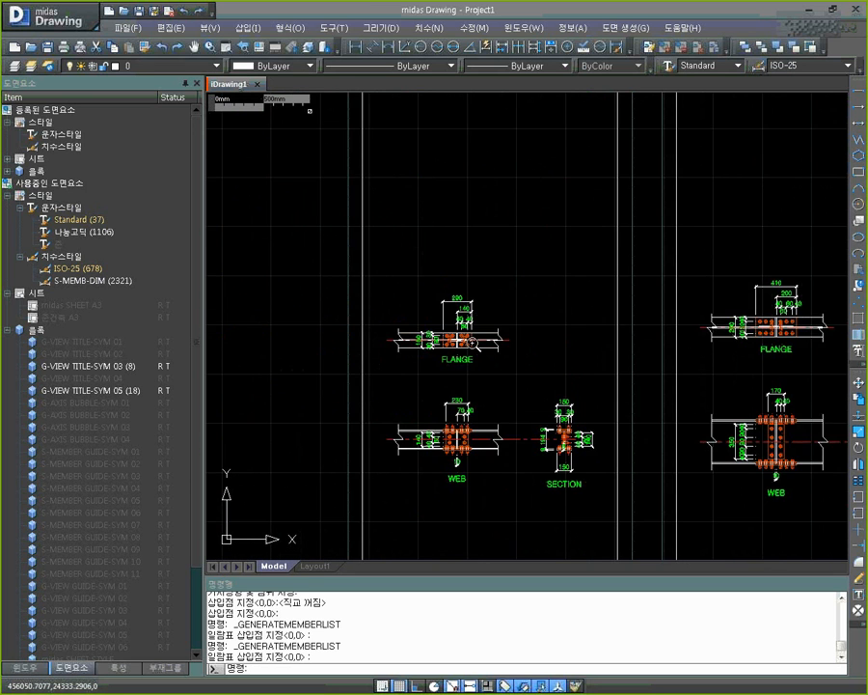
{"action": "scroll", "coordinate": [475, 325], "scroll_direction": "down", "scroll_amount": 6}
{"action": "scroll", "coordinate": [418, 340], "scroll_direction": "up", "scroll_amount": 6}
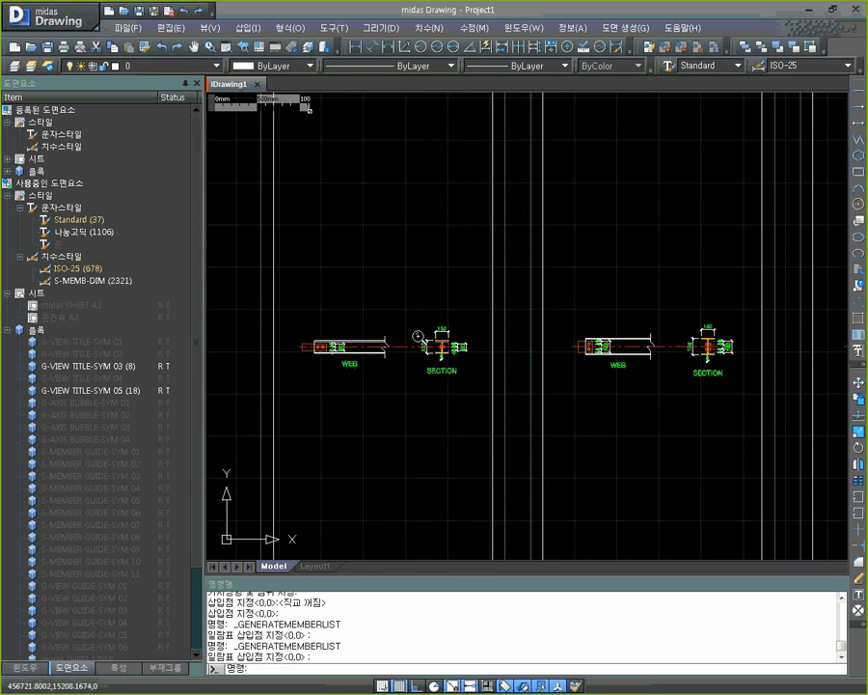
{"action": "scroll", "coordinate": [416, 338], "scroll_direction": "down", "scroll_amount": 5}
{"action": "scroll", "coordinate": [418, 336], "scroll_direction": "down", "scroll_amount": 7}
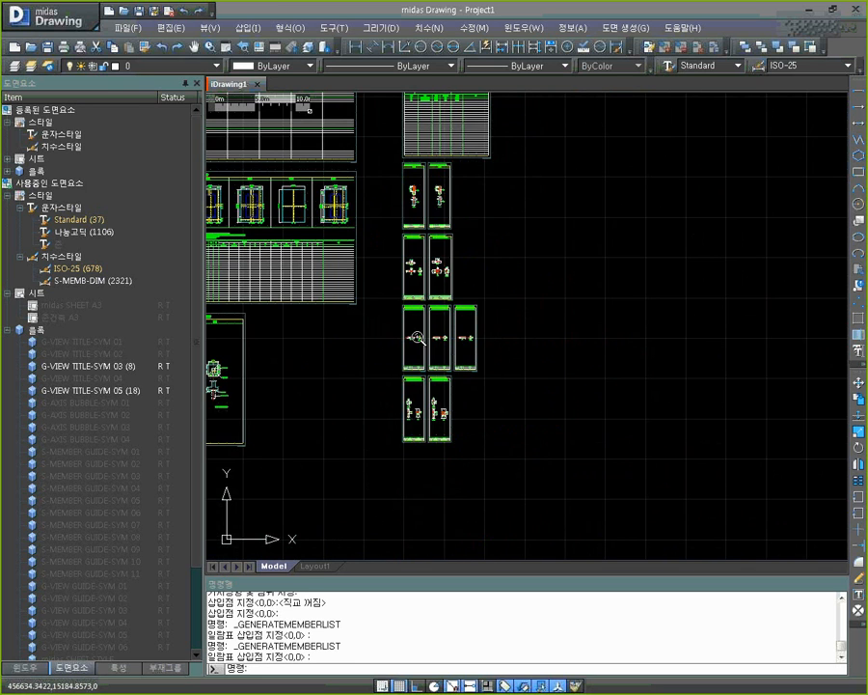
{"action": "scroll", "coordinate": [475, 325], "scroll_direction": "up", "scroll_amount": 3}
{"action": "scroll", "coordinate": [602, 304], "scroll_direction": "down", "scroll_amount": 7}
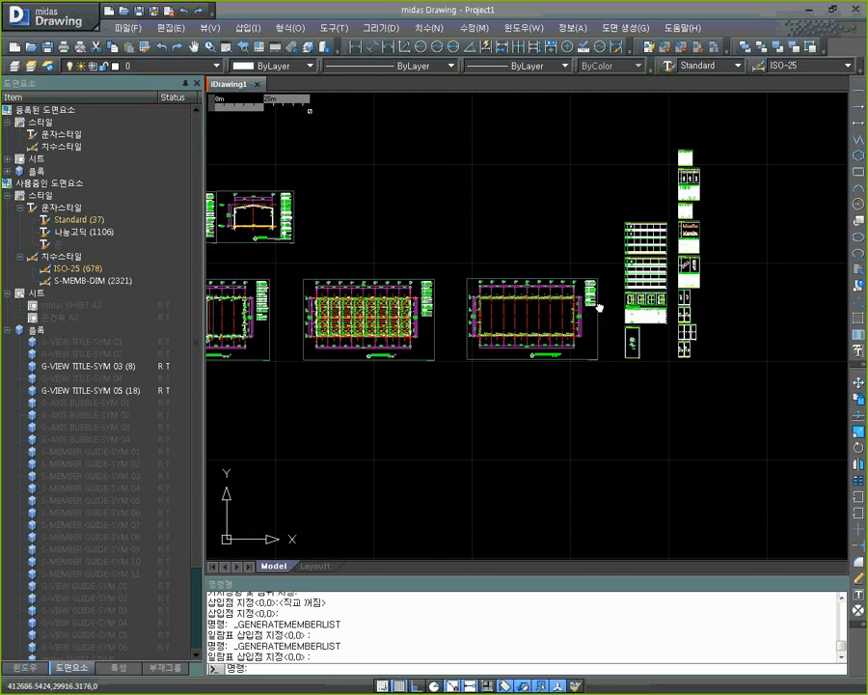
{"action": "middle_click_drag", "start_coordinate": [691, 319], "coordinate": [660, 311]}
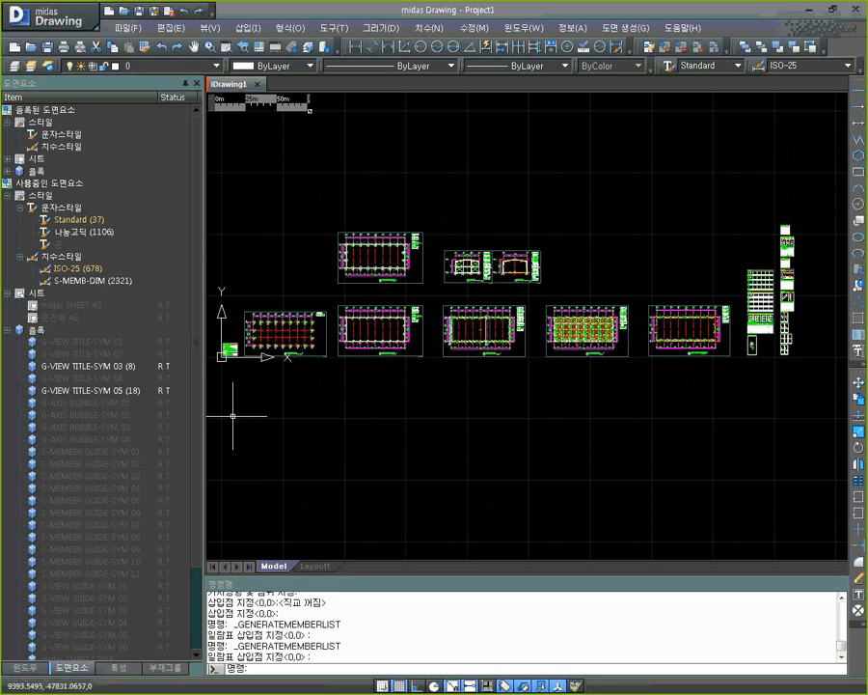
Review the views listed under iDrawing1 in 정보도면 and compare them with the 캐드도면 group
{"action": "left_click", "coordinate": [32, 667]}
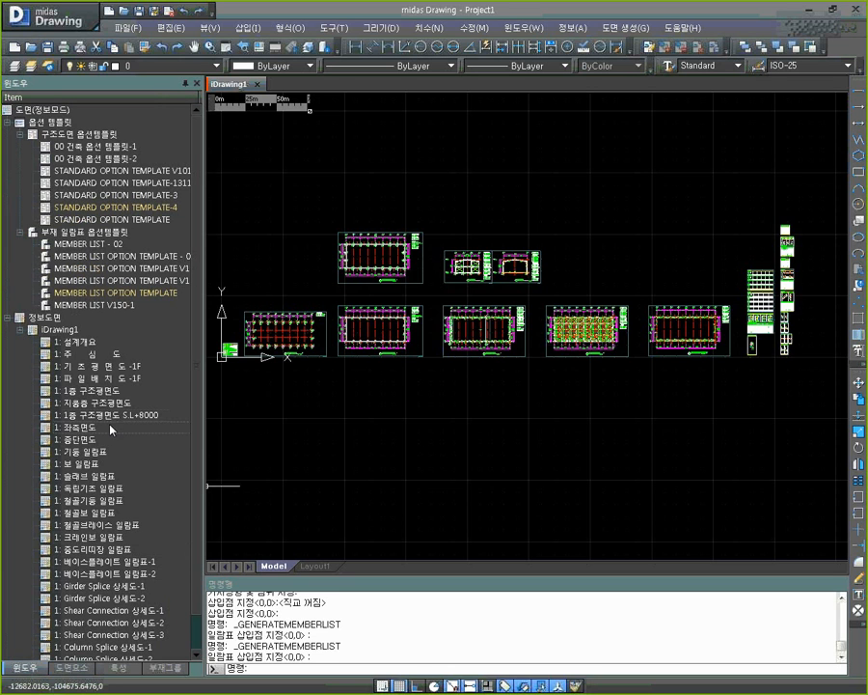
{"action": "scroll", "coordinate": [199, 284], "scroll_direction": "down", "scroll_amount": 3}
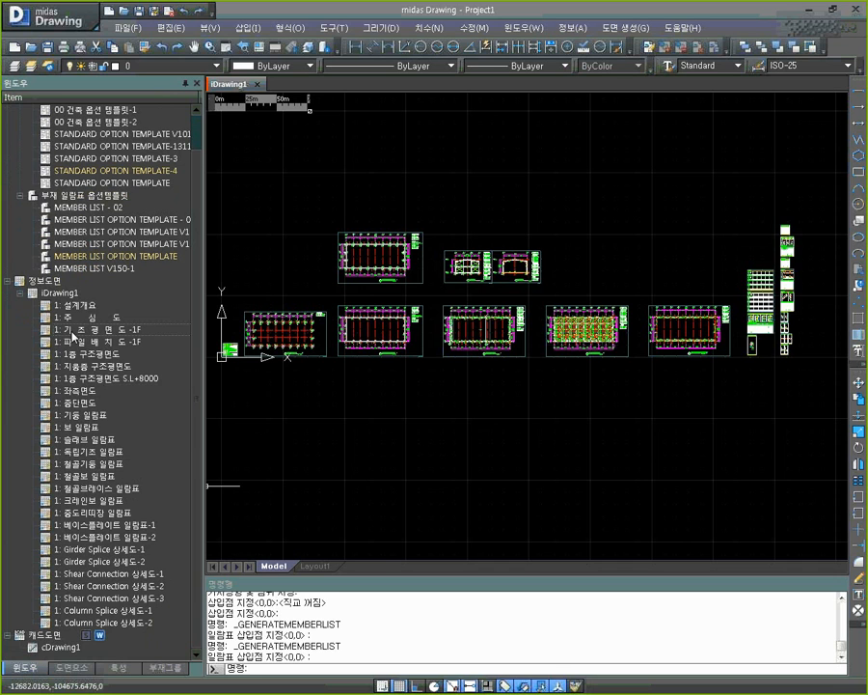
{"action": "left_click", "coordinate": [42, 281]}
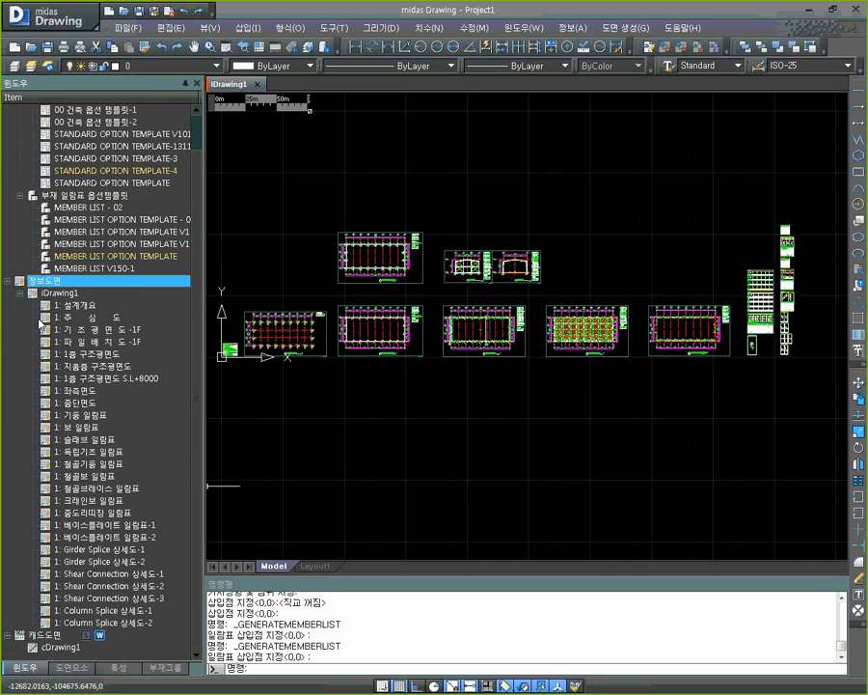
{"action": "left_click", "coordinate": [39, 636]}
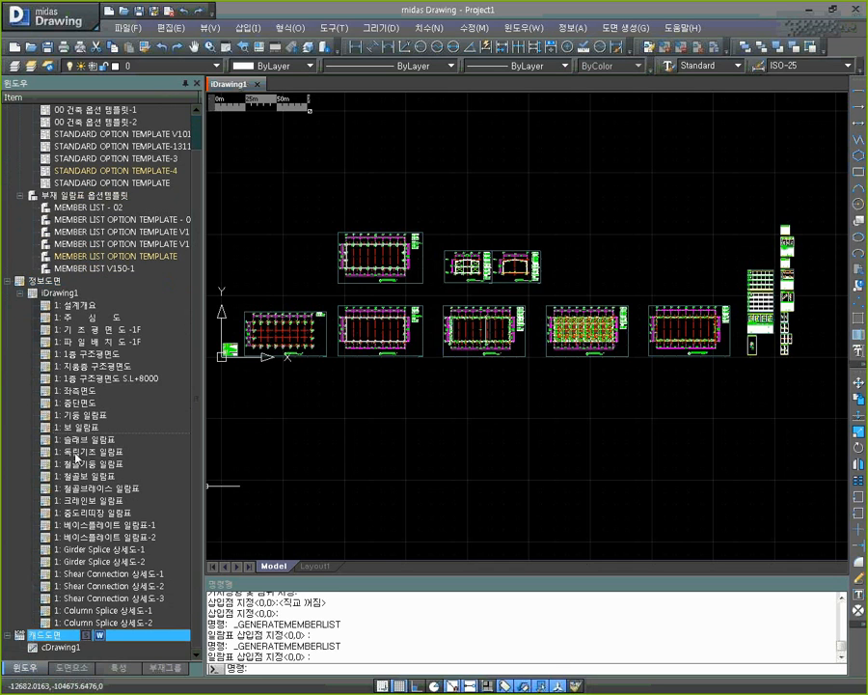
{"action": "left_click", "coordinate": [42, 281]}
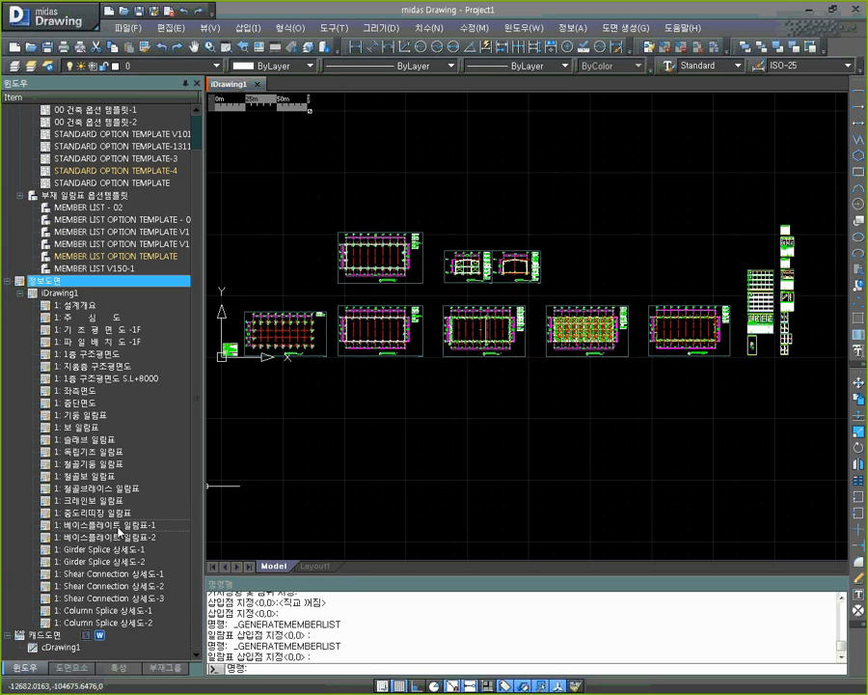
Switch from the information drawings to 캐드도면 mode with the cDrawing1 drawing open
{"action": "left_click", "coordinate": [71, 647]}
{"action": "key", "text": "Up"}
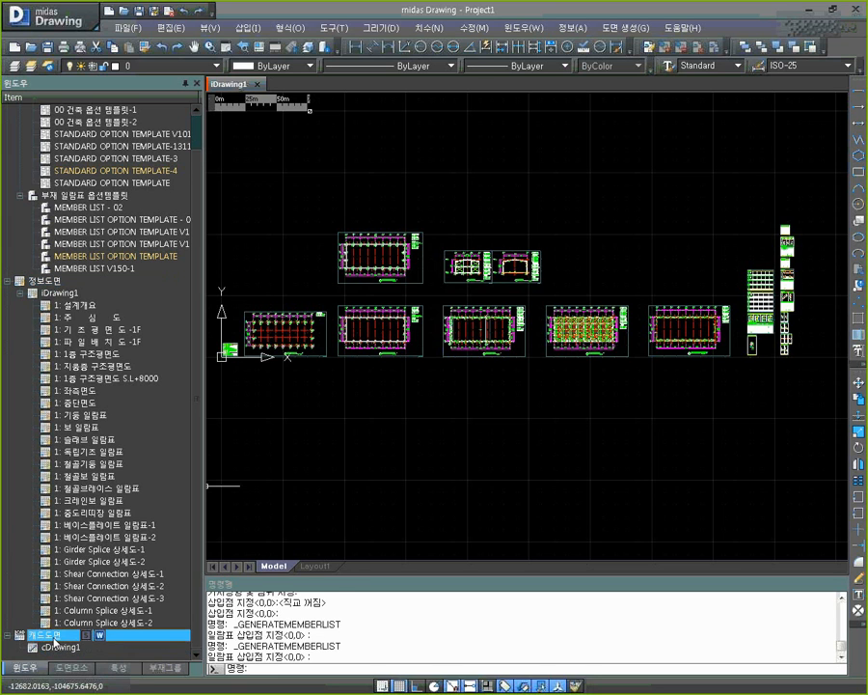
{"action": "double_click", "coordinate": [54, 639]}
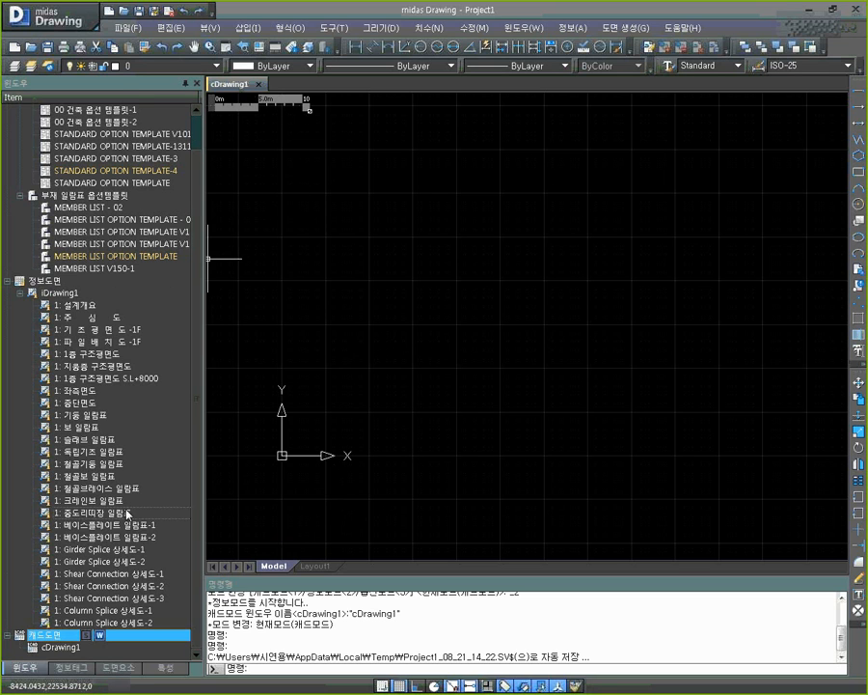
{"action": "left_click", "coordinate": [120, 666]}
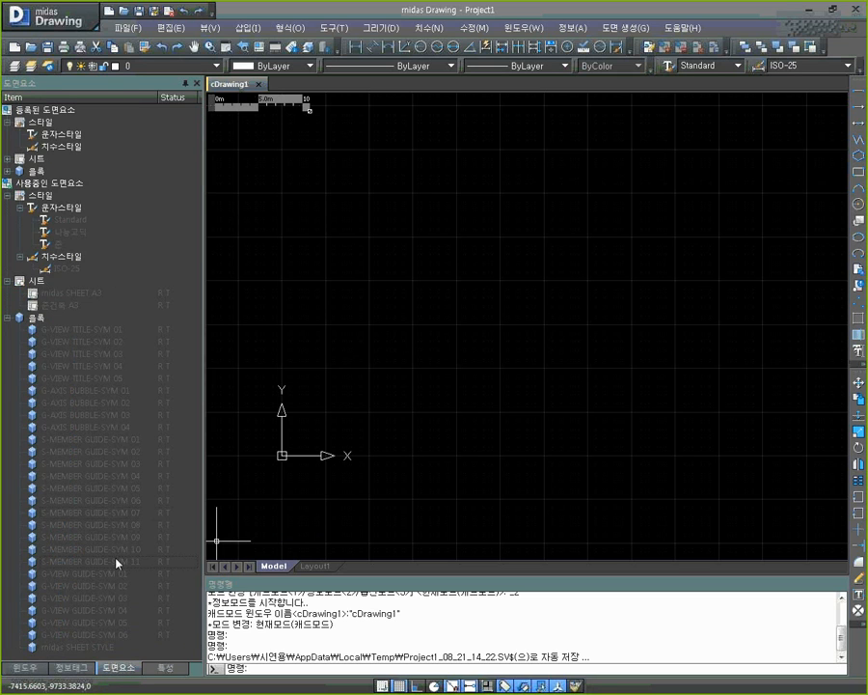
{"action": "left_click", "coordinate": [24, 666]}
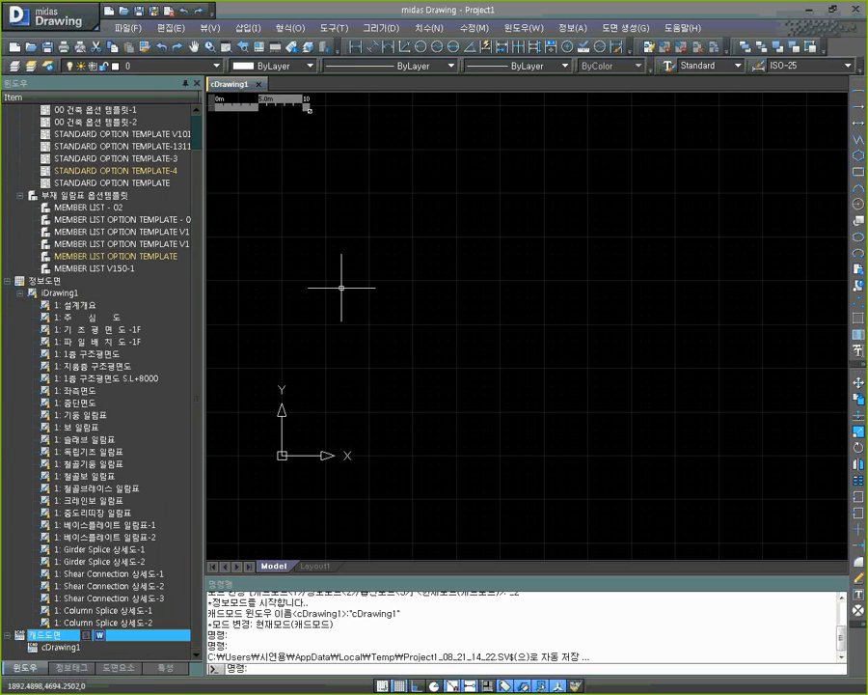
Create a new sheet numbered S-001 at 1:100 scale in the midas SHEET A3 format and place it near the origin
{"action": "left_click", "coordinate": [248, 28]}
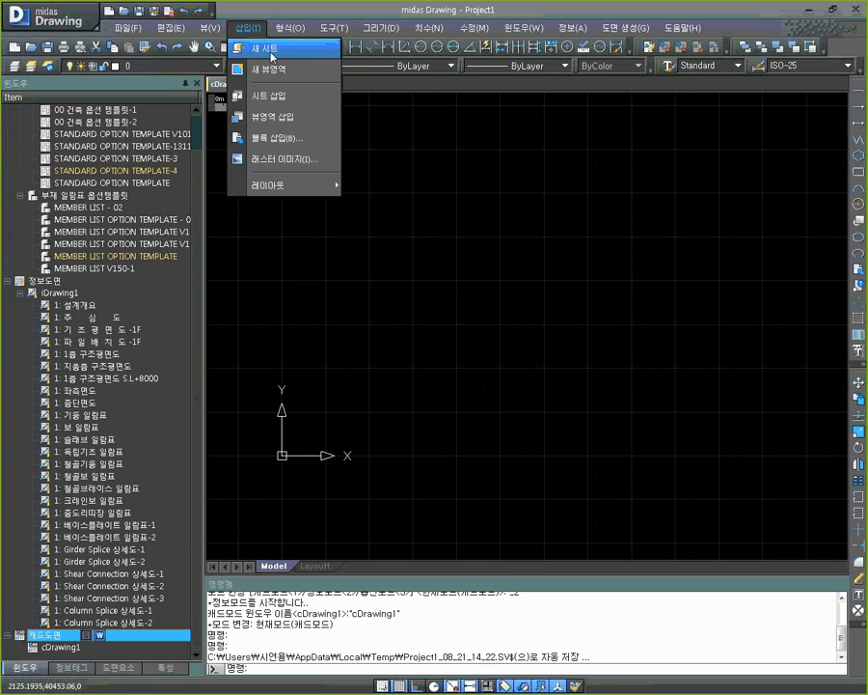
{"action": "left_click", "coordinate": [273, 55]}
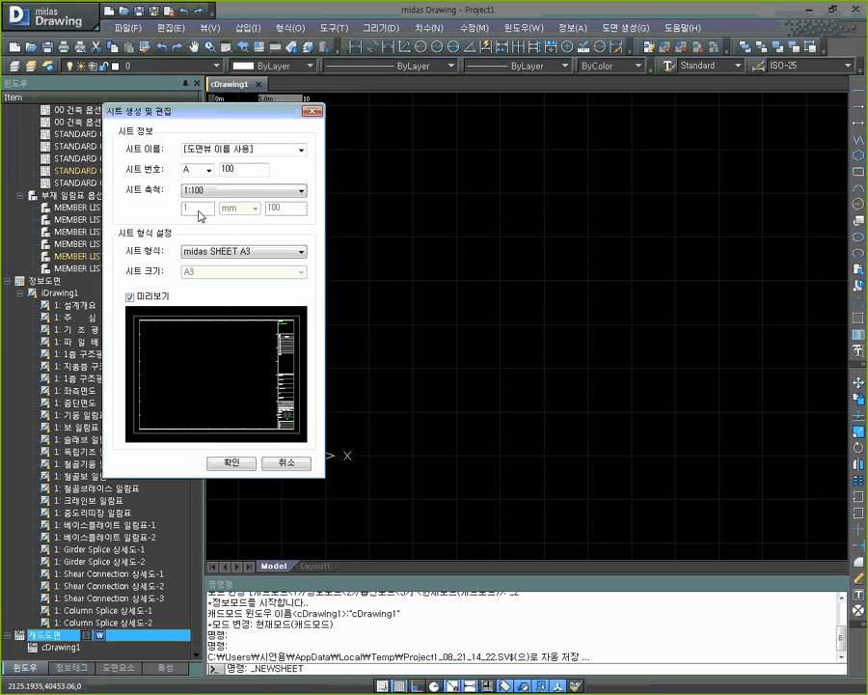
{"action": "left_click", "coordinate": [207, 170]}
{"action": "left_click", "coordinate": [191, 183]}
{"action": "key", "text": "Tab"}
{"action": "type", "text": "001"}
{"action": "left_click", "coordinate": [205, 185]}
{"action": "left_click", "coordinate": [214, 191]}
{"action": "left_click", "coordinate": [232, 463]}
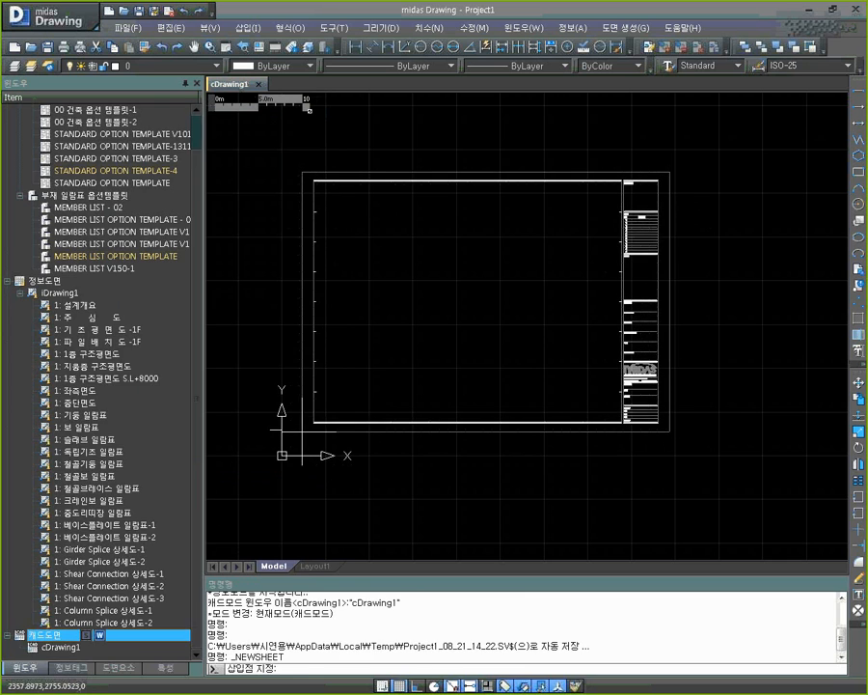
{"action": "left_click", "coordinate": [315, 439]}
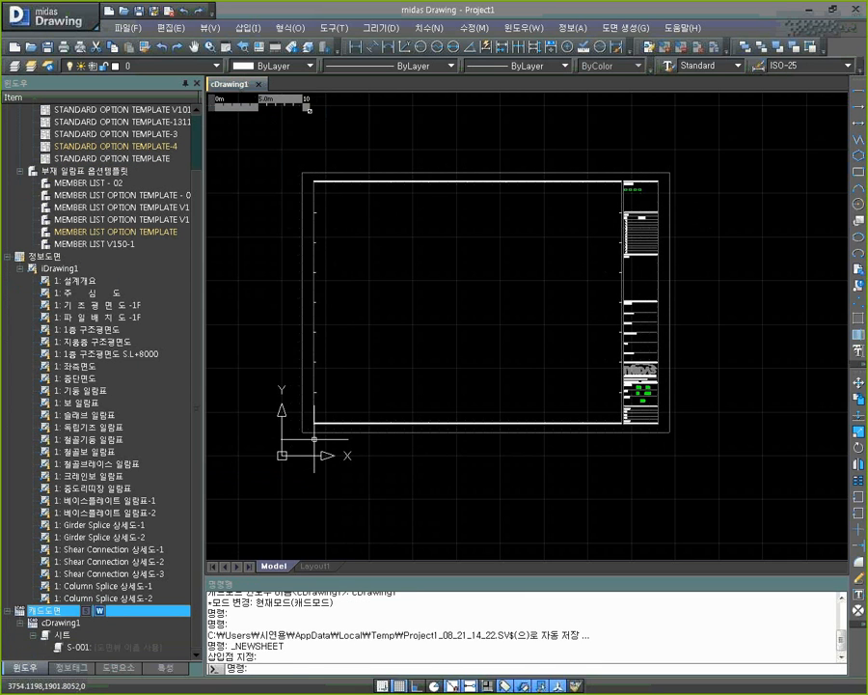
Create a second midas SHEET A3 sheet numbered S-101 at 1:200 scale and place it directly to the right of sheet S-001
{"action": "scroll", "coordinate": [573, 461], "scroll_direction": "up", "scroll_amount": 3}
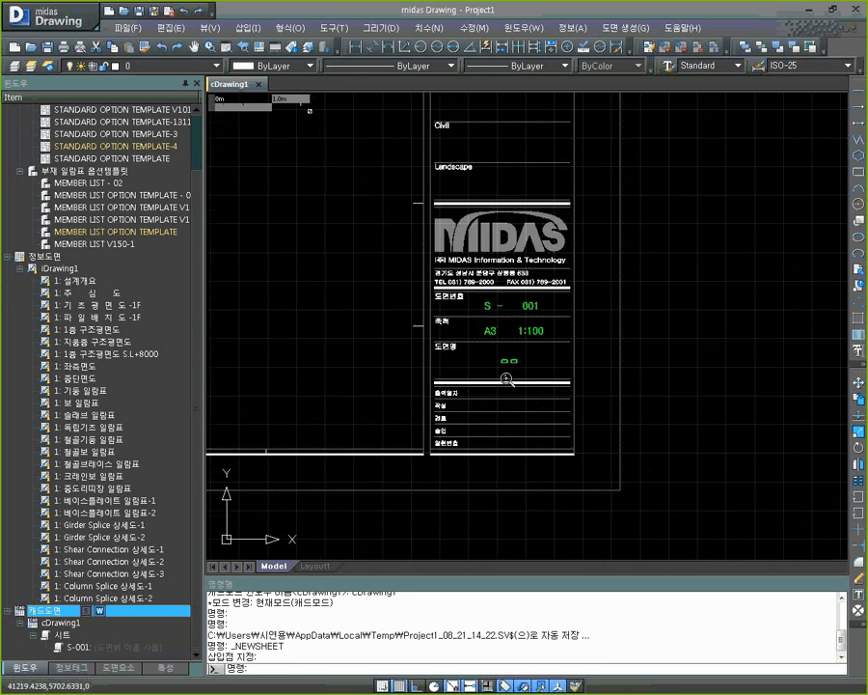
{"action": "scroll", "coordinate": [506, 379], "scroll_direction": "up", "scroll_amount": 2}
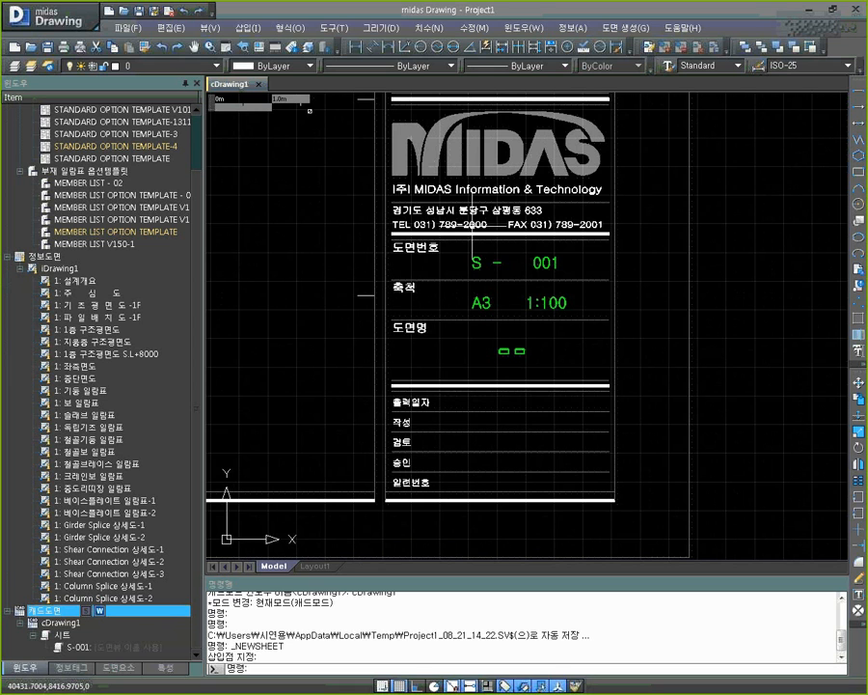
{"action": "scroll", "coordinate": [521, 301], "scroll_direction": "down", "scroll_amount": 2}
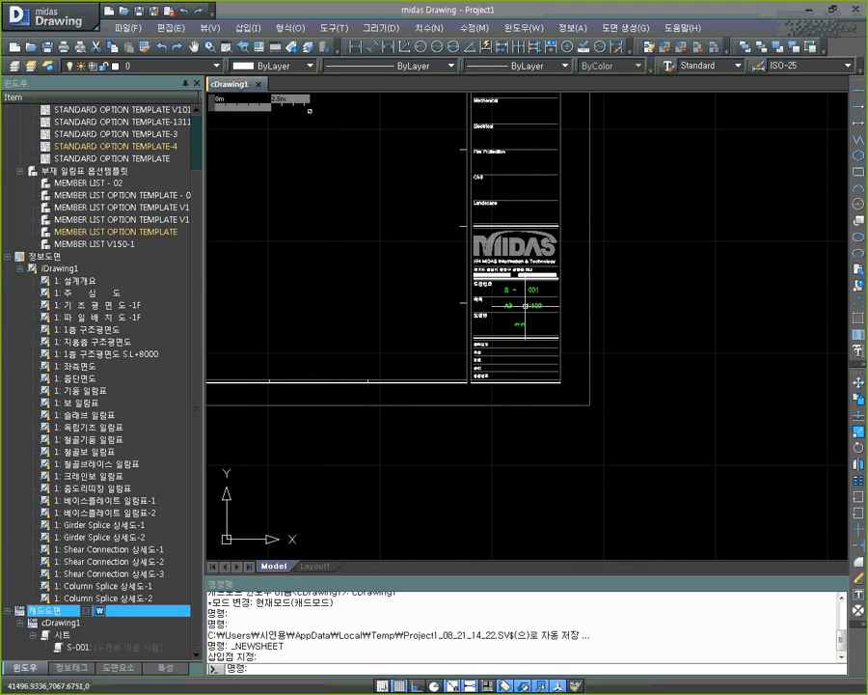
{"action": "scroll", "coordinate": [525, 306], "scroll_direction": "down", "scroll_amount": 2}
{"action": "scroll", "coordinate": [511, 343], "scroll_direction": "down", "scroll_amount": 1}
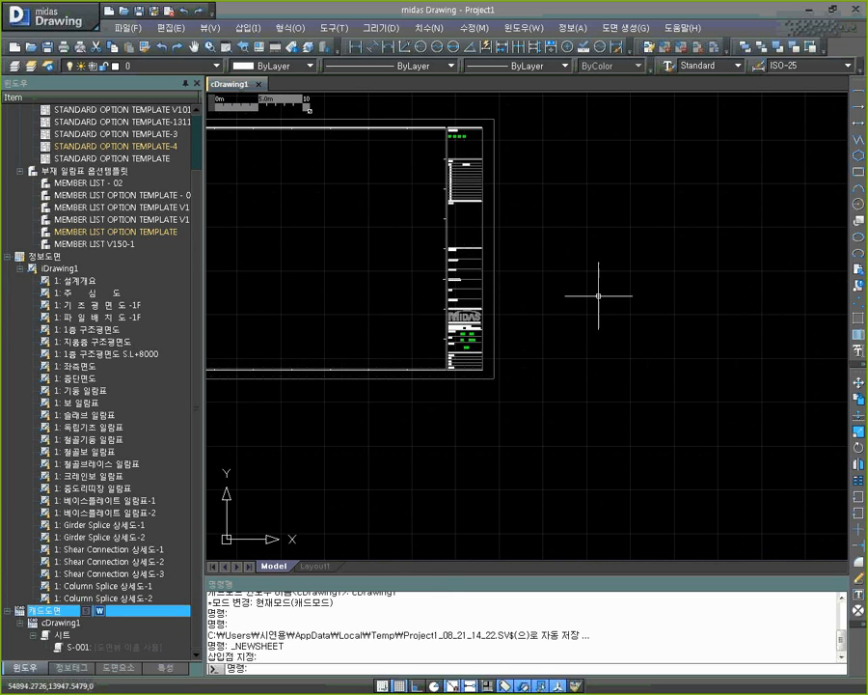
{"action": "left_click", "coordinate": [252, 31]}
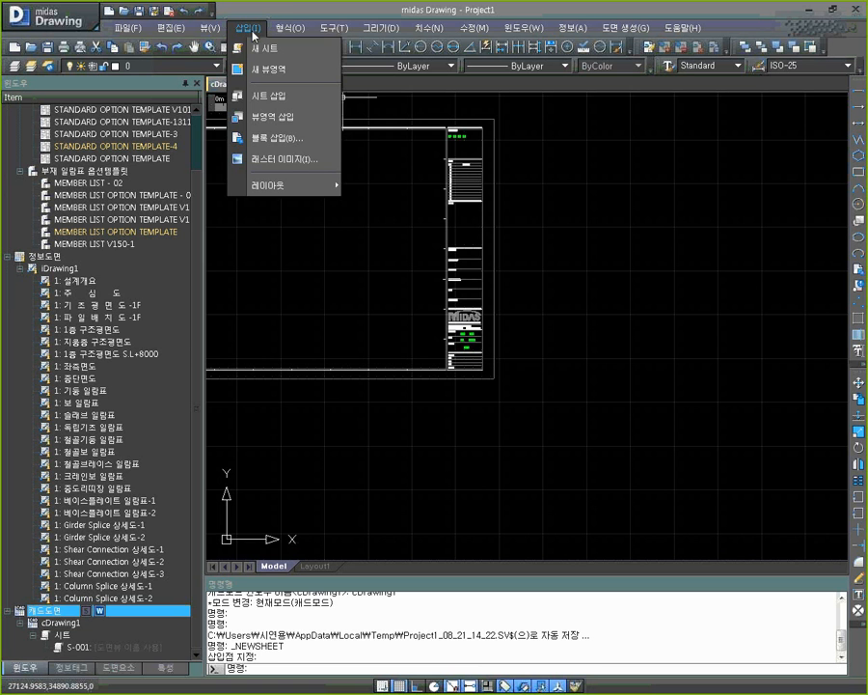
{"action": "left_click", "coordinate": [261, 47]}
{"action": "double_click", "coordinate": [252, 173]}
{"action": "type", "text": "101"}
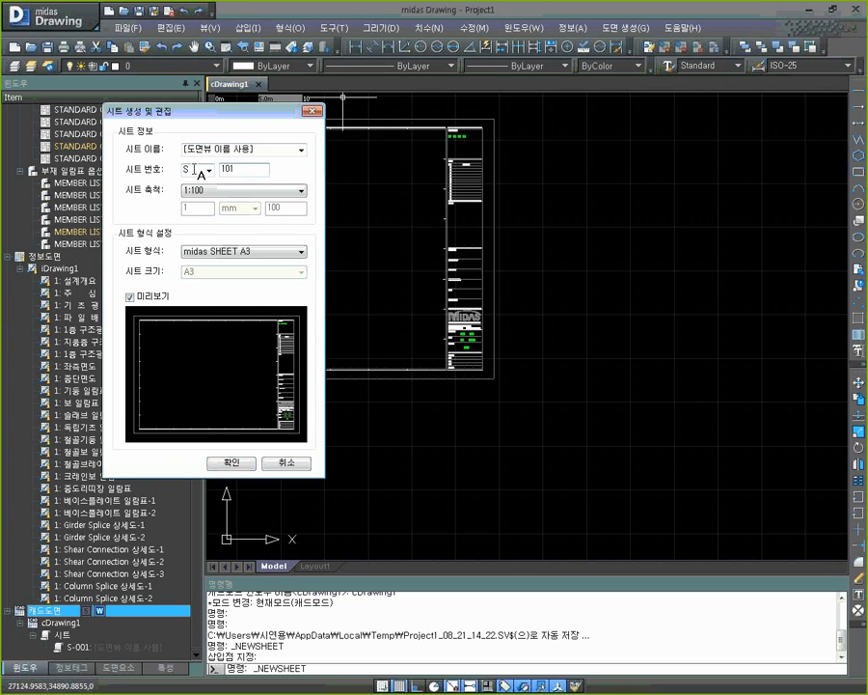
{"action": "left_click", "coordinate": [216, 191]}
{"action": "left_click", "coordinate": [203, 295]}
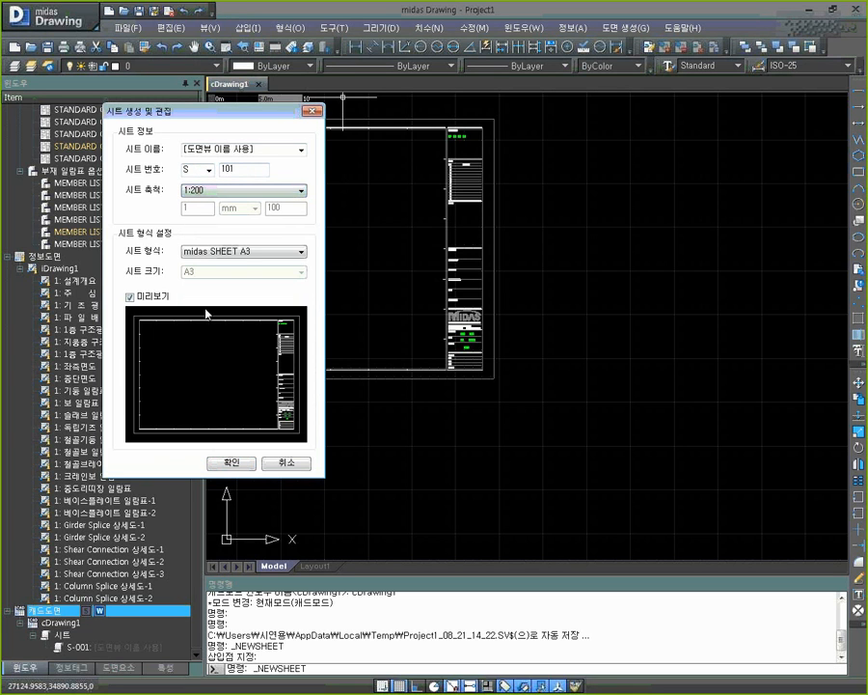
{"action": "left_click", "coordinate": [232, 462]}
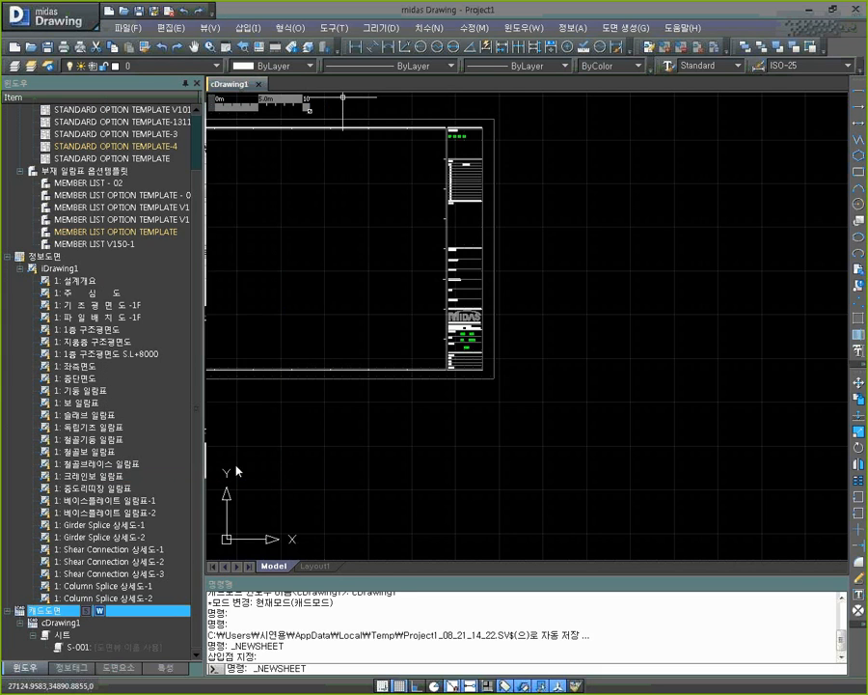
{"action": "left_click", "coordinate": [498, 377]}
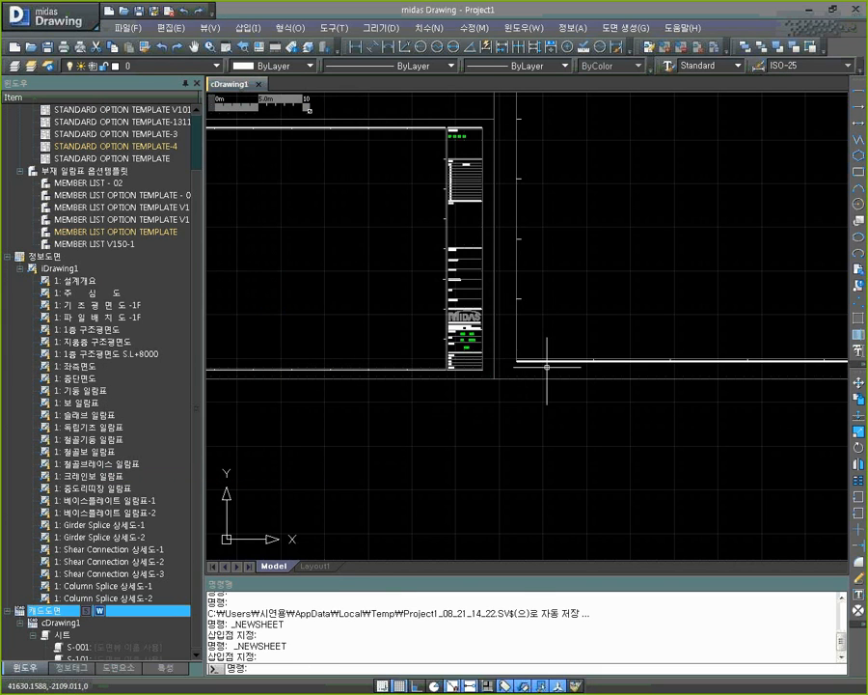
Start an incremental copy (ICO) of sheet S-101, using the sheet number in its title block as the value to increment
{"action": "middle_click_drag", "start_coordinate": [548, 367], "coordinate": [353, 409]}
{"action": "scroll", "coordinate": [353, 409], "scroll_direction": "down", "scroll_amount": 3}
{"action": "middle_click_drag", "start_coordinate": [532, 388], "coordinate": [450, 367]}
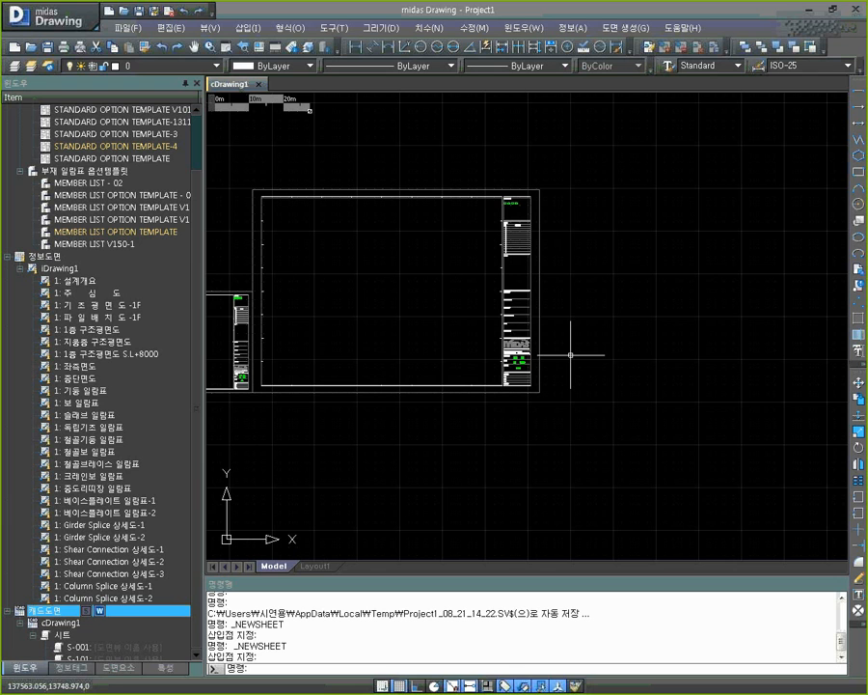
{"action": "middle_click_drag", "start_coordinate": [589, 400], "coordinate": [606, 393]}
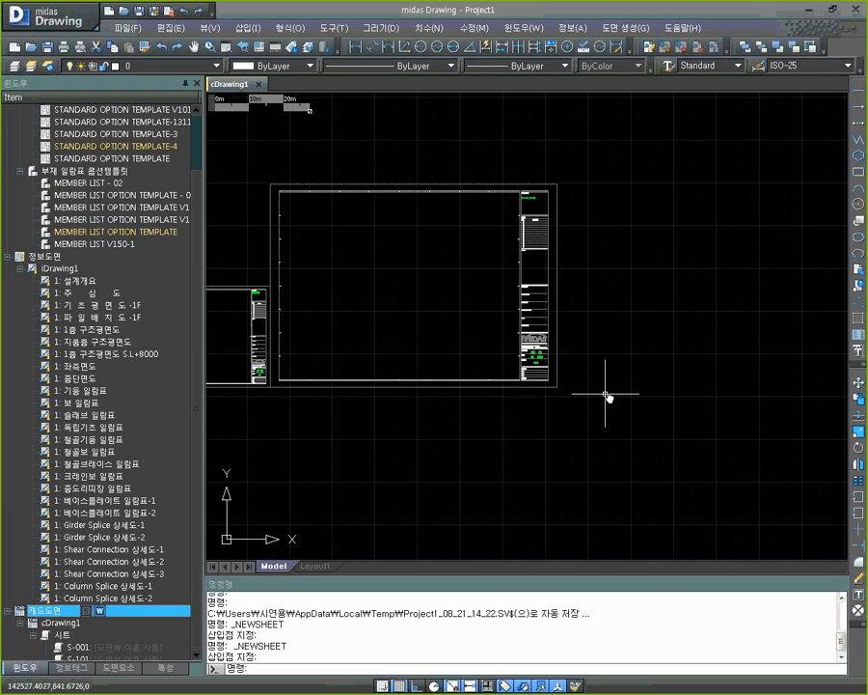
{"action": "type", "text": "ICO"}
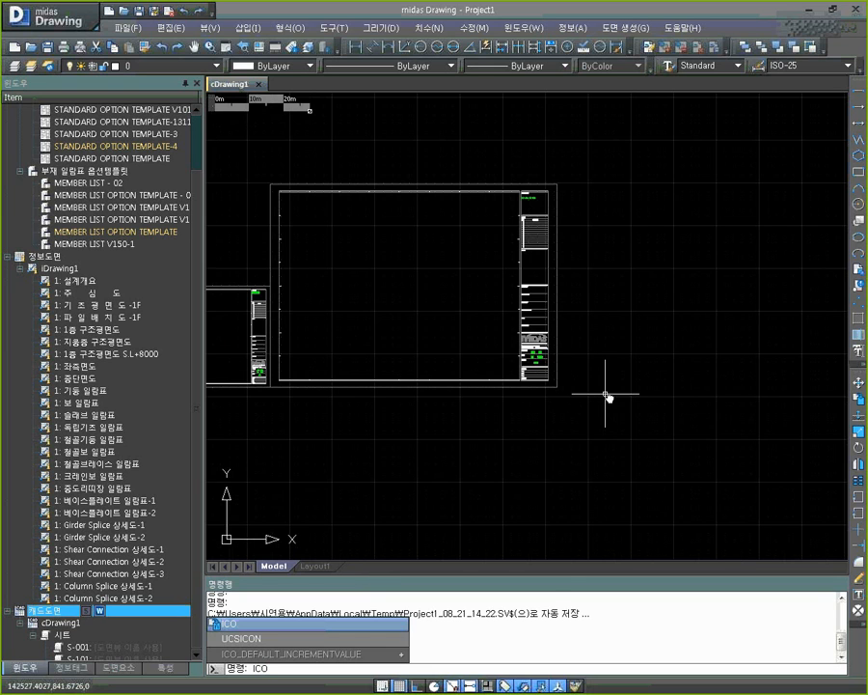
{"action": "key", "text": "Return"}
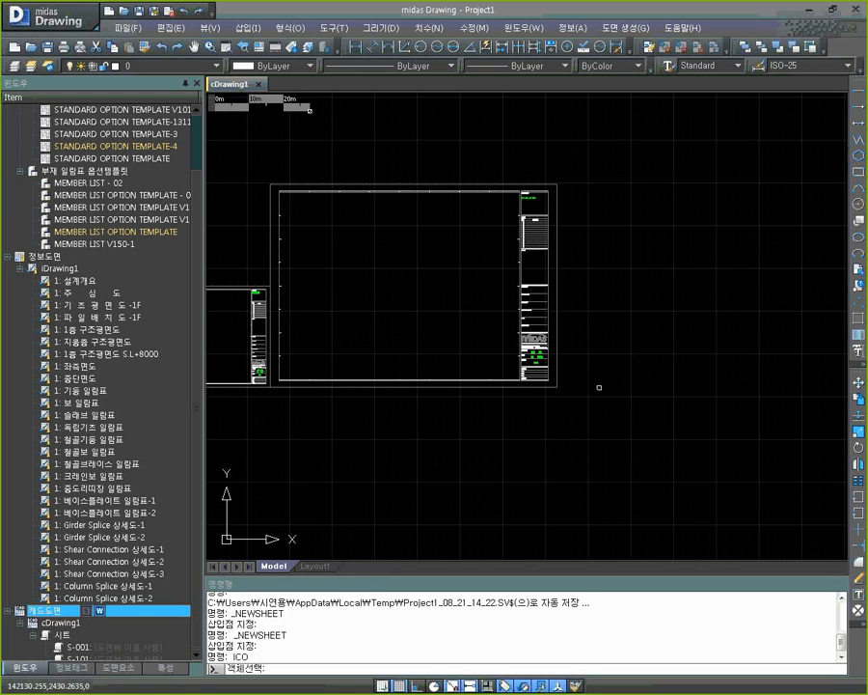
{"action": "left_click", "coordinate": [566, 411]}
{"action": "left_click", "coordinate": [440, 252]}
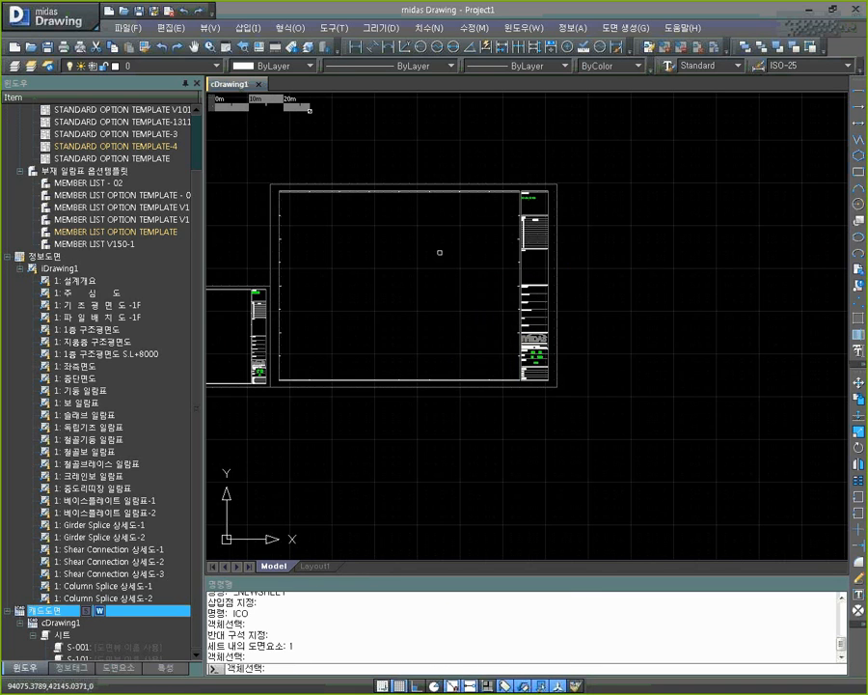
{"action": "key", "text": "Return"}
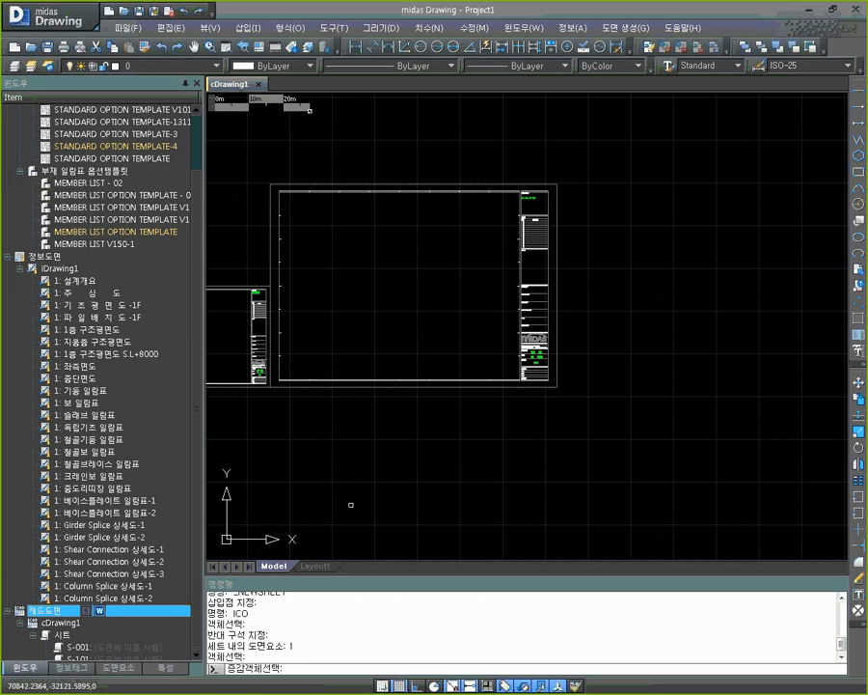
{"action": "scroll", "coordinate": [553, 360], "scroll_direction": "up", "scroll_amount": 6}
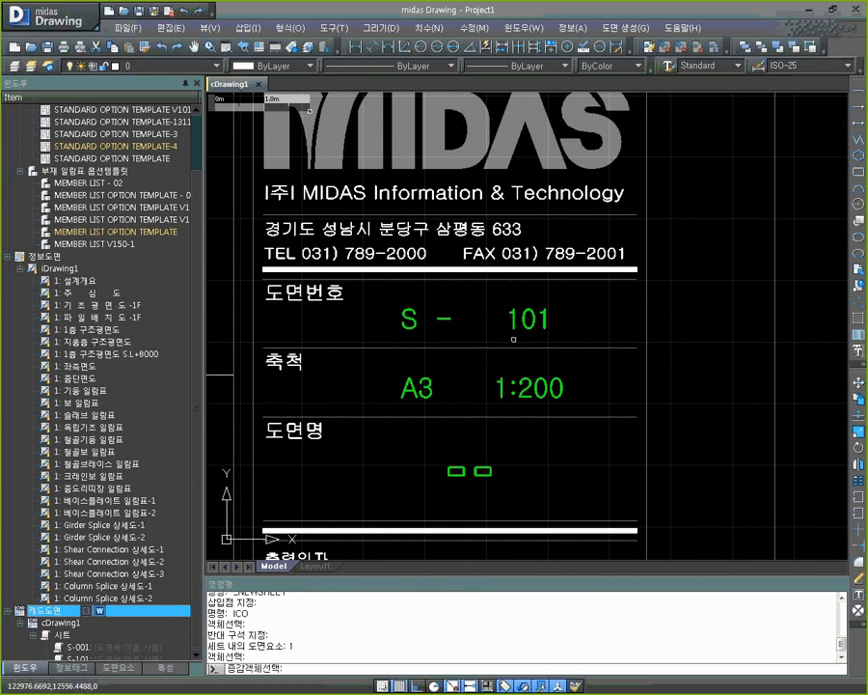
{"action": "left_click", "coordinate": [498, 326]}
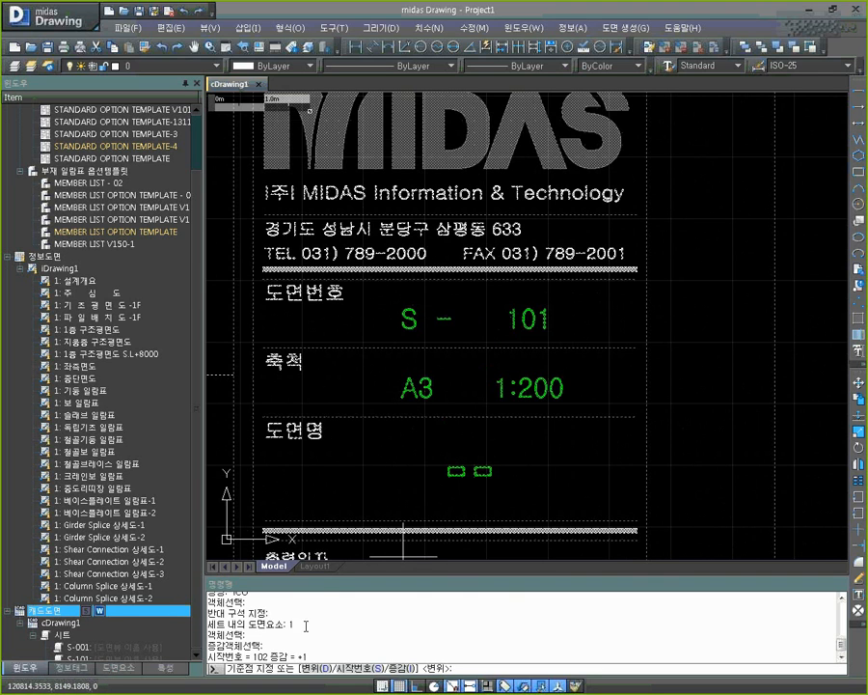
Set the incremental copy's start number to 201 and use the lower-left outer corner of sheet S-101 as base point
{"action": "left_click_drag", "start_coordinate": [208, 656], "coordinate": [264, 657]}
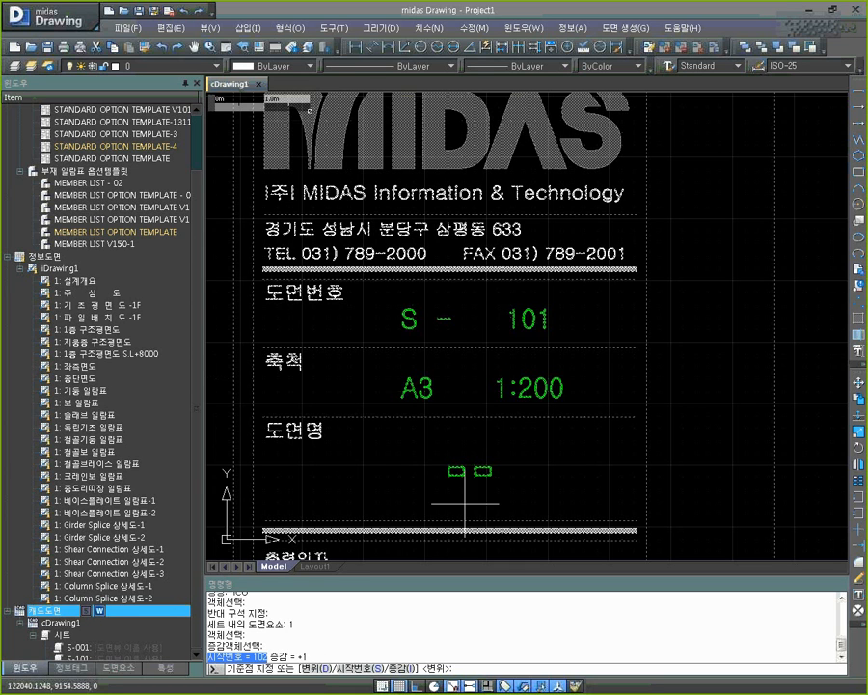
{"action": "middle_click_drag", "start_coordinate": [469, 465], "coordinate": [556, 358]}
{"action": "scroll", "coordinate": [539, 399], "scroll_direction": "down", "scroll_amount": 5}
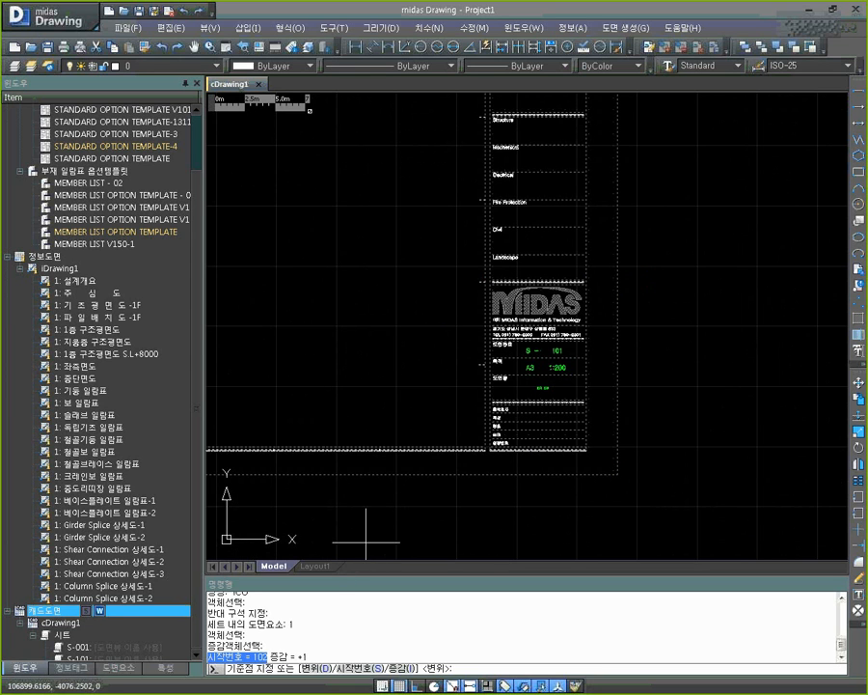
{"action": "middle_click_drag", "start_coordinate": [350, 522], "coordinate": [421, 473]}
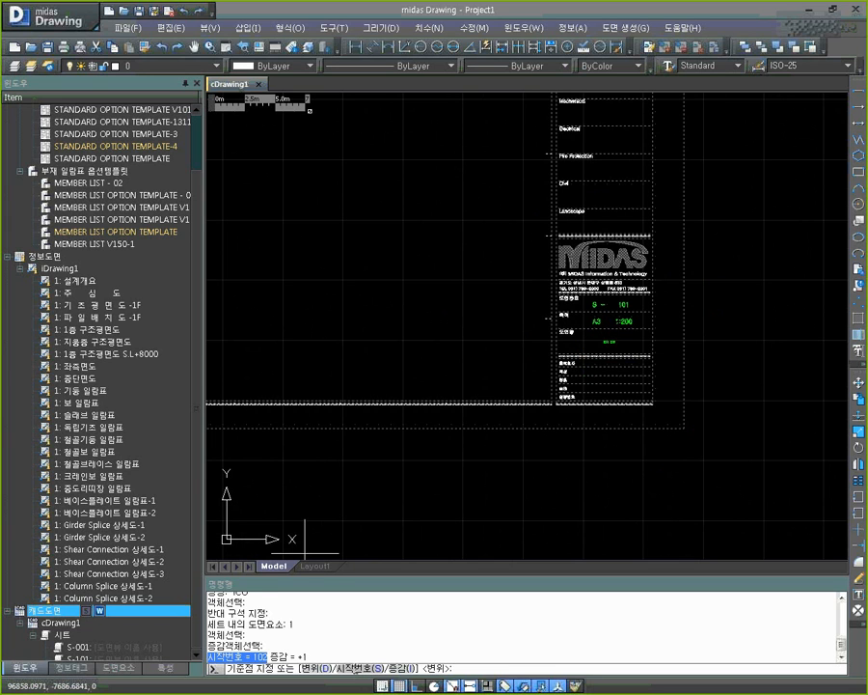
{"action": "type", "text": "s"}
{"action": "key", "text": "Return"}
{"action": "type", "text": "20"}
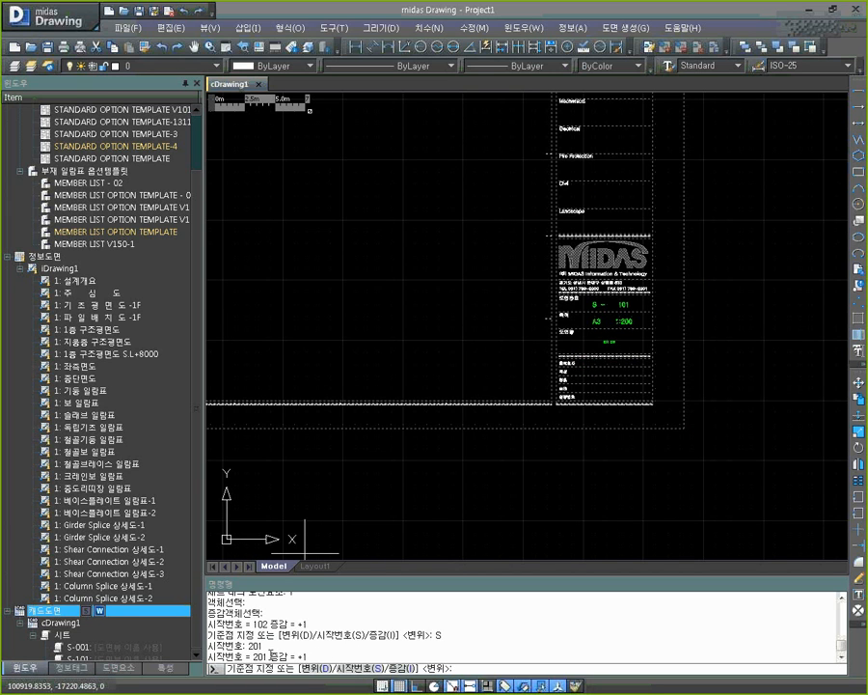
{"action": "mouse_move", "coordinate": [338, 469]}
{"action": "middle_mouse_down"}
{"action": "mouse_move", "coordinate": [610, 463]}
{"action": "mouse_move", "coordinate": [576, 458]}
{"action": "middle_mouse_up"}
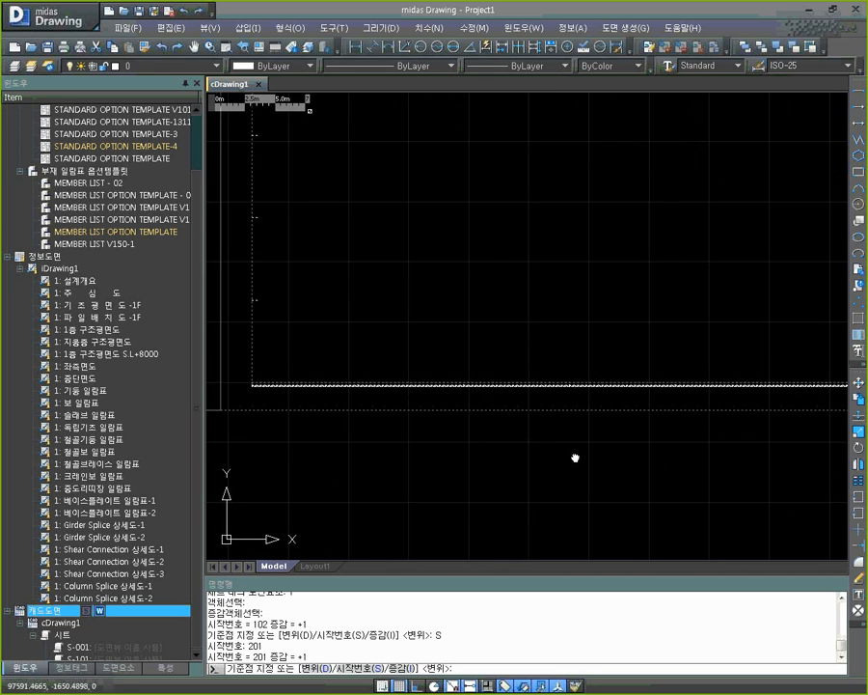
{"action": "left_click", "coordinate": [226, 409]}
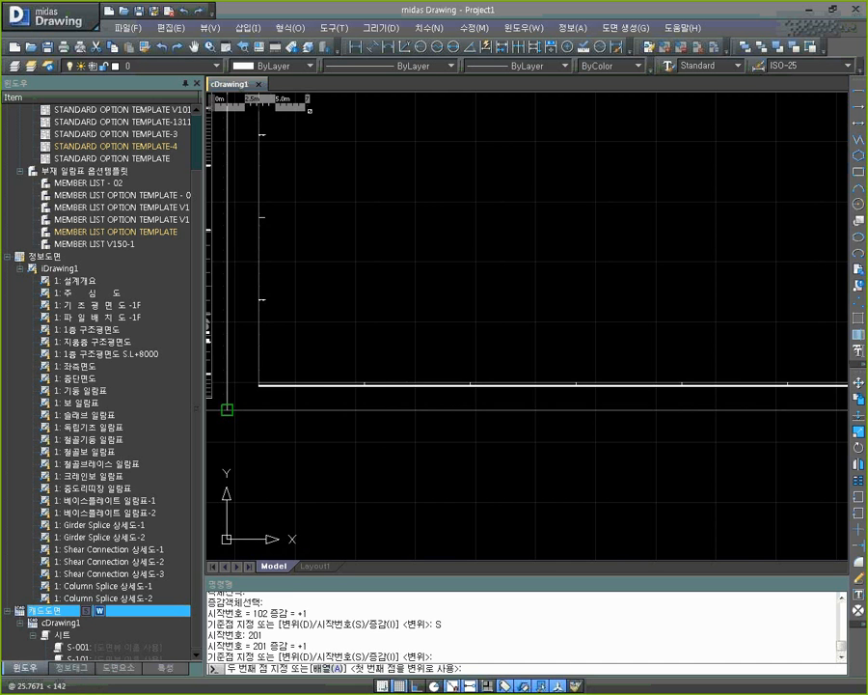
Place two incremental copies of the selected sheet, numbered from 201: one directly beside it and one above that copy
{"action": "scroll", "coordinate": [227, 410], "scroll_direction": "down", "scroll_amount": 3}
{"action": "scroll", "coordinate": [457, 401], "scroll_direction": "up", "scroll_amount": 1}
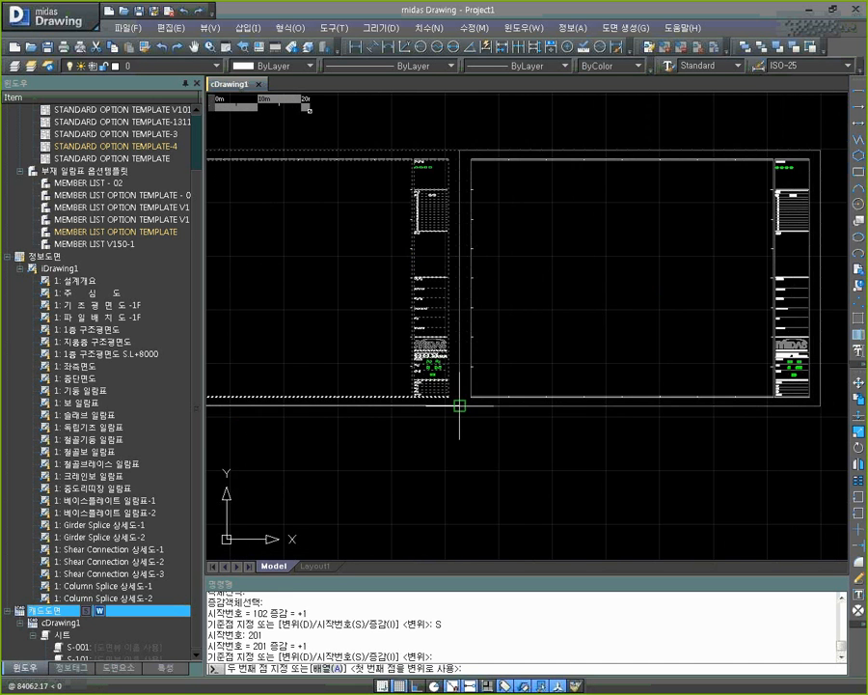
{"action": "left_click", "coordinate": [460, 406]}
{"action": "middle_click_drag", "start_coordinate": [596, 425], "coordinate": [453, 463]}
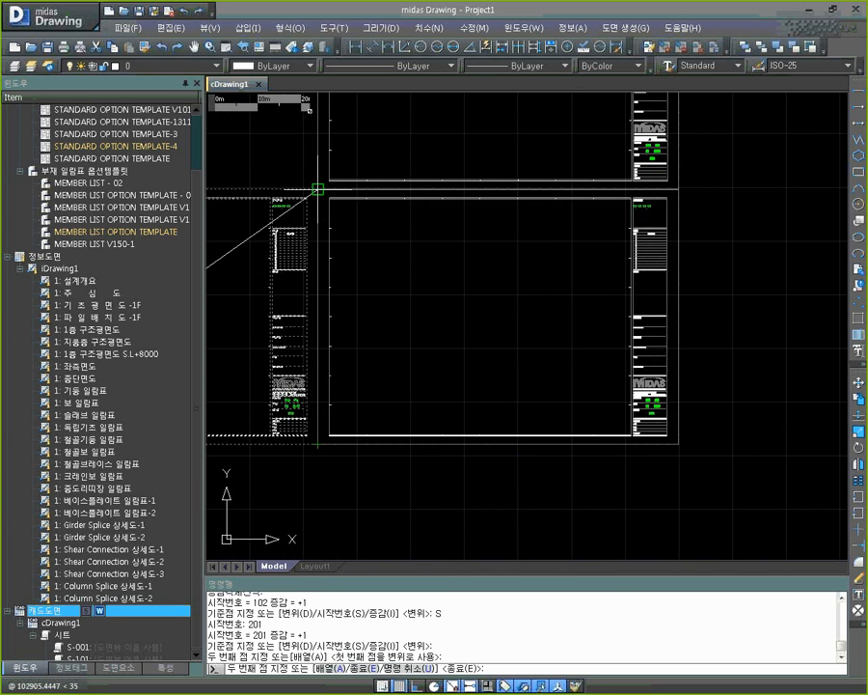
{"action": "left_click", "coordinate": [317, 188]}
{"action": "left_click", "coordinate": [414, 282]}
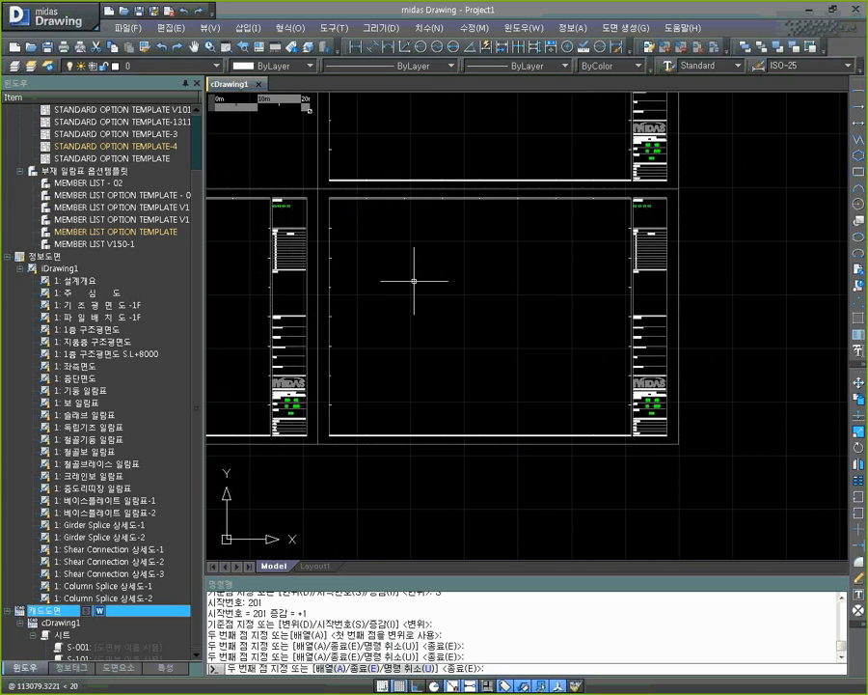
{"action": "key", "text": "Return"}
Start an incremental copy of sheet S-201 using its drawing number as the incrementing text, with starting number 301
{"action": "scroll", "coordinate": [630, 393], "scroll_direction": "up", "scroll_amount": 4}
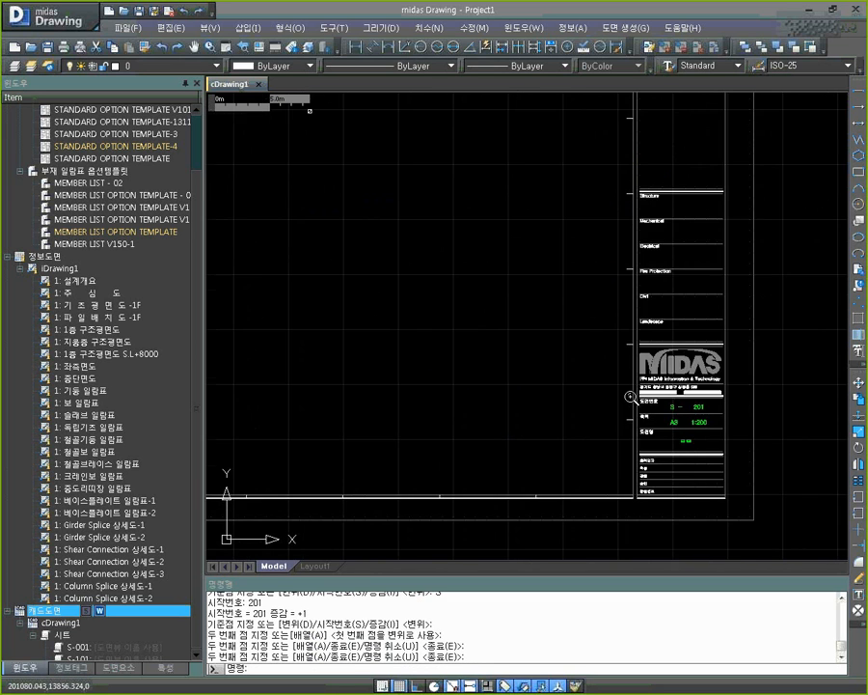
{"action": "scroll", "coordinate": [733, 398], "scroll_direction": "down", "scroll_amount": 3}
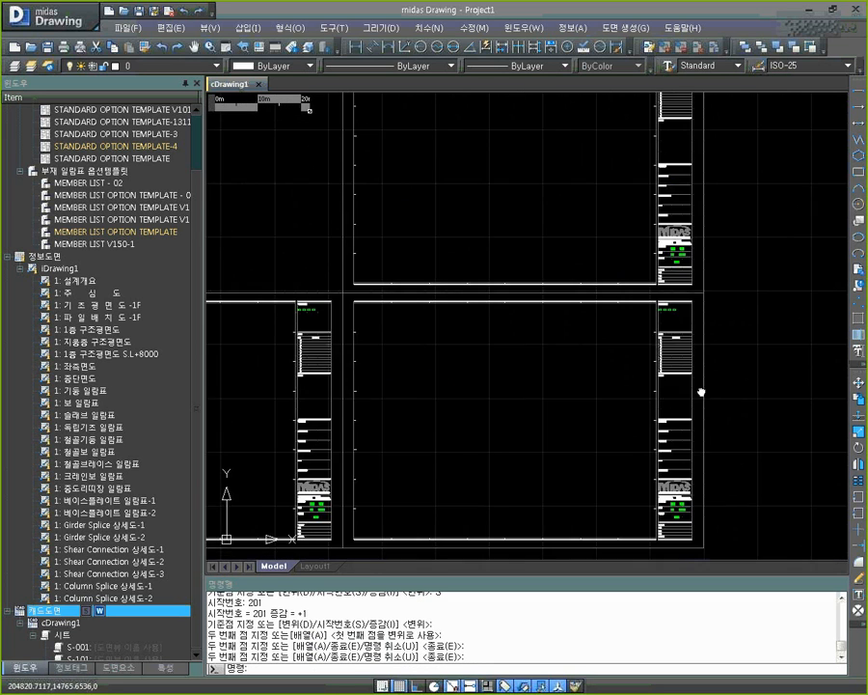
{"action": "scroll", "coordinate": [681, 262], "scroll_direction": "up", "scroll_amount": 3}
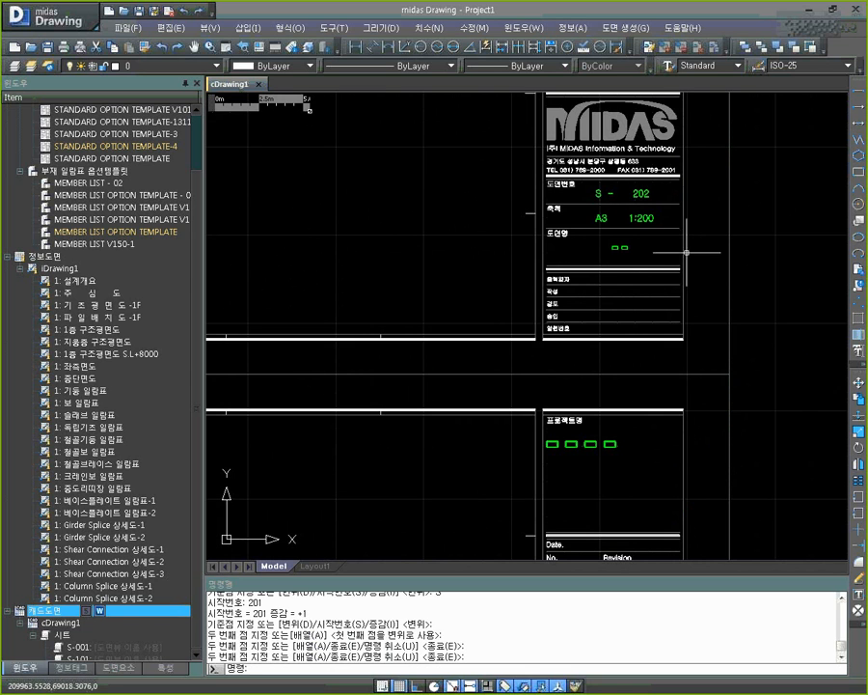
{"action": "scroll", "coordinate": [636, 294], "scroll_direction": "down", "scroll_amount": 5}
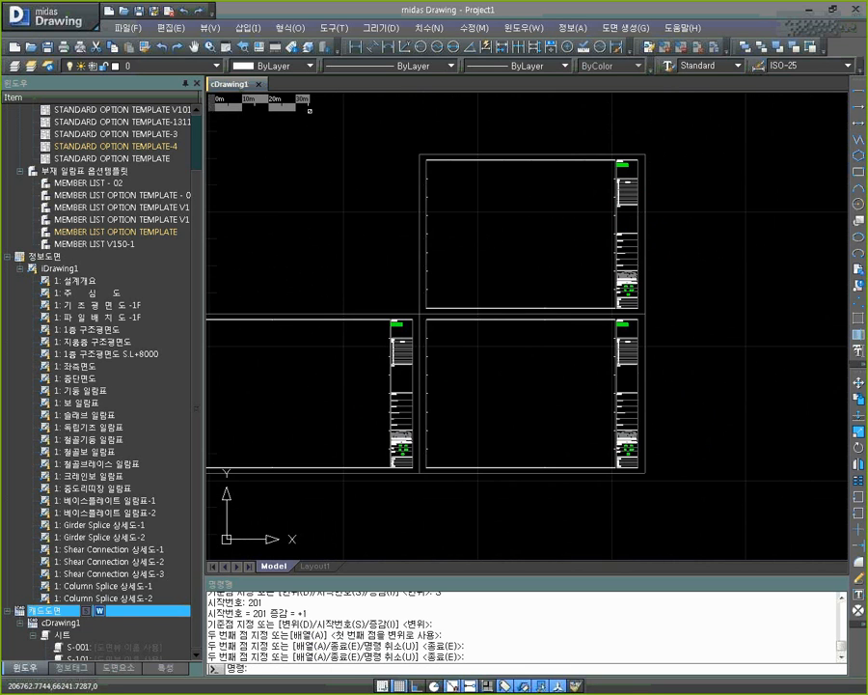
{"action": "middle_click_drag", "start_coordinate": [688, 384], "coordinate": [603, 316]}
{"action": "key", "text": "Return"}
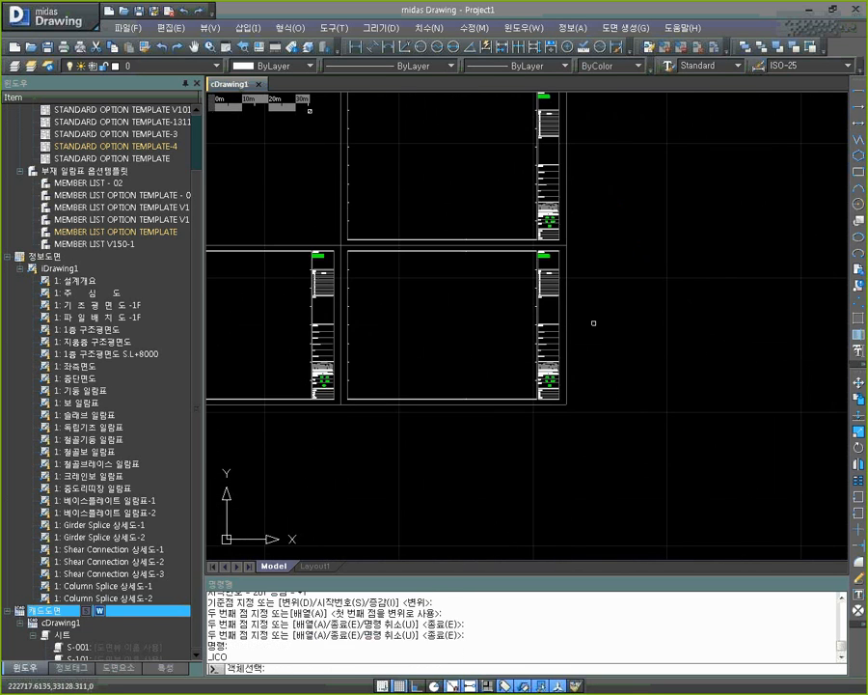
{"action": "left_click", "coordinate": [593, 323]}
{"action": "left_click", "coordinate": [548, 355]}
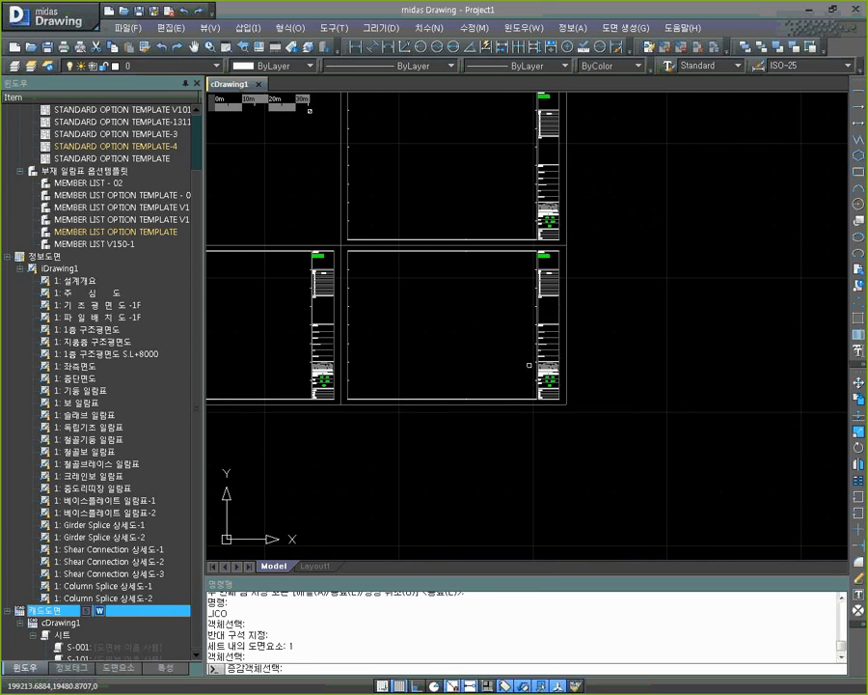
{"action": "scroll", "coordinate": [529, 364], "scroll_direction": "up", "scroll_amount": 8}
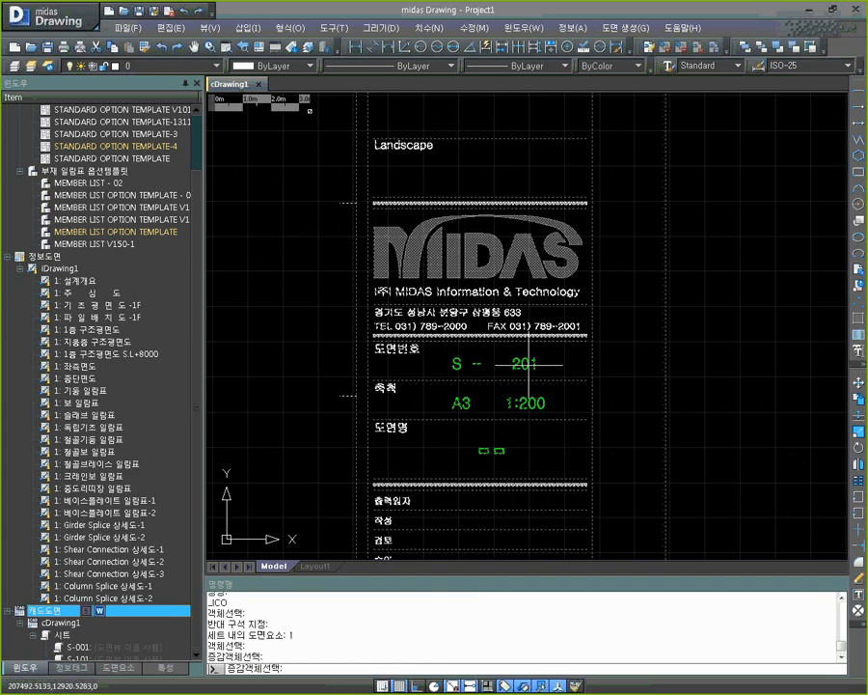
{"action": "left_click", "coordinate": [529, 365]}
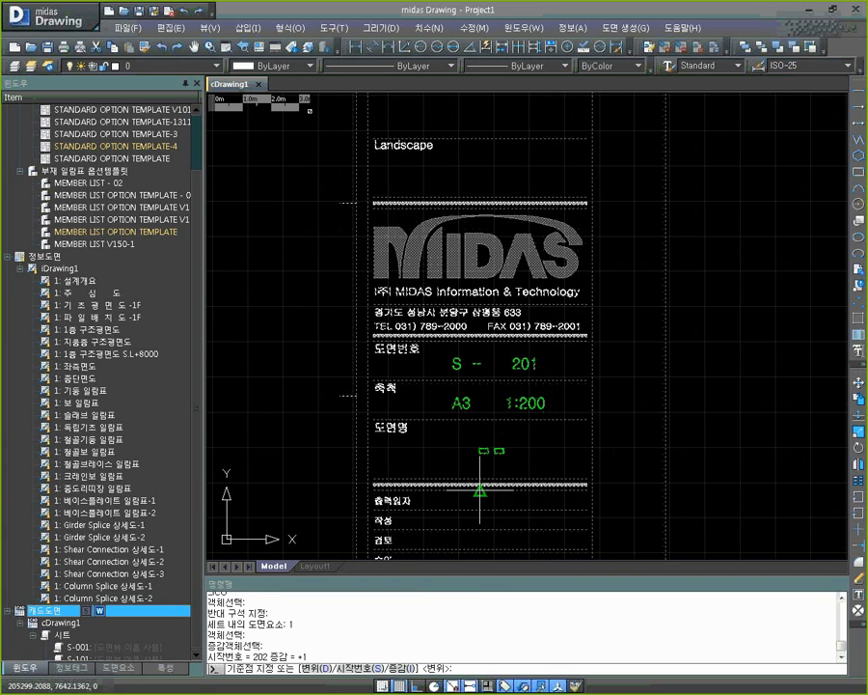
{"action": "left_click", "coordinate": [357, 669]}
{"action": "type", "text": "3"}
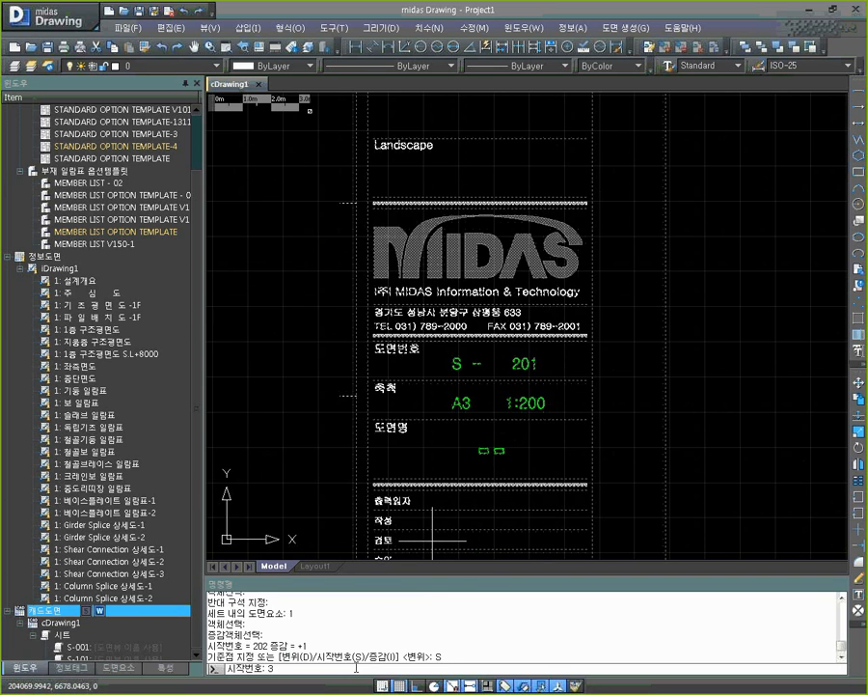
{"action": "type", "text": "01"}
{"action": "key", "text": "Return"}
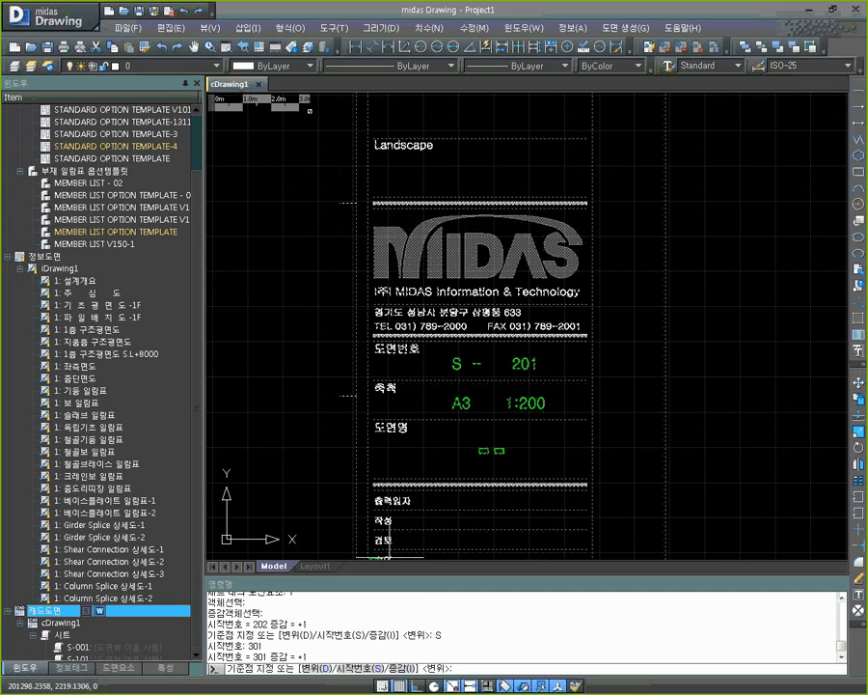
Place three copies in a row beside sheet S-201, using the frame's lower-left corner as base point, and end the copy
{"action": "scroll", "coordinate": [630, 459], "scroll_direction": "down", "scroll_amount": 10}
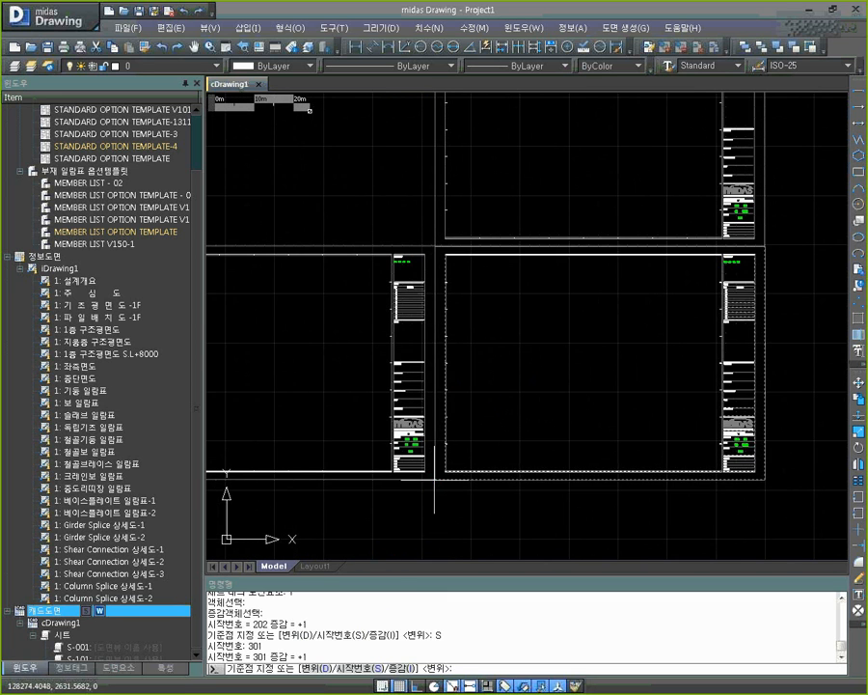
{"action": "left_click", "coordinate": [435, 479]}
{"action": "middle_click_drag", "start_coordinate": [599, 489], "coordinate": [294, 479]}
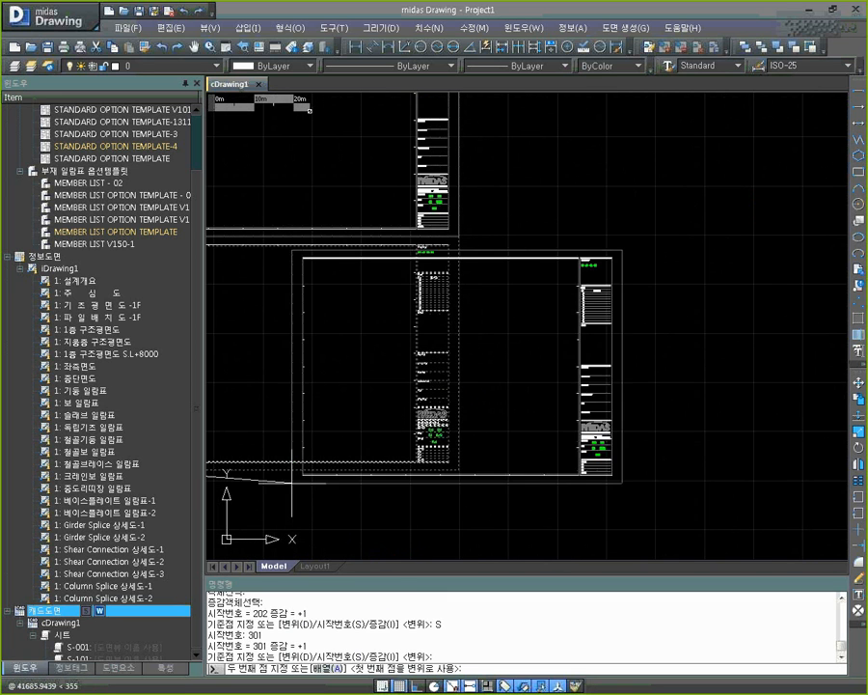
{"action": "left_click", "coordinate": [459, 470]}
{"action": "middle_click_drag", "start_coordinate": [536, 492], "coordinate": [364, 472]}
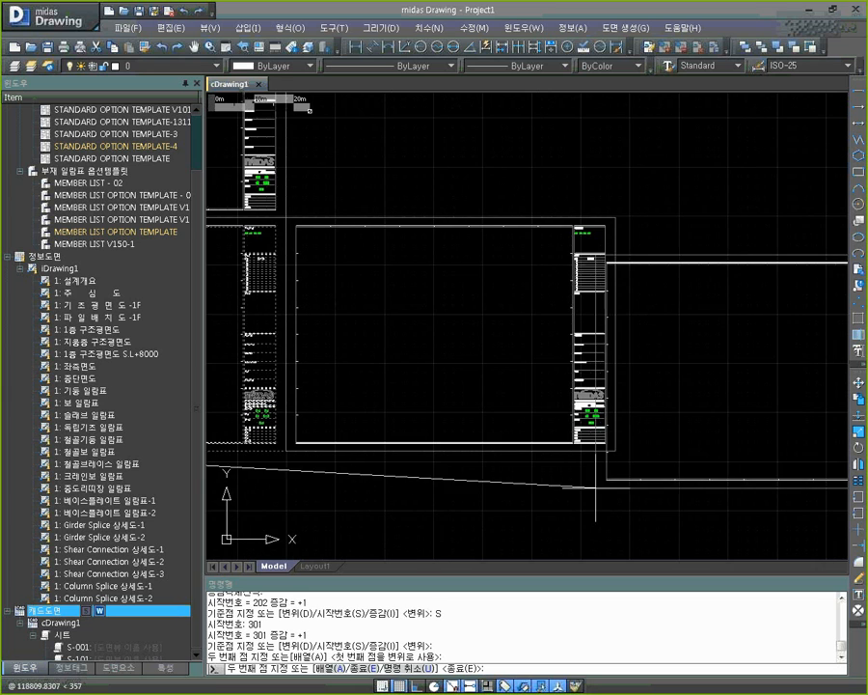
{"action": "left_click", "coordinate": [616, 451]}
{"action": "middle_click_drag", "start_coordinate": [669, 475], "coordinate": [447, 444]}
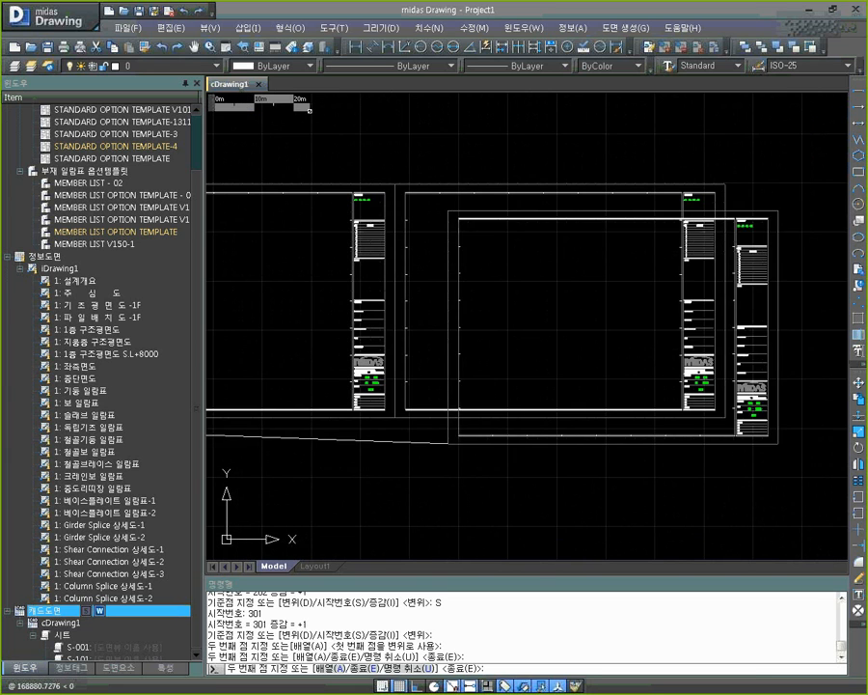
{"action": "left_click", "coordinate": [724, 417]}
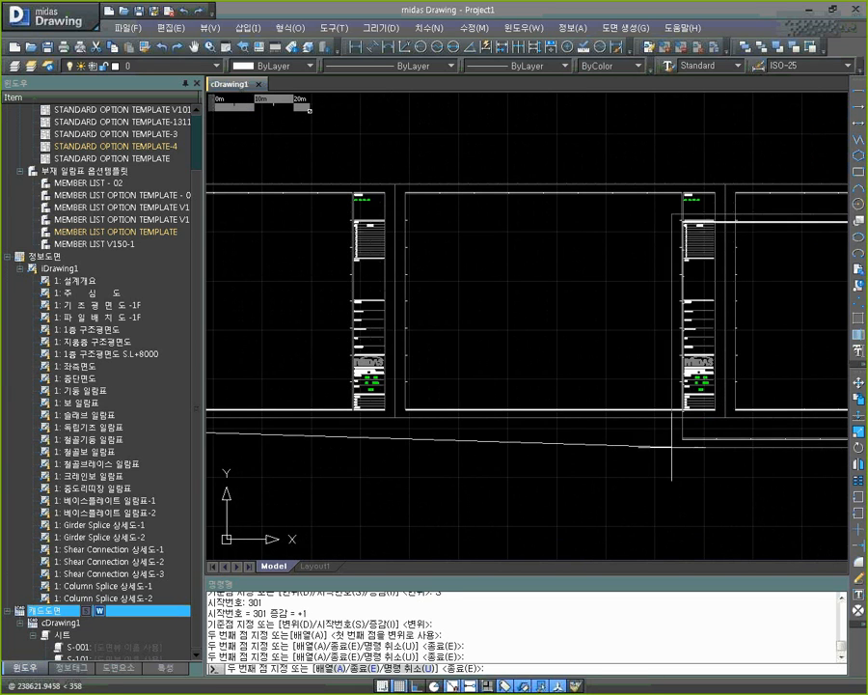
{"action": "key", "text": "Return"}
Start an incremental copy of sheet S-303 using its drawing number as the incrementing text, with starting number 401
{"action": "middle_click_drag", "start_coordinate": [682, 454], "coordinate": [306, 438]}
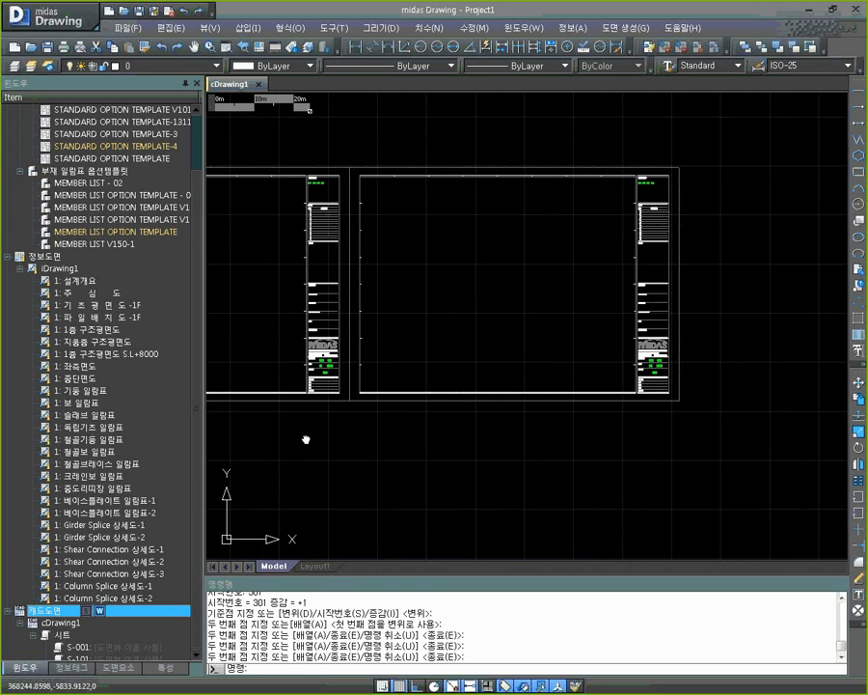
{"action": "scroll", "coordinate": [645, 371], "scroll_direction": "up", "scroll_amount": 5}
{"action": "scroll", "coordinate": [644, 370], "scroll_direction": "down", "scroll_amount": 5}
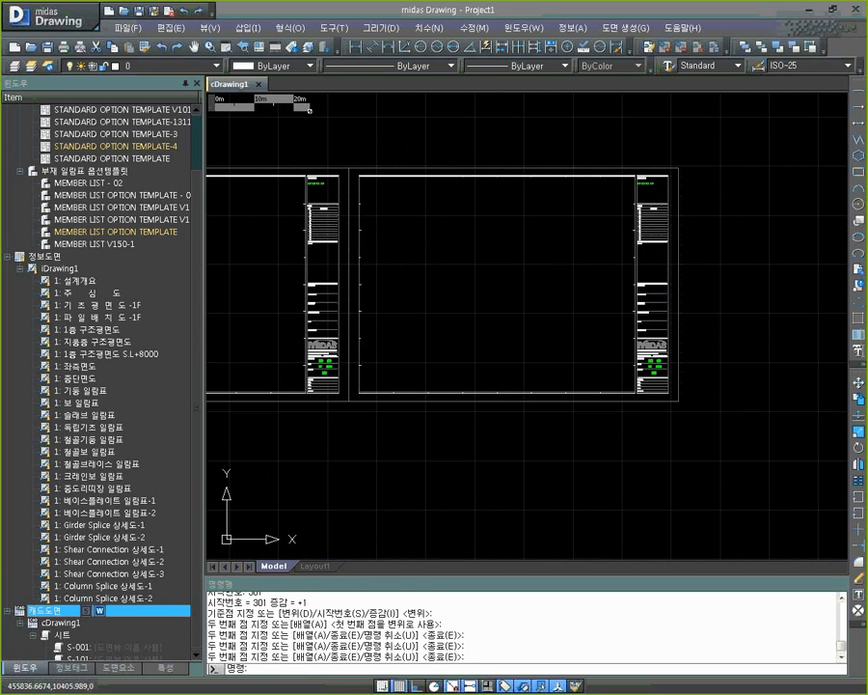
{"action": "scroll", "coordinate": [632, 386], "scroll_direction": "down", "scroll_amount": 2}
{"action": "middle_click_drag", "start_coordinate": [616, 363], "coordinate": [559, 349]}
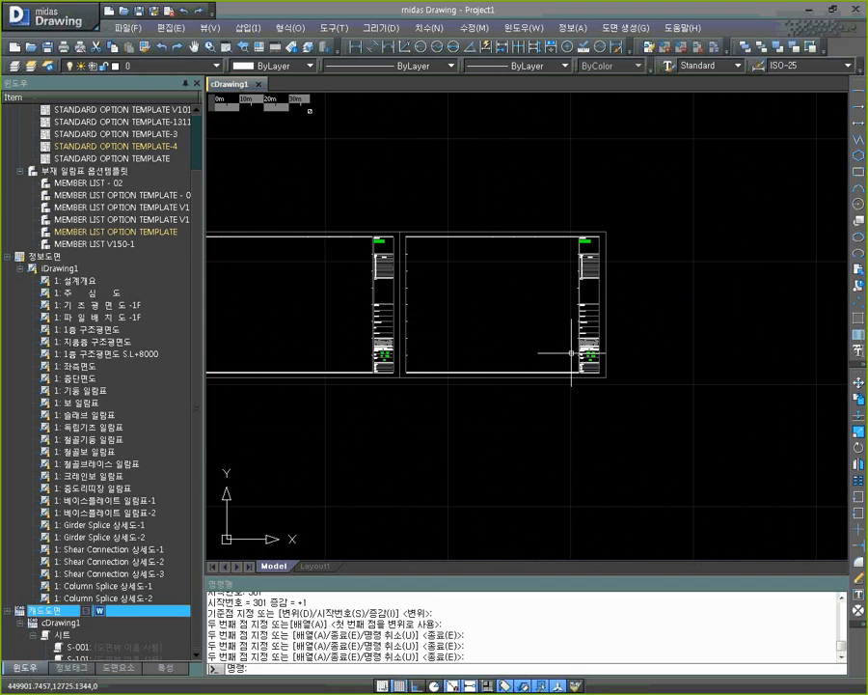
{"action": "scroll", "coordinate": [585, 354], "scroll_direction": "up", "scroll_amount": 5}
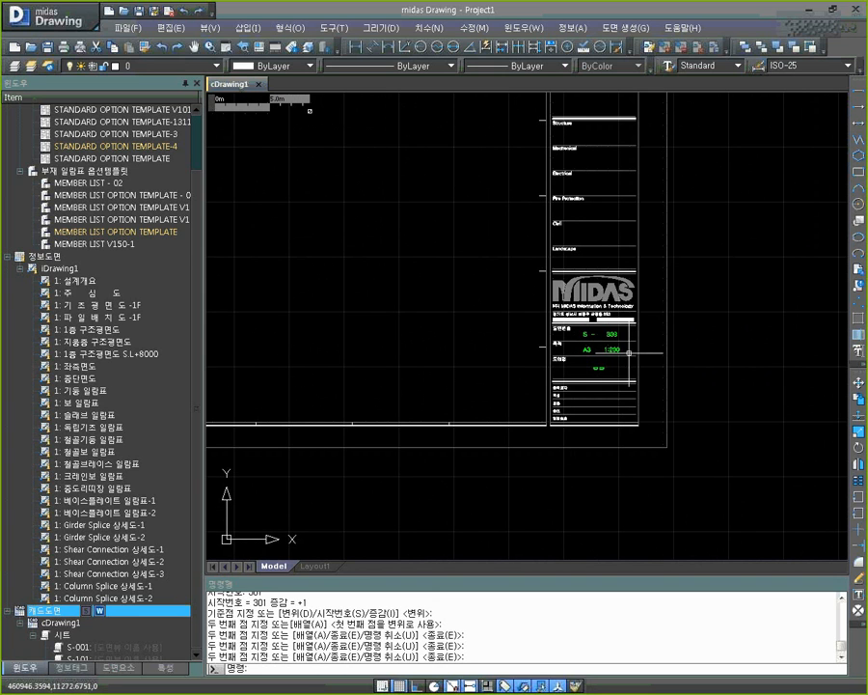
{"action": "left_click", "coordinate": [685, 291]}
{"action": "left_click", "coordinate": [721, 340]}
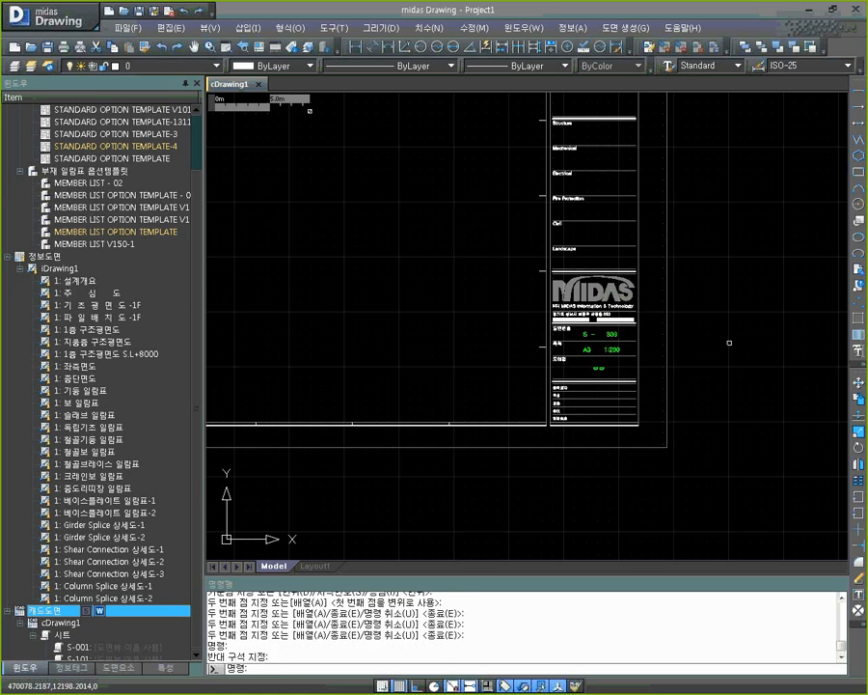
{"action": "left_click", "coordinate": [725, 331]}
{"action": "left_click", "coordinate": [557, 387]}
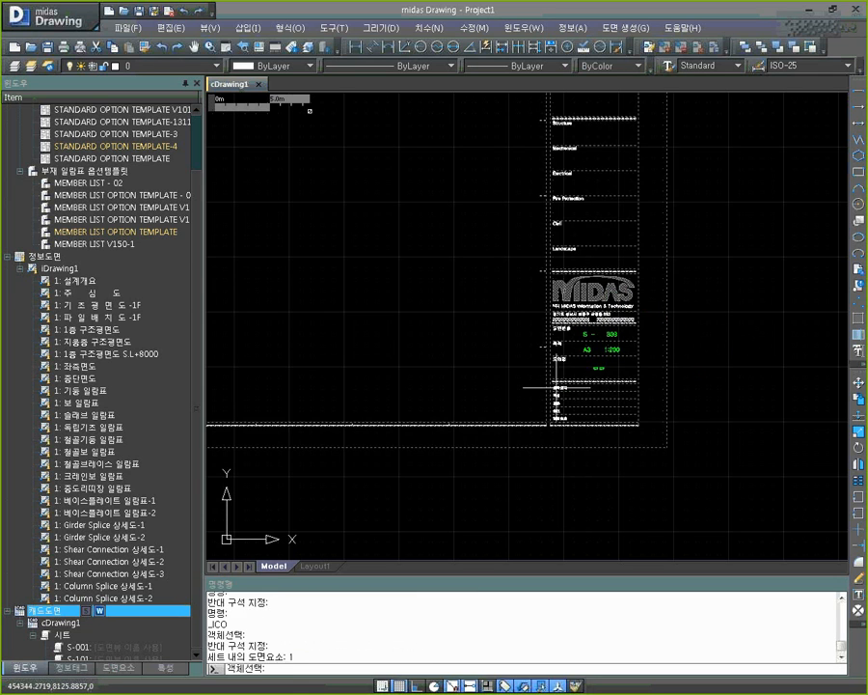
{"action": "key", "text": "Return"}
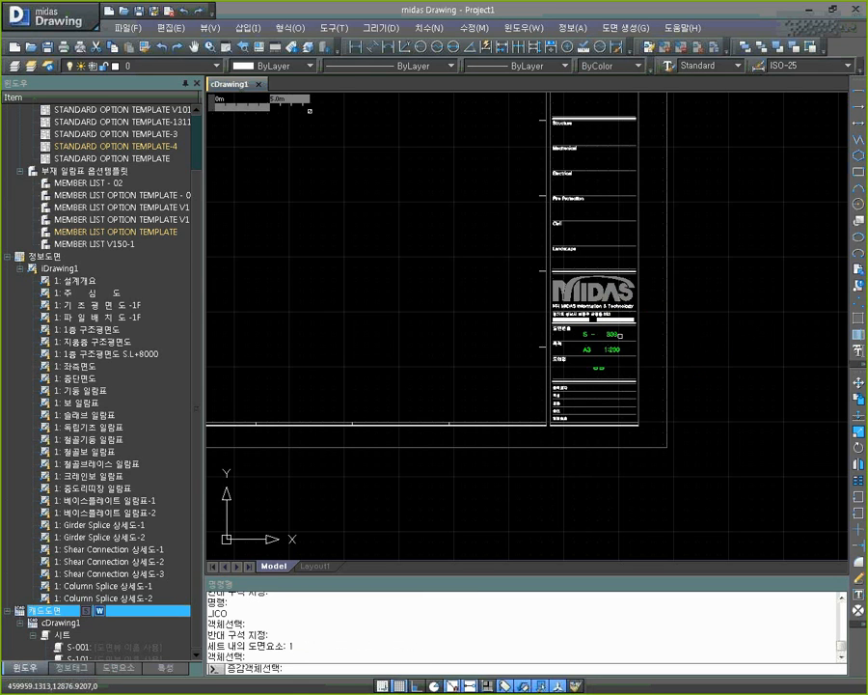
{"action": "left_click", "coordinate": [619, 334]}
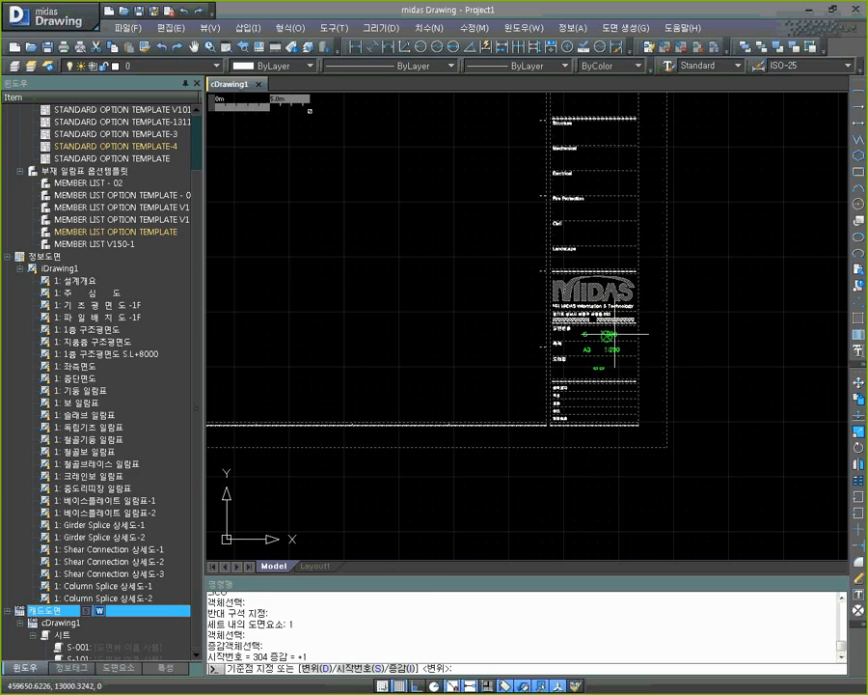
{"action": "left_click", "coordinate": [365, 670]}
{"action": "type", "text": "401"}
{"action": "key", "text": "Return"}
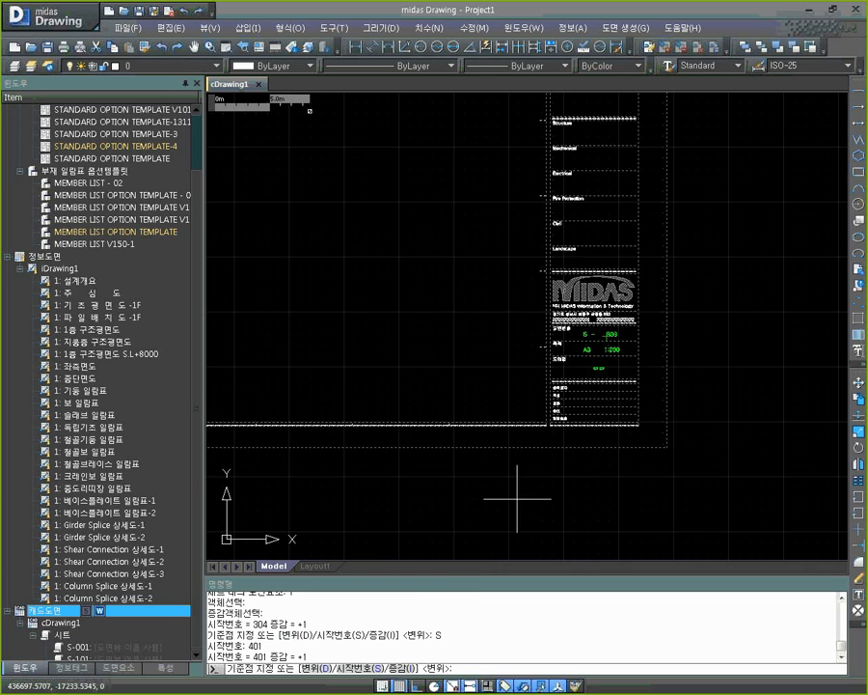
Place one copy directly beside sheet S-303, using the frame's lower-left corner as base point, and end the copy
{"action": "middle_click_drag", "start_coordinate": [513, 494], "coordinate": [608, 455]}
{"action": "scroll", "coordinate": [413, 460], "scroll_direction": "down", "scroll_amount": 5}
{"action": "left_click", "coordinate": [440, 454]}
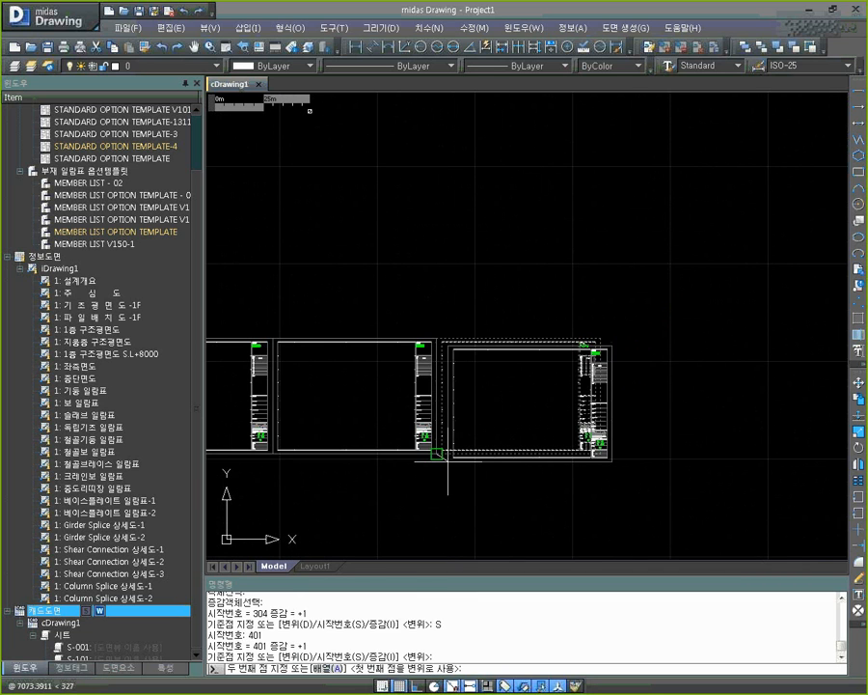
{"action": "left_click", "coordinate": [600, 453]}
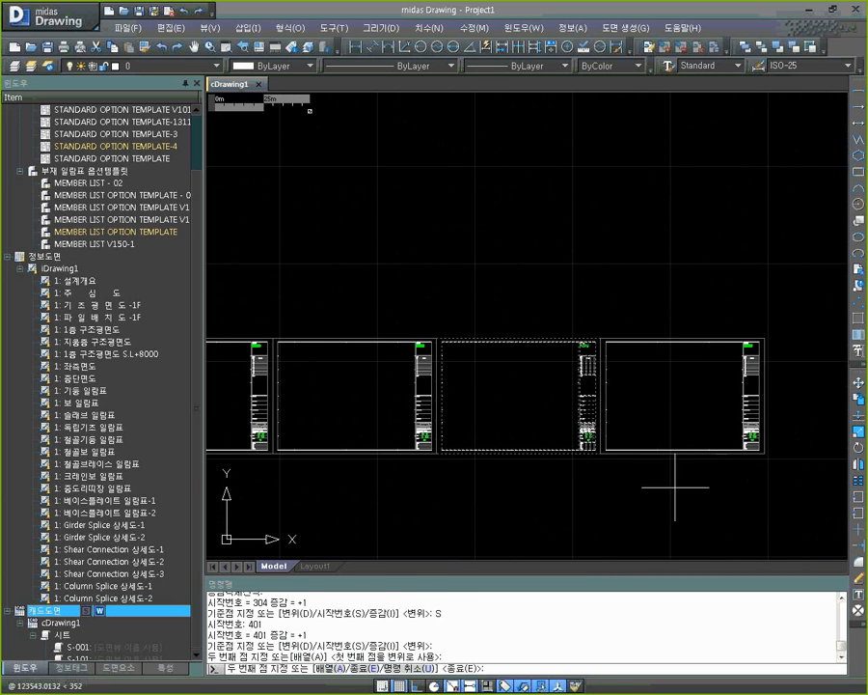
{"action": "middle_click_drag", "start_coordinate": [673, 484], "coordinate": [468, 461]}
{"action": "key", "text": "Return"}
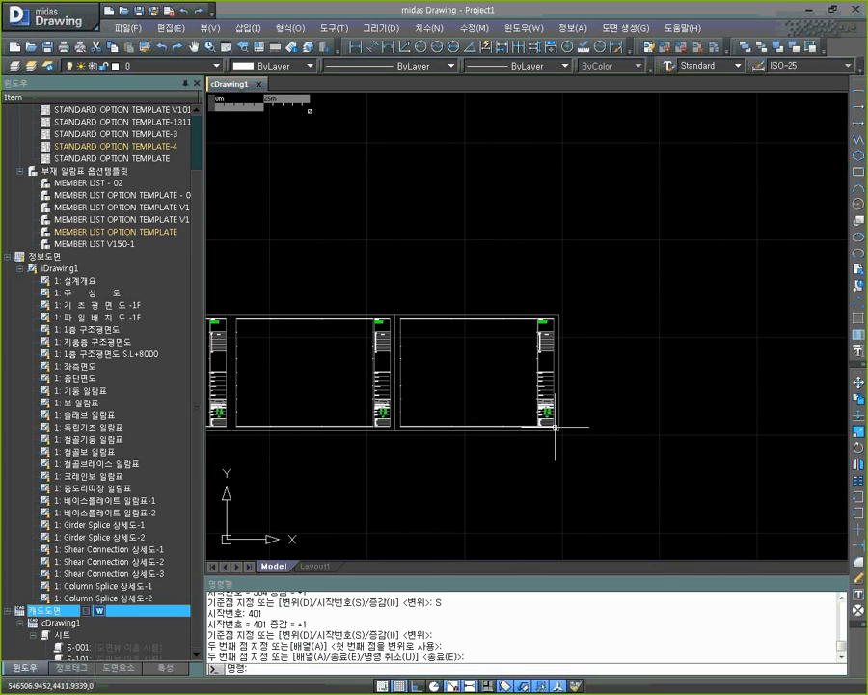
Create a new sheet numbered S-501 at scale 1:60 and insert it at the lower-right corner of sheet S-401's frame
{"action": "scroll", "coordinate": [583, 413], "scroll_direction": "up", "scroll_amount": 5}
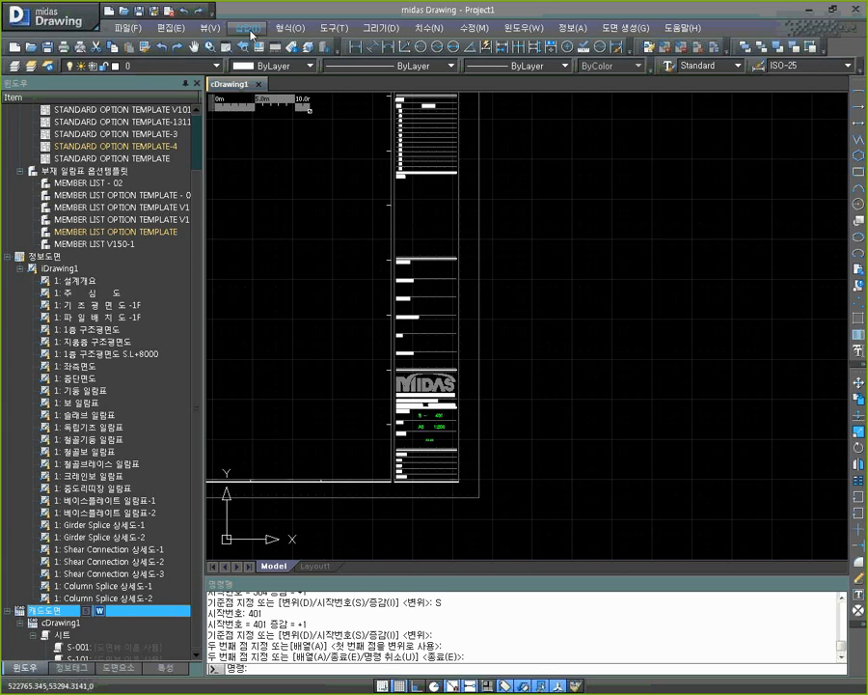
{"action": "left_click", "coordinate": [249, 27]}
{"action": "left_click", "coordinate": [258, 54]}
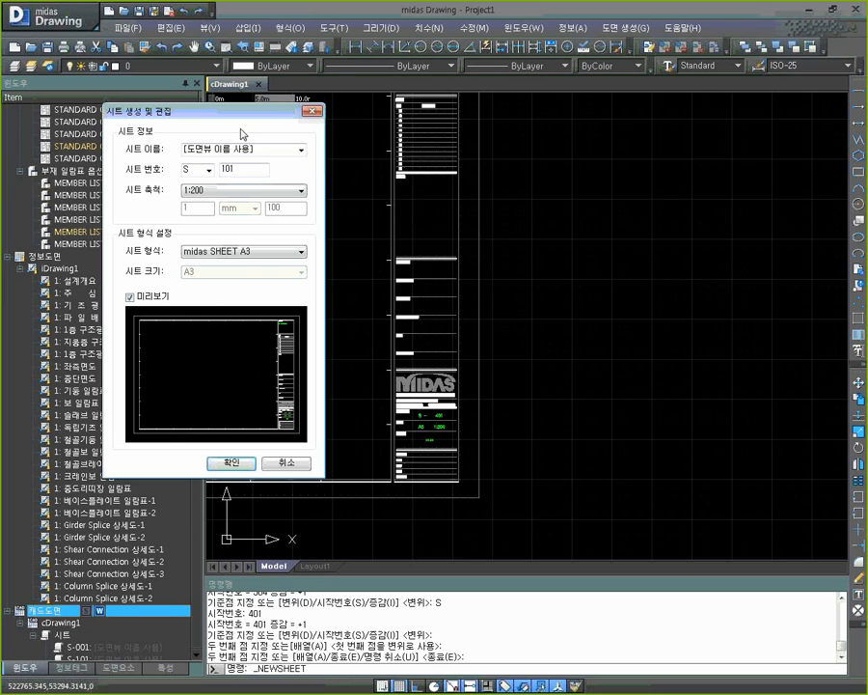
{"action": "double_click", "coordinate": [252, 172]}
{"action": "left_click", "coordinate": [244, 192]}
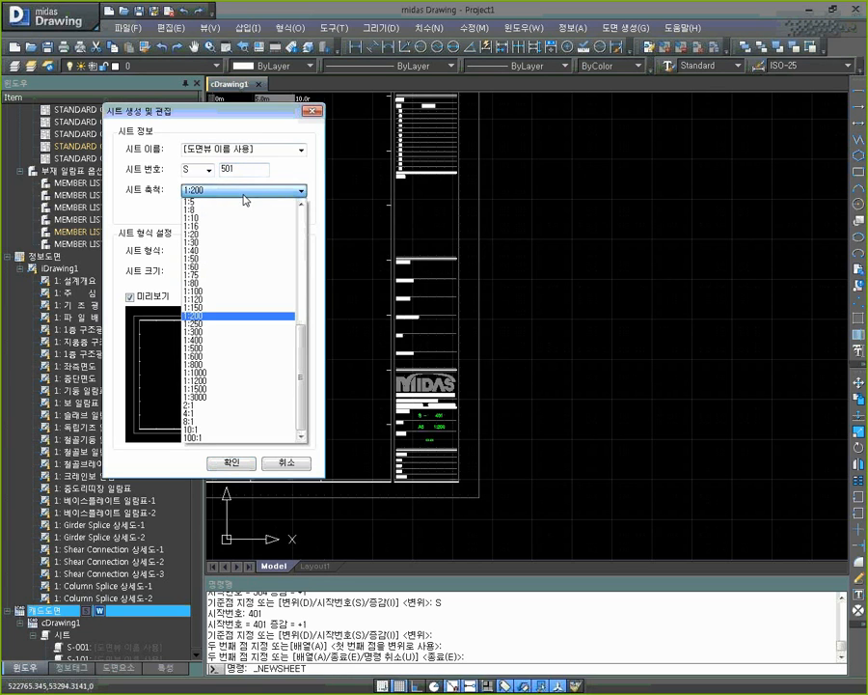
{"action": "left_click", "coordinate": [230, 268]}
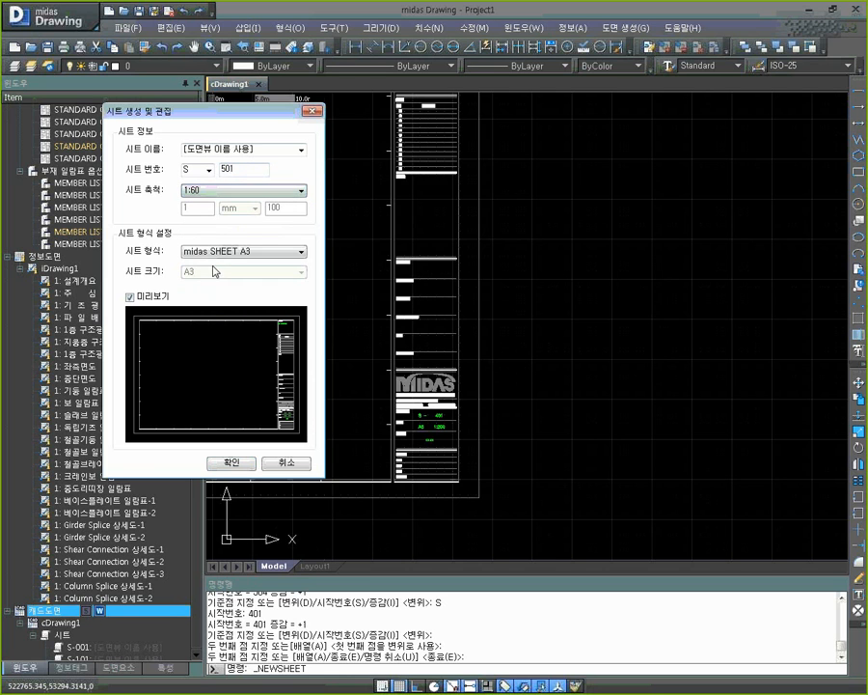
{"action": "left_click", "coordinate": [233, 466]}
{"action": "left_click", "coordinate": [471, 494]}
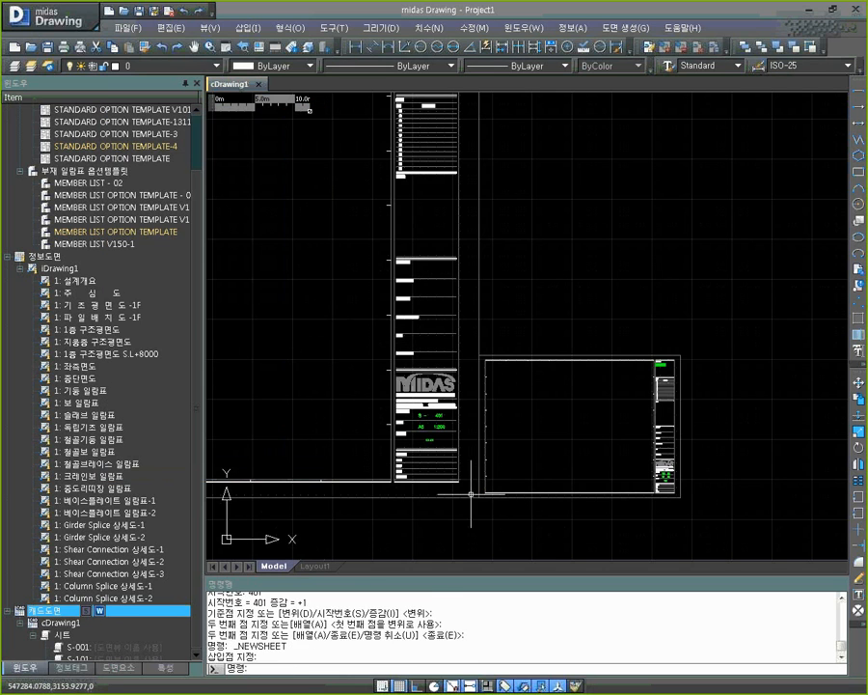
Examine the title block of sheet S-501 and the overall arrangement of the drawing sheets
{"action": "scroll", "coordinate": [674, 485], "scroll_direction": "up", "scroll_amount": 3}
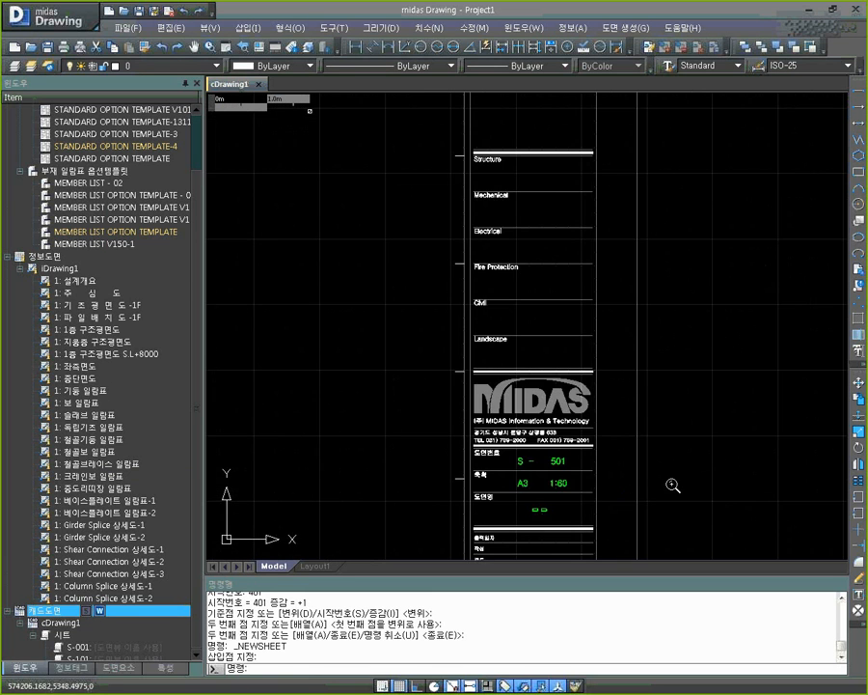
{"action": "middle_click_drag", "start_coordinate": [564, 520], "coordinate": [564, 464]}
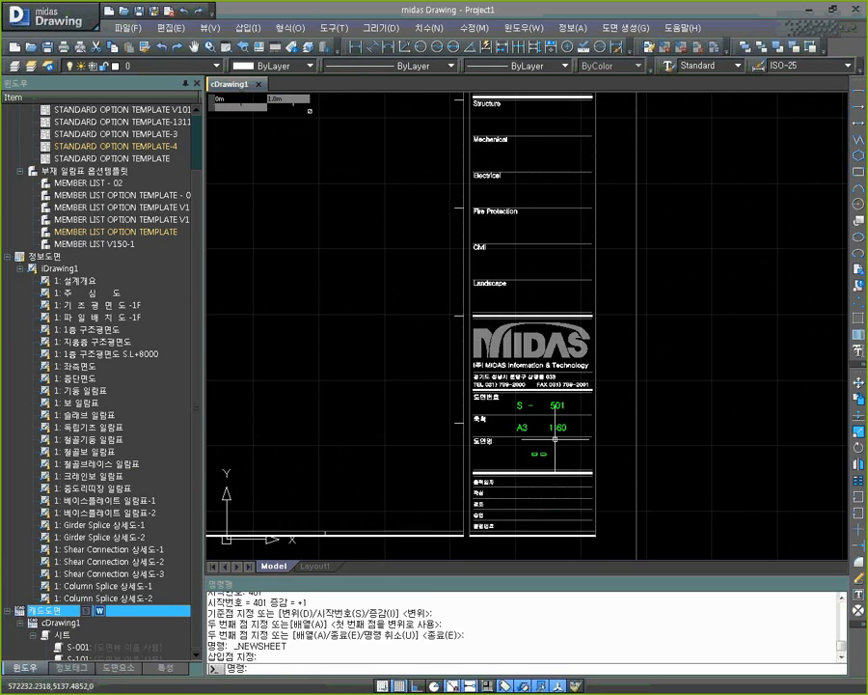
{"action": "scroll", "coordinate": [556, 439], "scroll_direction": "down", "scroll_amount": 5}
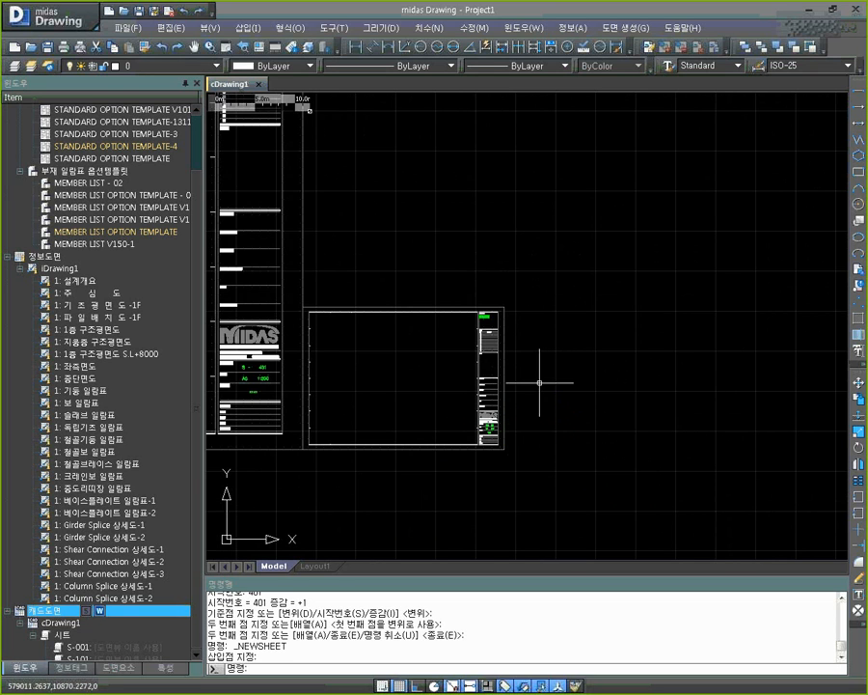
{"action": "mouse_move", "coordinate": [421, 383]}
{"action": "middle_mouse_down"}
{"action": "mouse_move", "coordinate": [496, 390]}
{"action": "mouse_move", "coordinate": [576, 376]}
{"action": "middle_mouse_up"}
{"action": "scroll", "coordinate": [576, 376], "scroll_direction": "down", "scroll_amount": 5}
{"action": "middle_click_drag", "start_coordinate": [517, 366], "coordinate": [535, 342]}
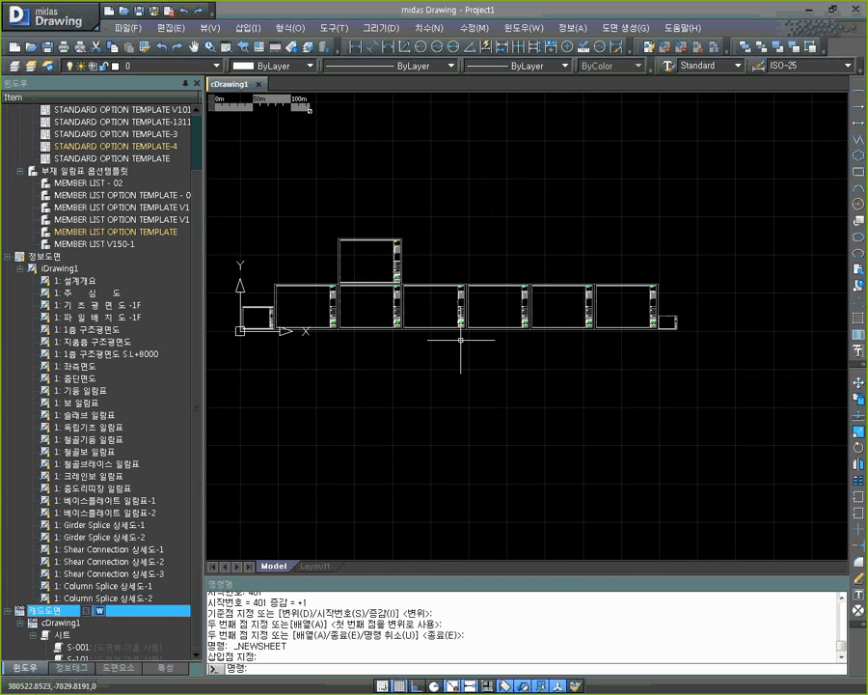
Insert the 설계개요 view from iDrawing1 into the upper-left area of sheet S-001
{"action": "mouse_move", "coordinate": [264, 327]}
{"action": "middle_mouse_down"}
{"action": "mouse_move", "coordinate": [379, 328]}
{"action": "mouse_move", "coordinate": [423, 303]}
{"action": "middle_mouse_up"}
{"action": "scroll", "coordinate": [383, 319], "scroll_direction": "up", "scroll_amount": 2}
{"action": "scroll", "coordinate": [383, 319], "scroll_direction": "up", "scroll_amount": 3}
{"action": "scroll", "coordinate": [423, 303], "scroll_direction": "up", "scroll_amount": 1}
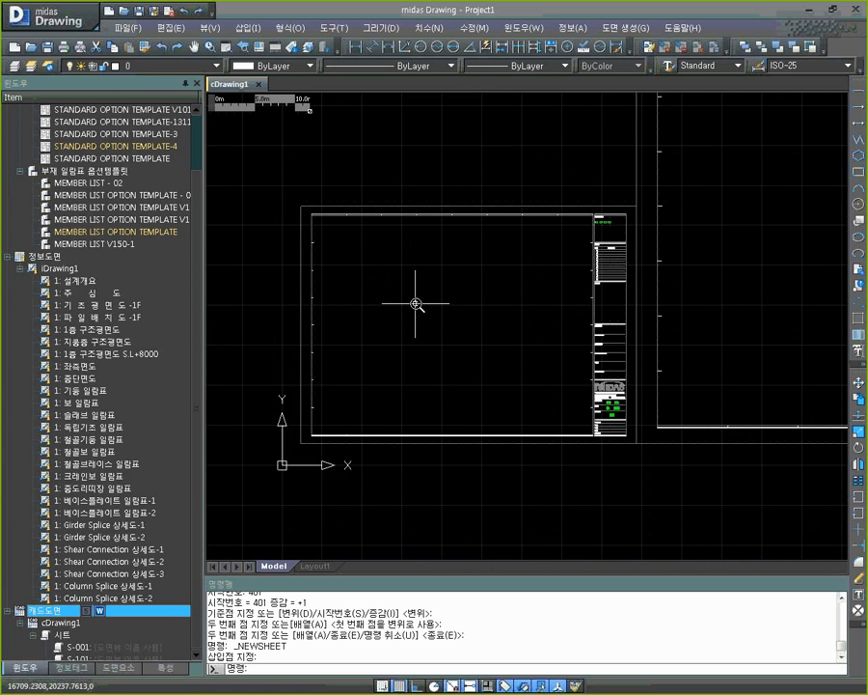
{"action": "scroll", "coordinate": [416, 304], "scroll_direction": "up", "scroll_amount": 1}
{"action": "mouse_move", "coordinate": [438, 361]}
{"action": "middle_mouse_down"}
{"action": "mouse_move", "coordinate": [444, 329]}
{"action": "mouse_move", "coordinate": [461, 337]}
{"action": "middle_mouse_up"}
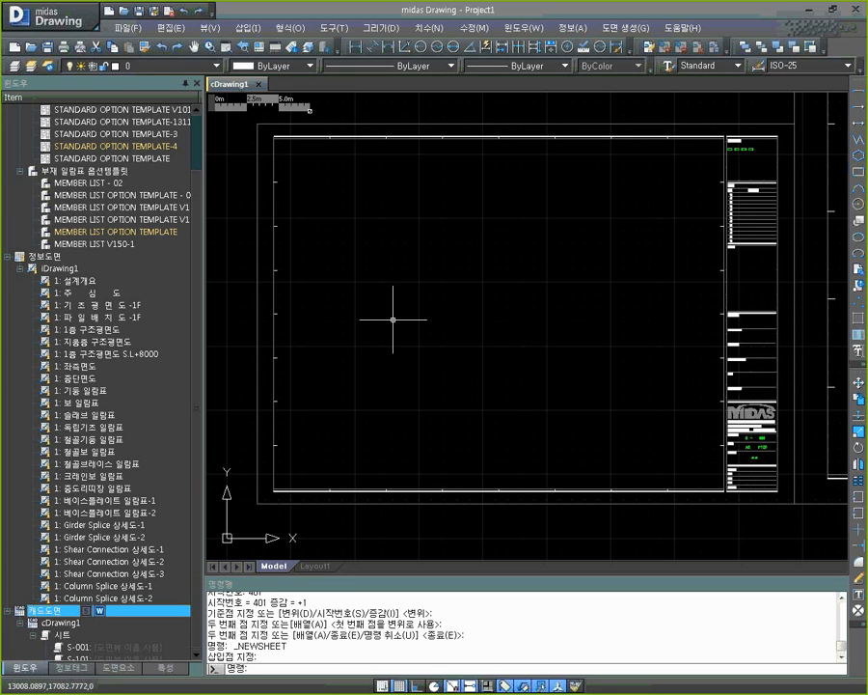
{"action": "left_click", "coordinate": [81, 269]}
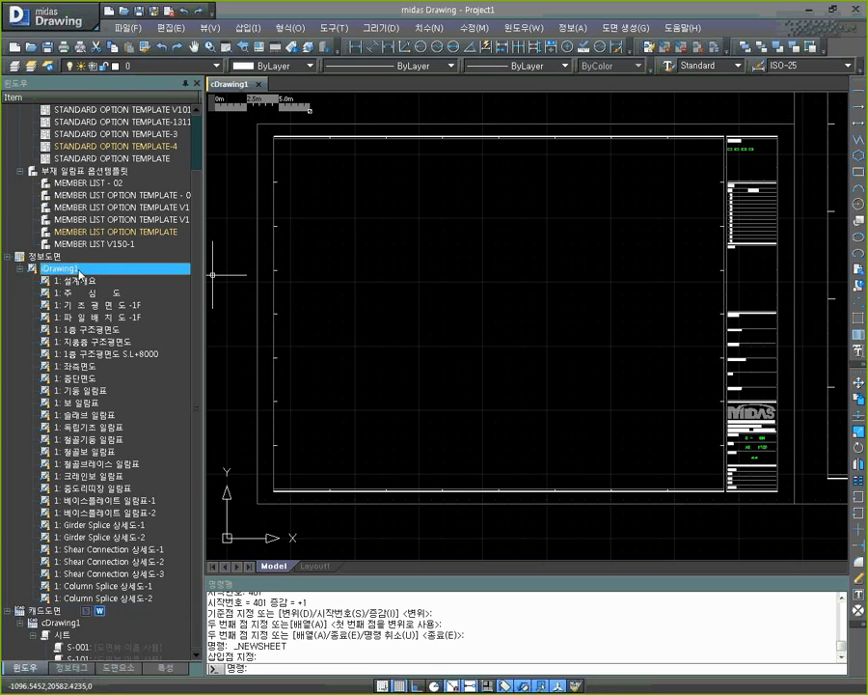
{"action": "left_click", "coordinate": [85, 281]}
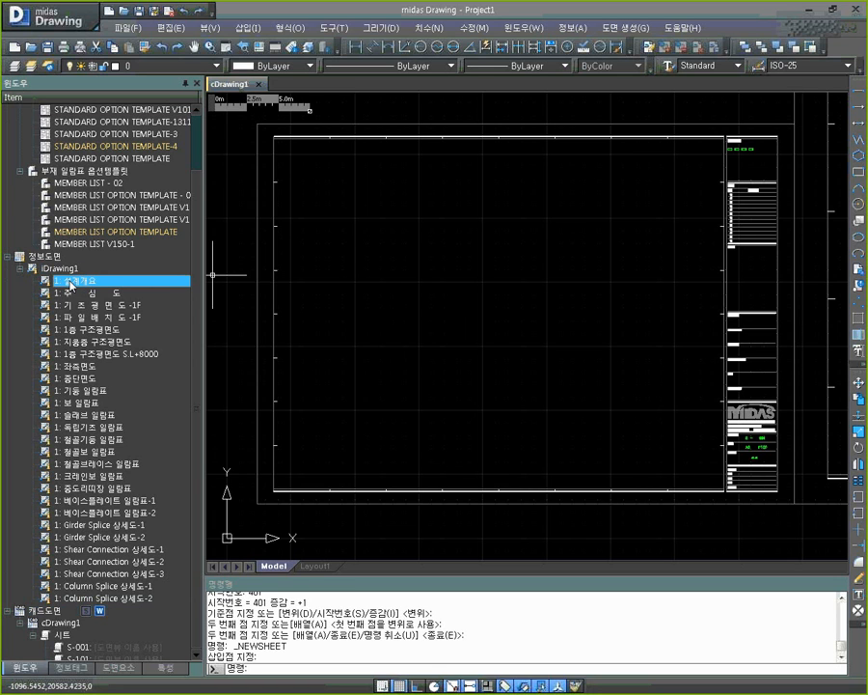
{"action": "left_click_drag", "start_coordinate": [71, 285], "coordinate": [422, 275]}
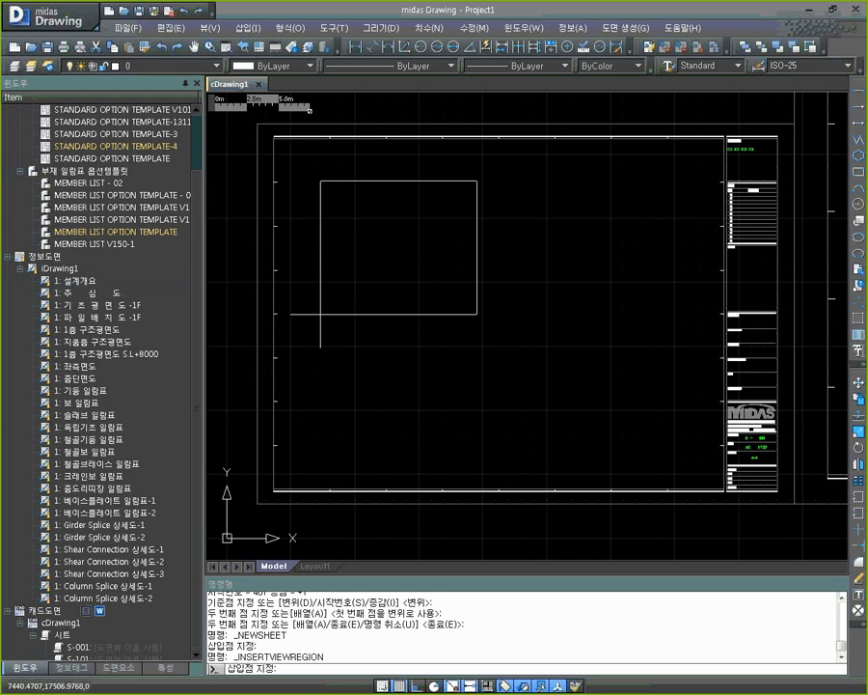
{"action": "left_click", "coordinate": [320, 313]}
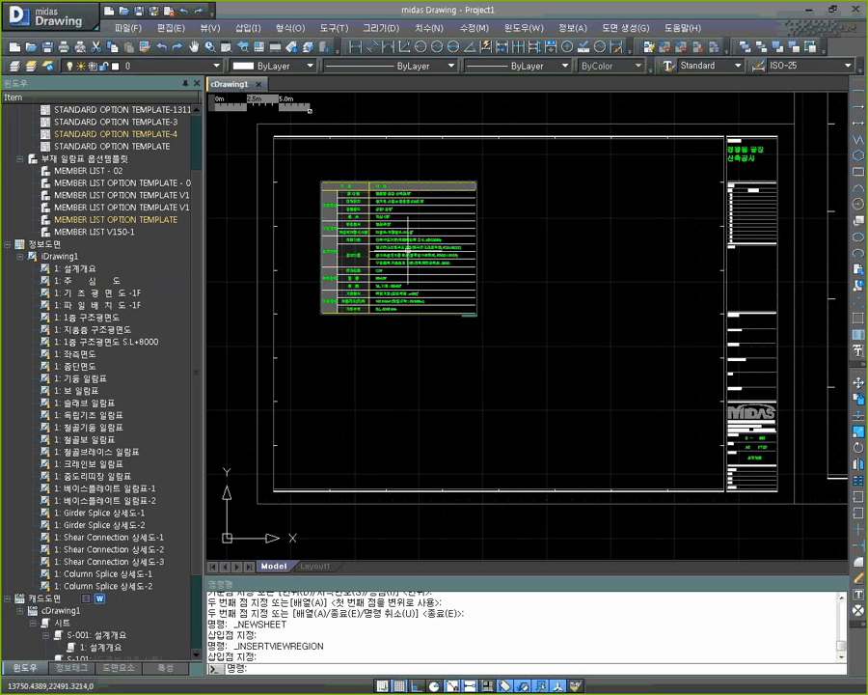
Examine the project name in the title block of sheet S-001 and across the other sheets
{"action": "mouse_move", "coordinate": [653, 295]}
{"action": "middle_mouse_down"}
{"action": "mouse_move", "coordinate": [645, 337]}
{"action": "mouse_move", "coordinate": [418, 357]}
{"action": "middle_mouse_up"}
{"action": "scroll", "coordinate": [401, 217], "scroll_direction": "up", "scroll_amount": 5}
{"action": "scroll", "coordinate": [405, 222], "scroll_direction": "down", "scroll_amount": 4}
{"action": "scroll", "coordinate": [405, 222], "scroll_direction": "up", "scroll_amount": 3}
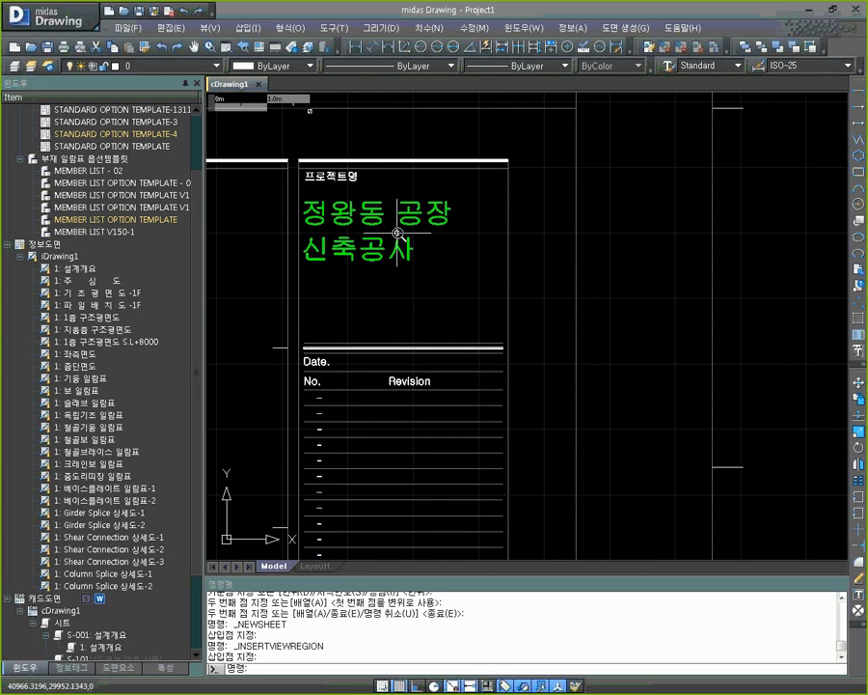
{"action": "scroll", "coordinate": [396, 232], "scroll_direction": "down", "scroll_amount": 4}
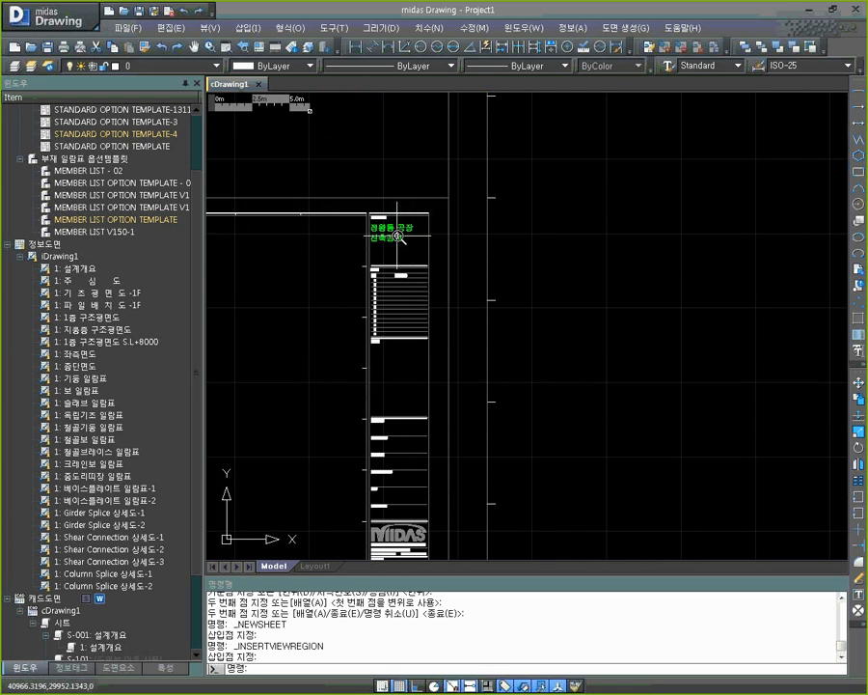
{"action": "scroll", "coordinate": [397, 234], "scroll_direction": "down", "scroll_amount": 5}
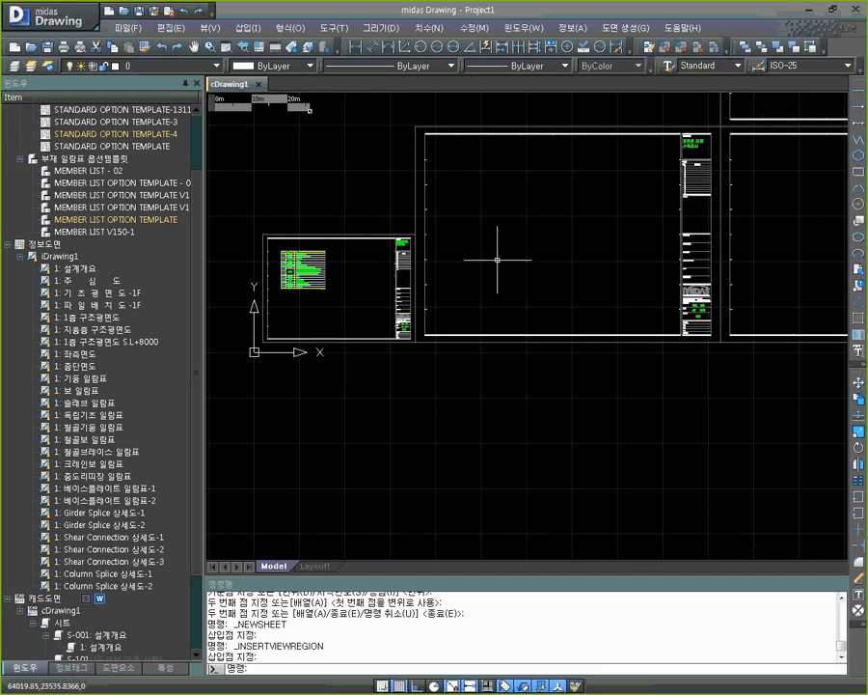
{"action": "middle_click_drag", "start_coordinate": [633, 257], "coordinate": [375, 316]}
{"action": "scroll", "coordinate": [377, 317], "scroll_direction": "down", "scroll_amount": 2}
{"action": "mouse_move", "coordinate": [628, 303]}
{"action": "middle_mouse_down"}
{"action": "mouse_move", "coordinate": [551, 318]}
{"action": "mouse_move", "coordinate": [407, 307]}
{"action": "middle_mouse_up"}
{"action": "mouse_move", "coordinate": [685, 316]}
{"action": "middle_mouse_down"}
{"action": "mouse_move", "coordinate": [381, 313]}
{"action": "mouse_move", "coordinate": [691, 337]}
{"action": "middle_mouse_up"}
{"action": "scroll", "coordinate": [578, 312], "scroll_direction": "up", "scroll_amount": 5}
{"action": "scroll", "coordinate": [576, 316], "scroll_direction": "down", "scroll_amount": 2}
{"action": "scroll", "coordinate": [496, 311], "scroll_direction": "down", "scroll_amount": 3}
Examine the drawing number, scale and drawing title in the title block of sheet S-001
{"action": "mouse_move", "coordinate": [384, 330]}
{"action": "middle_mouse_down"}
{"action": "mouse_move", "coordinate": [708, 326]}
{"action": "mouse_move", "coordinate": [658, 327]}
{"action": "middle_mouse_up"}
{"action": "mouse_move", "coordinate": [264, 331]}
{"action": "middle_mouse_down"}
{"action": "mouse_move", "coordinate": [492, 310]}
{"action": "mouse_move", "coordinate": [508, 273]}
{"action": "middle_mouse_up"}
{"action": "scroll", "coordinate": [410, 277], "scroll_direction": "up", "scroll_amount": 3}
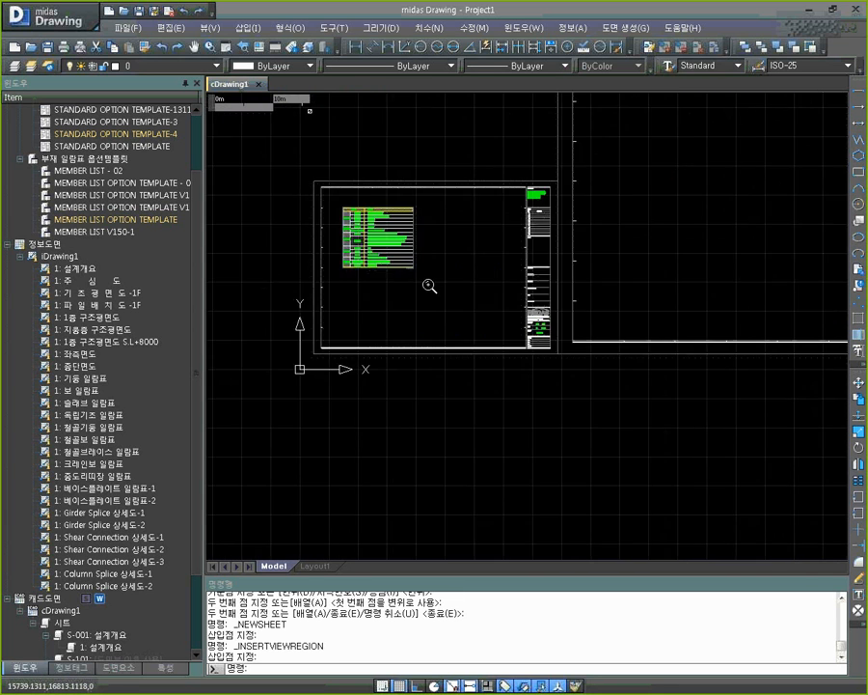
{"action": "middle_click_drag", "start_coordinate": [579, 357], "coordinate": [525, 317]}
{"action": "scroll", "coordinate": [569, 326], "scroll_direction": "up", "scroll_amount": 3}
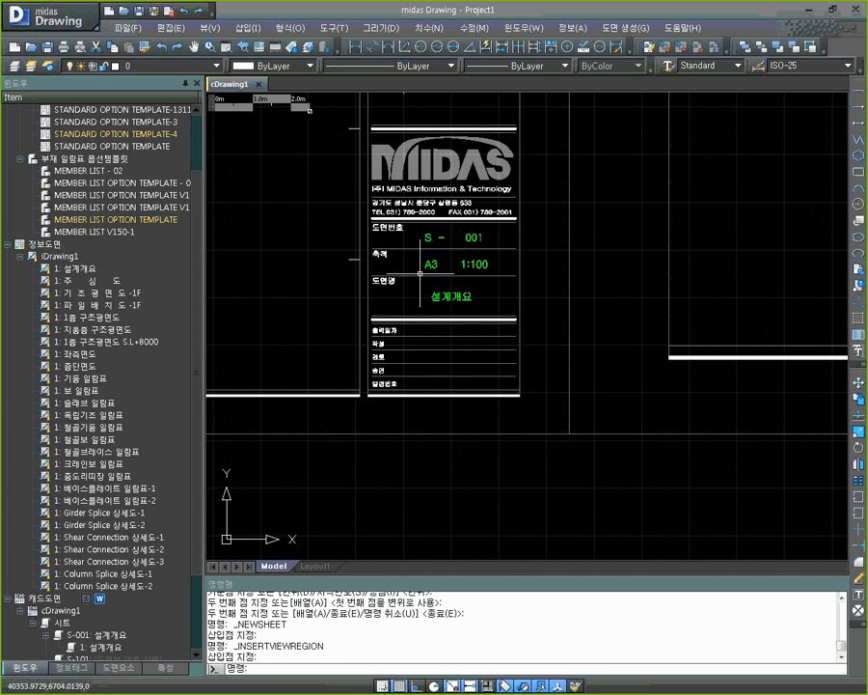
{"action": "middle_click_drag", "start_coordinate": [511, 264], "coordinate": [452, 324]}
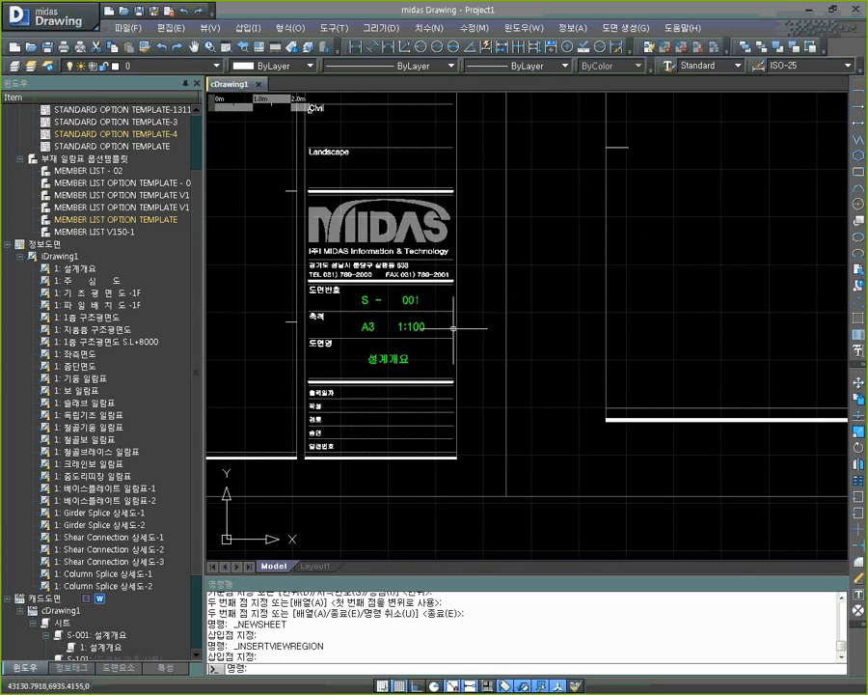
Insert the 주심도 view from iDrawing1 inside the frame of sheet S-101
{"action": "scroll", "coordinate": [450, 325], "scroll_direction": "down", "scroll_amount": 4}
{"action": "middle_click_drag", "start_coordinate": [545, 248], "coordinate": [393, 353]}
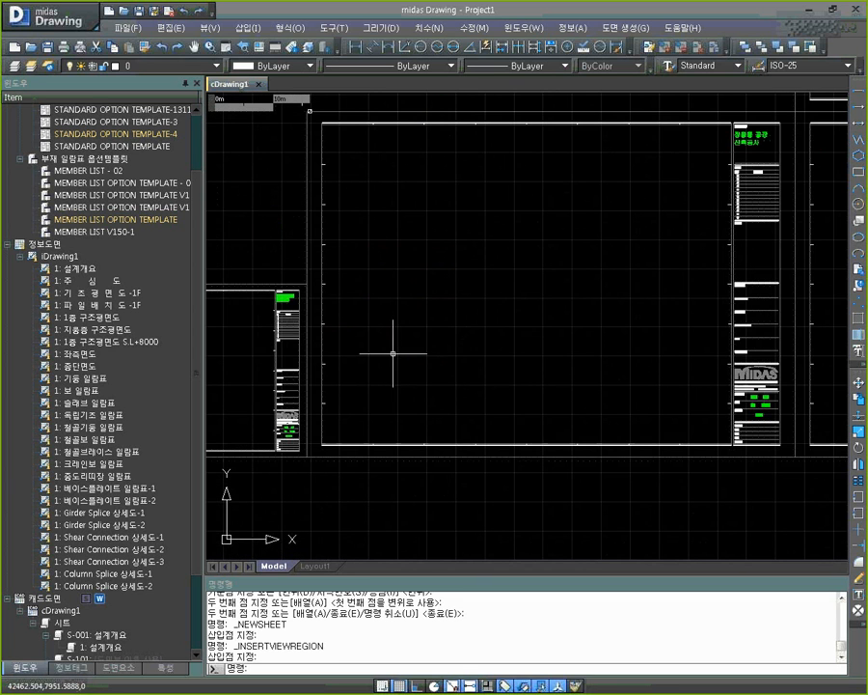
{"action": "left_click", "coordinate": [69, 281]}
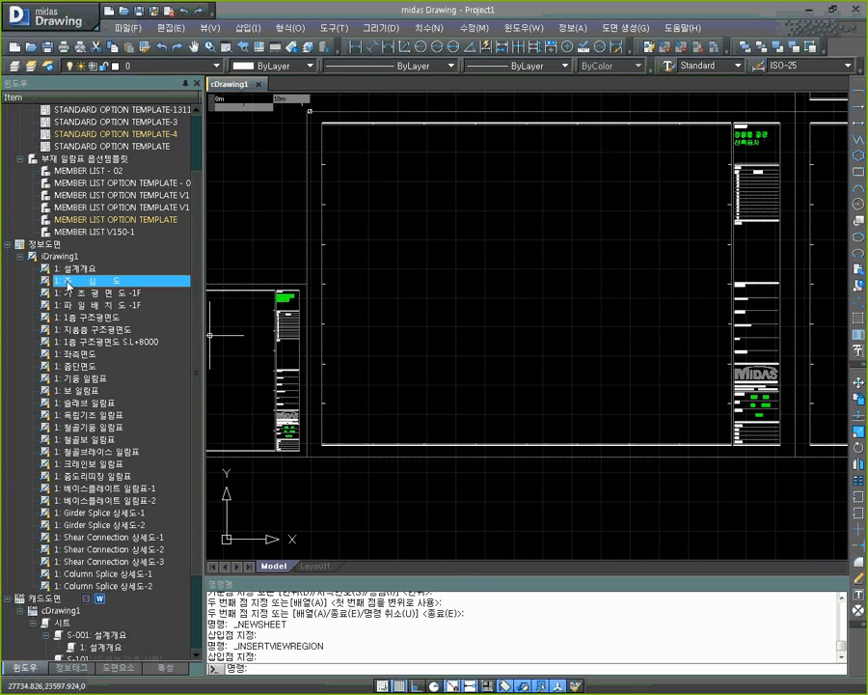
{"action": "left_click_drag", "start_coordinate": [381, 329], "coordinate": [386, 336]}
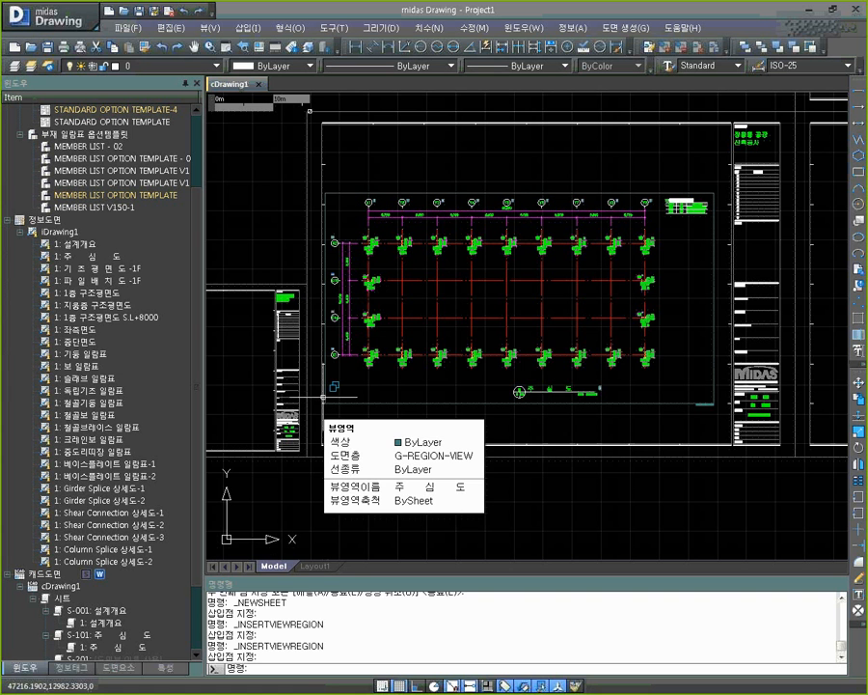
Insert the 기초평면도-1F and 파일배치도-1F views together into sheets S-201 and S-202, starting near the lower part of S-201's inner left border
{"action": "middle_click_drag", "start_coordinate": [639, 380], "coordinate": [358, 397]}
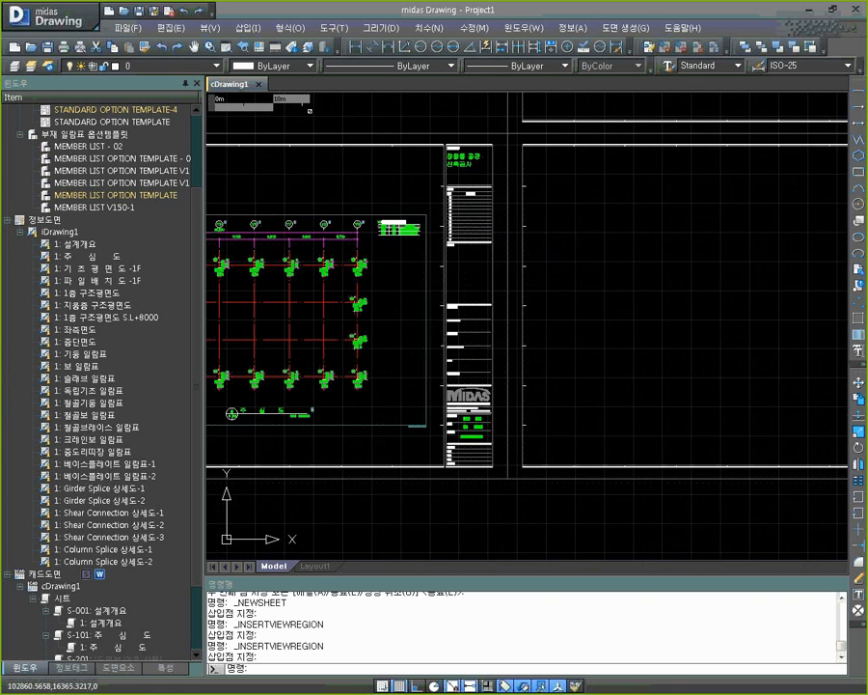
{"action": "middle_click_drag", "start_coordinate": [672, 395], "coordinate": [445, 389]}
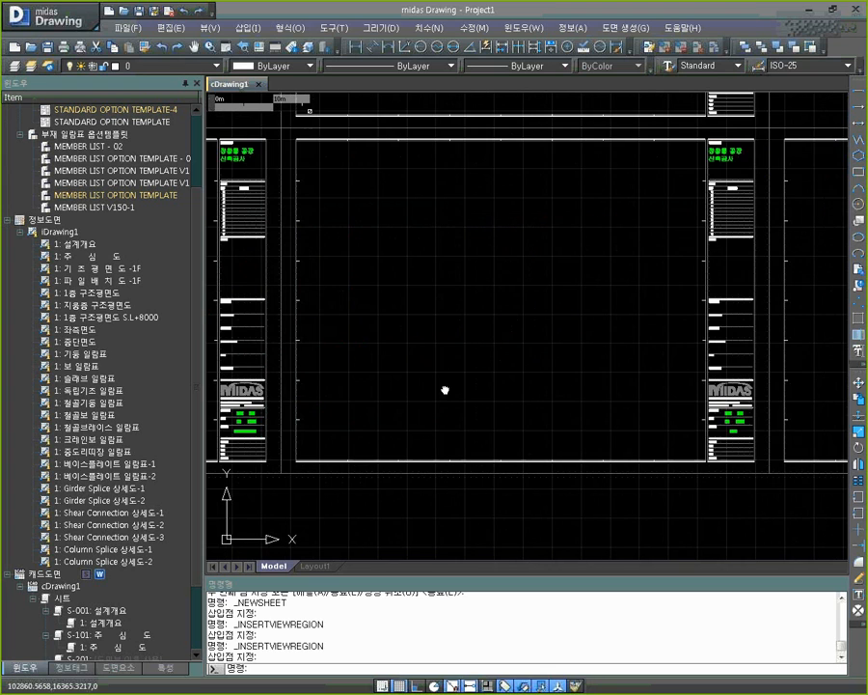
{"action": "left_click", "coordinate": [101, 270]}
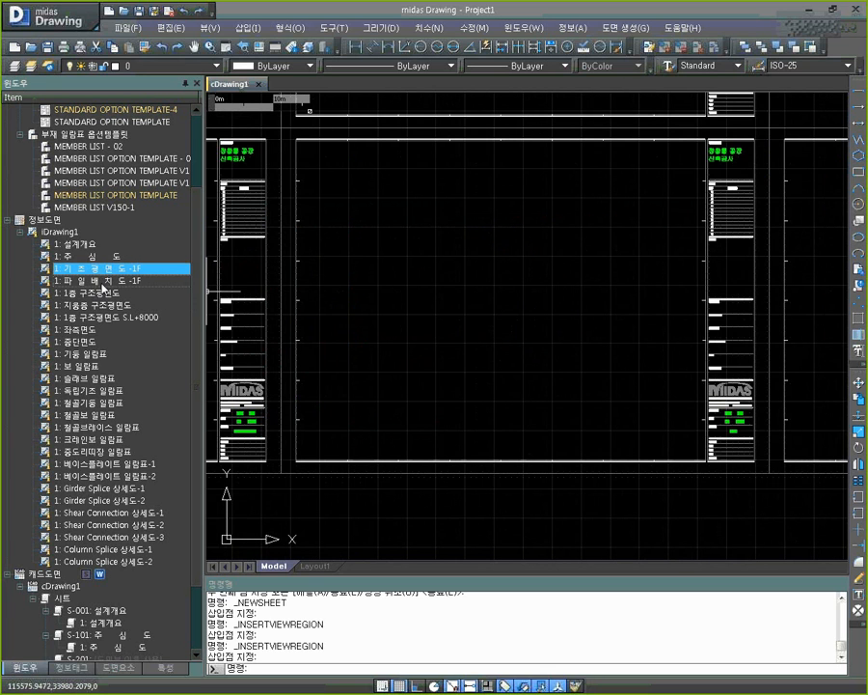
{"action": "left_click", "coordinate": [102, 281], "text": "ctrl"}
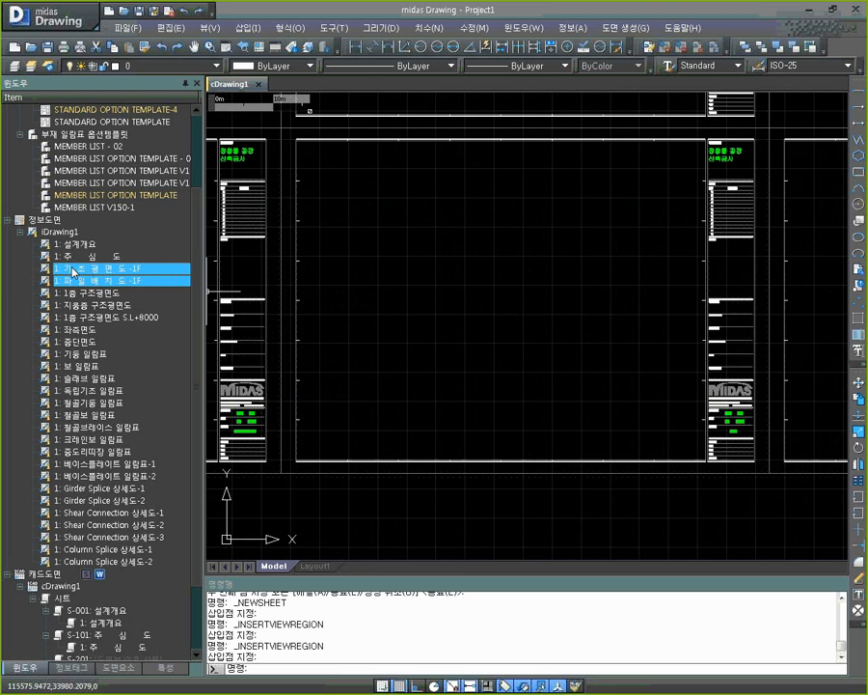
{"action": "left_click_drag", "start_coordinate": [68, 274], "coordinate": [388, 343]}
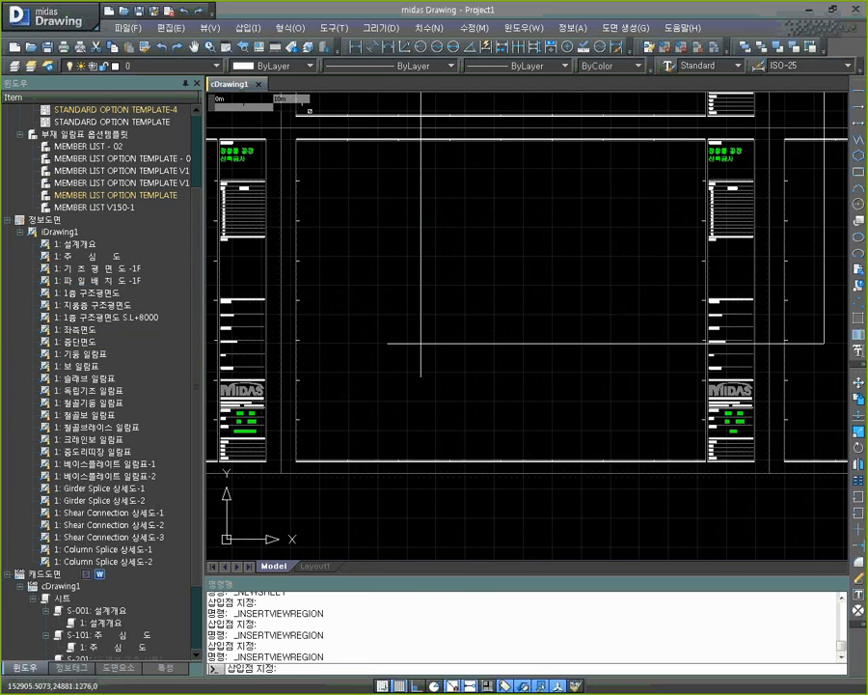
{"action": "scroll", "coordinate": [409, 347], "scroll_direction": "down", "scroll_amount": 4}
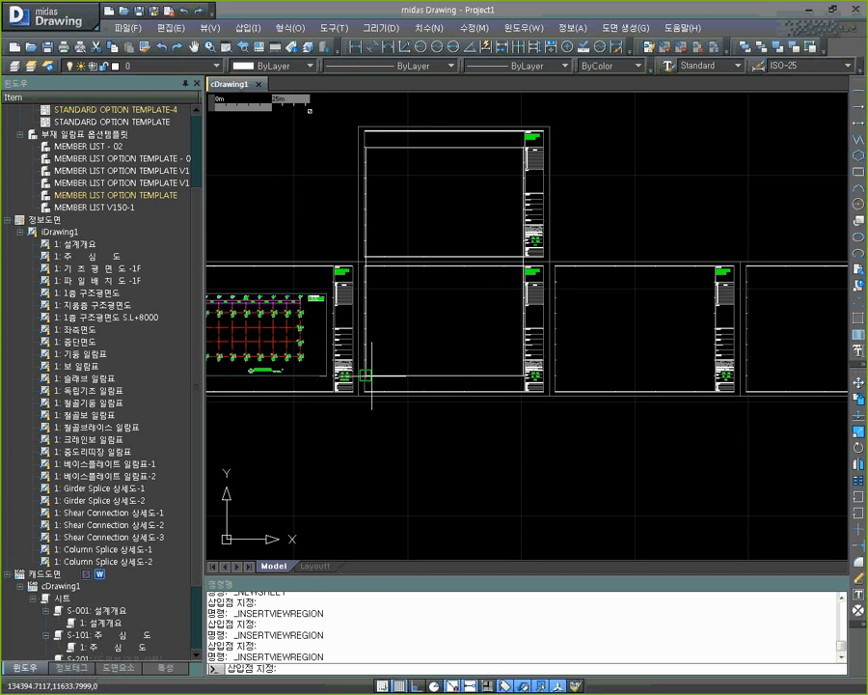
{"action": "scroll", "coordinate": [367, 374], "scroll_direction": "up", "scroll_amount": 3}
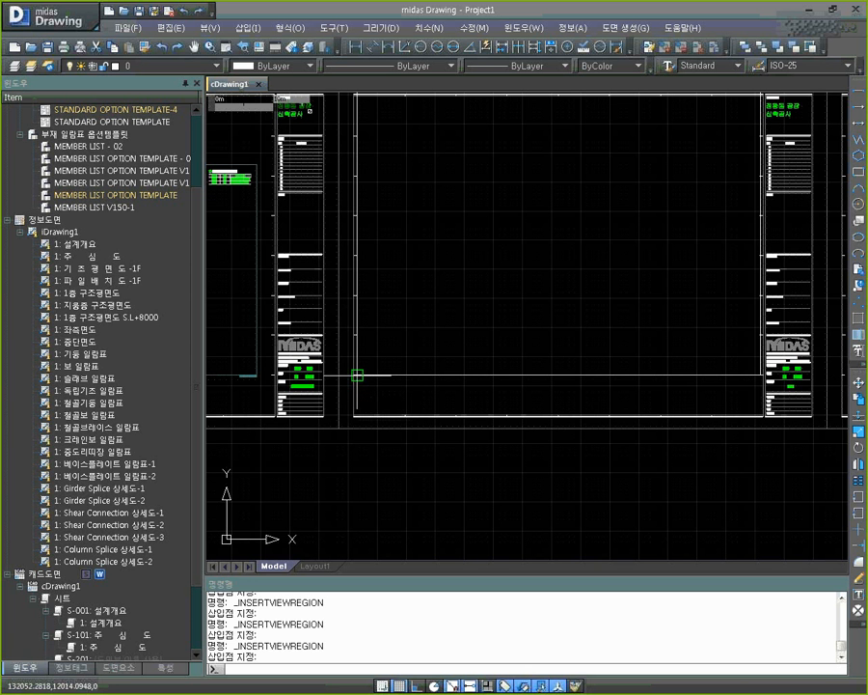
{"action": "left_click", "coordinate": [357, 374]}
Examine the foundation and pile plans in sheets S-201 and S-202 and their position within the sheet borders
{"action": "scroll", "coordinate": [453, 357], "scroll_direction": "down", "scroll_amount": 4}
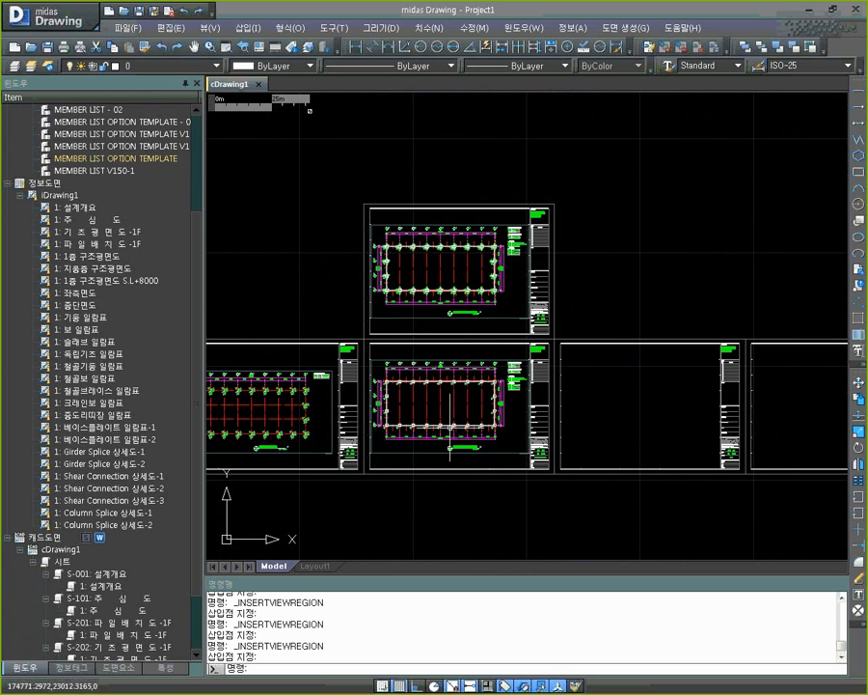
{"action": "scroll", "coordinate": [411, 315], "scroll_direction": "up", "scroll_amount": 6}
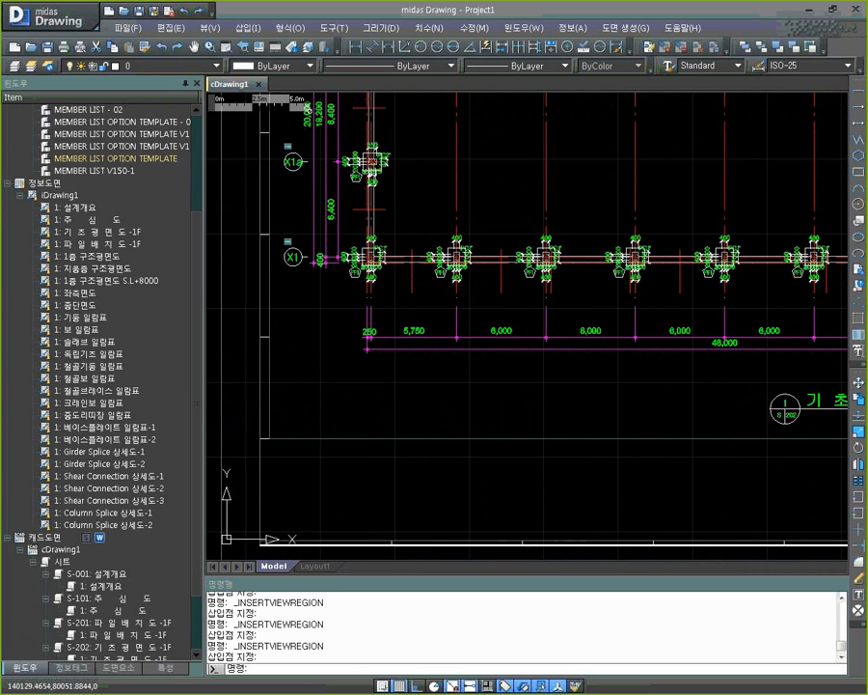
{"action": "scroll", "coordinate": [336, 348], "scroll_direction": "down", "scroll_amount": 6}
{"action": "scroll", "coordinate": [334, 334], "scroll_direction": "up", "scroll_amount": 8}
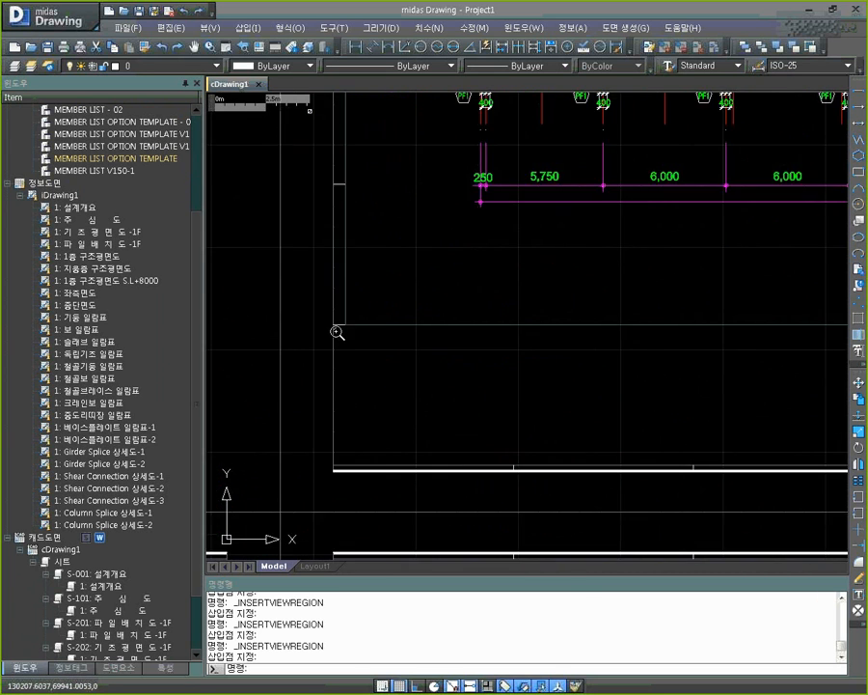
{"action": "scroll", "coordinate": [386, 337], "scroll_direction": "down", "scroll_amount": 7}
{"action": "scroll", "coordinate": [405, 339], "scroll_direction": "down", "scroll_amount": 2}
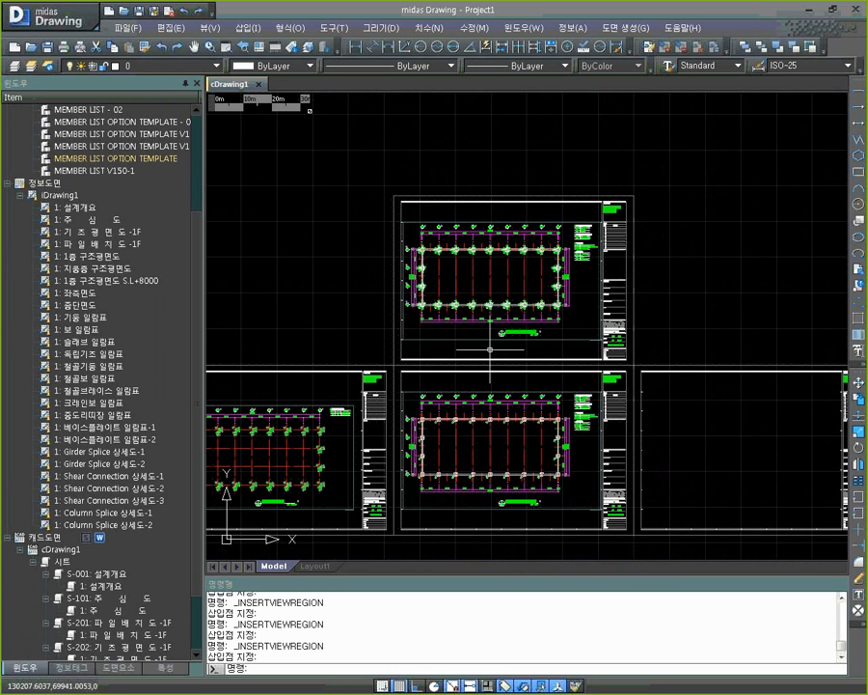
Insert the 1층 구조평면도 and 지붕층 구조평면도 views together into sheets S-301 and S-302, starting near the lower part of S-301's inner left border
{"action": "middle_click_drag", "start_coordinate": [641, 415], "coordinate": [496, 358]}
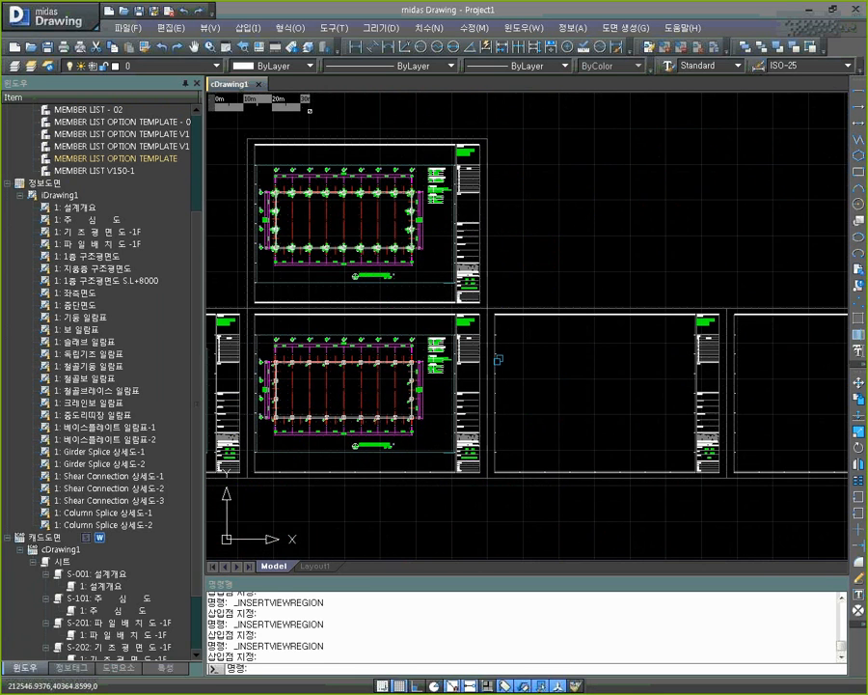
{"action": "left_click", "coordinate": [96, 257]}
{"action": "left_click", "coordinate": [104, 269], "text": "ctrl"}
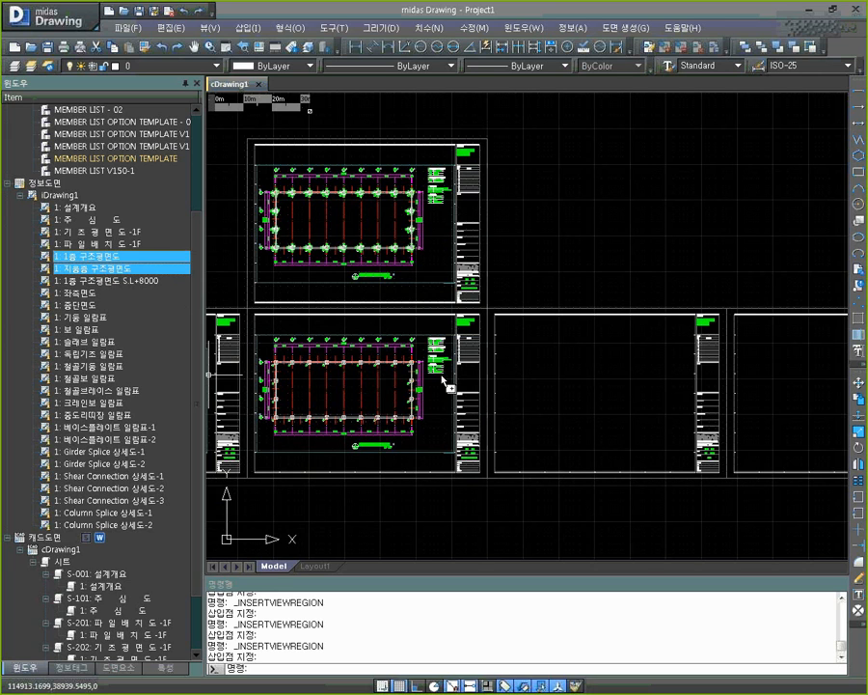
{"action": "left_click_drag", "start_coordinate": [513, 400], "coordinate": [515, 401]}
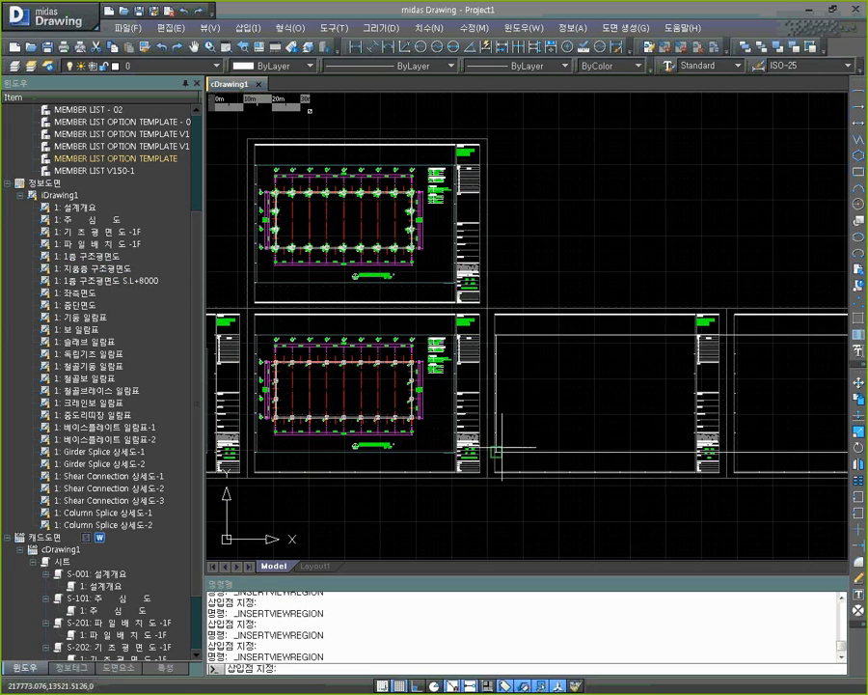
{"action": "left_click", "coordinate": [502, 450]}
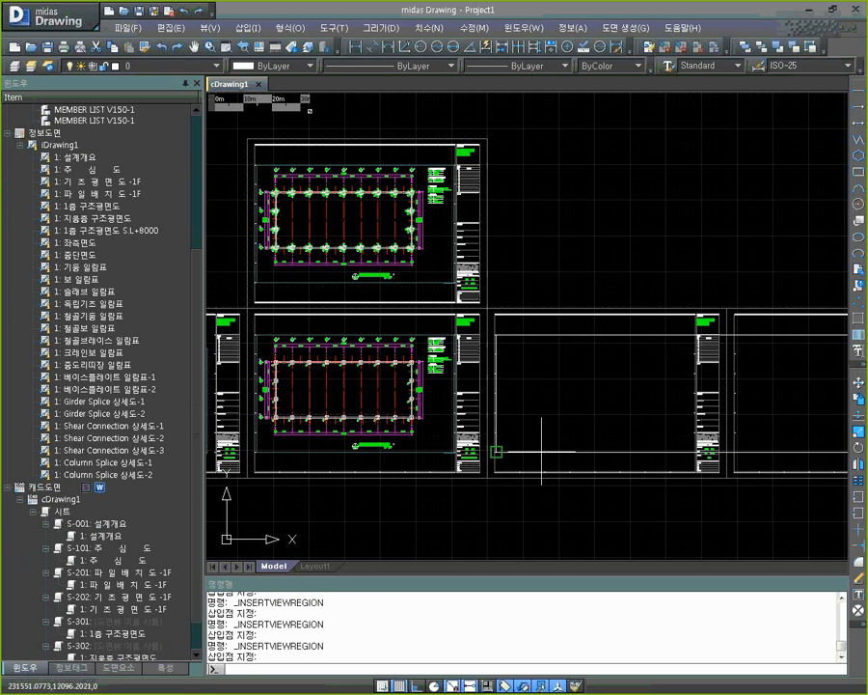
{"action": "middle_click_drag", "start_coordinate": [673, 454], "coordinate": [487, 448]}
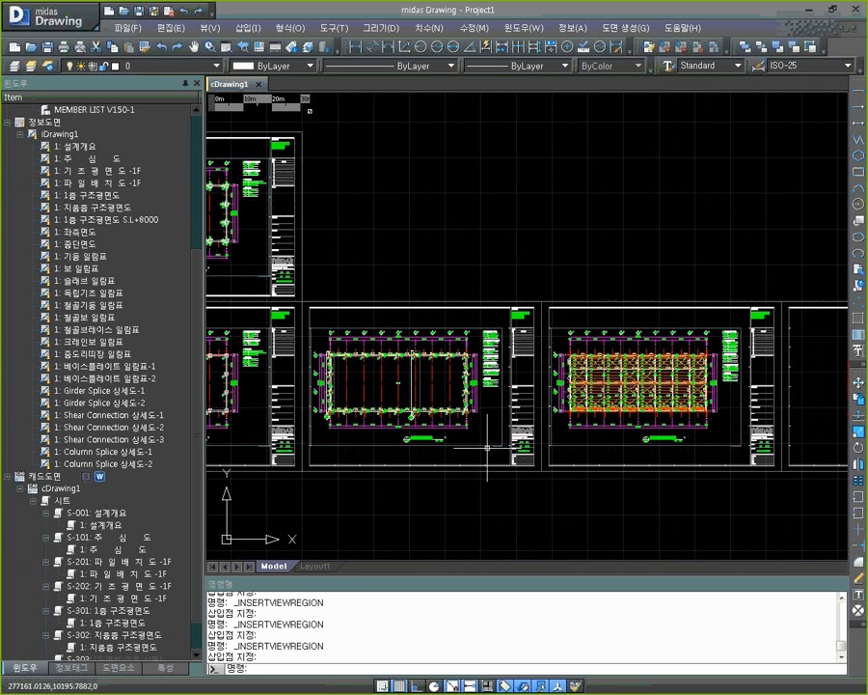
Examine the section mark below the 1층 구조평면도 plan and the title symbol of that view on sheet S-301
{"action": "scroll", "coordinate": [412, 422], "scroll_direction": "up", "scroll_amount": 3}
{"action": "scroll", "coordinate": [412, 423], "scroll_direction": "up", "scroll_amount": 4}
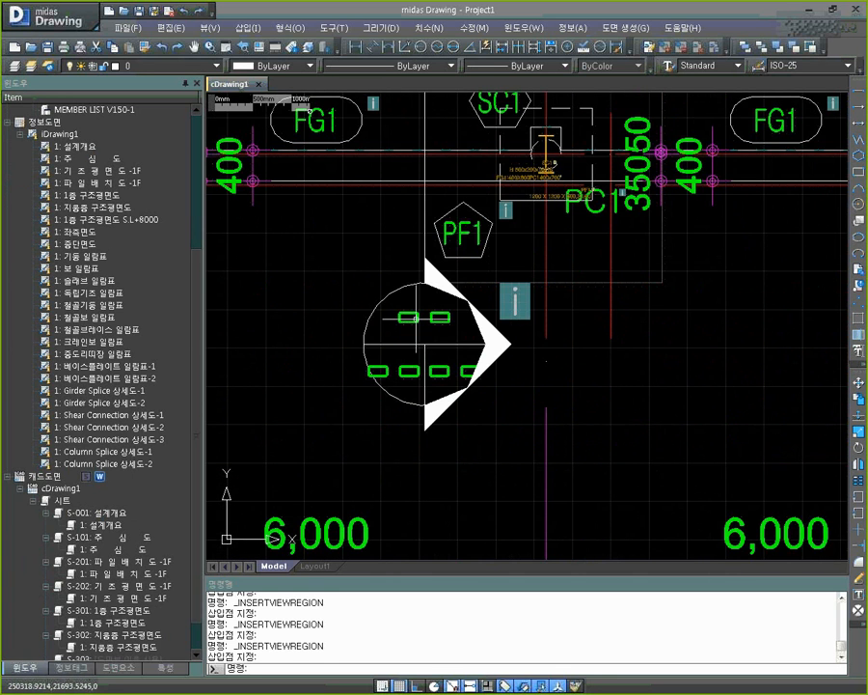
{"action": "scroll", "coordinate": [441, 325], "scroll_direction": "down", "scroll_amount": 3}
{"action": "middle_click_drag", "start_coordinate": [352, 348], "coordinate": [695, 376]}
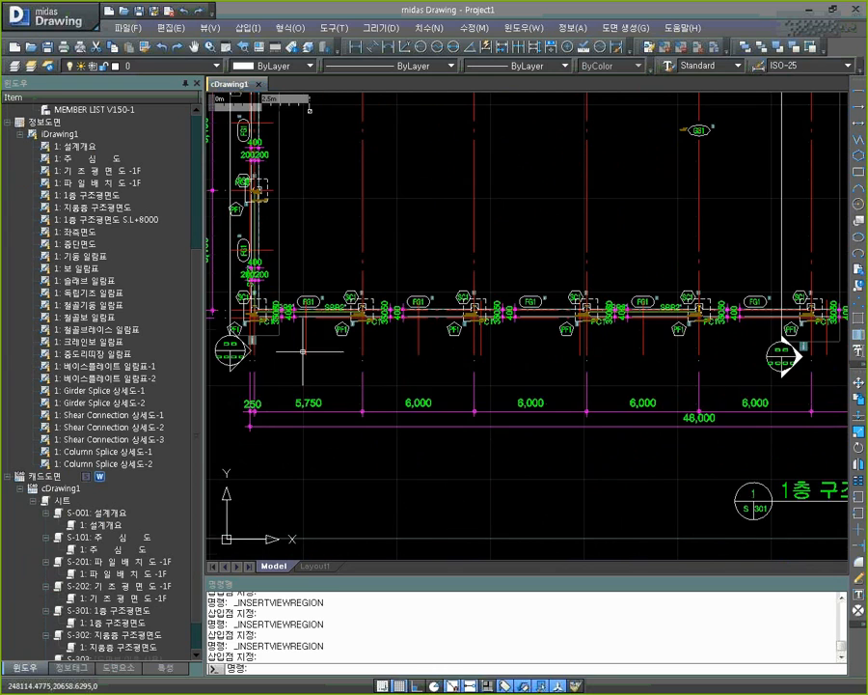
{"action": "scroll", "coordinate": [231, 357], "scroll_direction": "down", "scroll_amount": 4}
{"action": "scroll", "coordinate": [439, 410], "scroll_direction": "up", "scroll_amount": 4}
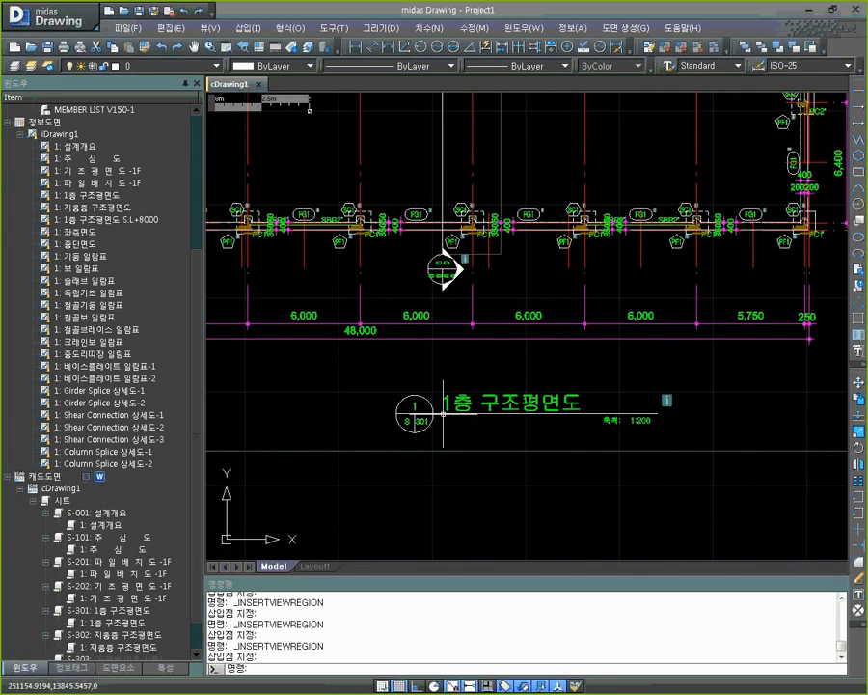
{"action": "scroll", "coordinate": [413, 407], "scroll_direction": "down", "scroll_amount": 4}
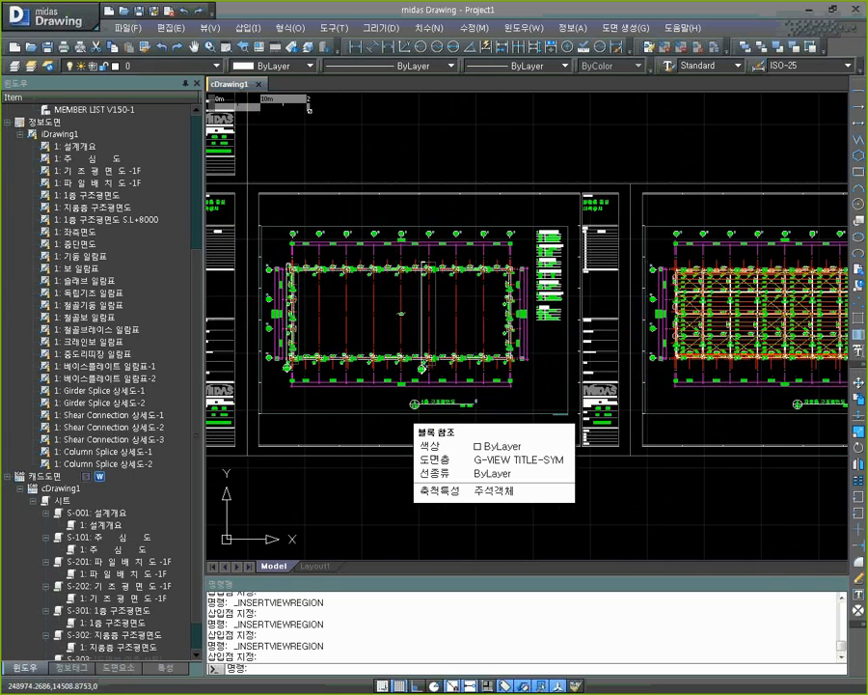
{"action": "scroll", "coordinate": [413, 405], "scroll_direction": "down", "scroll_amount": 5}
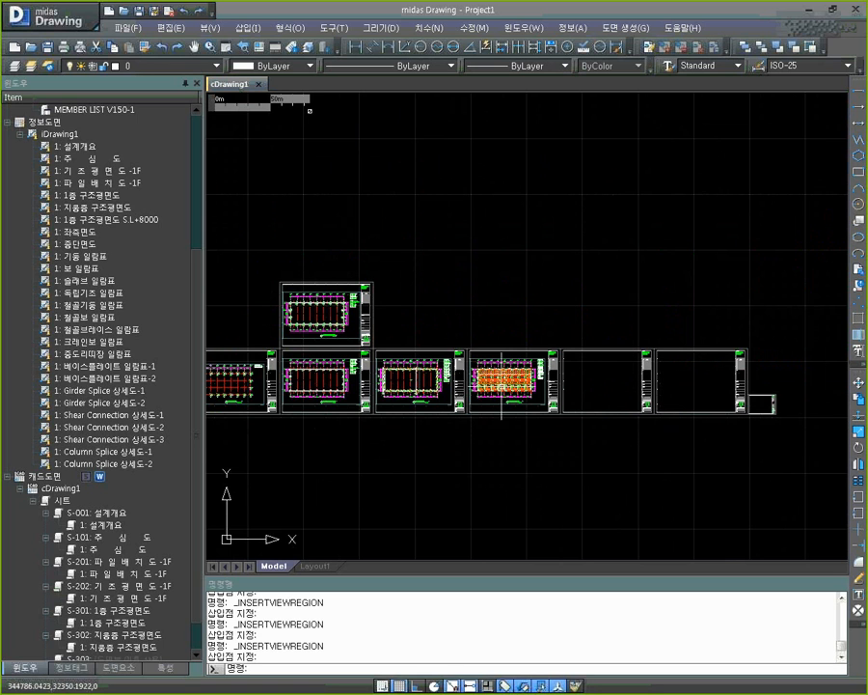
{"action": "scroll", "coordinate": [472, 376], "scroll_direction": "up", "scroll_amount": 5}
{"action": "scroll", "coordinate": [324, 398], "scroll_direction": "up", "scroll_amount": 2}
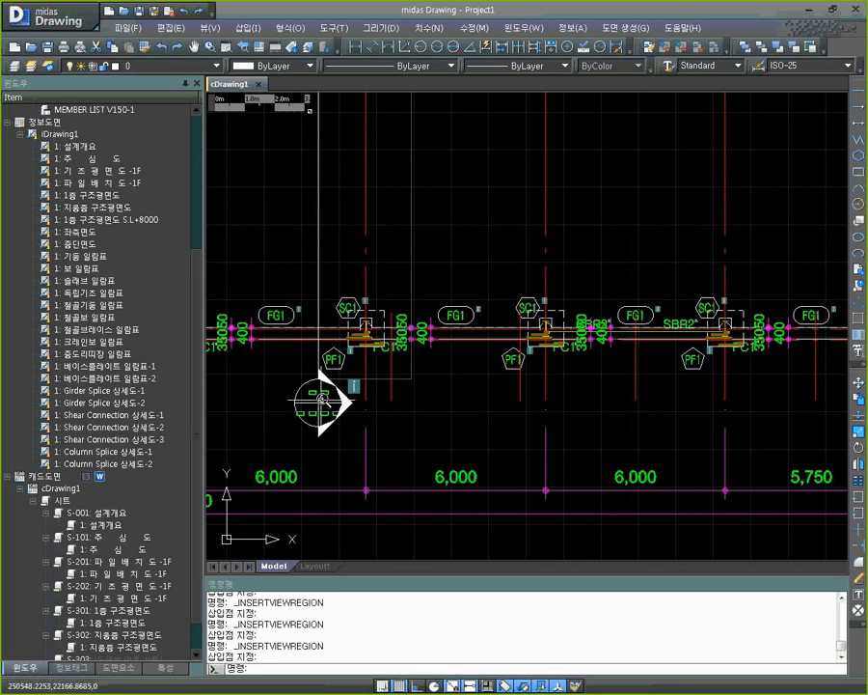
{"action": "scroll", "coordinate": [324, 398], "scroll_direction": "up", "scroll_amount": 2}
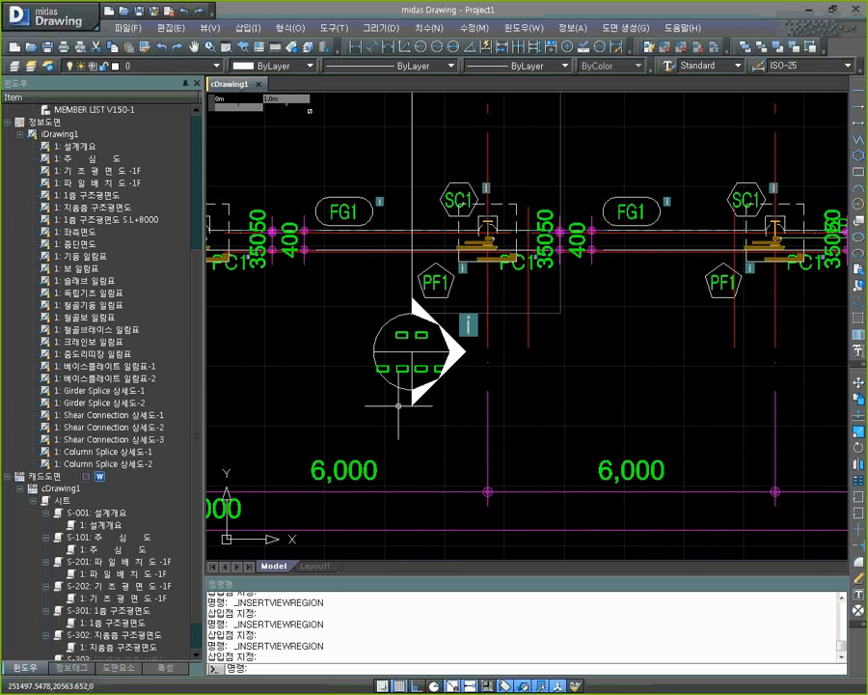
{"action": "scroll", "coordinate": [399, 400], "scroll_direction": "down", "scroll_amount": 5}
{"action": "middle_click_drag", "start_coordinate": [425, 360], "coordinate": [405, 270]}
{"action": "scroll", "coordinate": [400, 377], "scroll_direction": "up", "scroll_amount": 5}
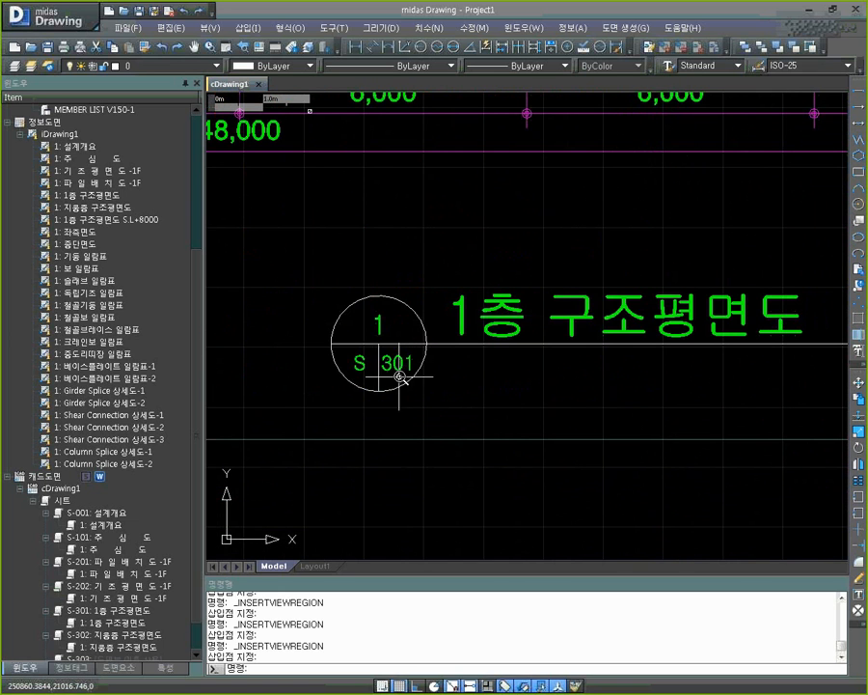
{"action": "scroll", "coordinate": [416, 349], "scroll_direction": "down", "scroll_amount": 5}
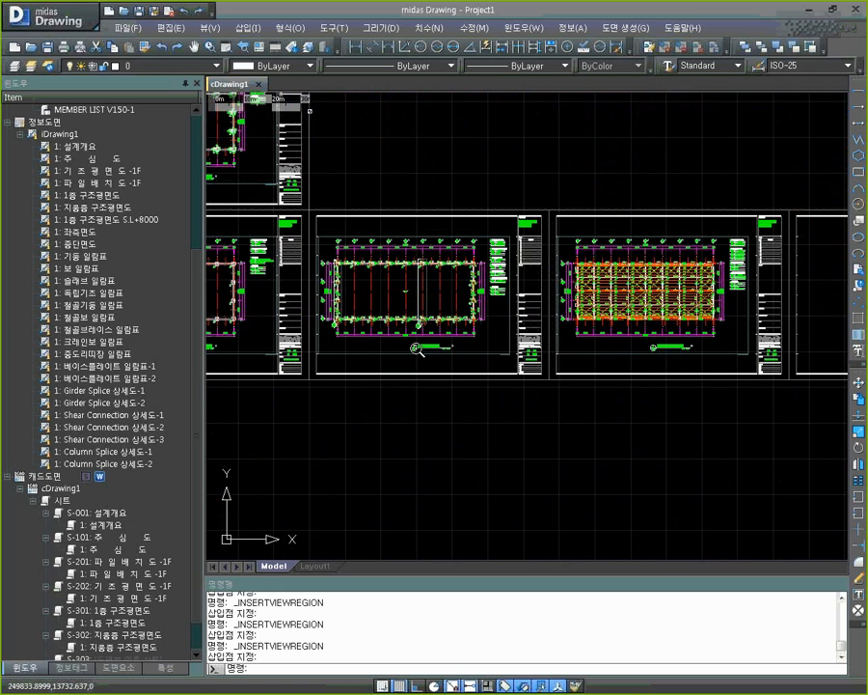
Insert the 1층 구조평면도 S.L+8000 view from iDrawing1 into sheet S-303, starting near the lower part of its inner left border
{"action": "middle_click_drag", "start_coordinate": [416, 350], "coordinate": [12, 340]}
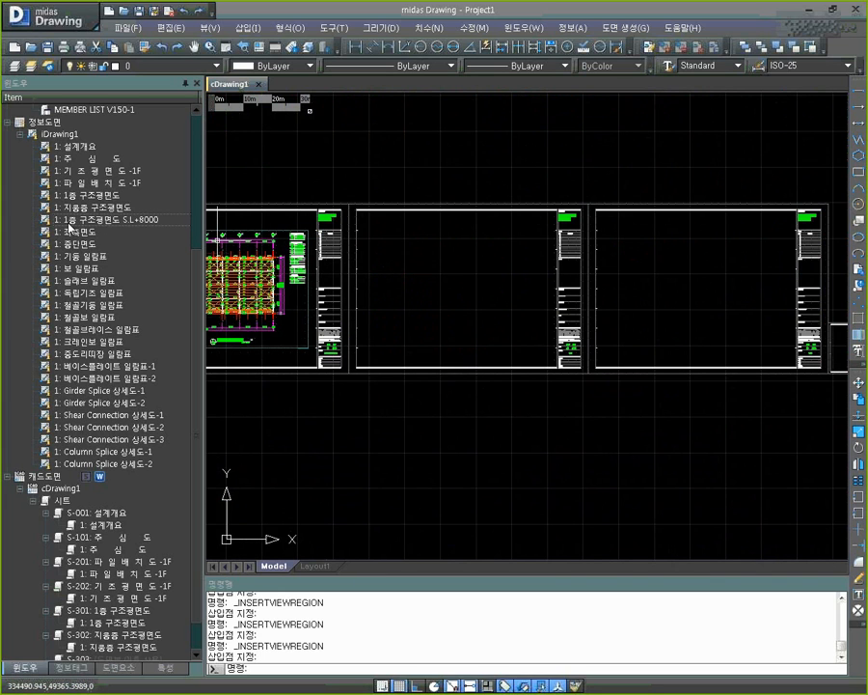
{"action": "left_click", "coordinate": [69, 220]}
{"action": "left_click_drag", "start_coordinate": [68, 221], "coordinate": [397, 313]}
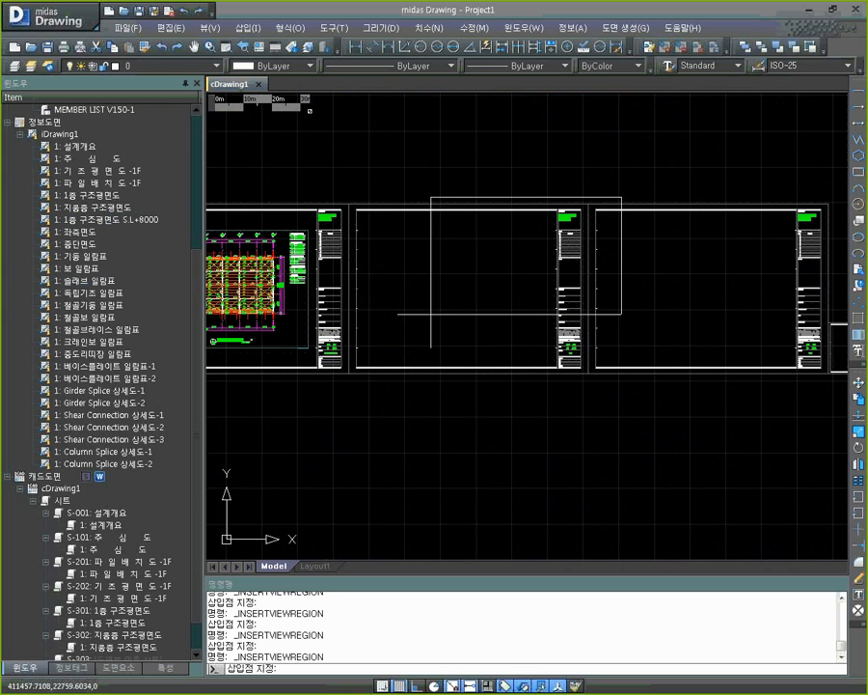
{"action": "left_click", "coordinate": [357, 345]}
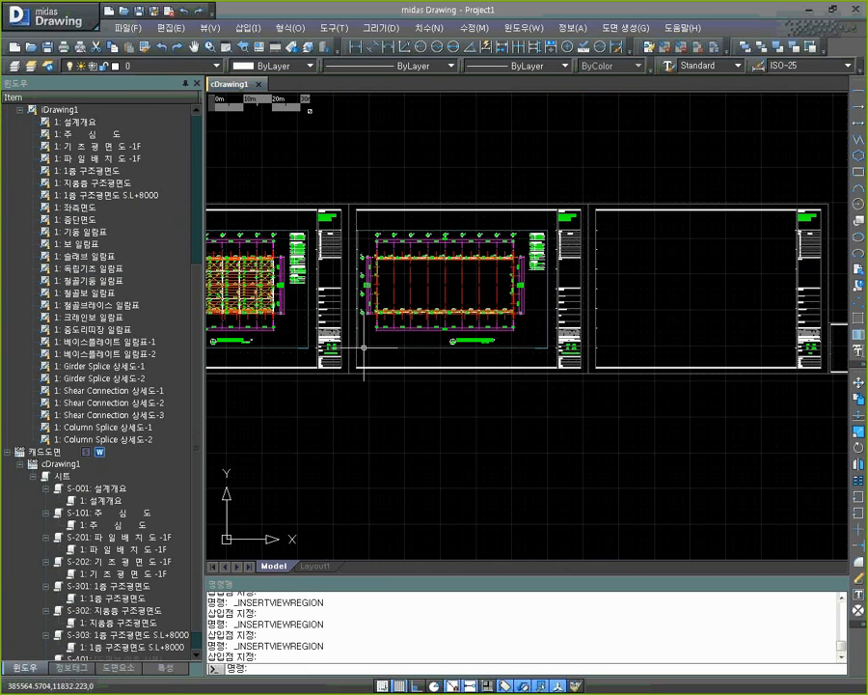
Rename the view region on sheet S-303 to 크레인 구조평면도, check its title and title block, and clear the selection
{"action": "scroll", "coordinate": [487, 347], "scroll_direction": "up", "scroll_amount": 5}
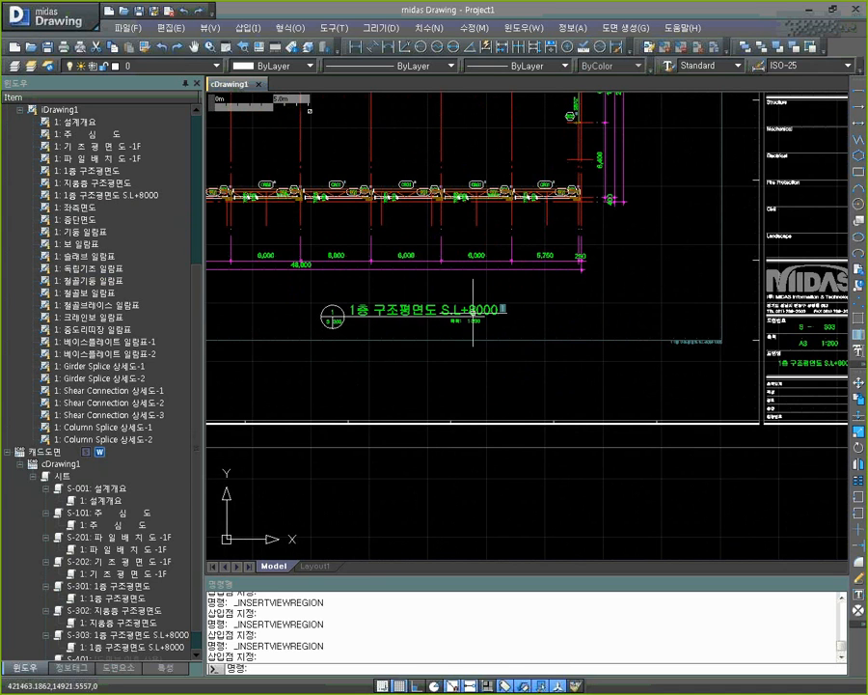
{"action": "left_click", "coordinate": [676, 323]}
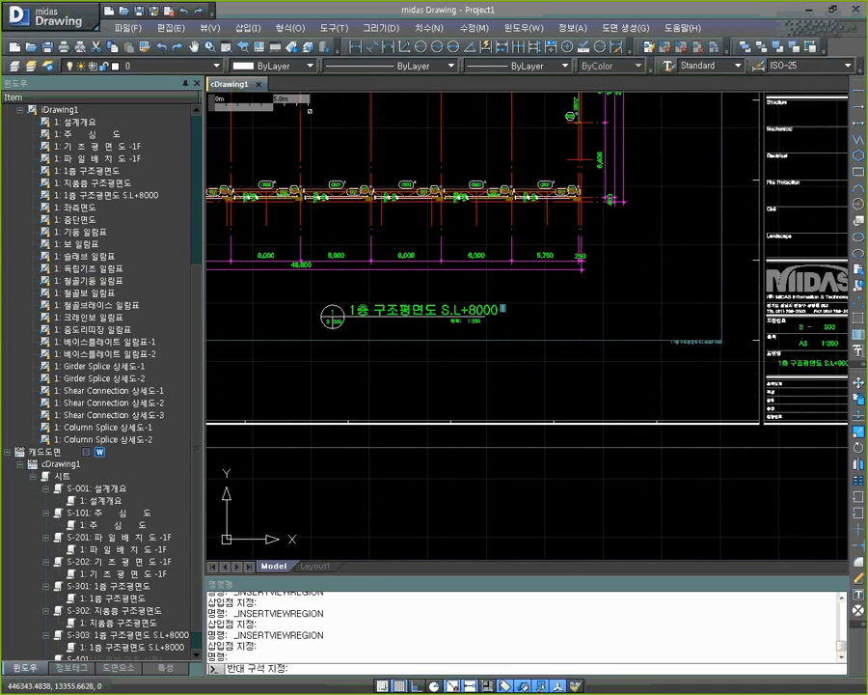
{"action": "left_click", "coordinate": [615, 362]}
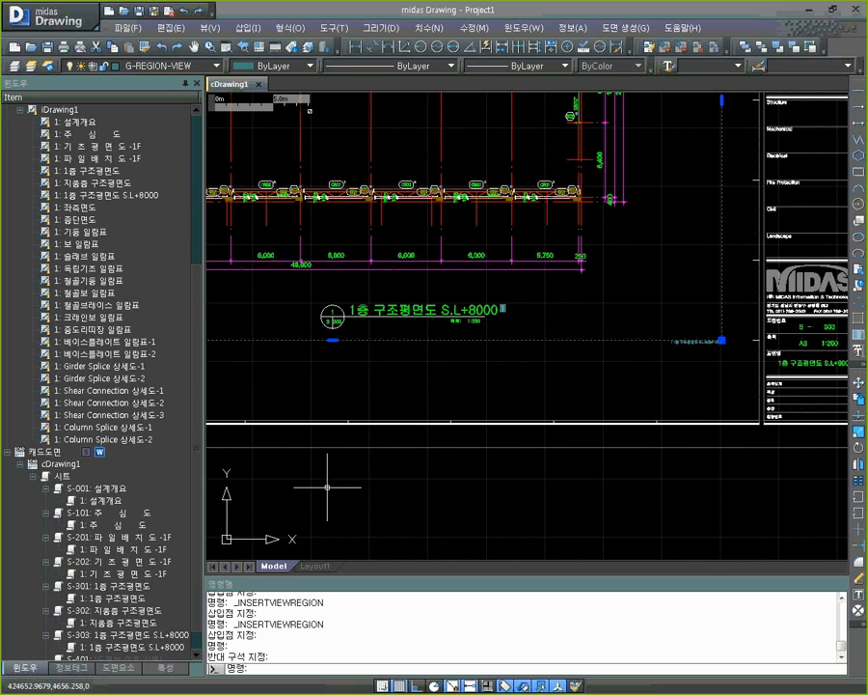
{"action": "left_click", "coordinate": [167, 665]}
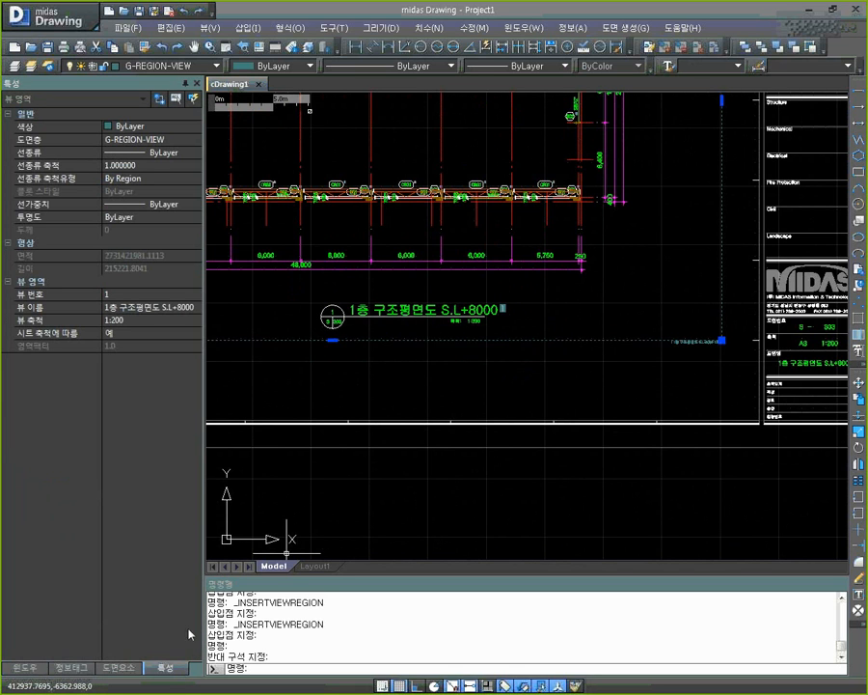
{"action": "left_click", "coordinate": [186, 308]}
{"action": "left_click_drag", "start_coordinate": [194, 306], "coordinate": [173, 307]}
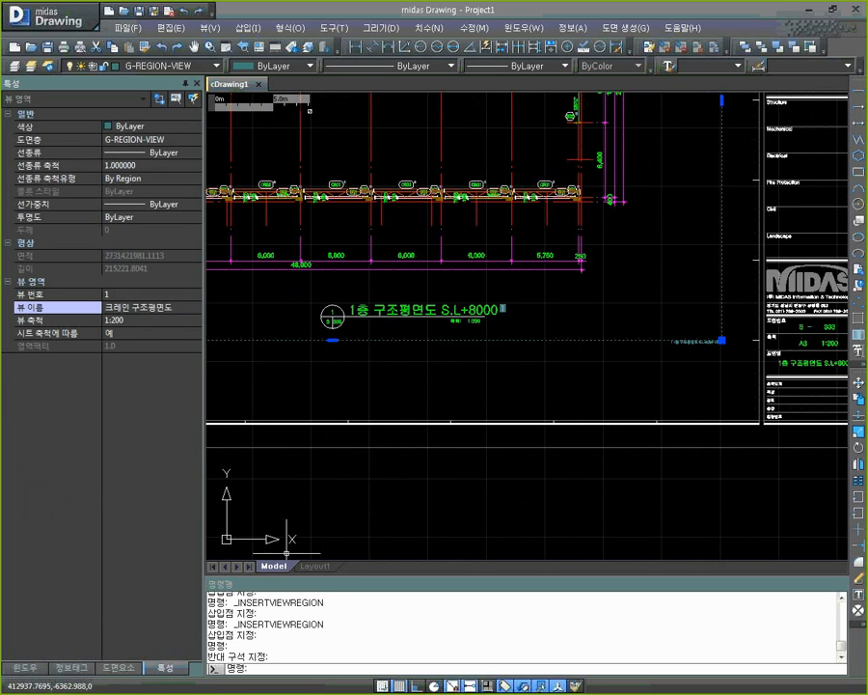
{"action": "key", "text": "Return"}
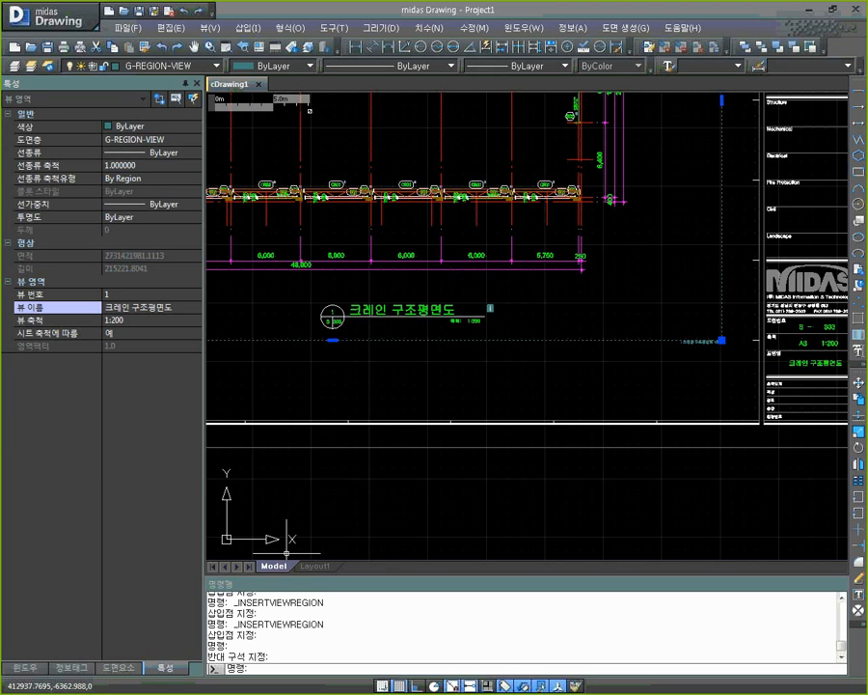
{"action": "middle_click_drag", "start_coordinate": [512, 357], "coordinate": [471, 344]}
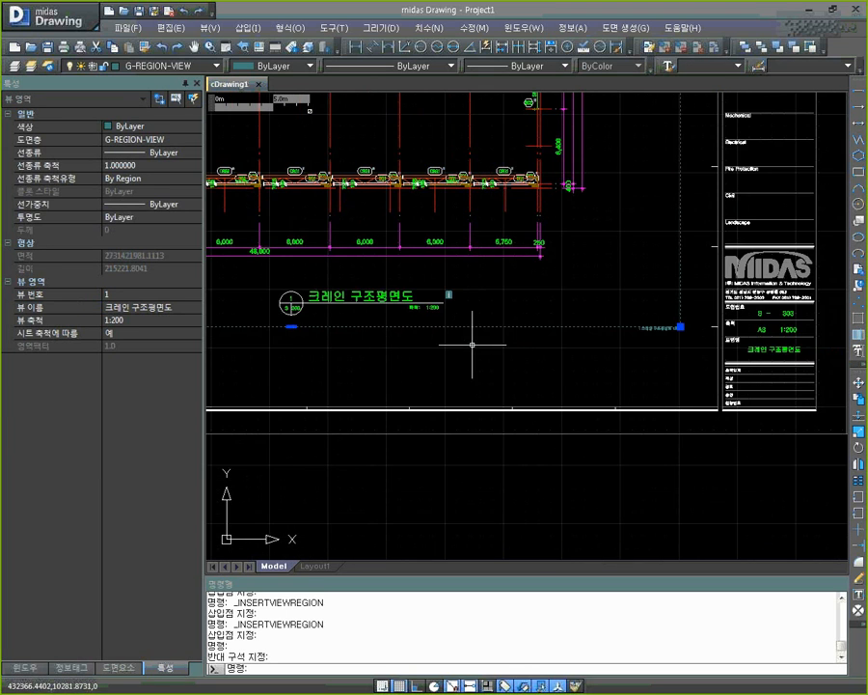
{"action": "scroll", "coordinate": [377, 309], "scroll_direction": "up", "scroll_amount": 2}
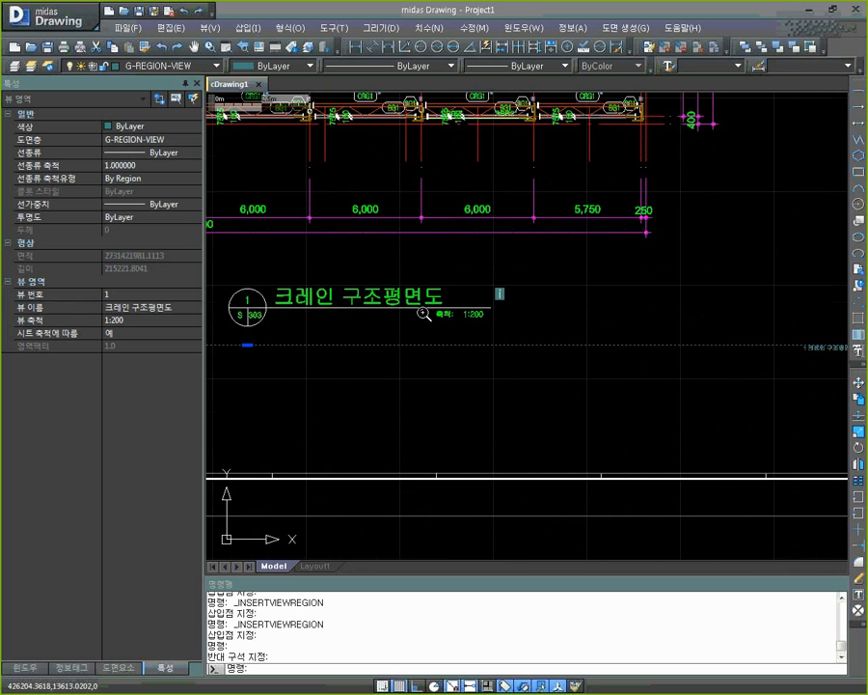
{"action": "scroll", "coordinate": [416, 311], "scroll_direction": "down", "scroll_amount": 4}
{"action": "scroll", "coordinate": [451, 304], "scroll_direction": "up", "scroll_amount": 3}
{"action": "scroll", "coordinate": [434, 292], "scroll_direction": "down", "scroll_amount": 5}
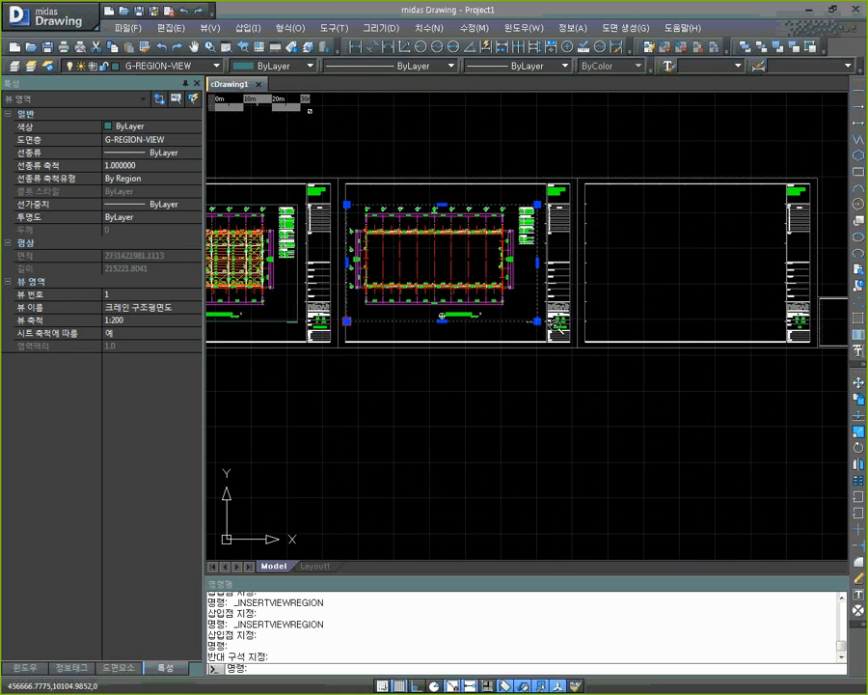
{"action": "key", "text": "Escape"}
{"action": "key", "text": "Escape"}
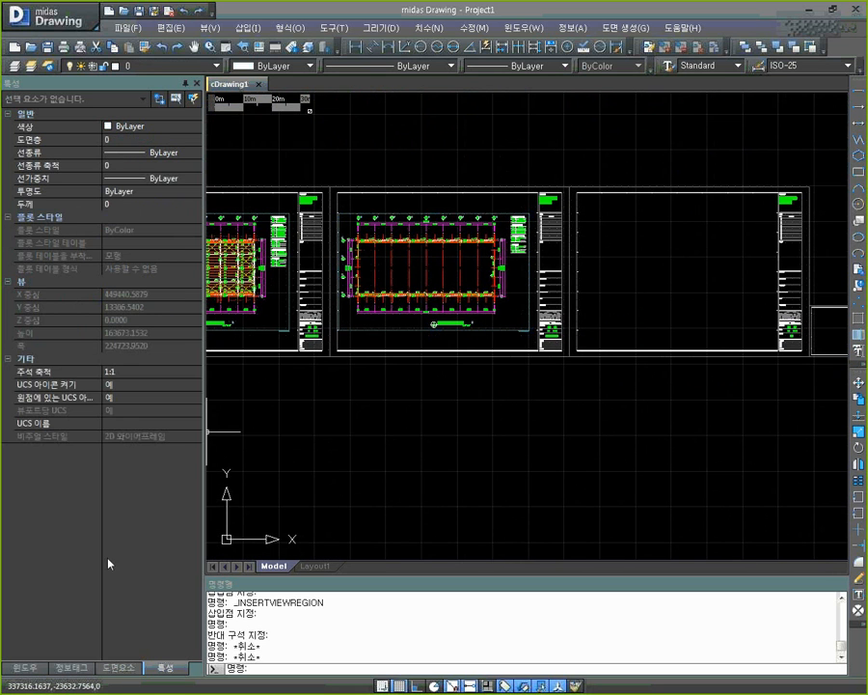
Insert the 좌측면도 view from iDrawing1 into sheet S-401, with its lower edge along the sheet's lower inner border
{"action": "left_click", "coordinate": [24, 667]}
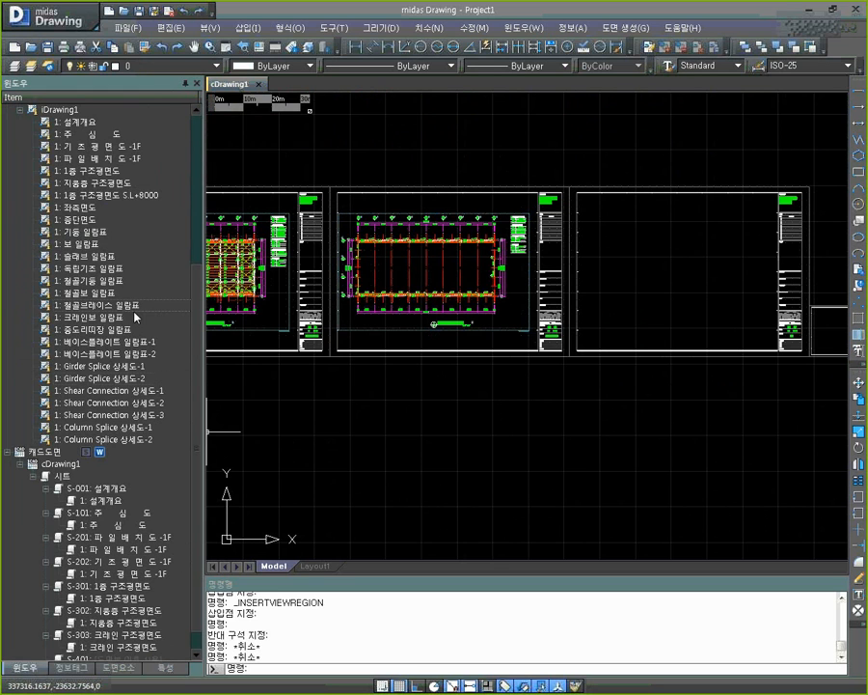
{"action": "left_click", "coordinate": [88, 208]}
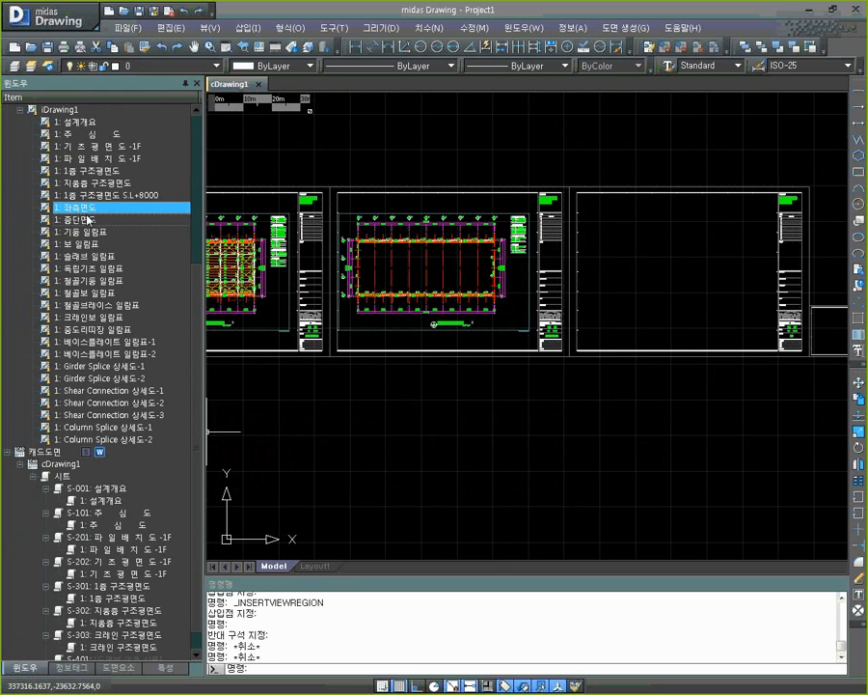
{"action": "left_click_drag", "start_coordinate": [54, 210], "coordinate": [594, 279]}
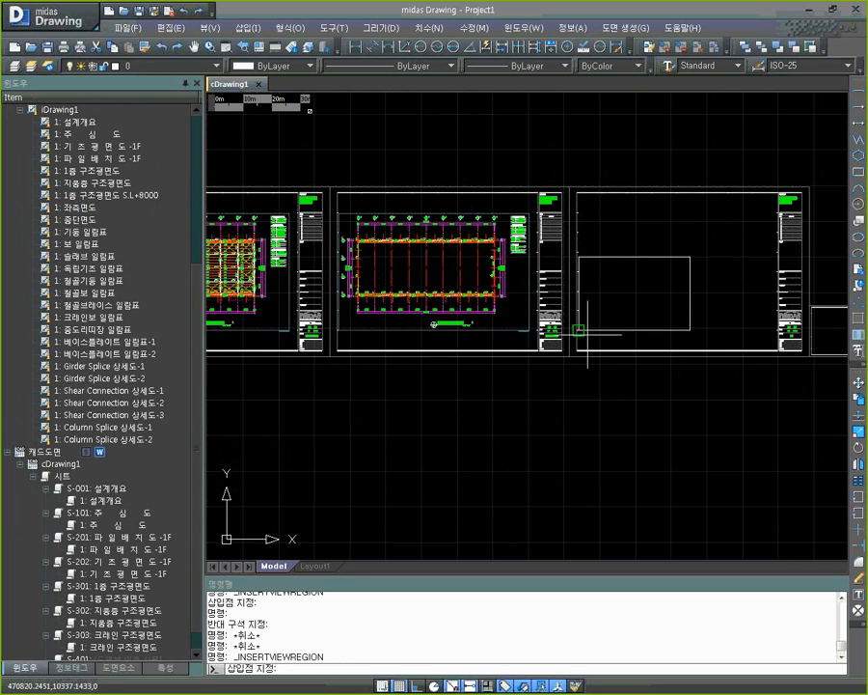
{"action": "scroll", "coordinate": [599, 328], "scroll_direction": "up", "scroll_amount": 5}
{"action": "middle_click_drag", "start_coordinate": [547, 330], "coordinate": [431, 330]}
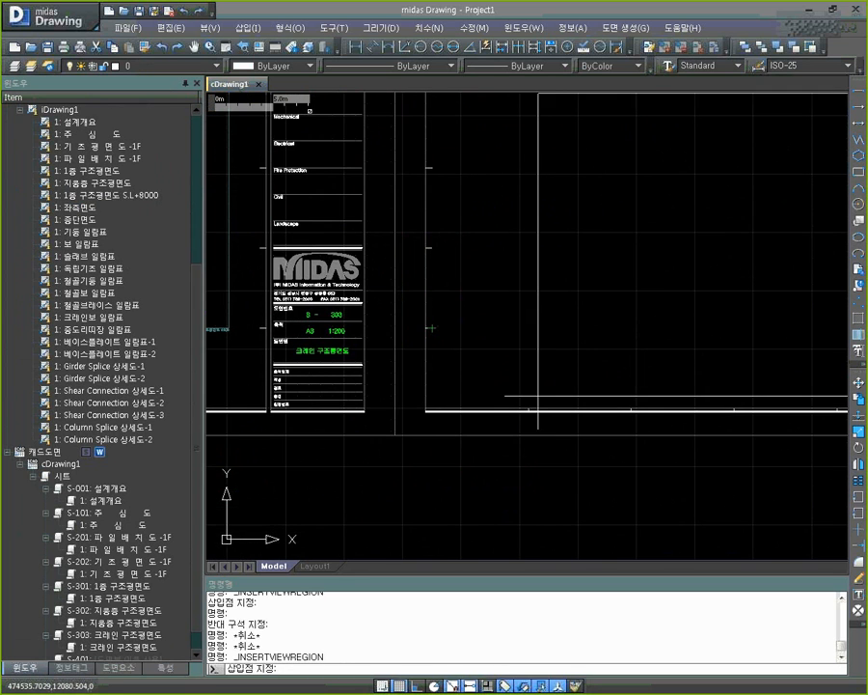
{"action": "left_click", "coordinate": [488, 366]}
Insert the 종단면도 view from iDrawing1 into sheet S-401 directly above the 좌측면도 view, aligned with its left edge
{"action": "scroll", "coordinate": [492, 361], "scroll_direction": "down", "scroll_amount": 4}
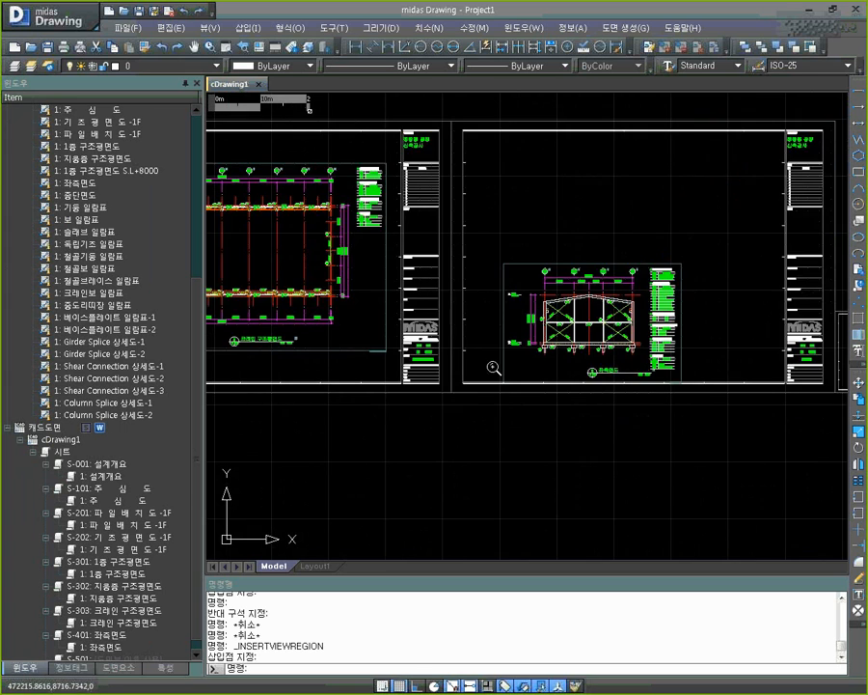
{"action": "mouse_move", "coordinate": [81, 194]}
{"action": "left_mouse_down"}
{"action": "mouse_move", "coordinate": [135, 244]}
{"action": "mouse_move", "coordinate": [436, 261]}
{"action": "left_mouse_up"}
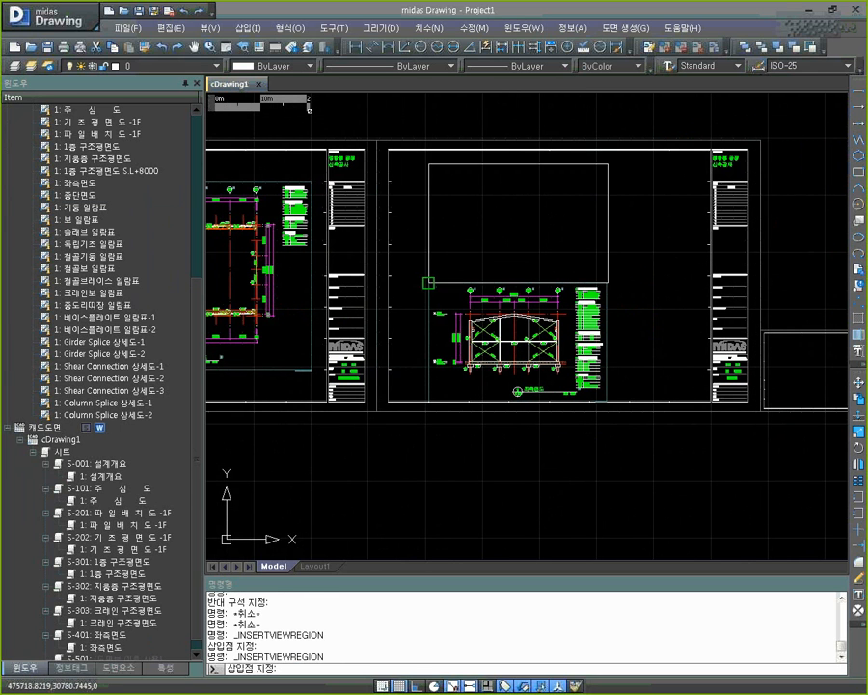
{"action": "left_click", "coordinate": [425, 282]}
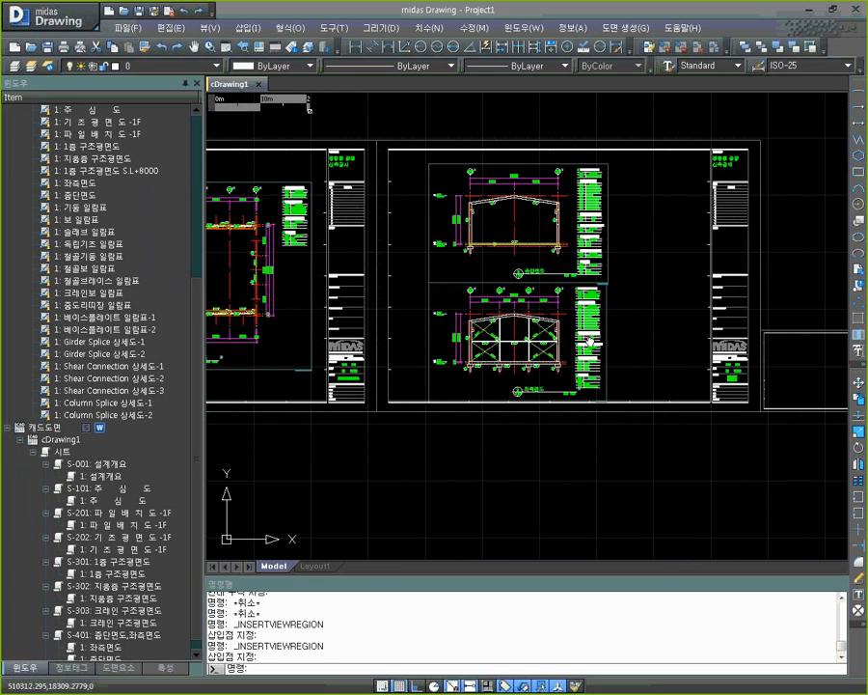
Examine the 좌측면도 title symbol on sheet S-401 and the section mark below the first-floor plan on sheet S-301
{"action": "scroll", "coordinate": [516, 386], "scroll_direction": "up", "scroll_amount": 10}
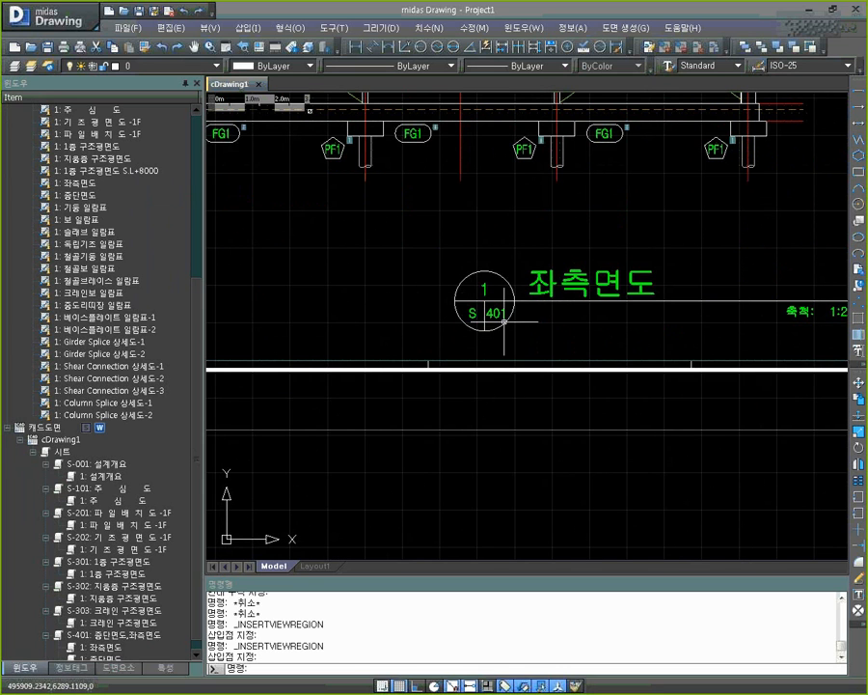
{"action": "scroll", "coordinate": [502, 322], "scroll_direction": "down", "scroll_amount": 5}
{"action": "scroll", "coordinate": [492, 302], "scroll_direction": "up", "scroll_amount": 5}
{"action": "scroll", "coordinate": [492, 302], "scroll_direction": "down", "scroll_amount": 3}
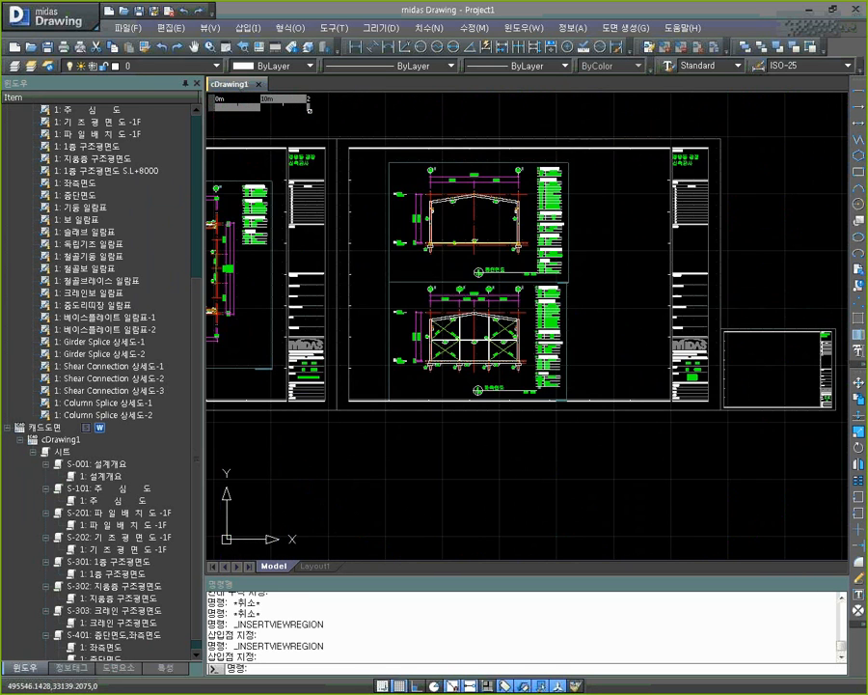
{"action": "scroll", "coordinate": [422, 314], "scroll_direction": "down", "scroll_amount": 3}
{"action": "middle_click_drag", "start_coordinate": [312, 351], "coordinate": [643, 357]}
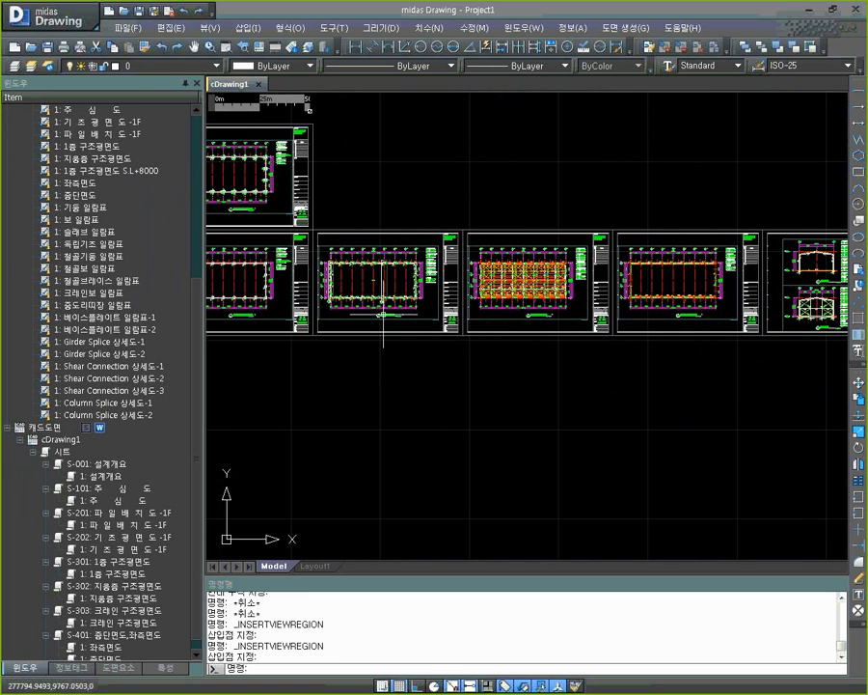
{"action": "scroll", "coordinate": [379, 304], "scroll_direction": "up", "scroll_amount": 8}
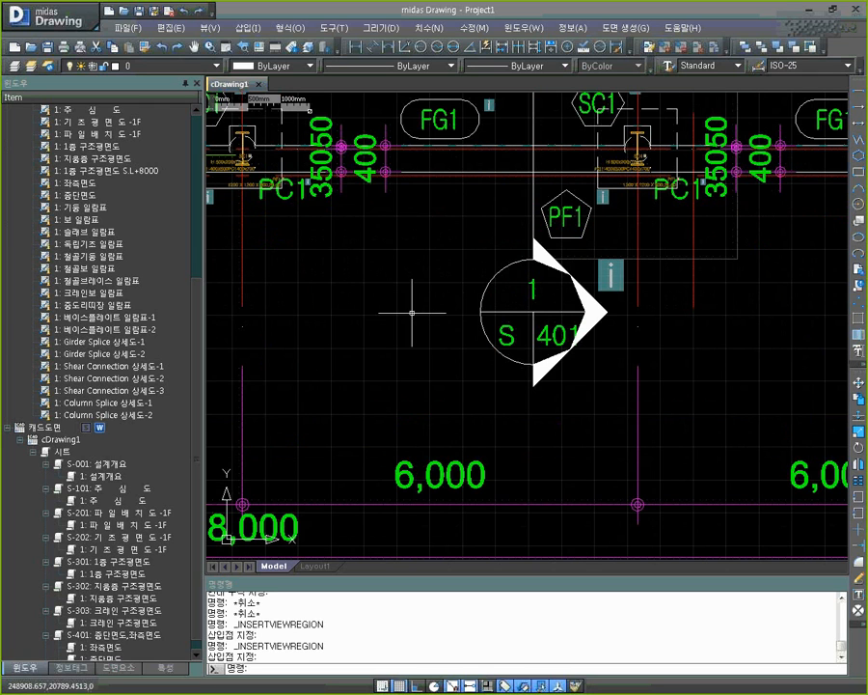
{"action": "scroll", "coordinate": [456, 340], "scroll_direction": "down", "scroll_amount": 5}
Insert the 기둥 일람표 view from iDrawing1 into sheet S-501, with its lower-left corner on the sheet's inner border corner
{"action": "mouse_move", "coordinate": [599, 350]}
{"action": "middle_mouse_down"}
{"action": "mouse_move", "coordinate": [344, 311]}
{"action": "mouse_move", "coordinate": [302, 329]}
{"action": "middle_mouse_up"}
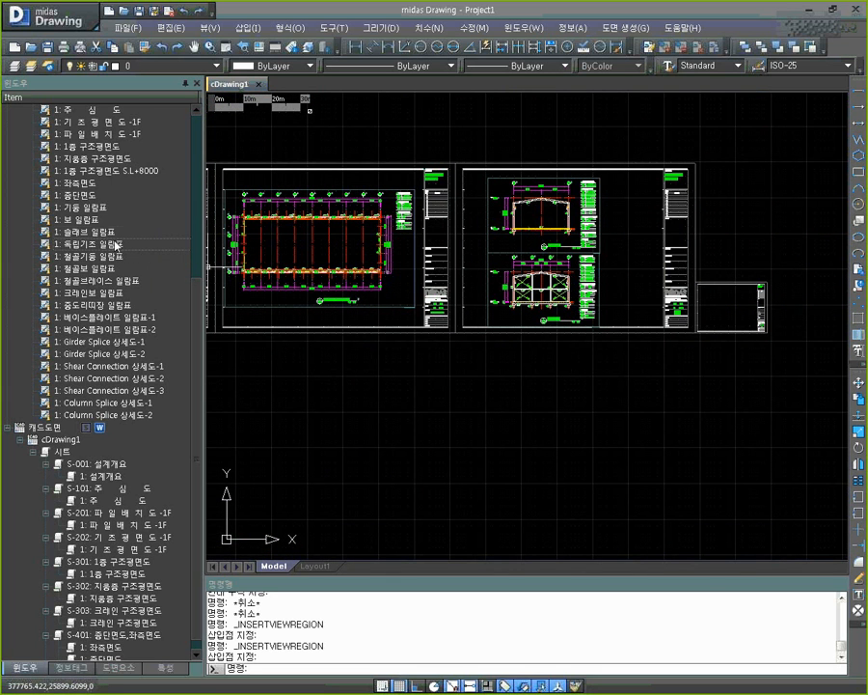
{"action": "left_click", "coordinate": [75, 208]}
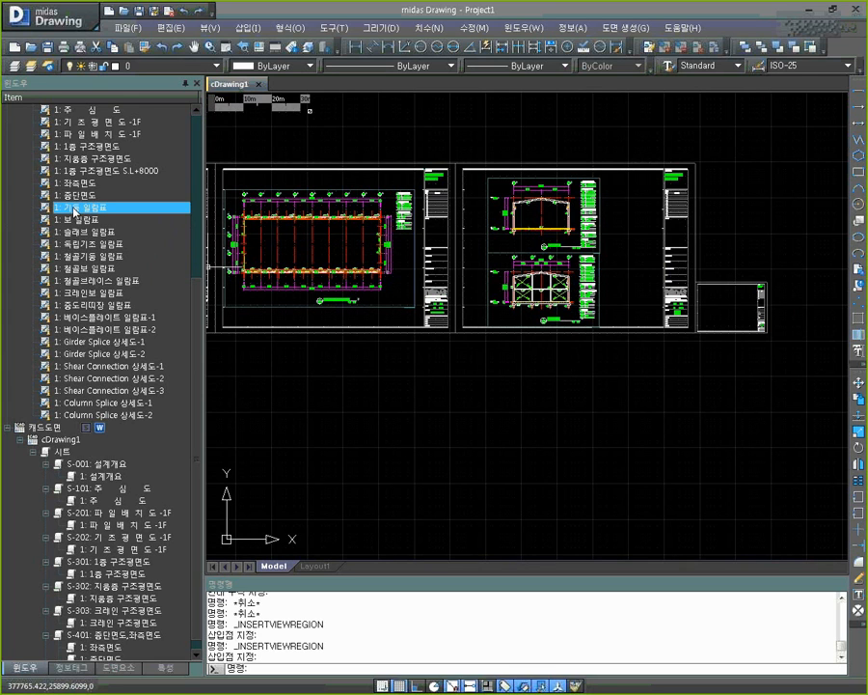
{"action": "mouse_move", "coordinate": [75, 210]}
{"action": "left_mouse_down"}
{"action": "mouse_move", "coordinate": [425, 353]}
{"action": "mouse_move", "coordinate": [606, 348]}
{"action": "left_mouse_up"}
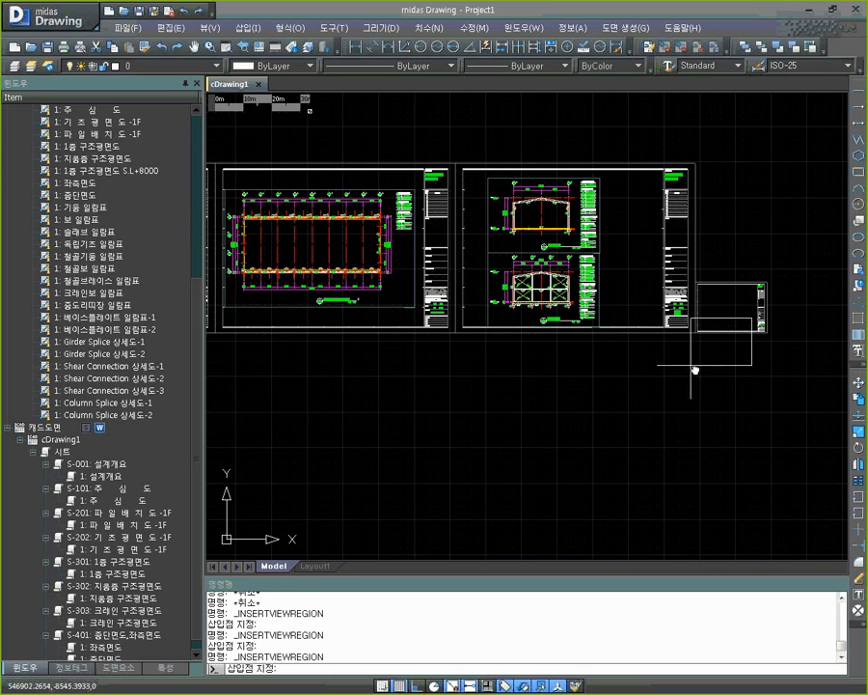
{"action": "middle_click_drag", "start_coordinate": [694, 367], "coordinate": [518, 380]}
{"action": "scroll", "coordinate": [487, 349], "scroll_direction": "up", "scroll_amount": 5}
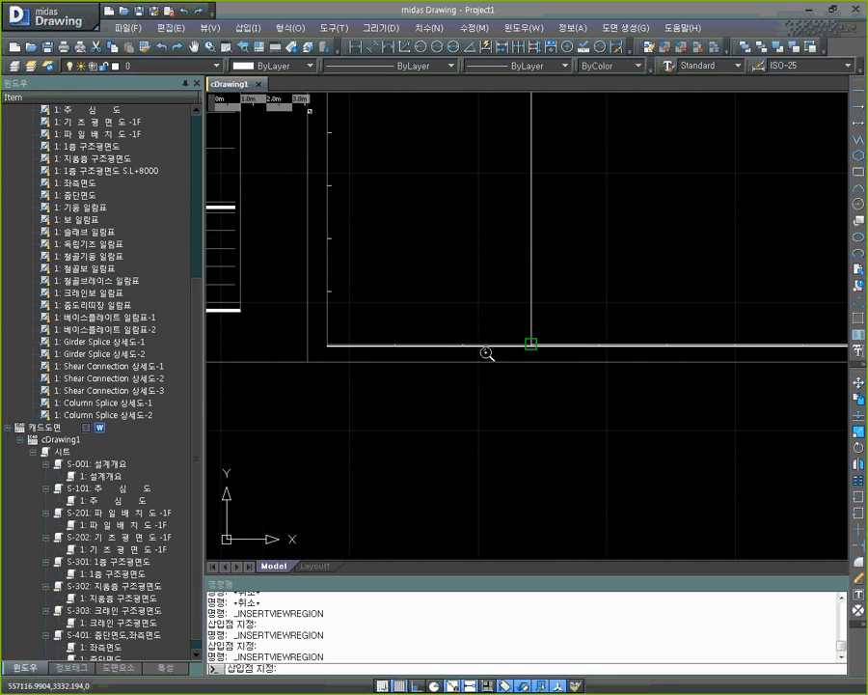
{"action": "left_click", "coordinate": [328, 341]}
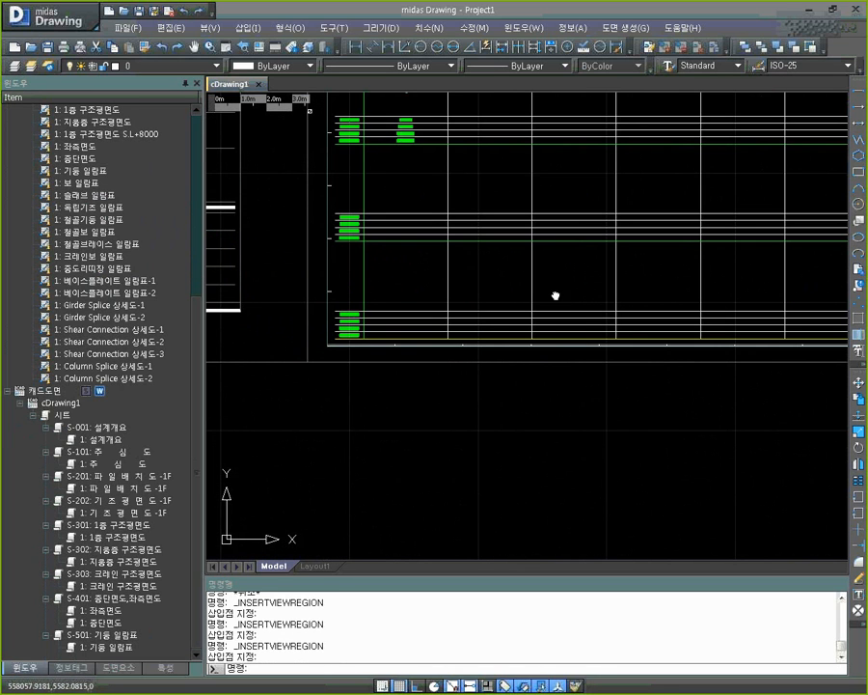
{"action": "scroll", "coordinate": [361, 394], "scroll_direction": "down", "scroll_amount": 4}
{"action": "middle_click_drag", "start_coordinate": [441, 370], "coordinate": [533, 367]}
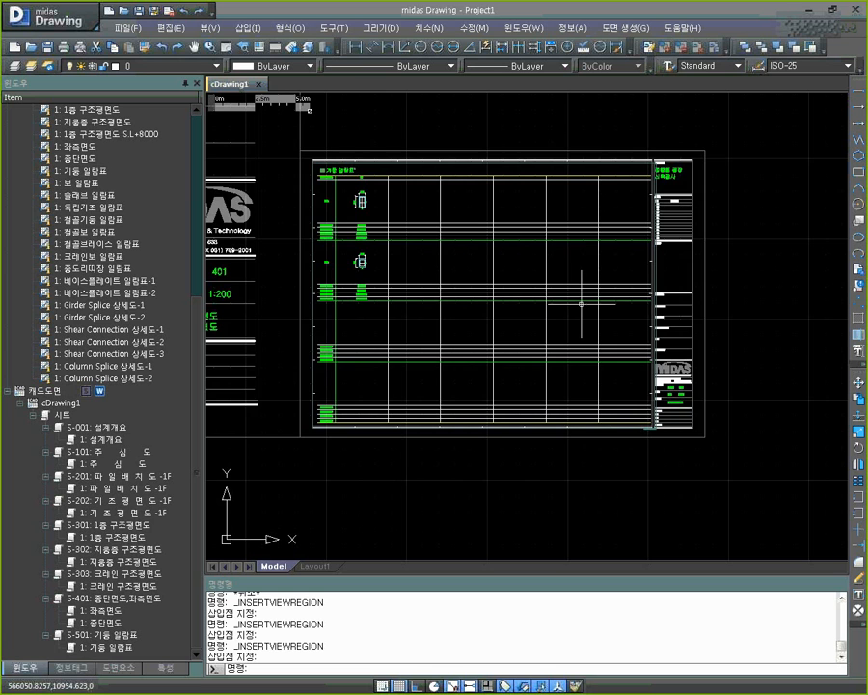
Start a plot of the drawing with the FX ApeosPort-III C3300 PCL 6 printer and A3(297x420mm) paper
{"action": "scroll", "coordinate": [582, 304], "scroll_direction": "down", "scroll_amount": 6}
{"action": "middle_click_drag", "start_coordinate": [637, 362], "coordinate": [611, 349]}
{"action": "scroll", "coordinate": [609, 349], "scroll_direction": "down", "scroll_amount": 2}
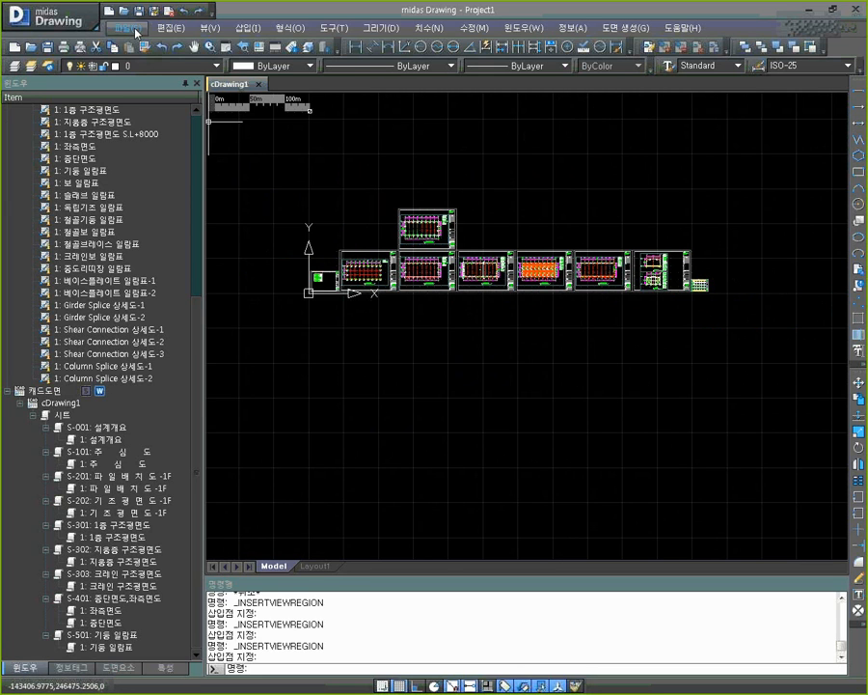
{"action": "left_click", "coordinate": [136, 32]}
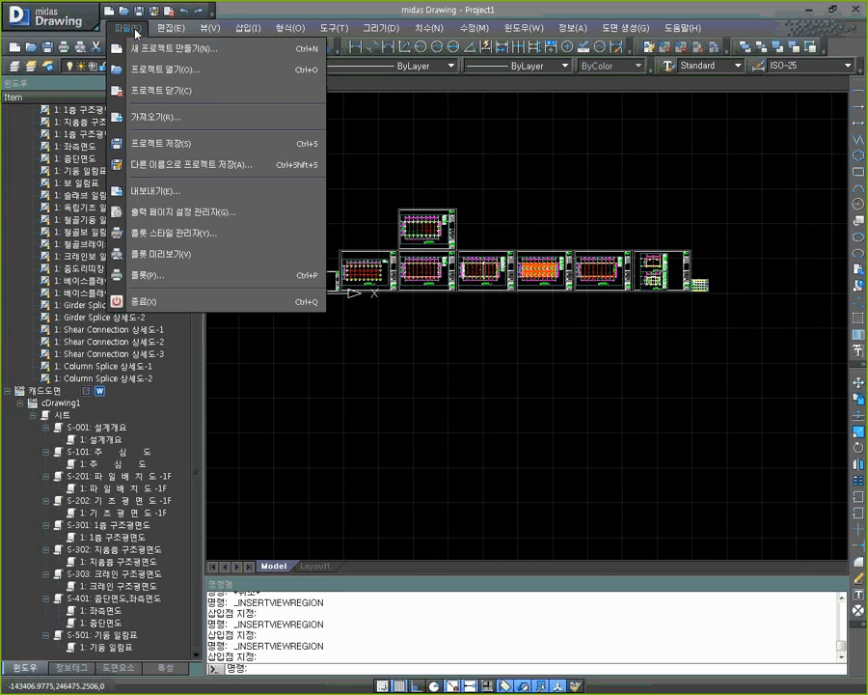
{"action": "left_click", "coordinate": [154, 275]}
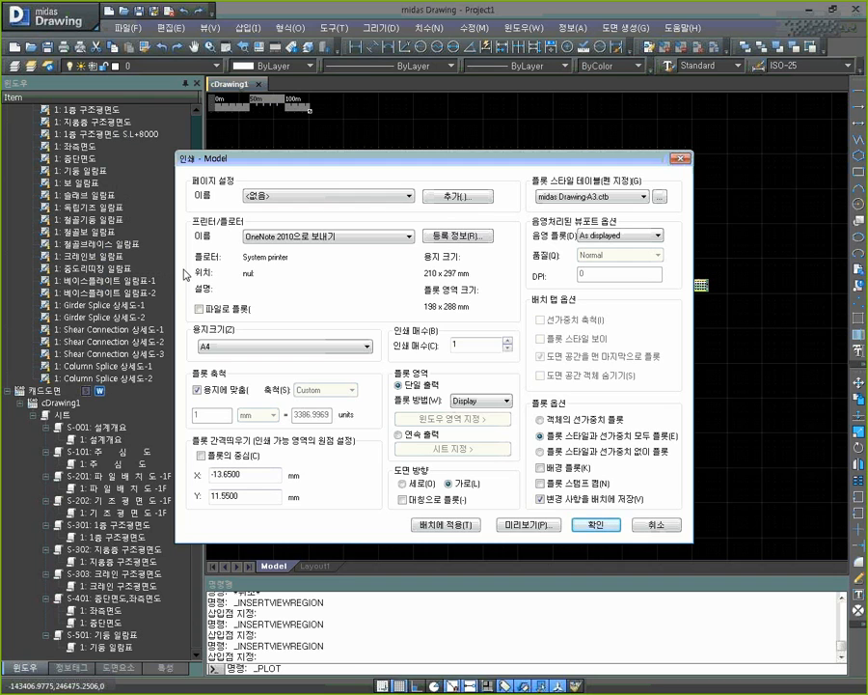
{"action": "left_click", "coordinate": [409, 235]}
{"action": "left_click", "coordinate": [303, 275]}
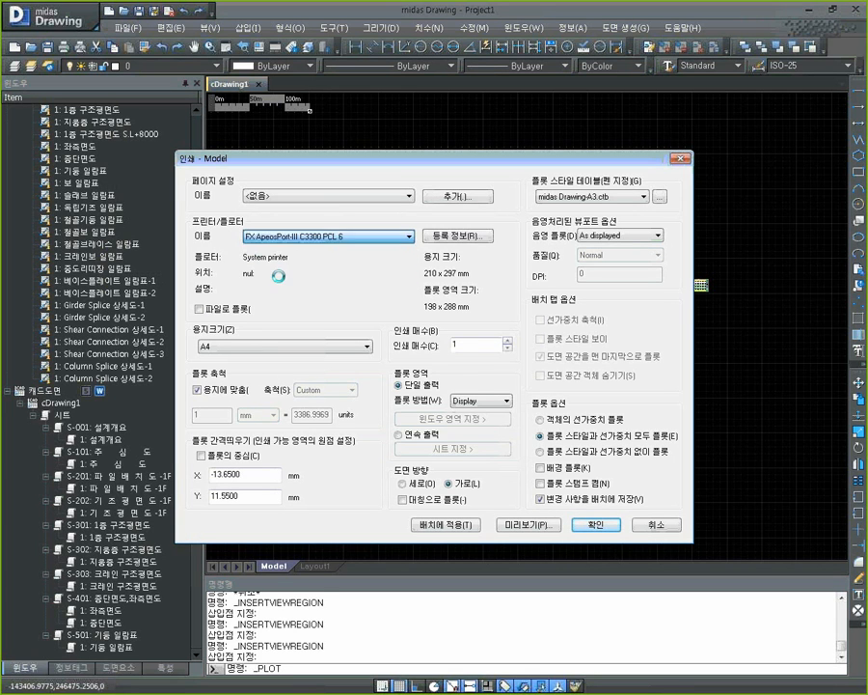
{"action": "left_click", "coordinate": [249, 345]}
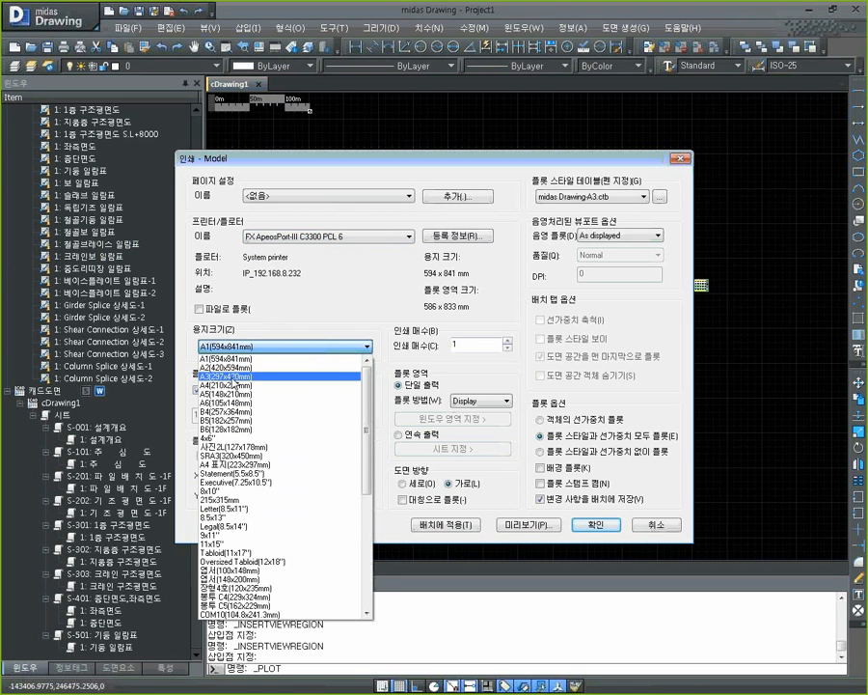
{"action": "left_click", "coordinate": [233, 379]}
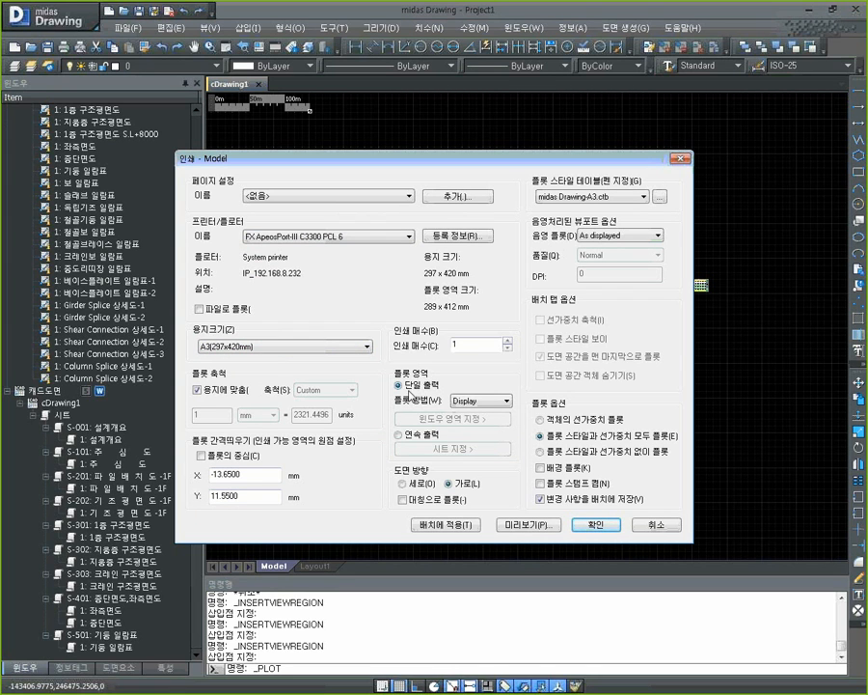
Set the single-output plot area to Window, spanning the outer frame of sheet S-001
{"action": "left_click", "coordinate": [482, 401]}
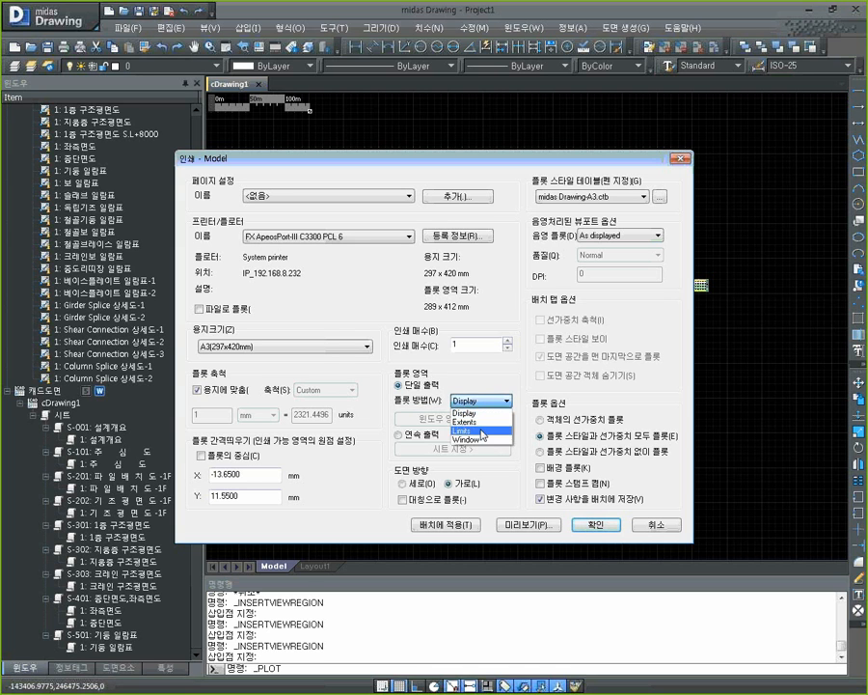
{"action": "left_click", "coordinate": [468, 439]}
{"action": "left_click", "coordinate": [452, 424]}
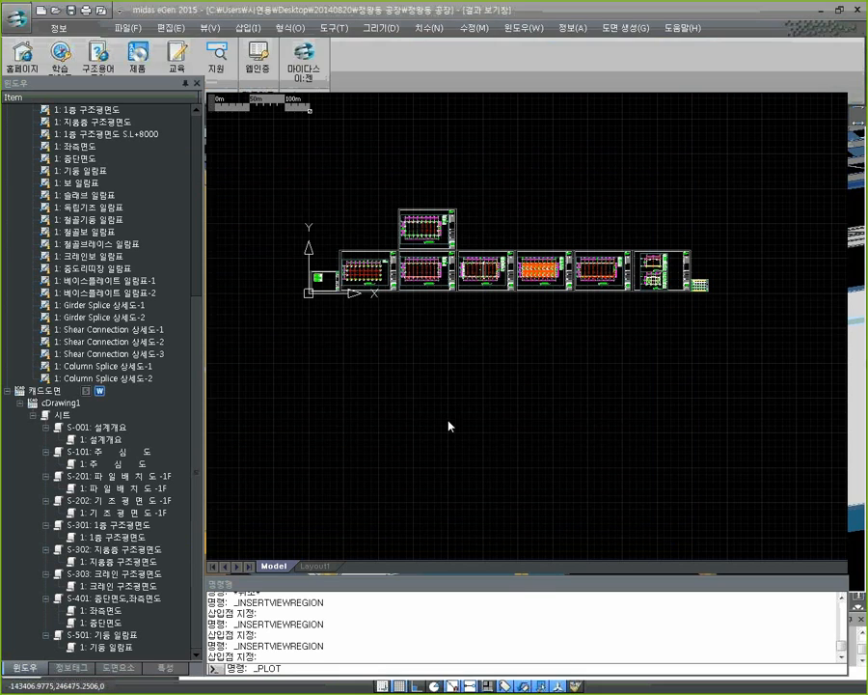
{"action": "scroll", "coordinate": [337, 300], "scroll_direction": "up", "scroll_amount": 4}
{"action": "middle_click_drag", "start_coordinate": [337, 302], "coordinate": [376, 389]}
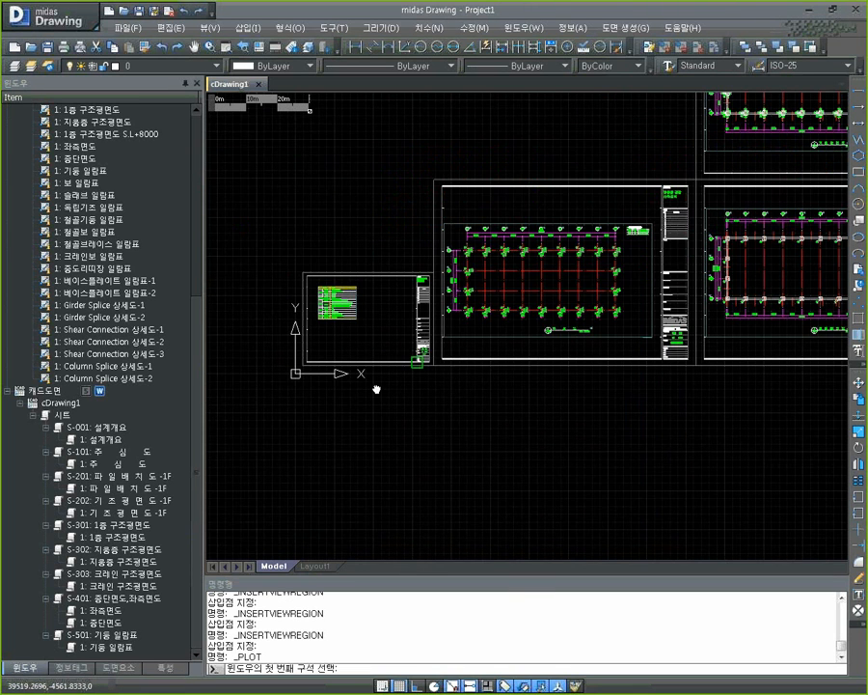
{"action": "left_click", "coordinate": [302, 365]}
{"action": "left_click", "coordinate": [434, 273]}
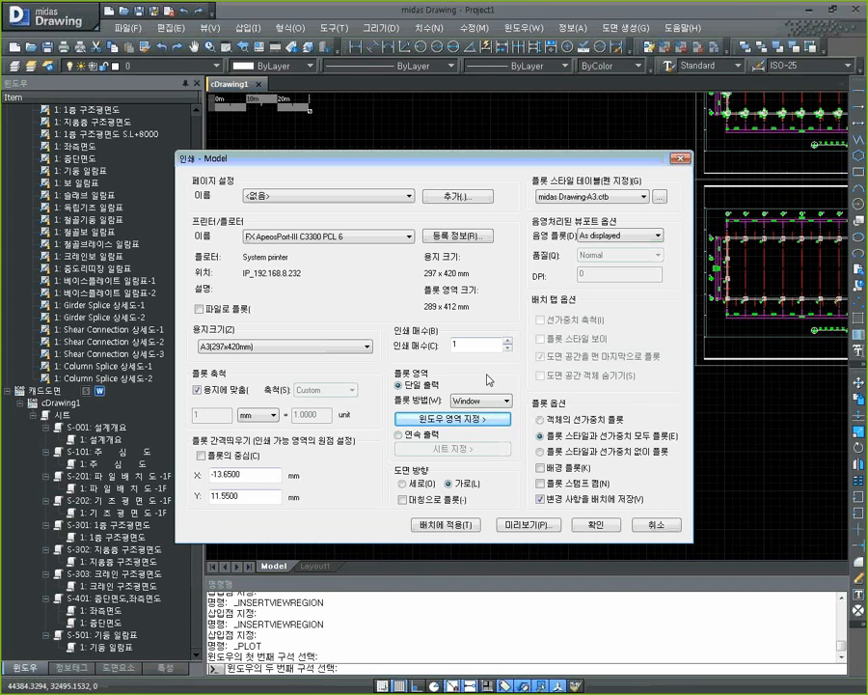
Try continuous output (연속 출력) with all sheets selected, and cancel the plot
{"action": "left_click", "coordinate": [419, 439]}
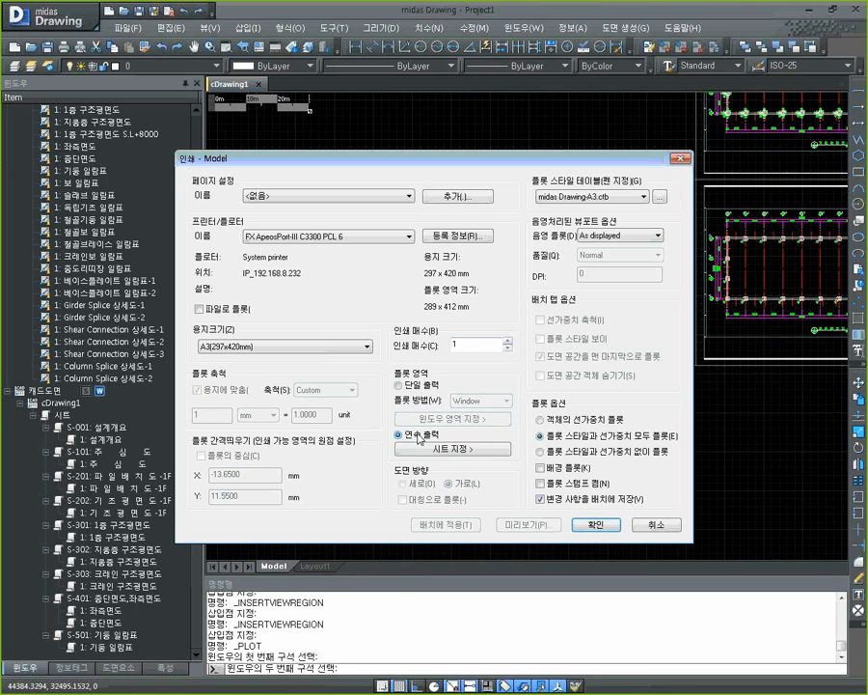
{"action": "left_click", "coordinate": [466, 449]}
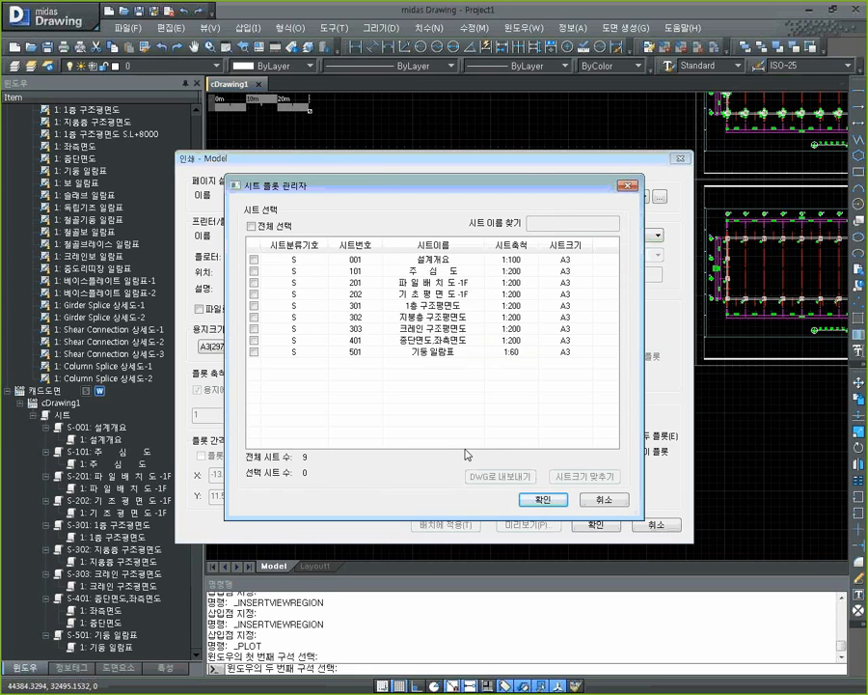
{"action": "left_click", "coordinate": [252, 229]}
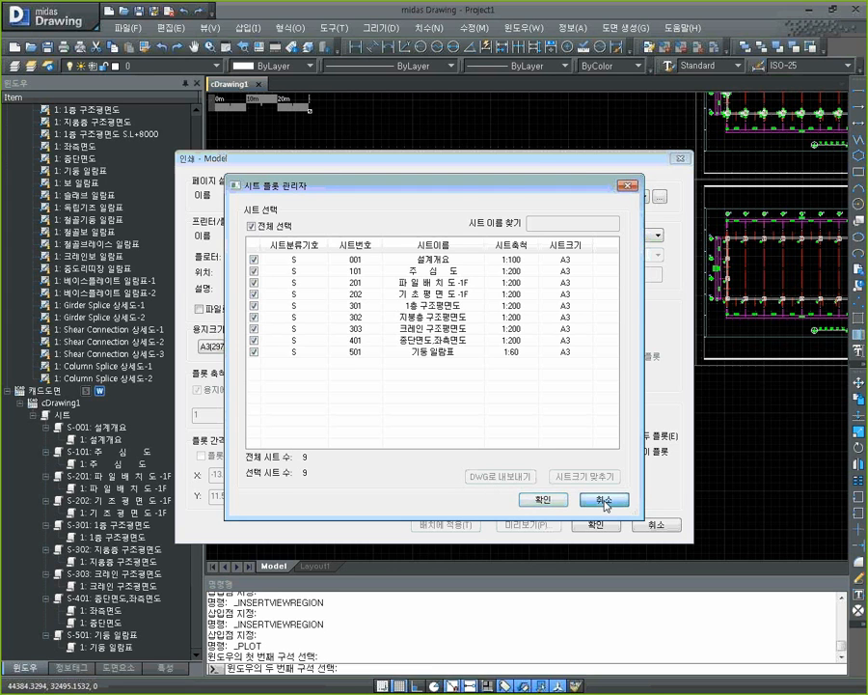
{"action": "left_click", "coordinate": [604, 502]}
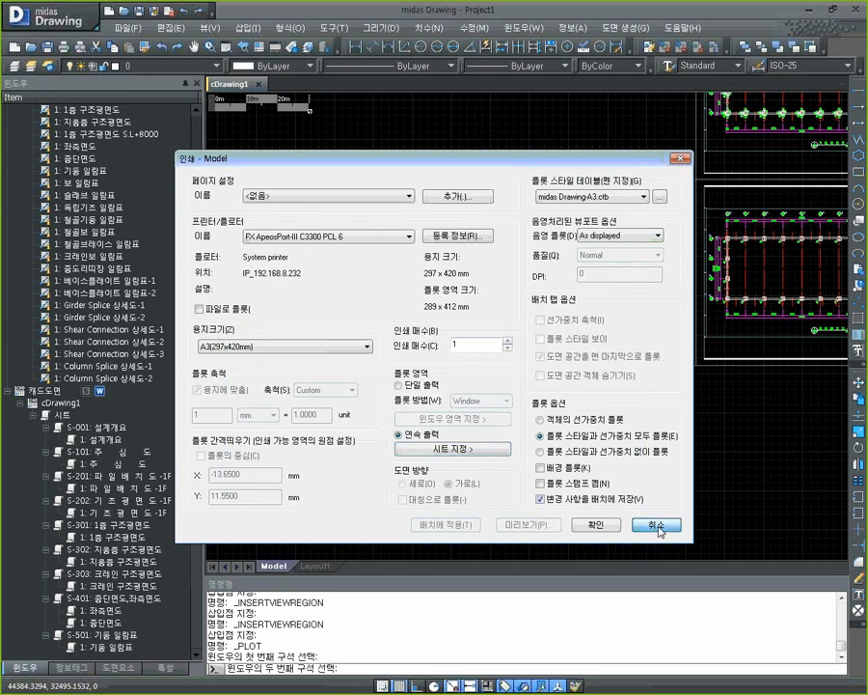
{"action": "left_click", "coordinate": [659, 526]}
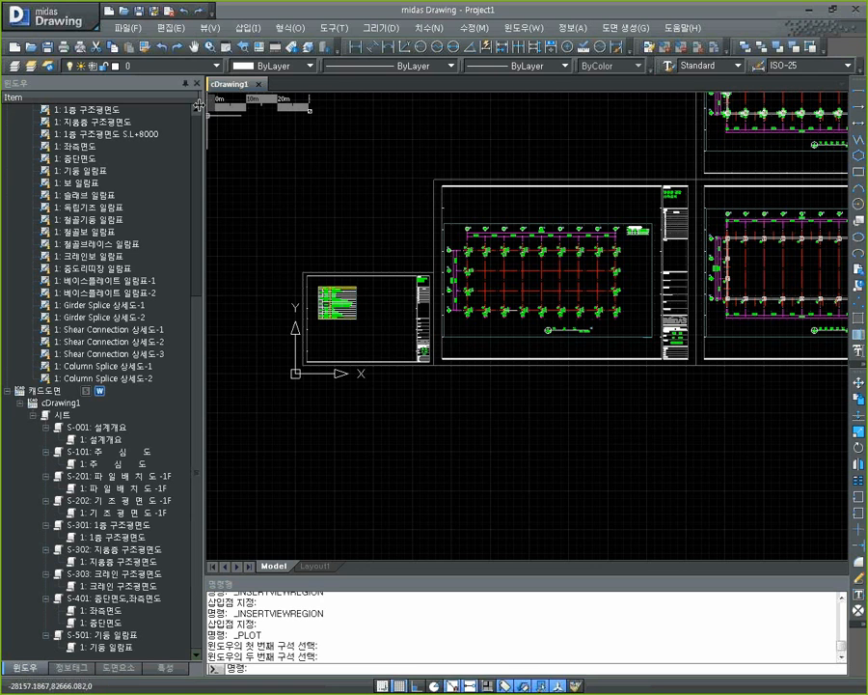
Open the export of the whole drawing as an AutoCAD 2010 DWG file and cancel it
{"action": "left_click", "coordinate": [128, 28]}
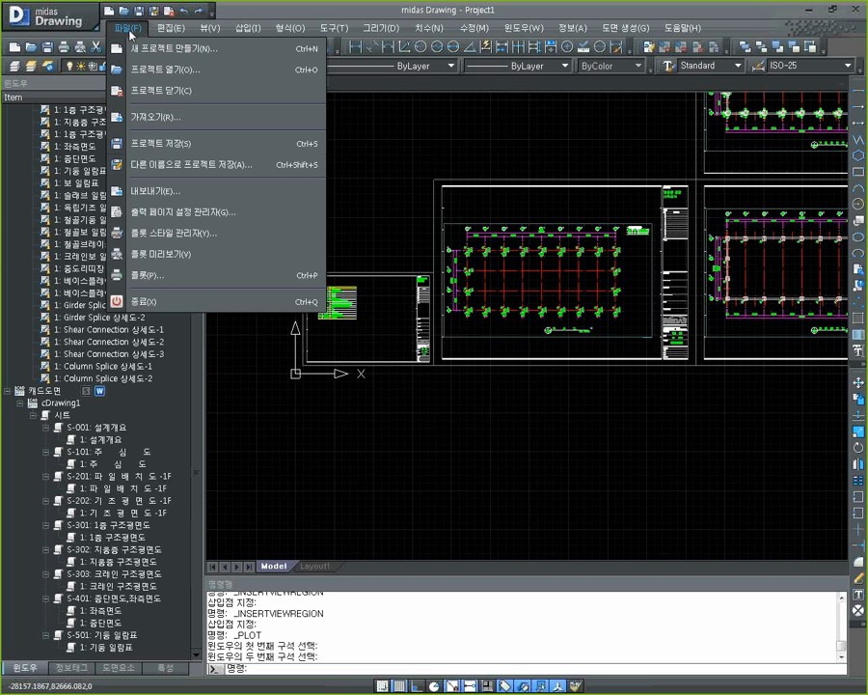
{"action": "left_click", "coordinate": [175, 193]}
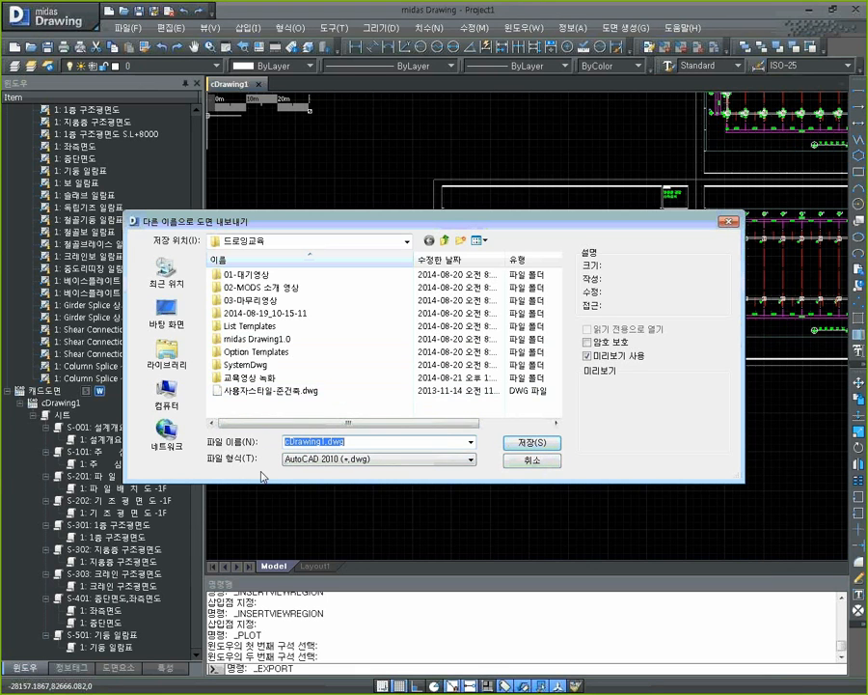
{"action": "left_click", "coordinate": [537, 461]}
Save sheet S-101 as a separate DWG file in the documents library, keeping the proposed 주심도 sheet name
{"action": "scroll", "coordinate": [657, 436], "scroll_direction": "down", "scroll_amount": 4}
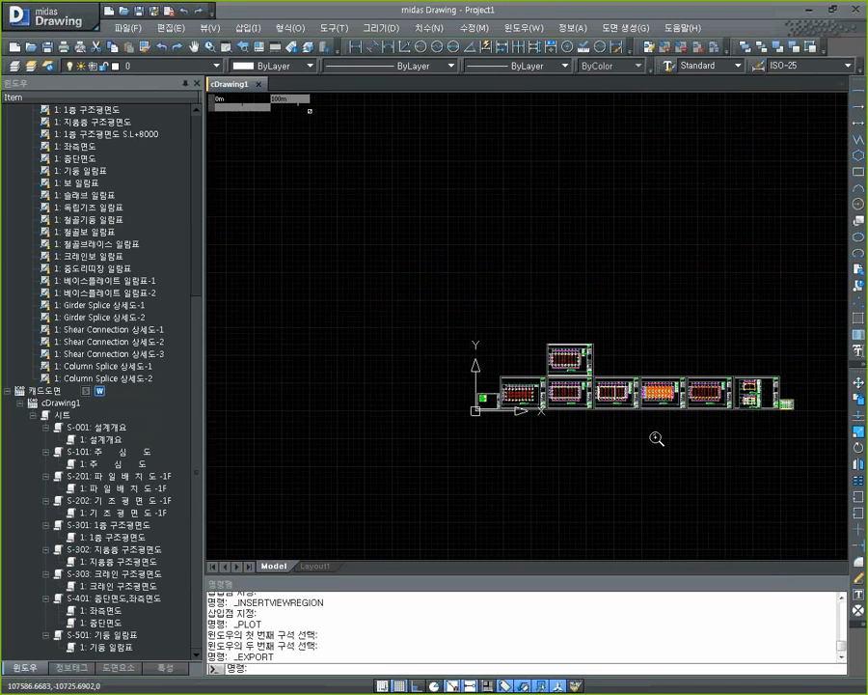
{"action": "middle_click_drag", "start_coordinate": [657, 436], "coordinate": [547, 398]}
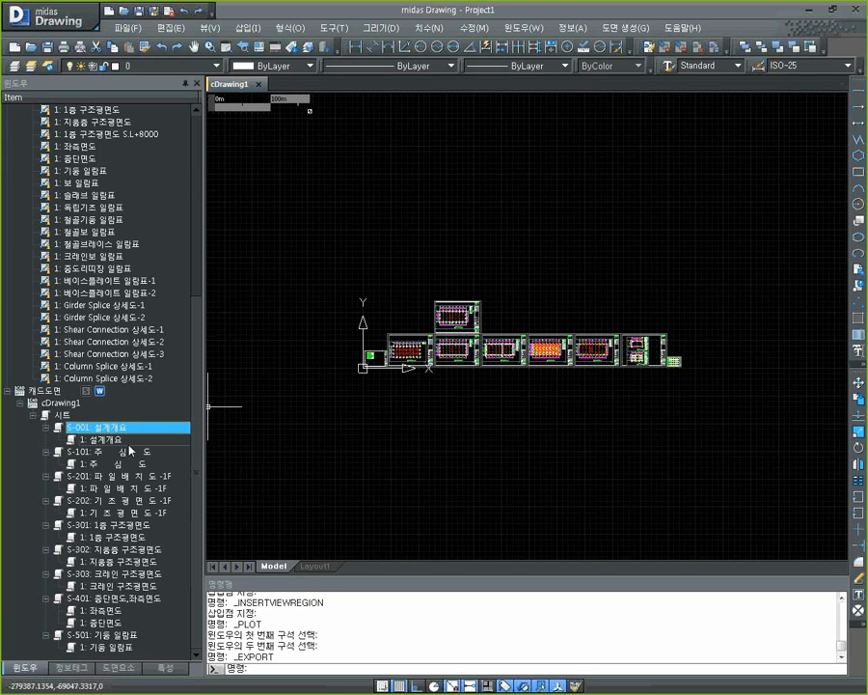
{"action": "right_click", "coordinate": [129, 455]}
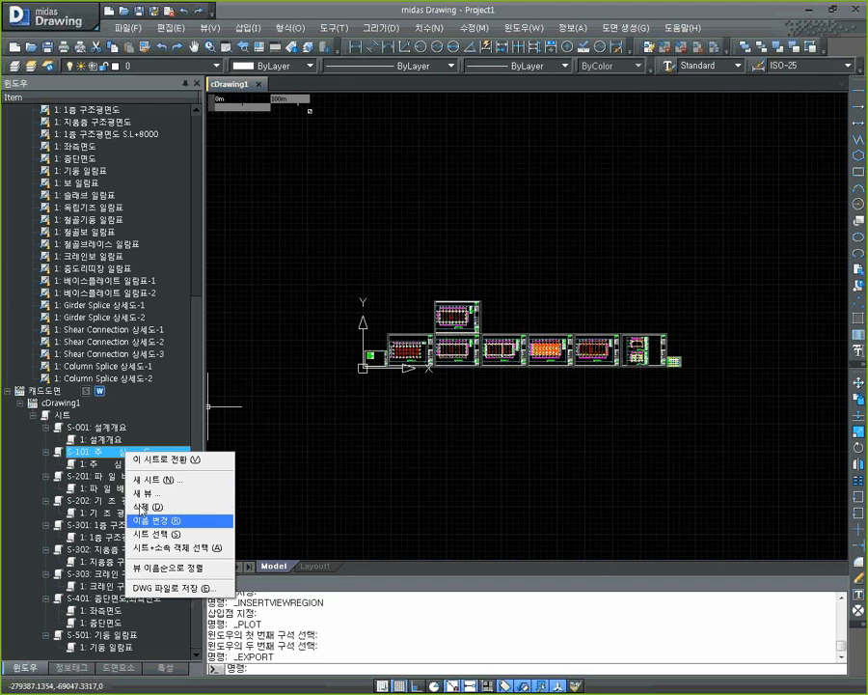
{"action": "left_click", "coordinate": [179, 585]}
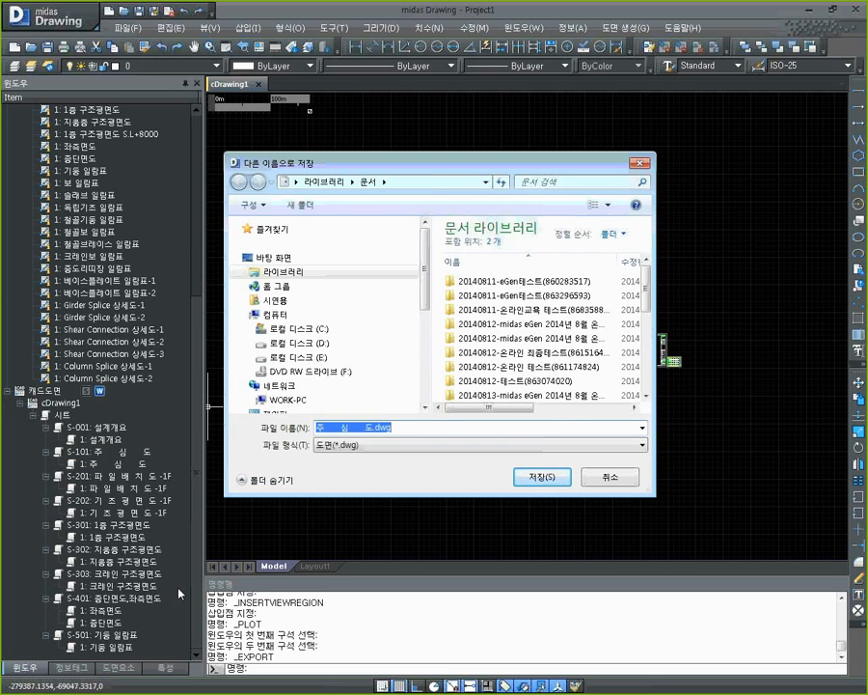
{"action": "left_click", "coordinate": [543, 478]}
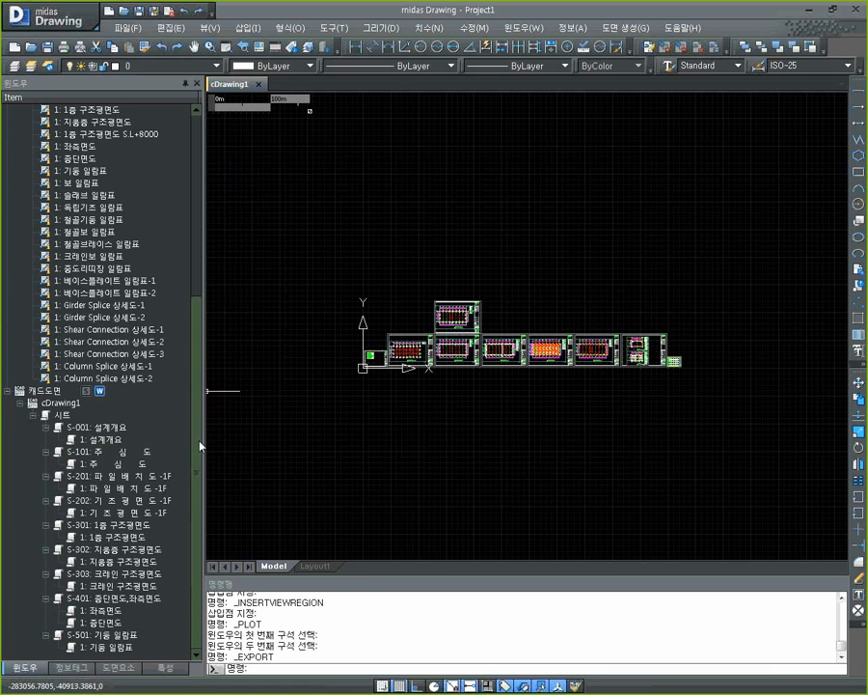
{"action": "mouse_move", "coordinate": [202, 457]}
{"action": "left_mouse_down"}
{"action": "mouse_move", "coordinate": [219, 227]}
{"action": "mouse_move", "coordinate": [200, 459]}
{"action": "left_mouse_up"}
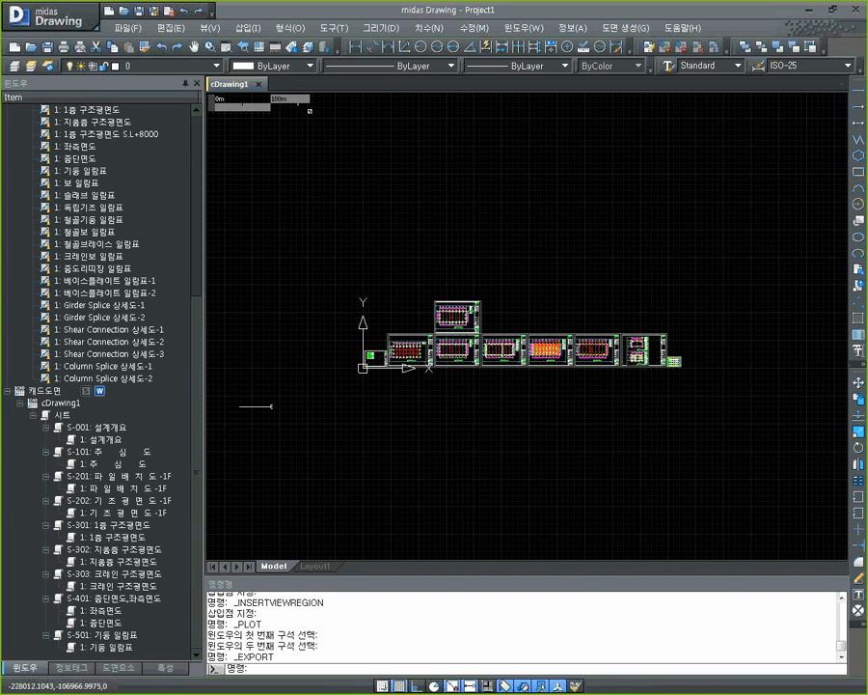
Open the iDrawing1 information drawing from the project tree to switch from cDrawing1 to information mode
{"action": "left_click", "coordinate": [621, 29]}
{"action": "mouse_move", "coordinate": [648, 100]}
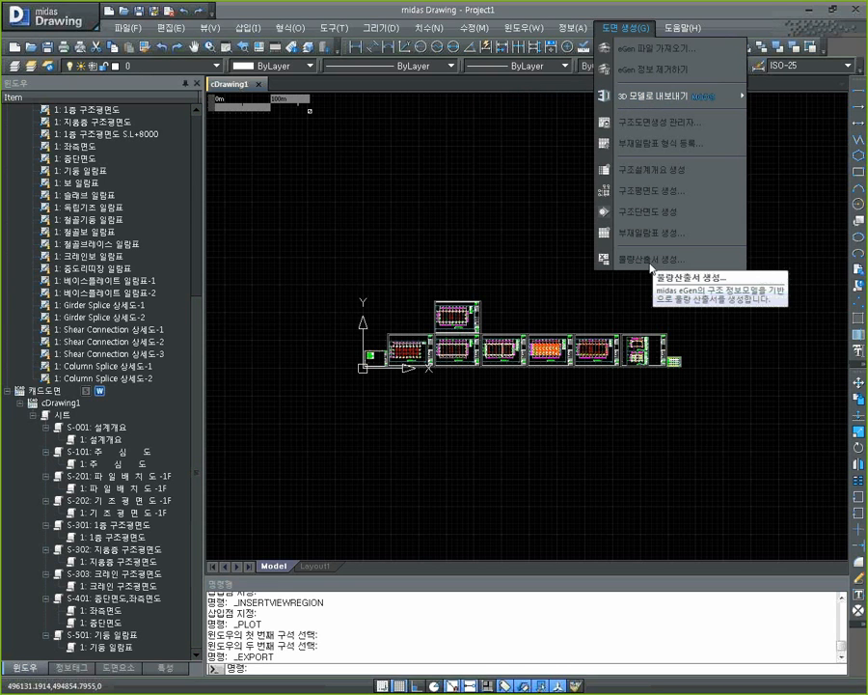
{"action": "scroll", "coordinate": [142, 178], "scroll_direction": "up", "scroll_amount": 5}
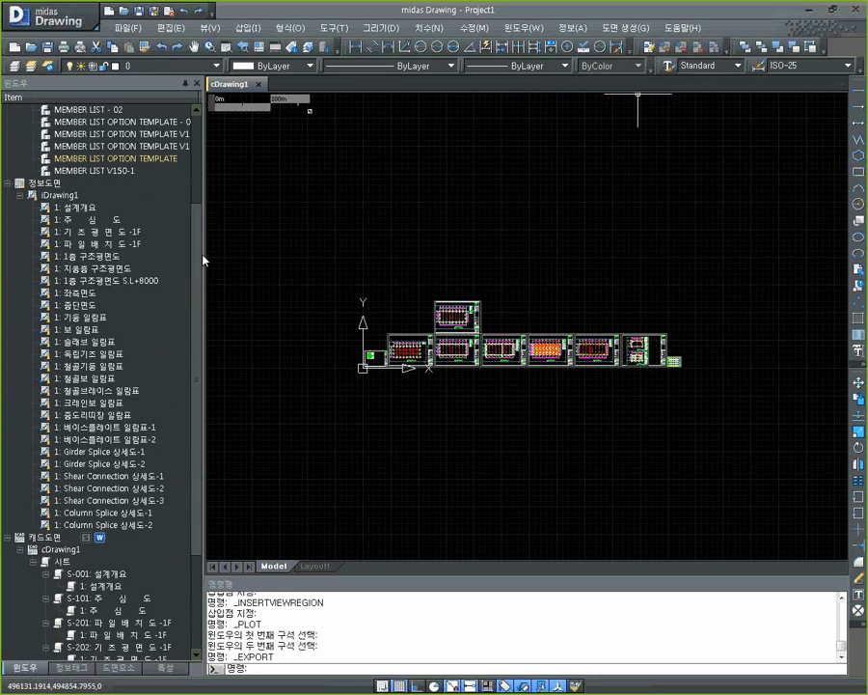
{"action": "left_click", "coordinate": [59, 223]}
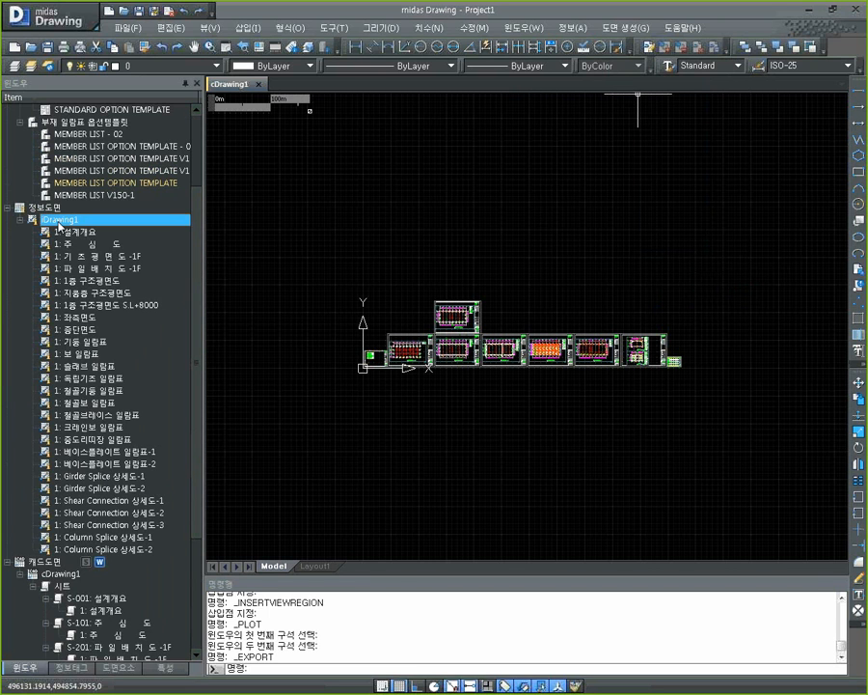
{"action": "double_click", "coordinate": [59, 224]}
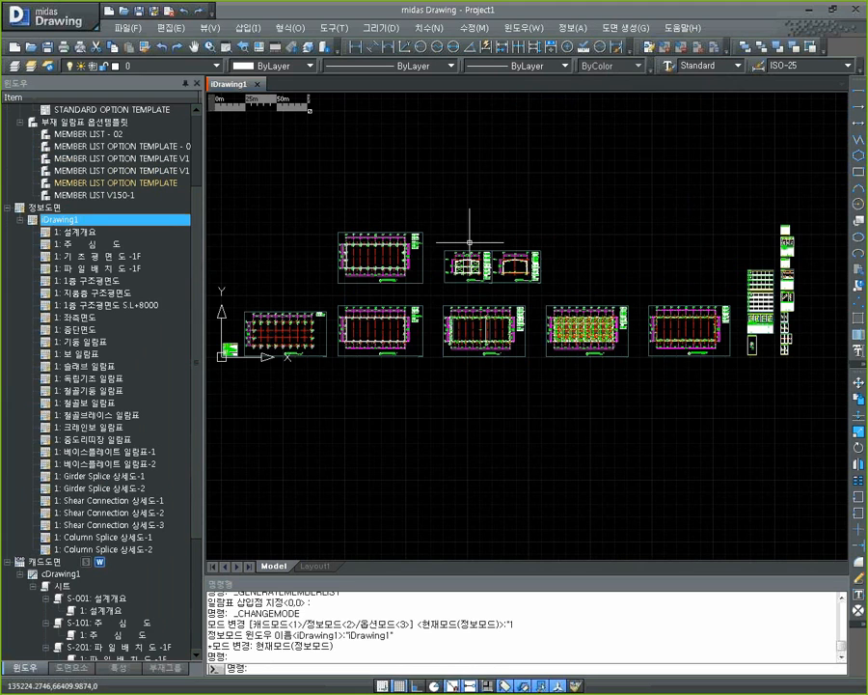
Export the 3D model as a SketchUp file named 테스트모델 on the desktop
{"action": "left_click", "coordinate": [626, 29]}
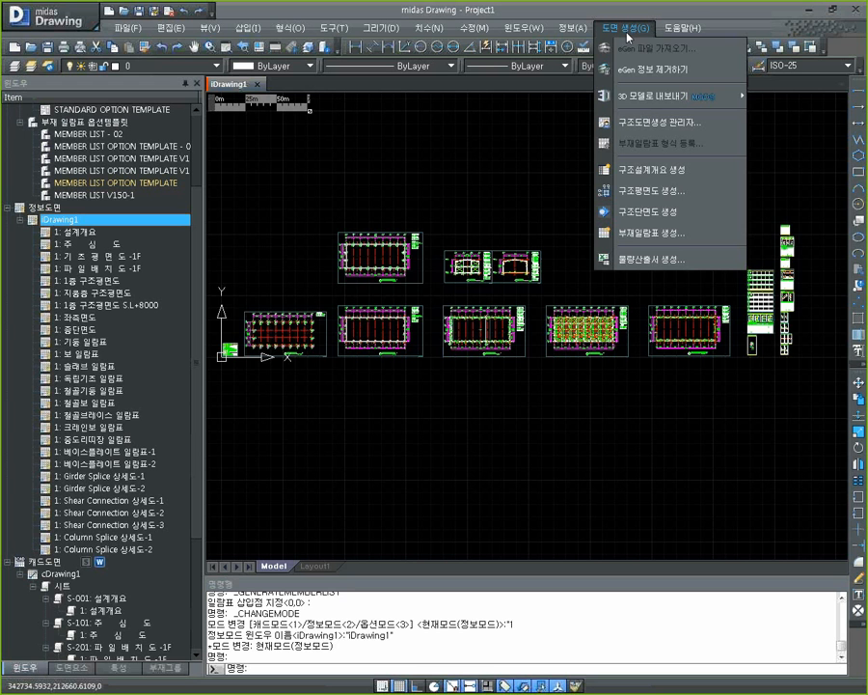
{"action": "mouse_move", "coordinate": [675, 96]}
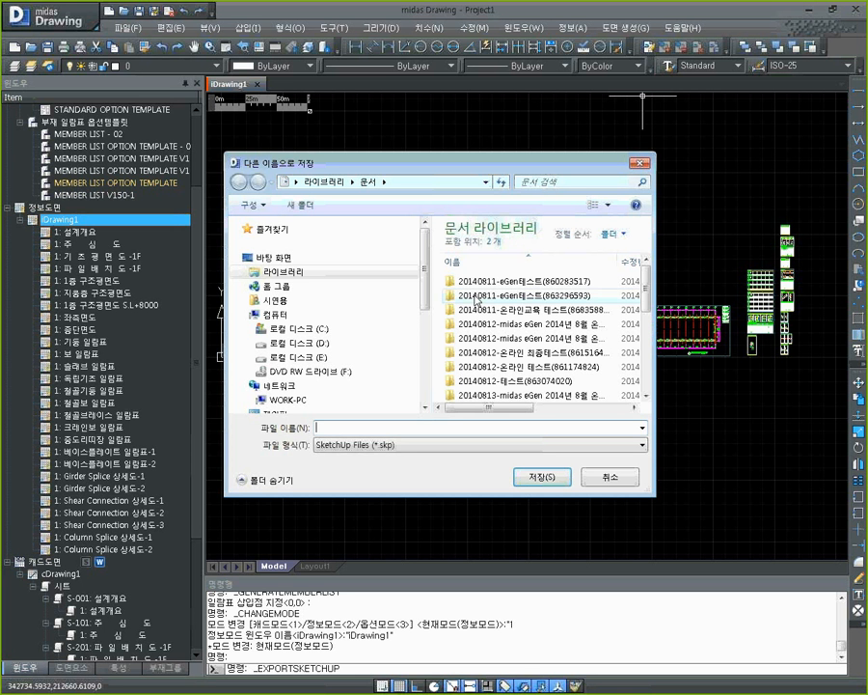
{"action": "left_click", "coordinate": [275, 257]}
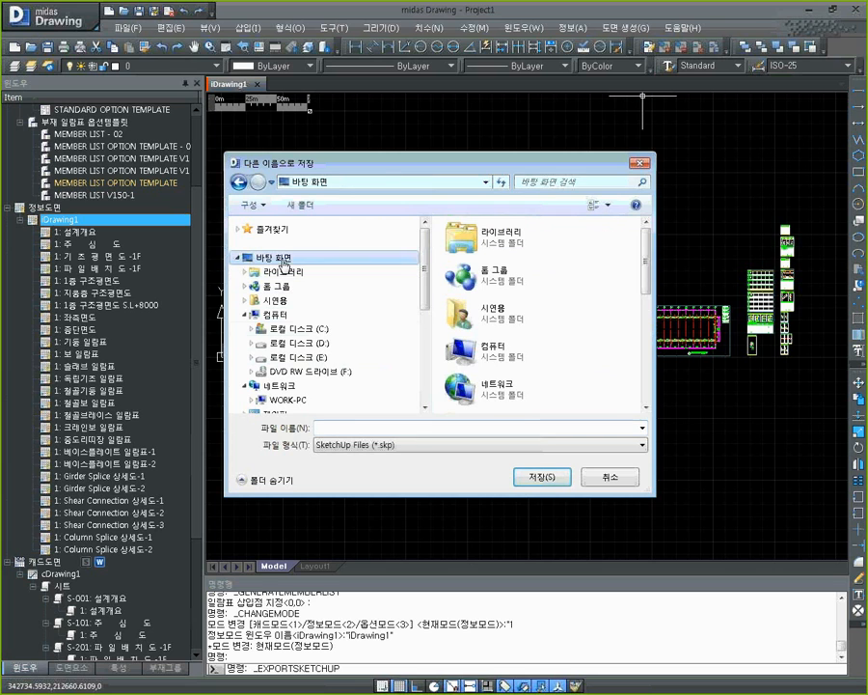
{"action": "left_click", "coordinate": [372, 428]}
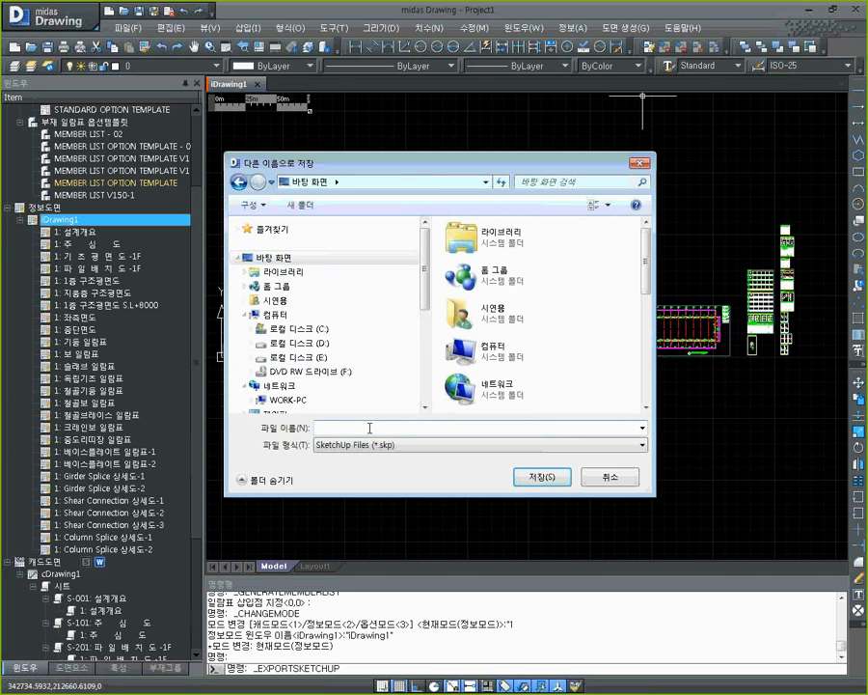
{"action": "type", "text": "xprtmxm"}
{"action": "key", "text": "BackSpace"}
{"action": "key", "text": "BackSpace"}
{"action": "key", "text": "BackSpace"}
{"action": "key", "text": "BackSpace"}
{"action": "key", "text": "BackSpace"}
{"action": "key", "text": "BackSpace"}
{"action": "key", "text": "BackSpace"}
{"action": "type", "text": "테"}
{"action": "type", "text": "트모델"}
{"action": "left_click", "coordinate": [527, 480]}
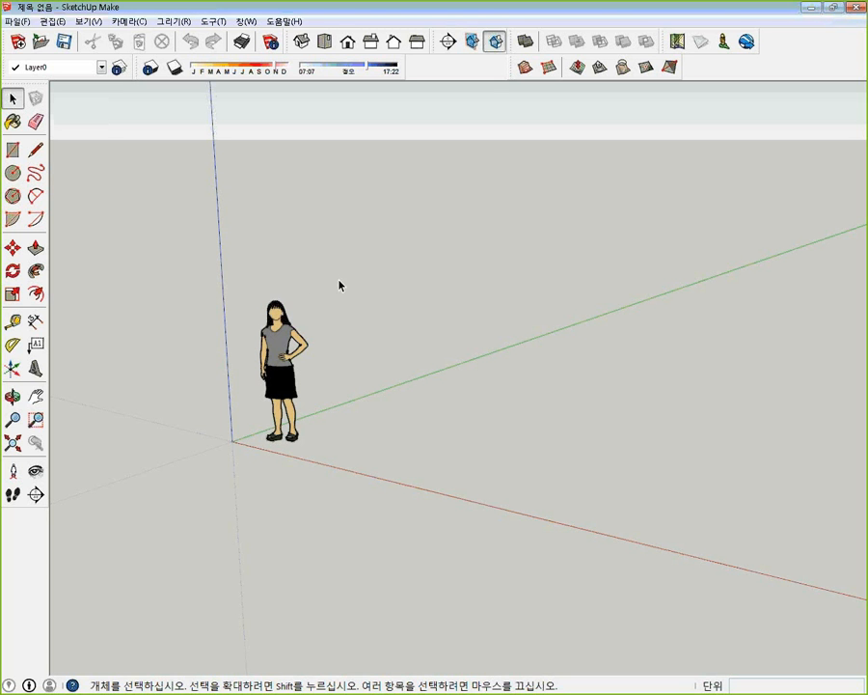
Switch to SketchUp and open 테스트모델.skp from the desktop
{"action": "scroll", "coordinate": [485, 283], "scroll_direction": "down", "scroll_amount": 5}
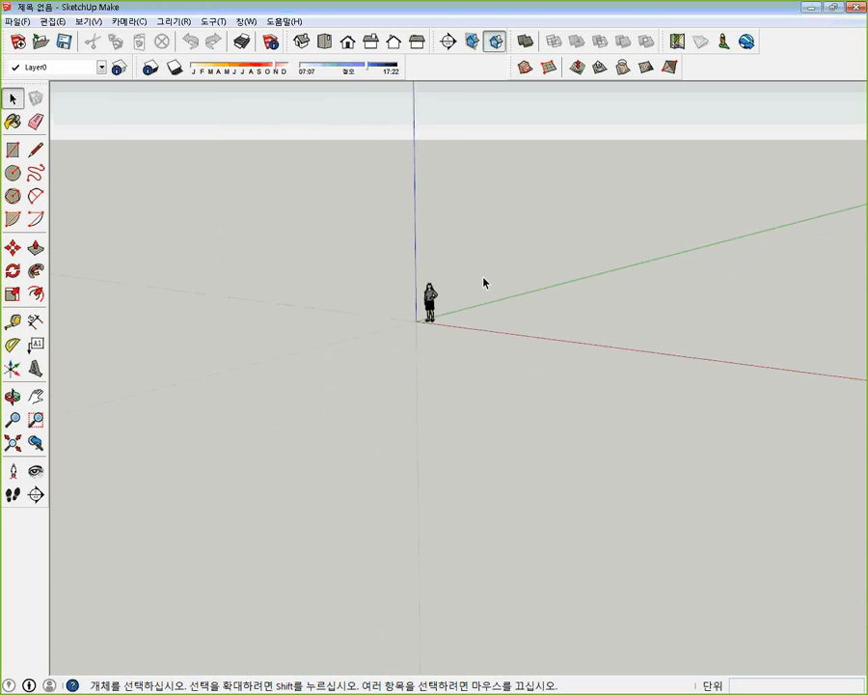
{"action": "left_click", "coordinate": [41, 42]}
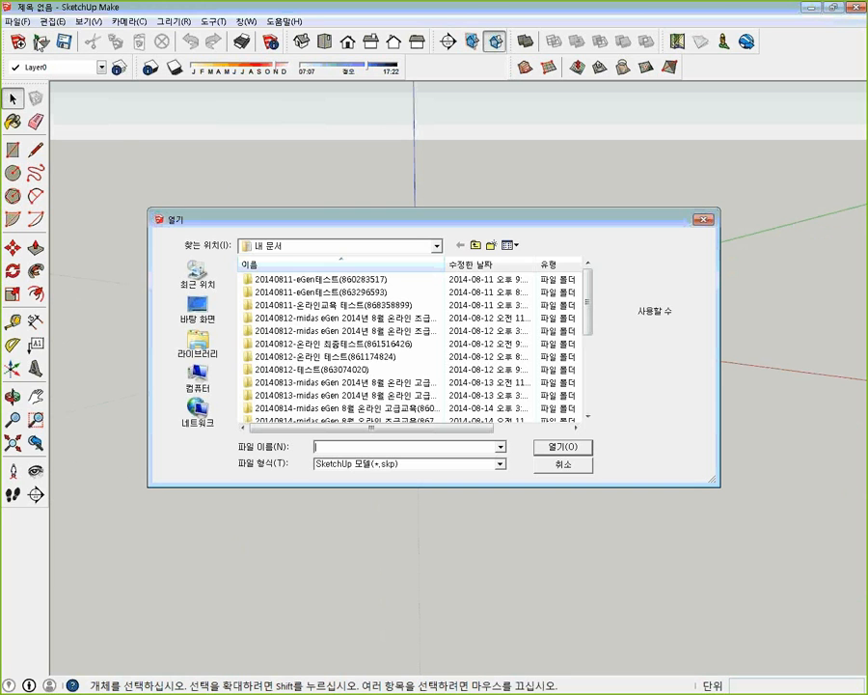
{"action": "left_click", "coordinate": [198, 306]}
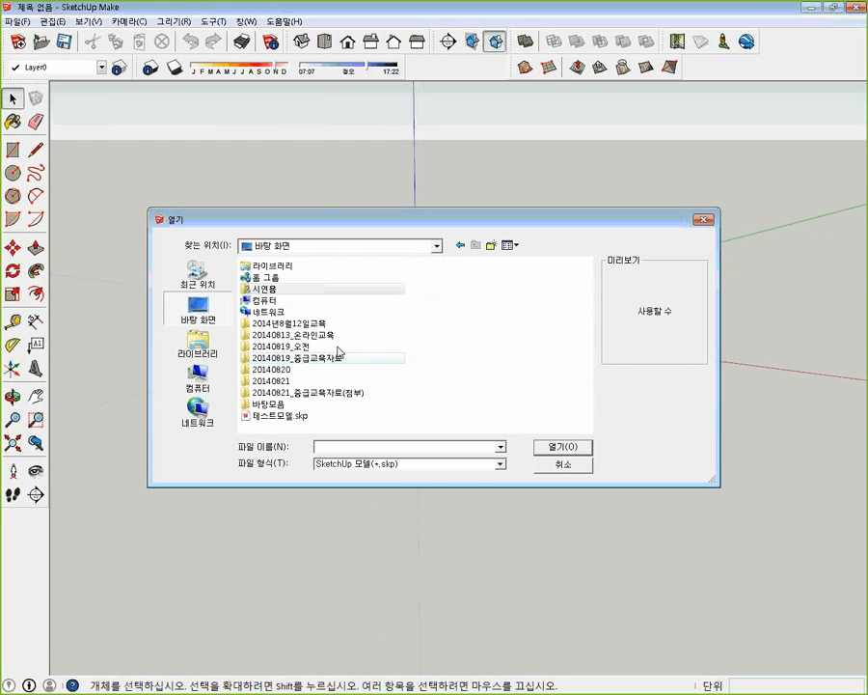
{"action": "left_click", "coordinate": [307, 417]}
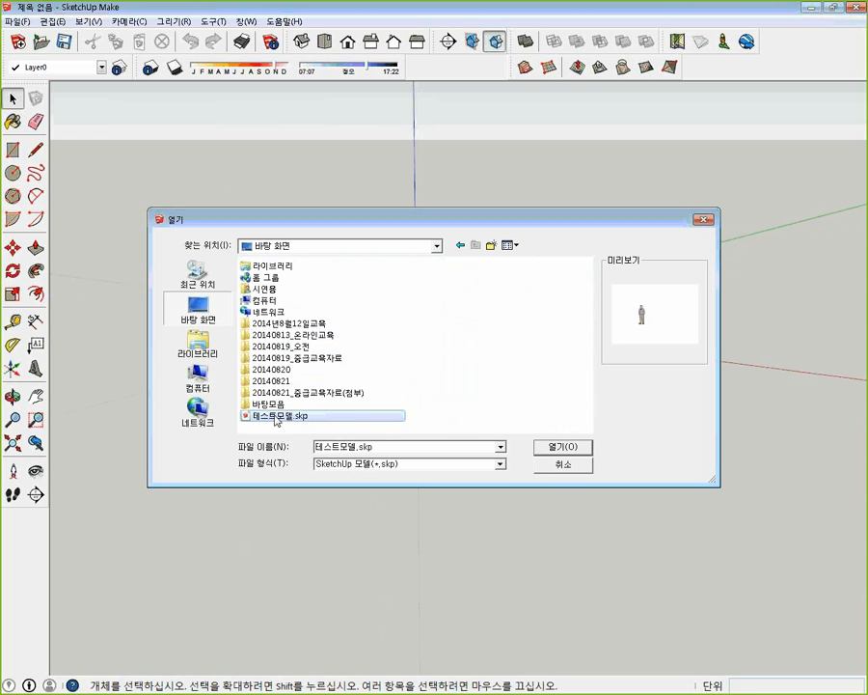
{"action": "left_click", "coordinate": [564, 449]}
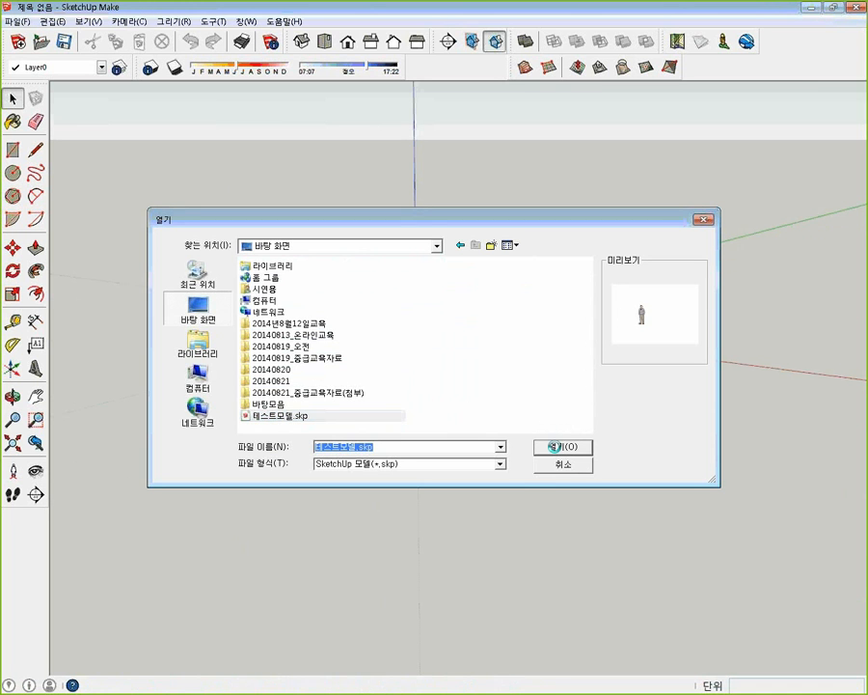
Examine the exported steel building in SketchUp from an overall oblique view, and return to midas Drawing
{"action": "scroll", "coordinate": [555, 452], "scroll_direction": "down", "scroll_amount": 10}
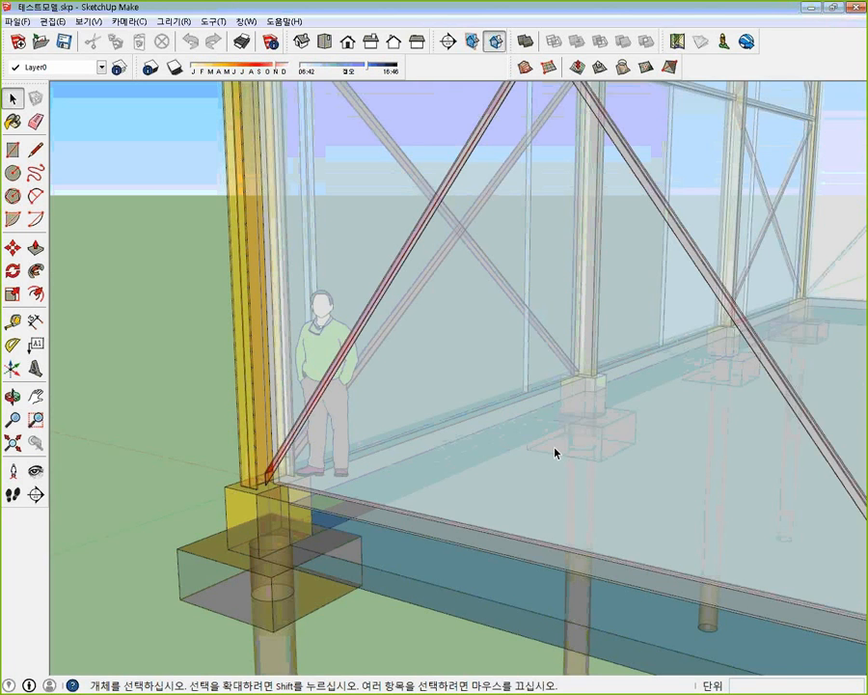
{"action": "scroll", "coordinate": [547, 451], "scroll_direction": "down", "scroll_amount": 5}
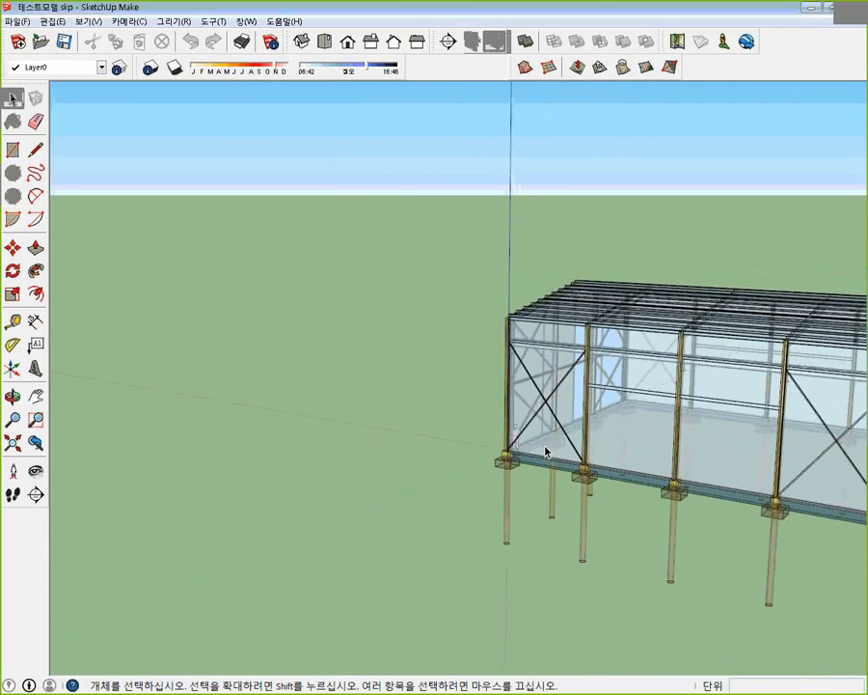
{"action": "middle_click_drag", "start_coordinate": [330, 403], "coordinate": [347, 188]}
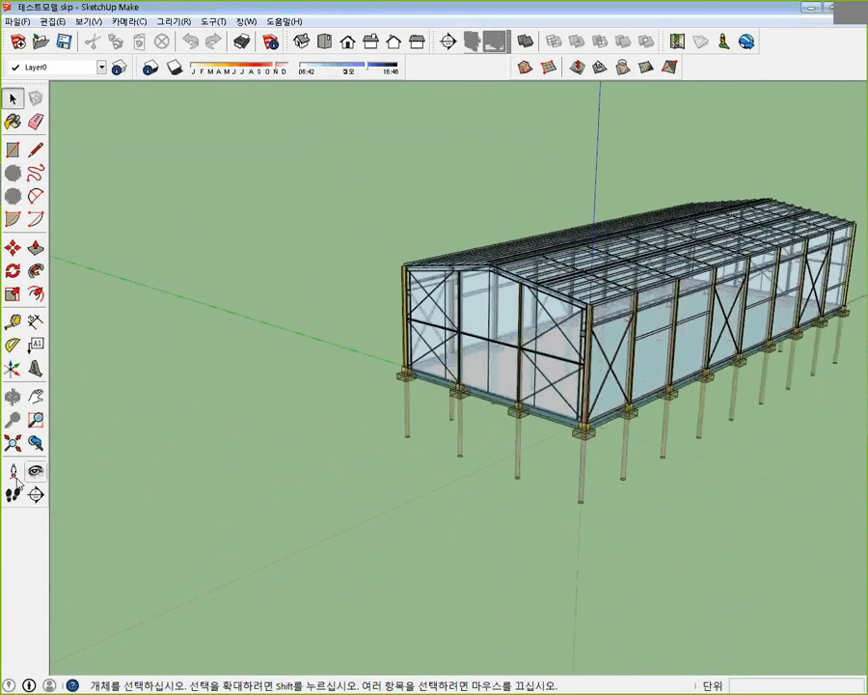
{"action": "left_click", "coordinate": [36, 396]}
{"action": "left_click_drag", "start_coordinate": [665, 373], "coordinate": [428, 412]}
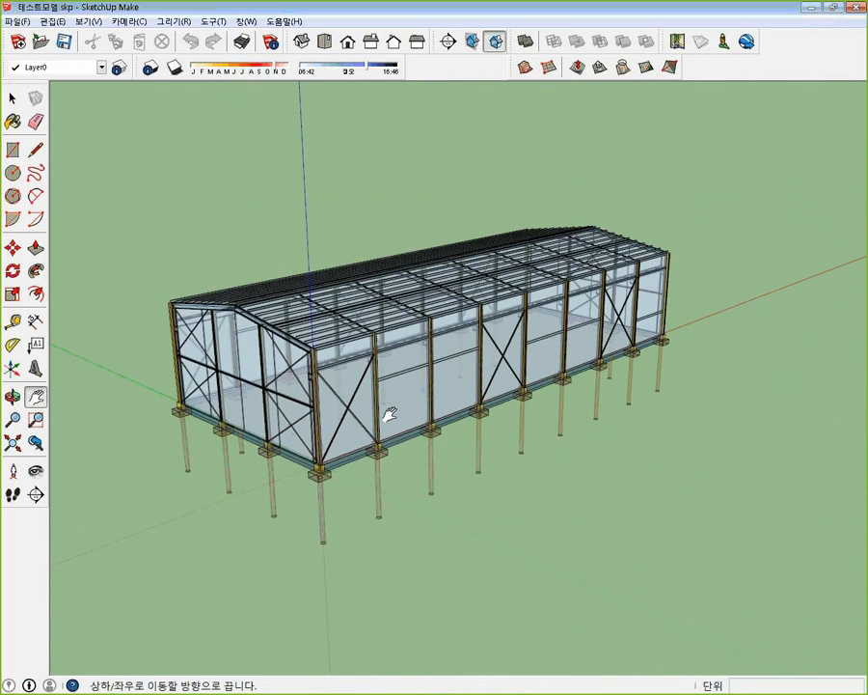
{"action": "left_click_drag", "start_coordinate": [390, 411], "coordinate": [424, 416]}
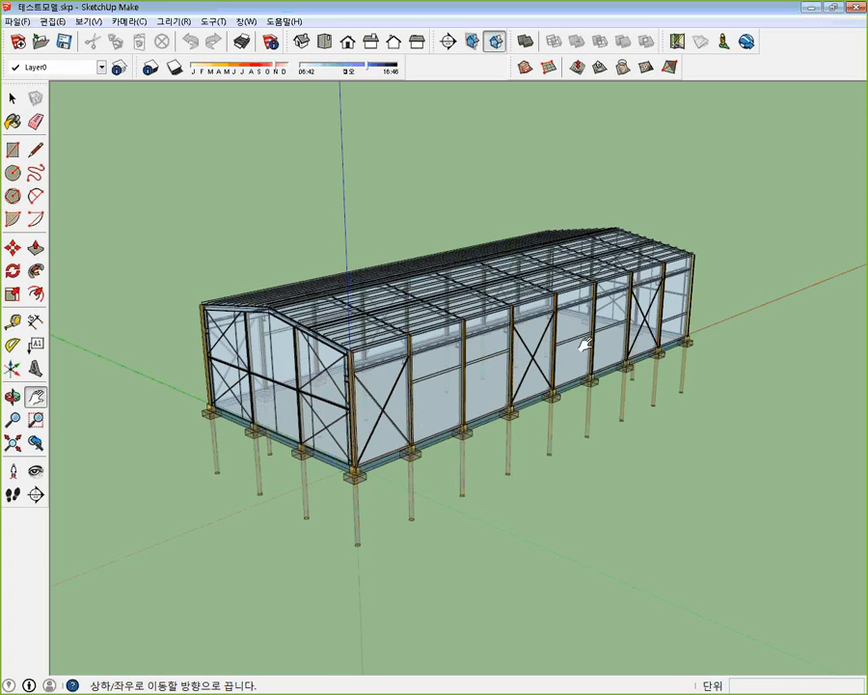
{"action": "left_click", "coordinate": [813, 7]}
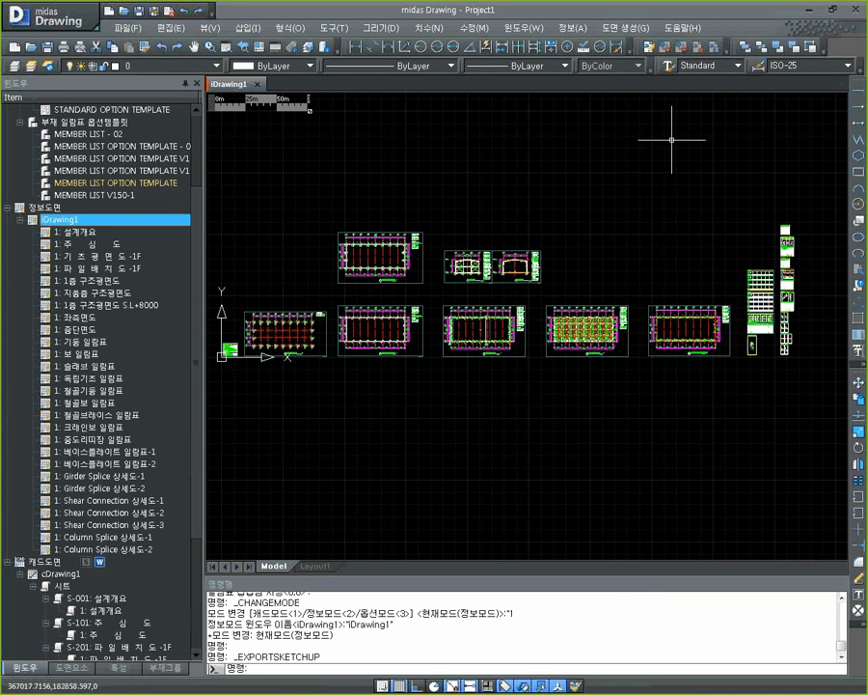
{"action": "left_click", "coordinate": [621, 29]}
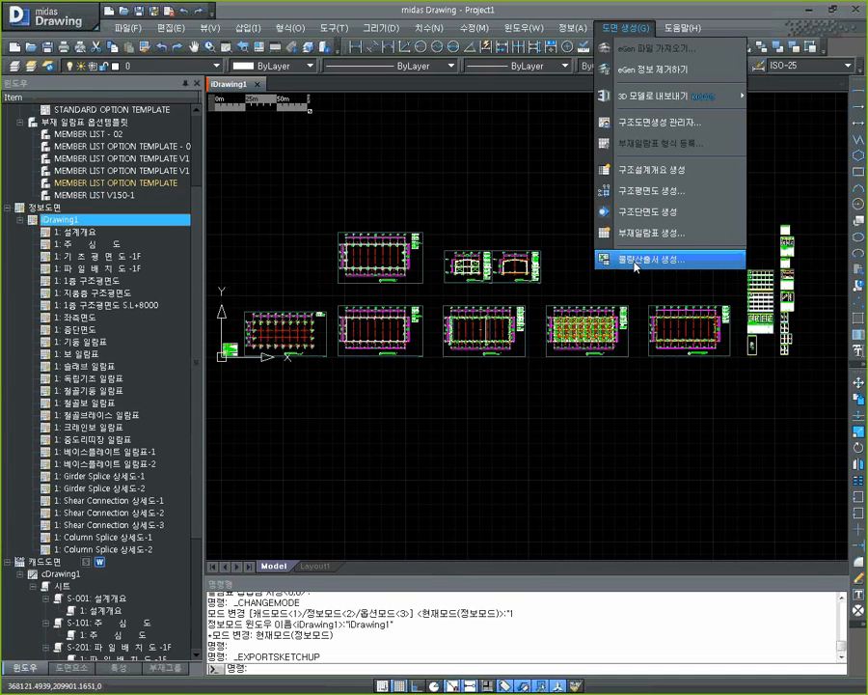
{"action": "left_click", "coordinate": [535, 214]}
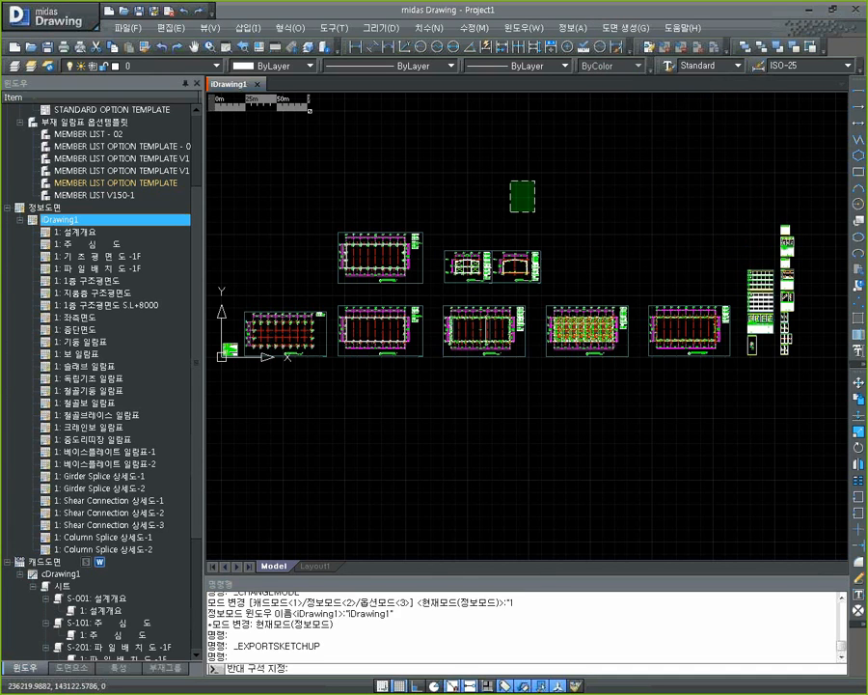
{"action": "left_click", "coordinate": [509, 180]}
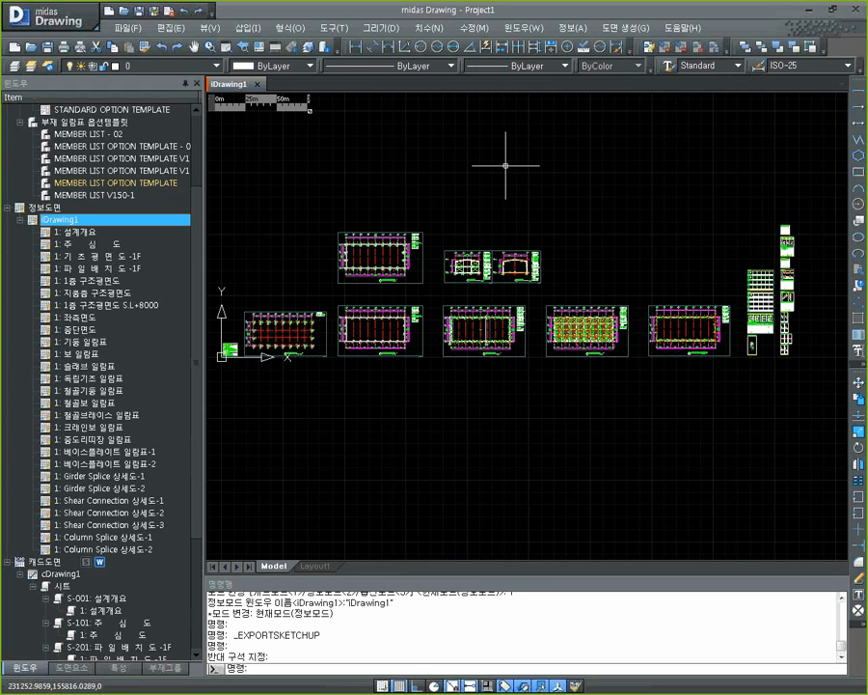
Set STANDARD OPTION TEMPLATE as the current structural drawing option template
{"action": "scroll", "coordinate": [138, 130], "scroll_direction": "up", "scroll_amount": 3}
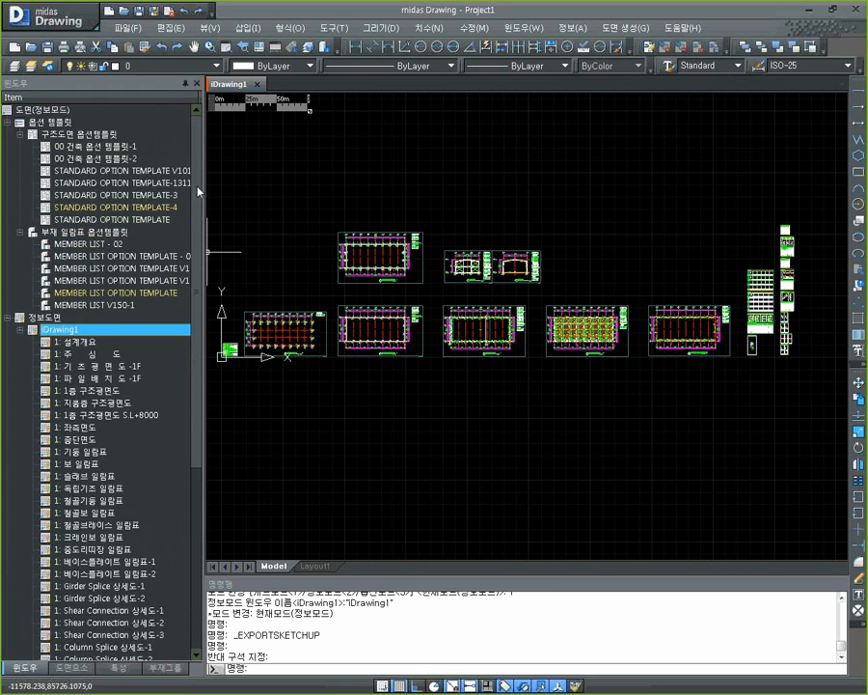
{"action": "left_click", "coordinate": [170, 208]}
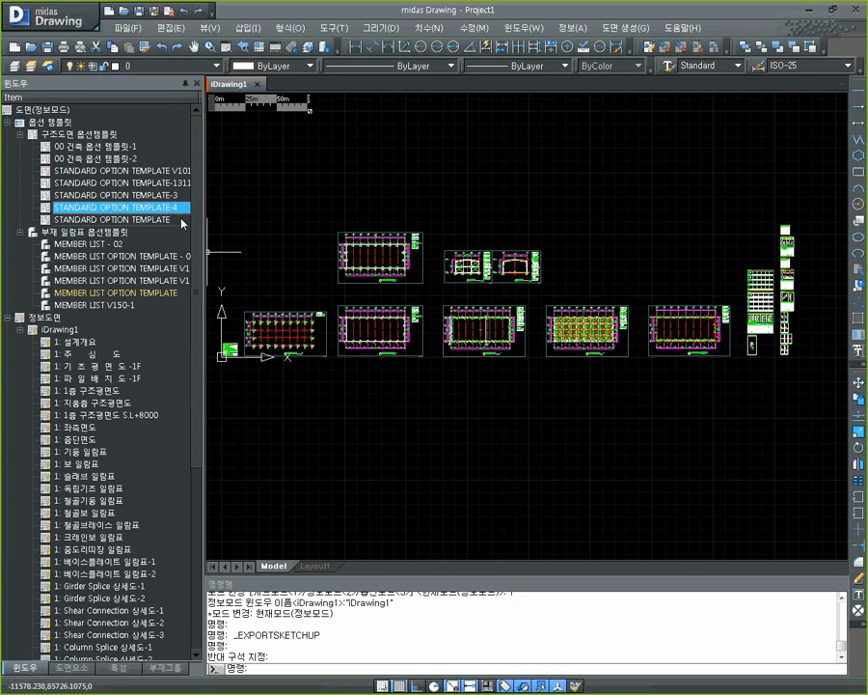
{"action": "left_click", "coordinate": [166, 222]}
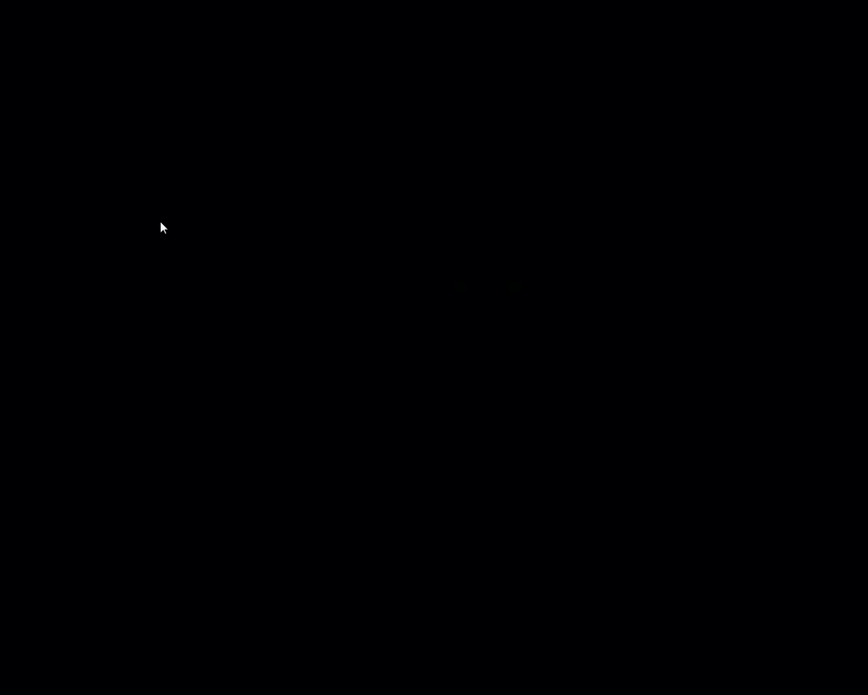
{"action": "right_click", "coordinate": [162, 226]}
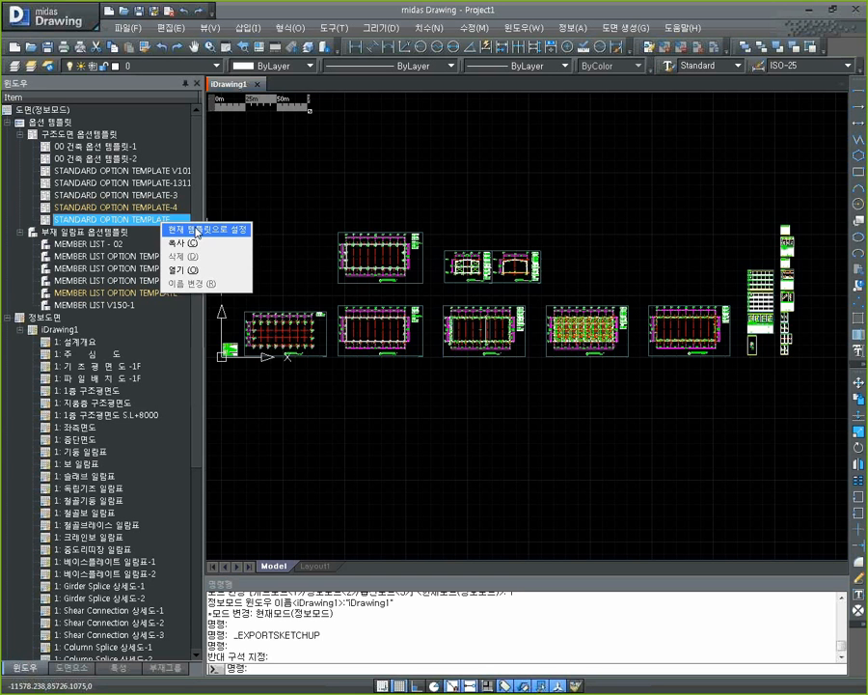
{"action": "left_click", "coordinate": [222, 235]}
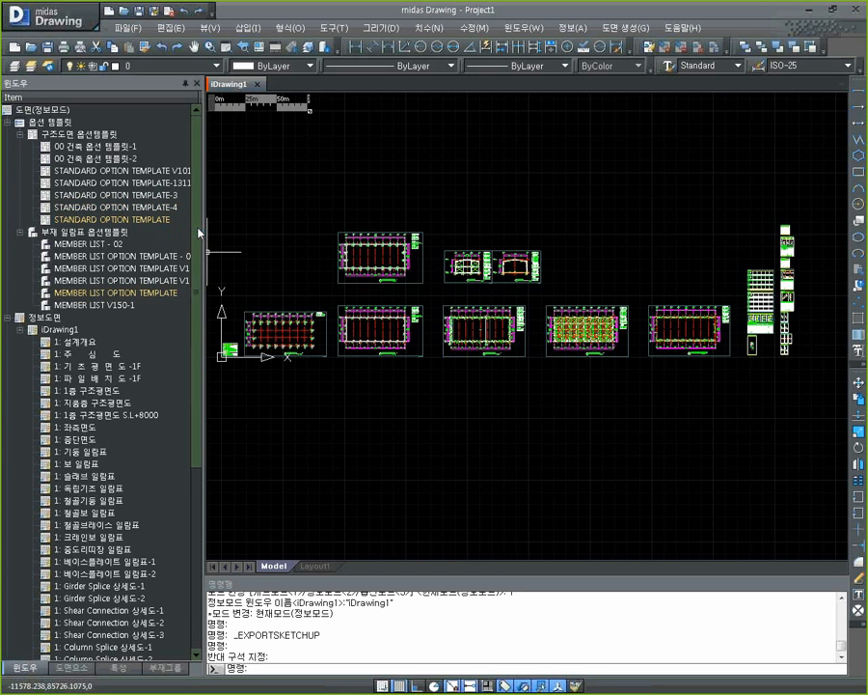
Generate the 1F structural plan (구조평면도) with cut height 8 m and view depth 1.5 m, placing it directly above the existing S.L+8000 plan
{"action": "left_click", "coordinate": [623, 28]}
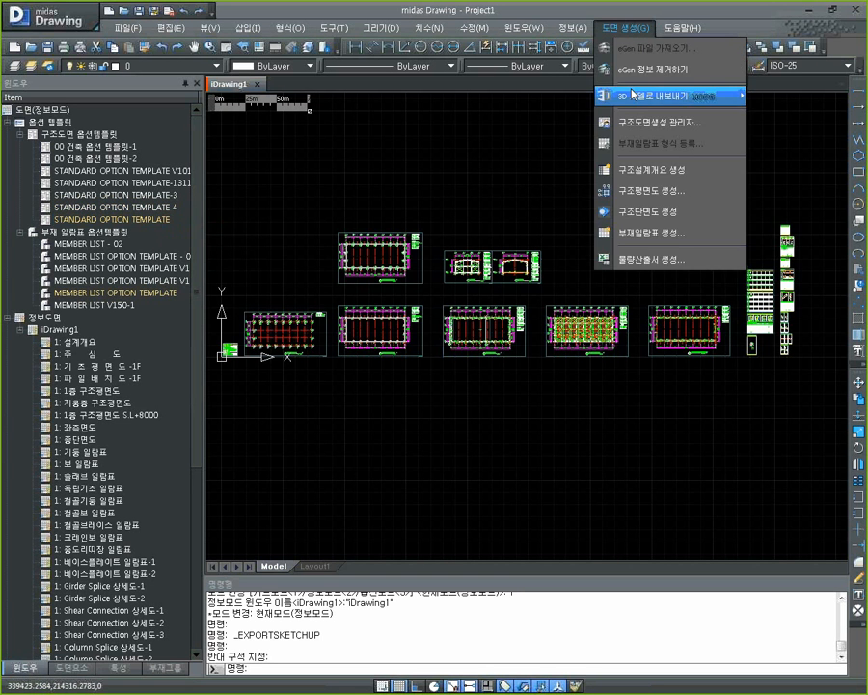
{"action": "left_click", "coordinate": [645, 190]}
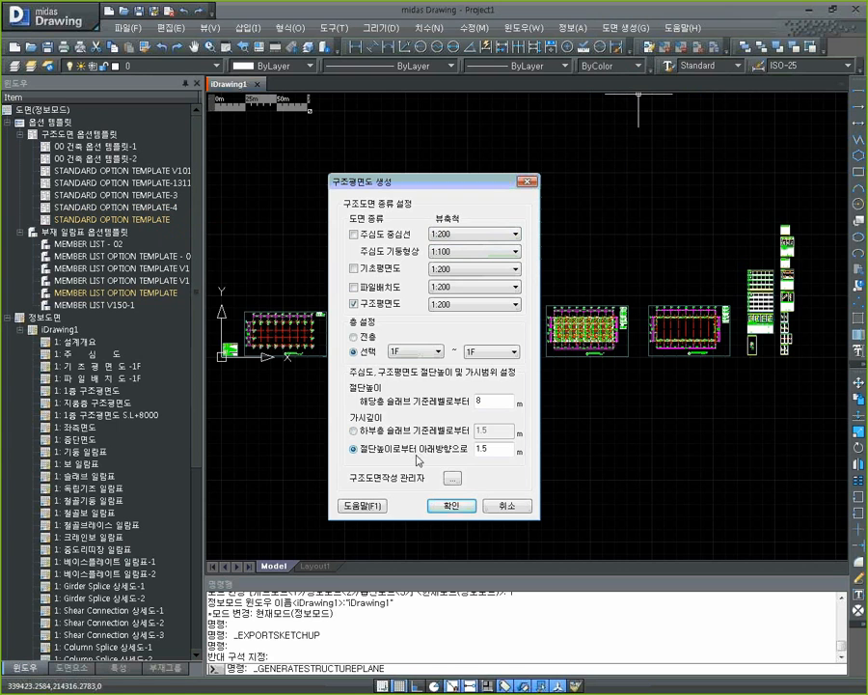
{"action": "left_click", "coordinate": [459, 505]}
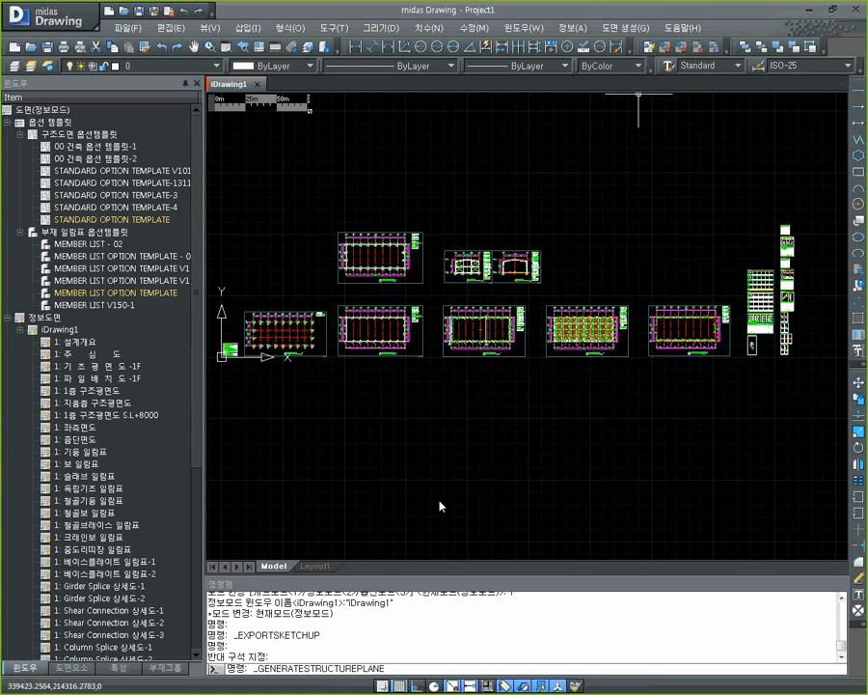
{"action": "middle_click_drag", "start_coordinate": [641, 352], "coordinate": [418, 347]}
{"action": "scroll", "coordinate": [418, 347], "scroll_direction": "up", "scroll_amount": 5}
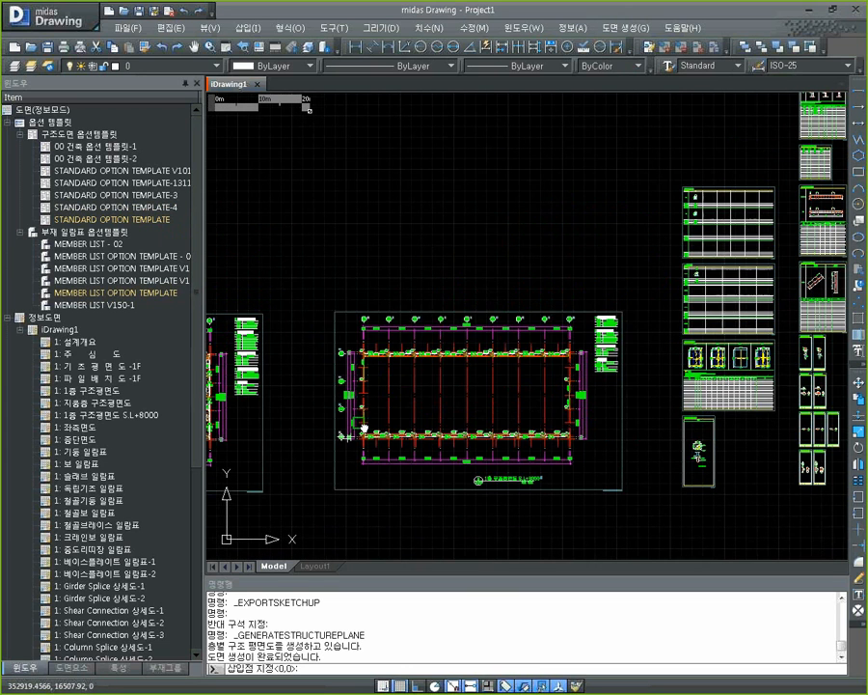
{"action": "left_click", "coordinate": [334, 311]}
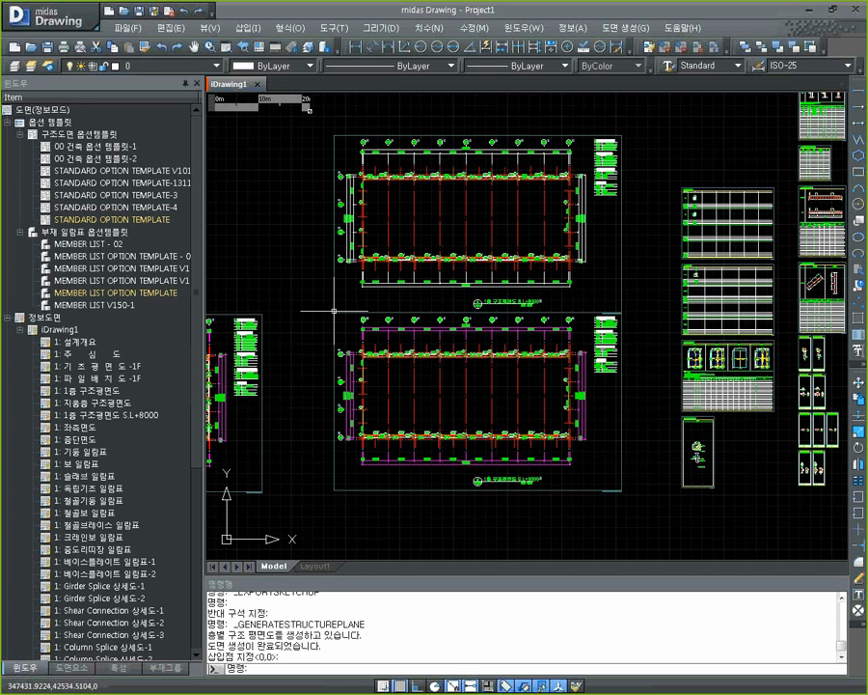
Compare the dimension lines, dimension end marks and member labels of the two stacked S.L+8000 structural plans
{"action": "middle_click_drag", "start_coordinate": [663, 268], "coordinate": [637, 292]}
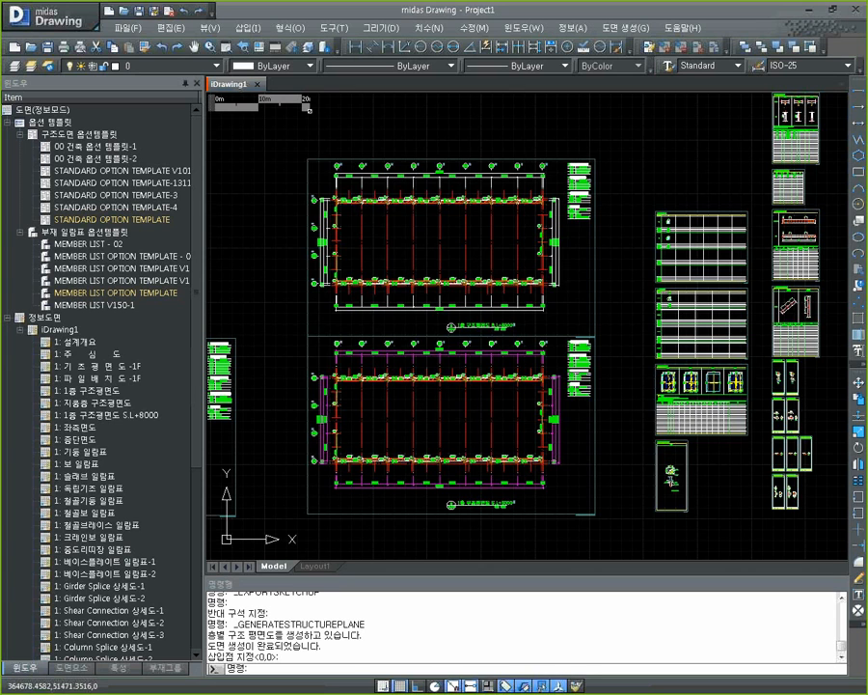
{"action": "middle_click_drag", "start_coordinate": [354, 242], "coordinate": [431, 221]}
{"action": "scroll", "coordinate": [408, 295], "scroll_direction": "up", "scroll_amount": 10}
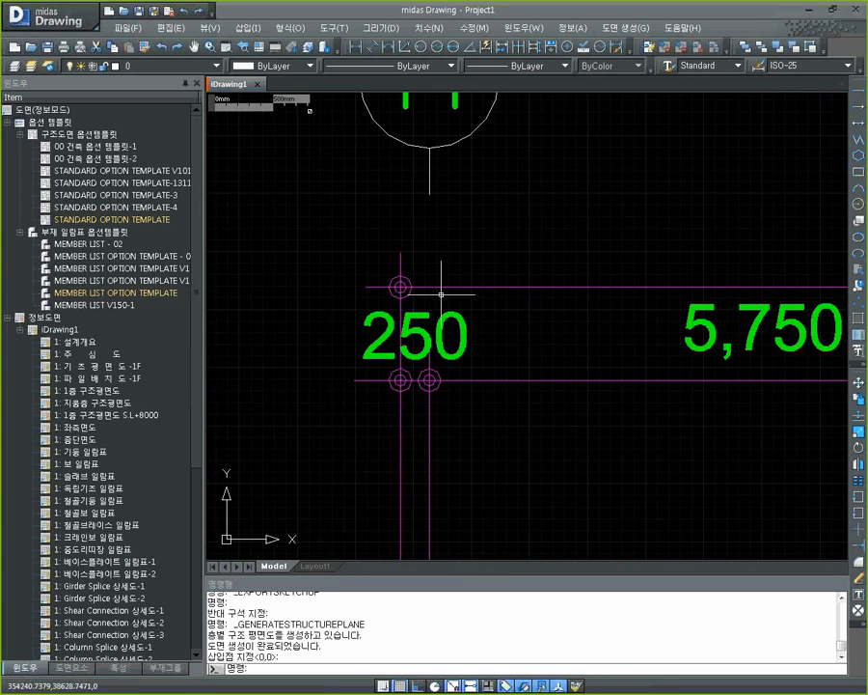
{"action": "scroll", "coordinate": [440, 293], "scroll_direction": "down", "scroll_amount": 8}
{"action": "scroll", "coordinate": [465, 269], "scroll_direction": "down", "scroll_amount": 5}
{"action": "scroll", "coordinate": [434, 261], "scroll_direction": "up", "scroll_amount": 10}
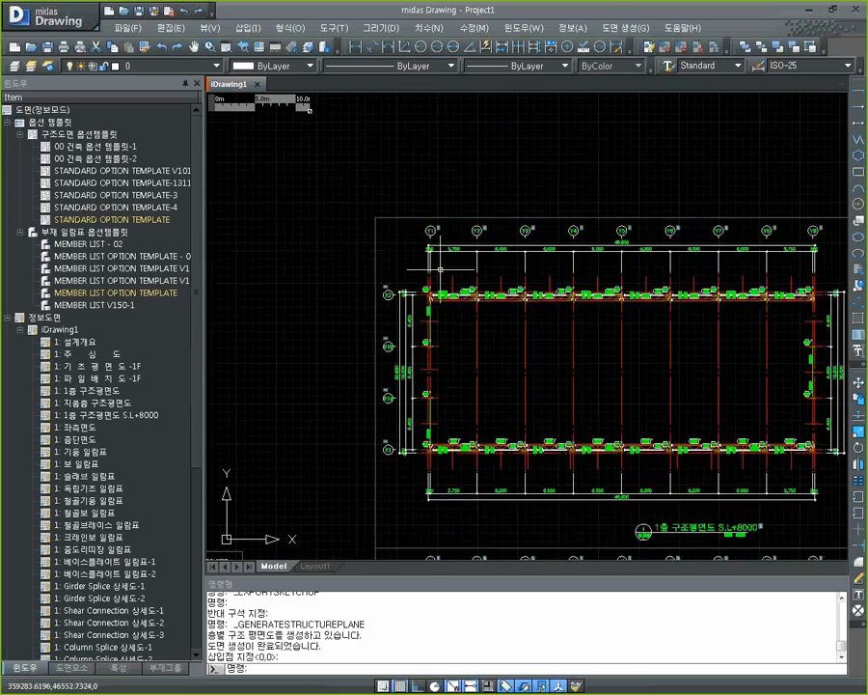
{"action": "scroll", "coordinate": [434, 235], "scroll_direction": "up", "scroll_amount": 2}
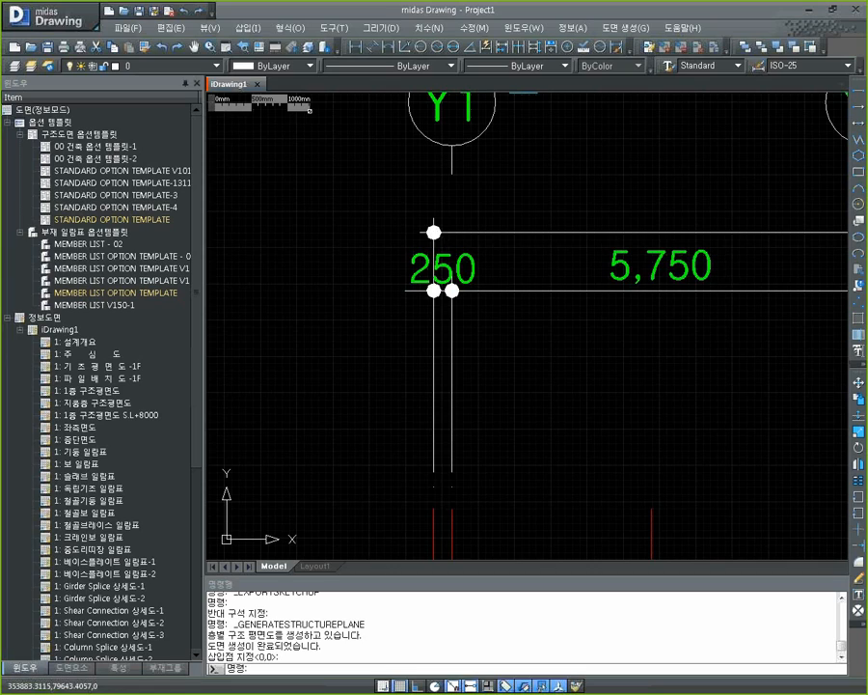
{"action": "scroll", "coordinate": [435, 235], "scroll_direction": "down", "scroll_amount": 3}
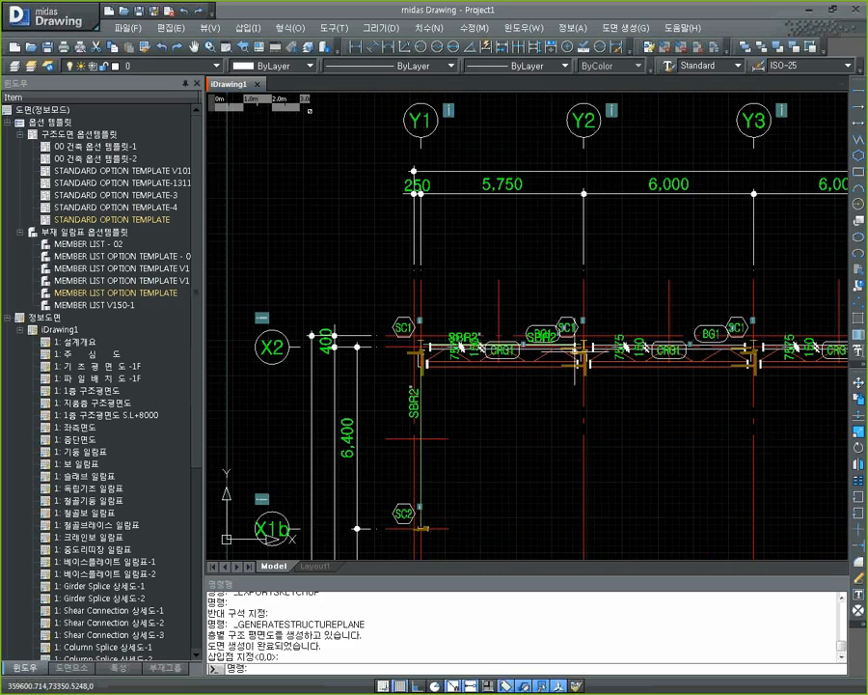
{"action": "scroll", "coordinate": [492, 348], "scroll_direction": "up", "scroll_amount": 6}
{"action": "scroll", "coordinate": [480, 422], "scroll_direction": "down", "scroll_amount": 8}
{"action": "scroll", "coordinate": [479, 421], "scroll_direction": "up", "scroll_amount": 8}
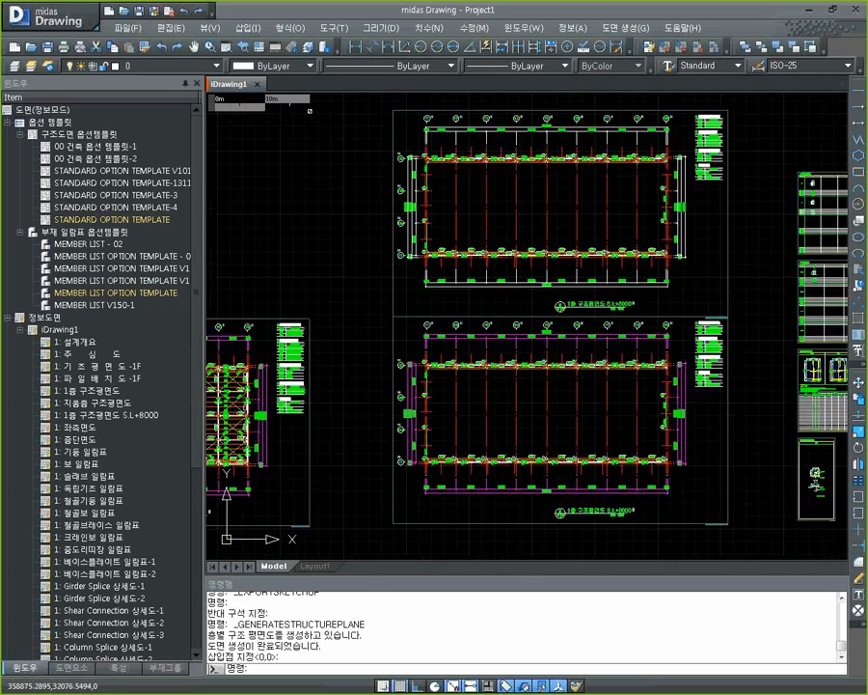
{"action": "scroll", "coordinate": [410, 349], "scroll_direction": "down", "scroll_amount": 7}
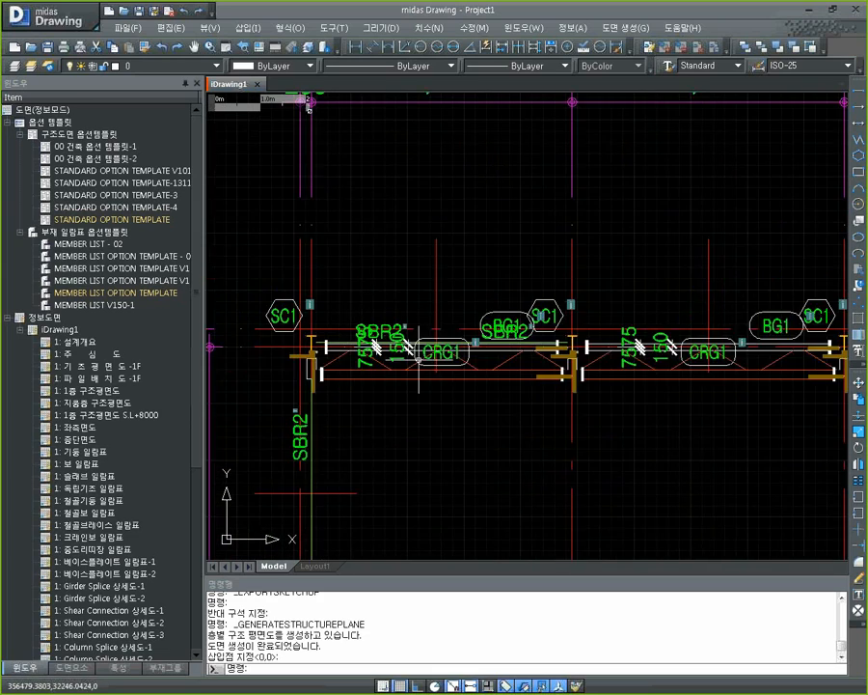
{"action": "middle_click_drag", "start_coordinate": [212, 369], "coordinate": [438, 361]}
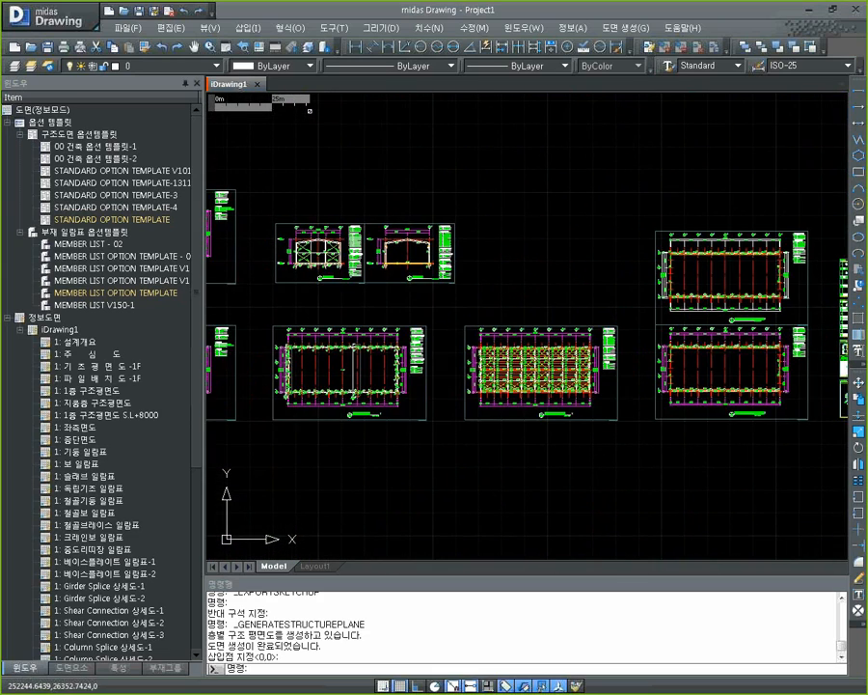
{"action": "middle_click_drag", "start_coordinate": [660, 369], "coordinate": [425, 369]}
{"action": "scroll", "coordinate": [449, 350], "scroll_direction": "up", "scroll_amount": 3}
{"action": "scroll", "coordinate": [449, 351], "scroll_direction": "up", "scroll_amount": 5}
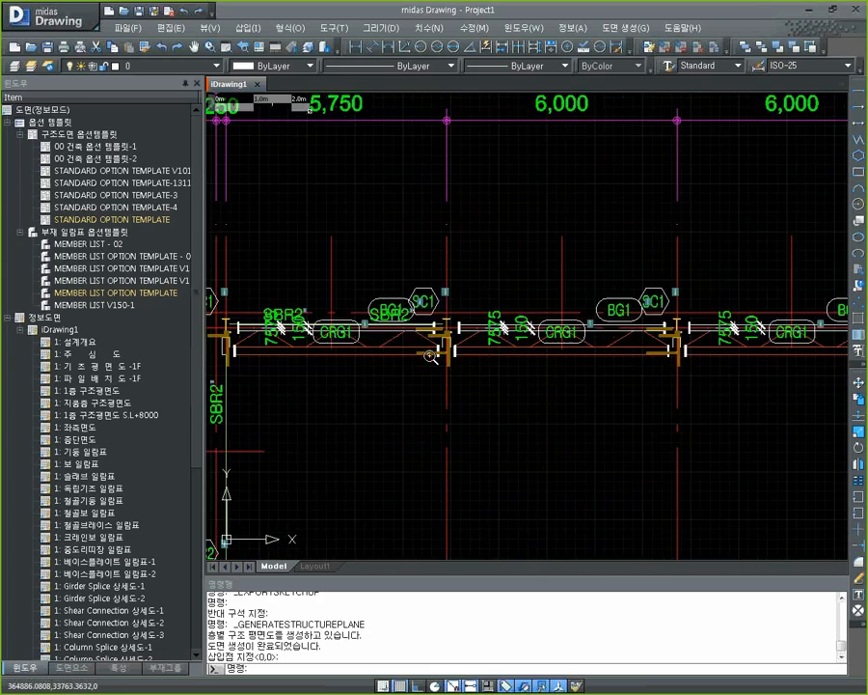
{"action": "scroll", "coordinate": [386, 283], "scroll_direction": "down", "scroll_amount": 6}
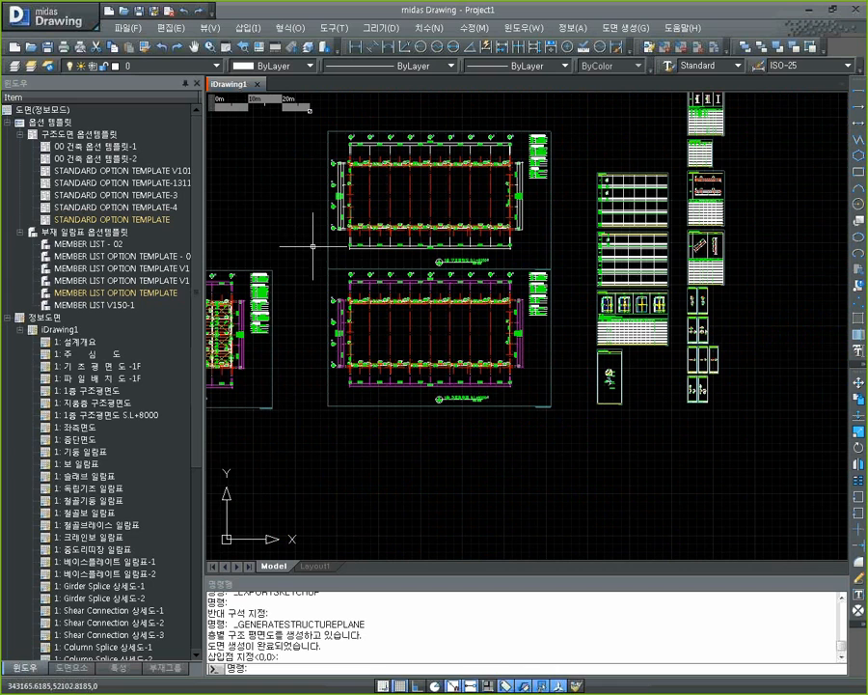
Delete STANDARD OPTION TEMPLATE-3 and STANDARD OPTION TEMPLATE-4 from the structural drawing option templates
{"action": "left_click", "coordinate": [164, 196]}
{"action": "right_click", "coordinate": [164, 196]}
{"action": "left_click", "coordinate": [217, 229]}
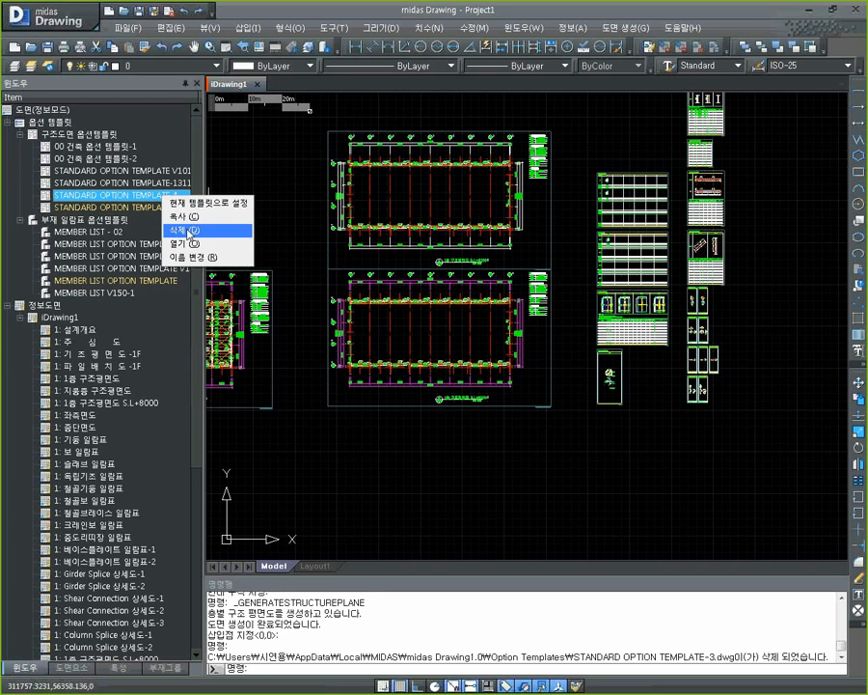
{"action": "left_click", "coordinate": [189, 231]}
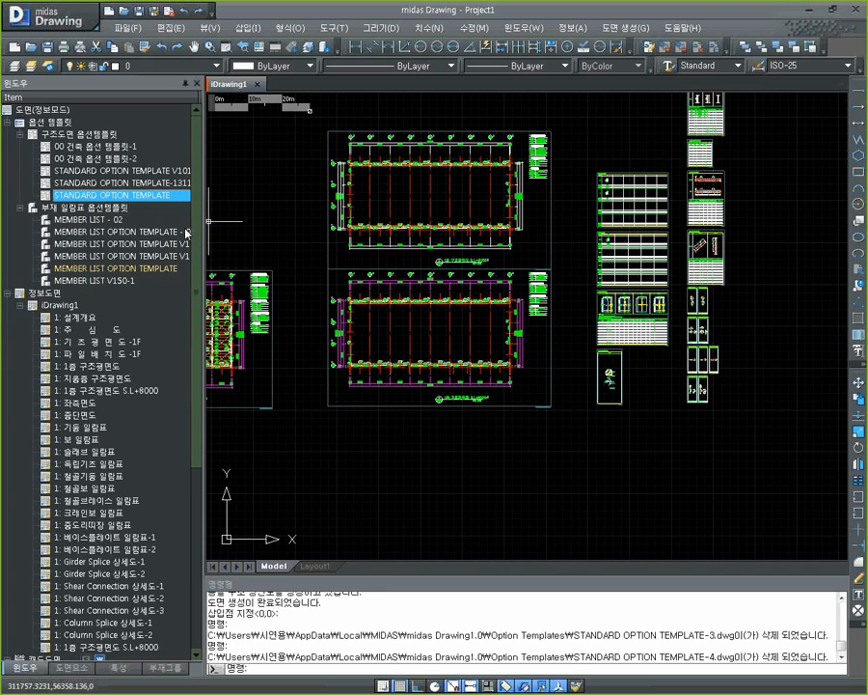
Duplicate the structural drawing option template STANDARD OPTION TEMPLATE and select the copy
{"action": "right_click", "coordinate": [162, 195]}
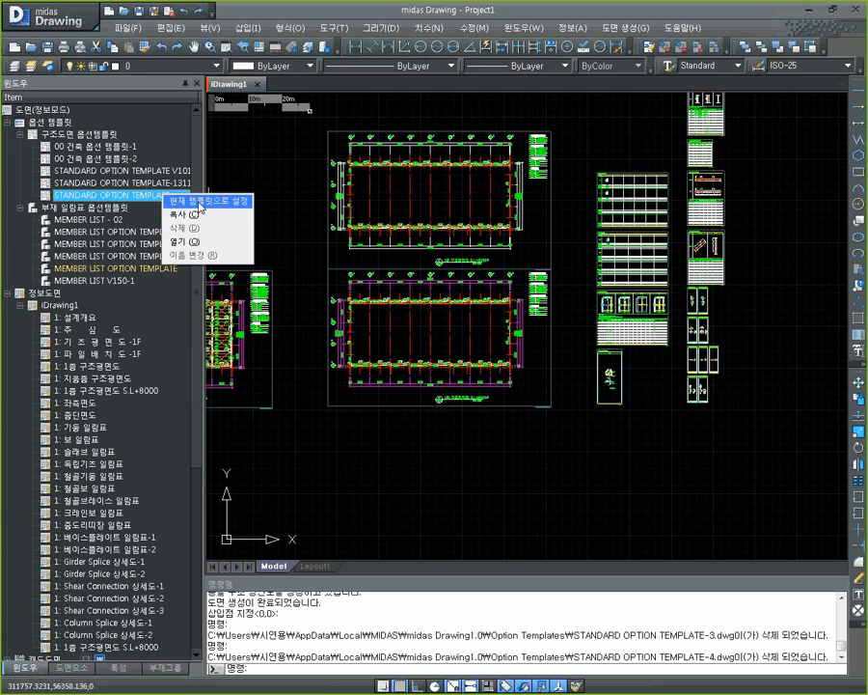
{"action": "left_click", "coordinate": [194, 216]}
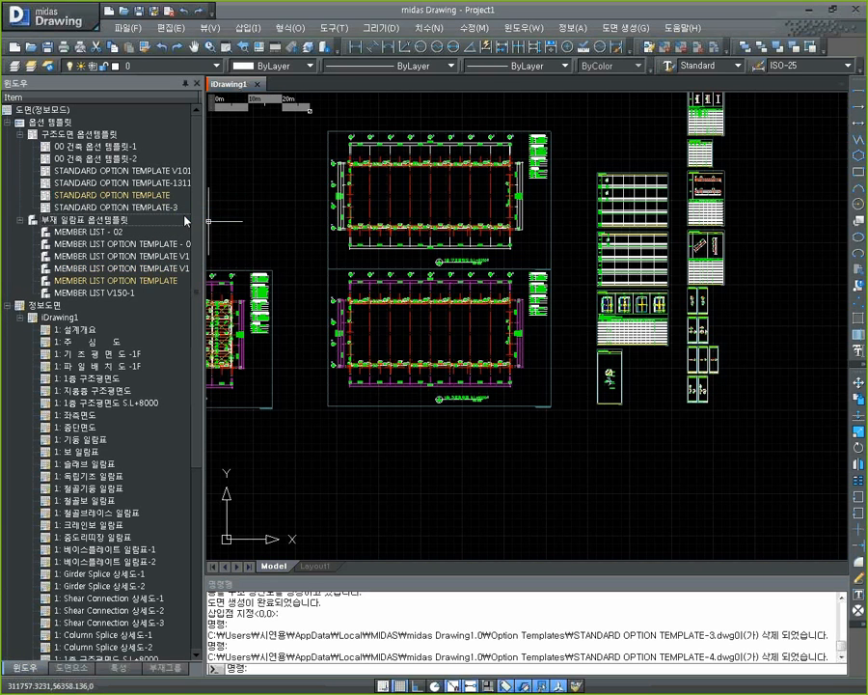
{"action": "left_click", "coordinate": [129, 209]}
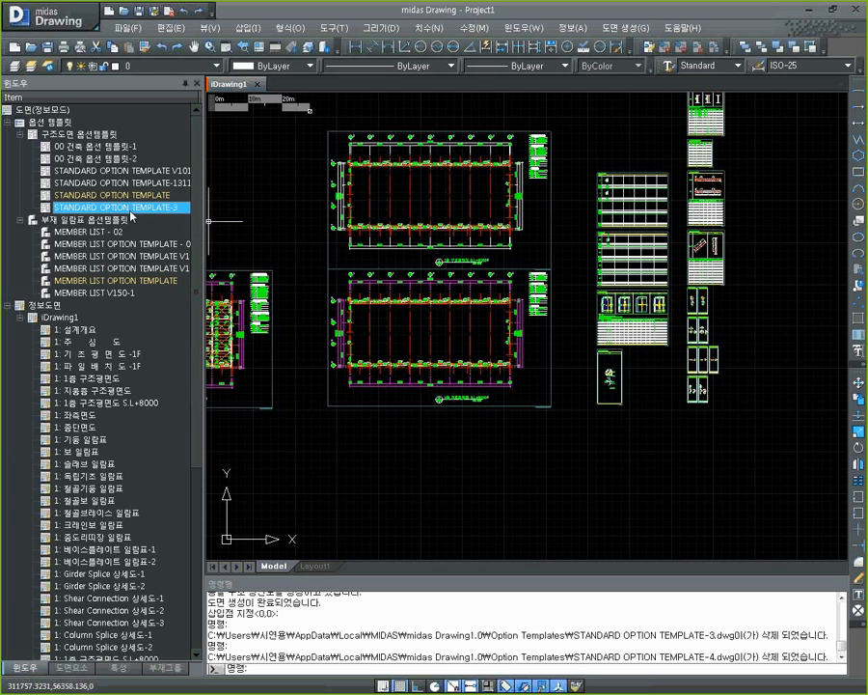
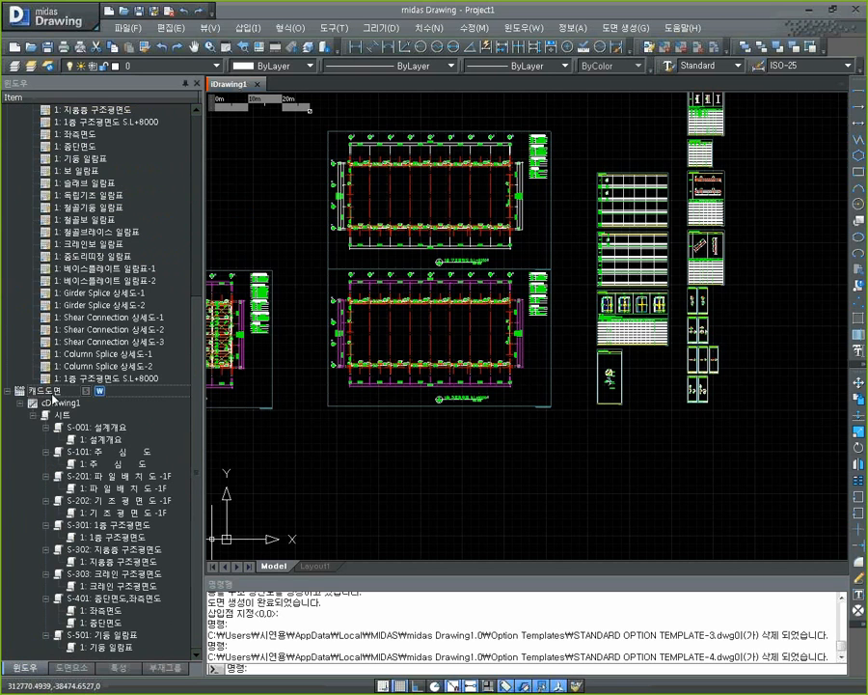
Open the CAD drawing cDrawing1 and import 사용자스타일-준건축.dwg from the 드로잉교육 folder
{"action": "double_click", "coordinate": [60, 402]}
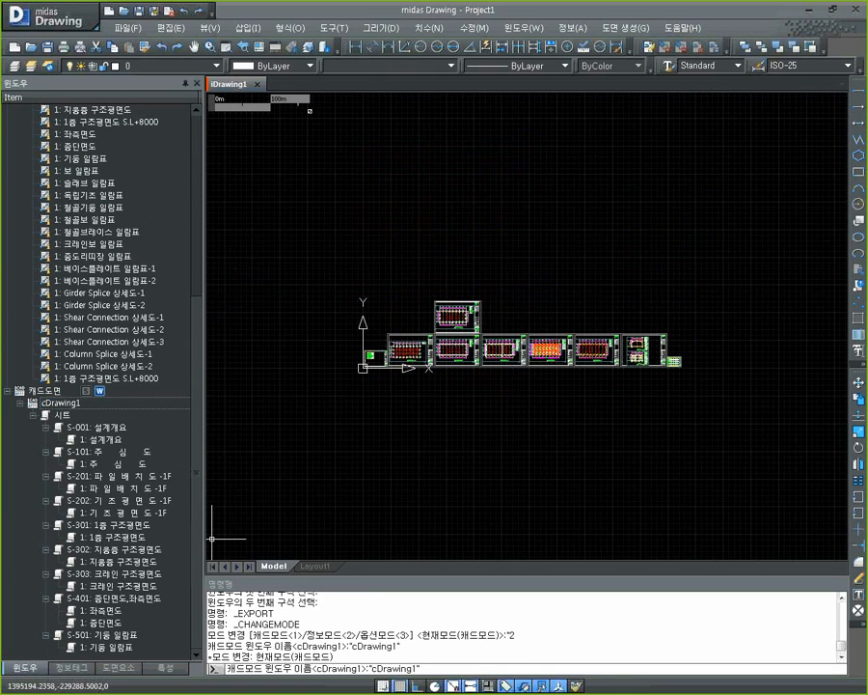
{"action": "left_click", "coordinate": [125, 27]}
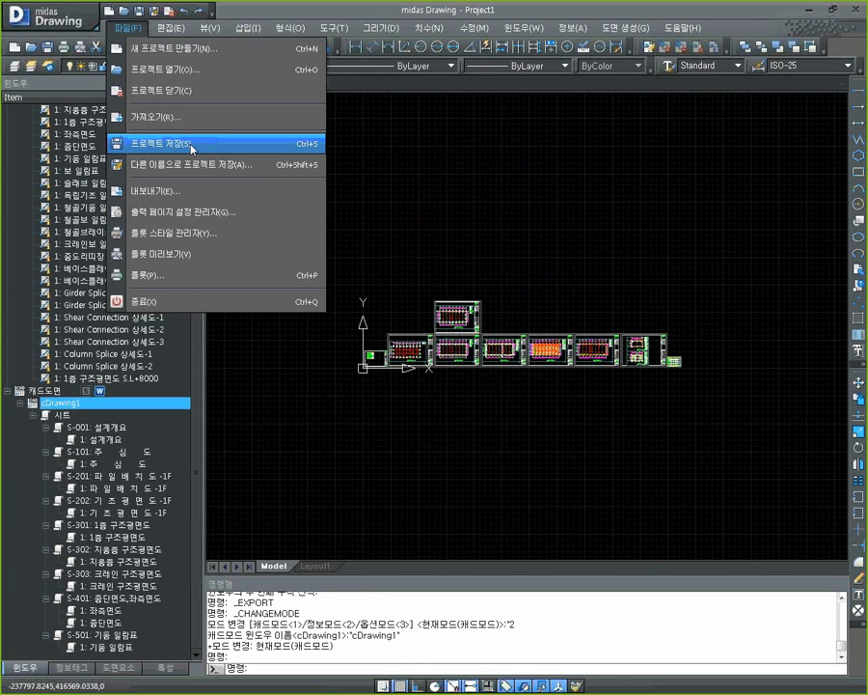
{"action": "left_click", "coordinate": [114, 116]}
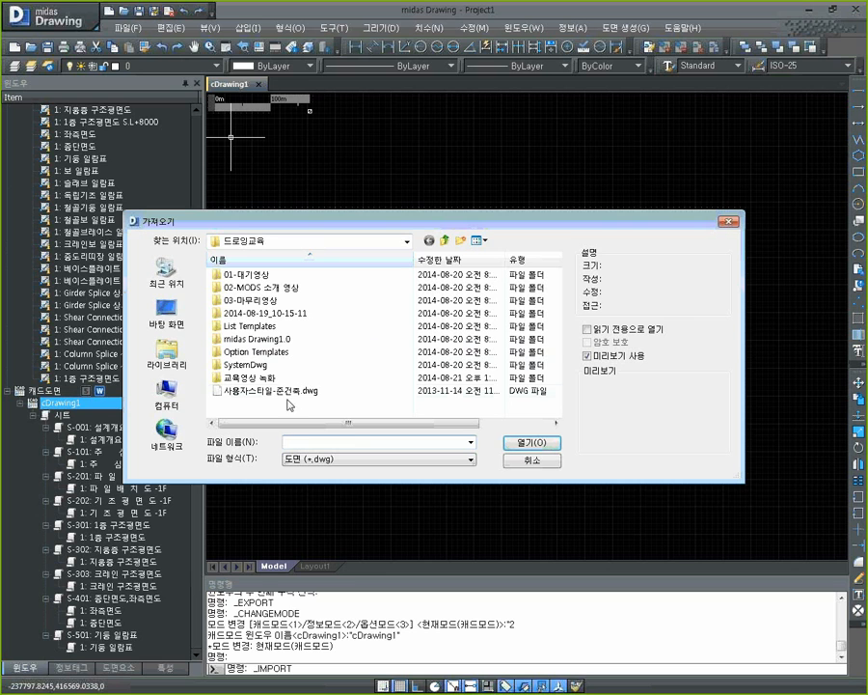
{"action": "left_click", "coordinate": [256, 392]}
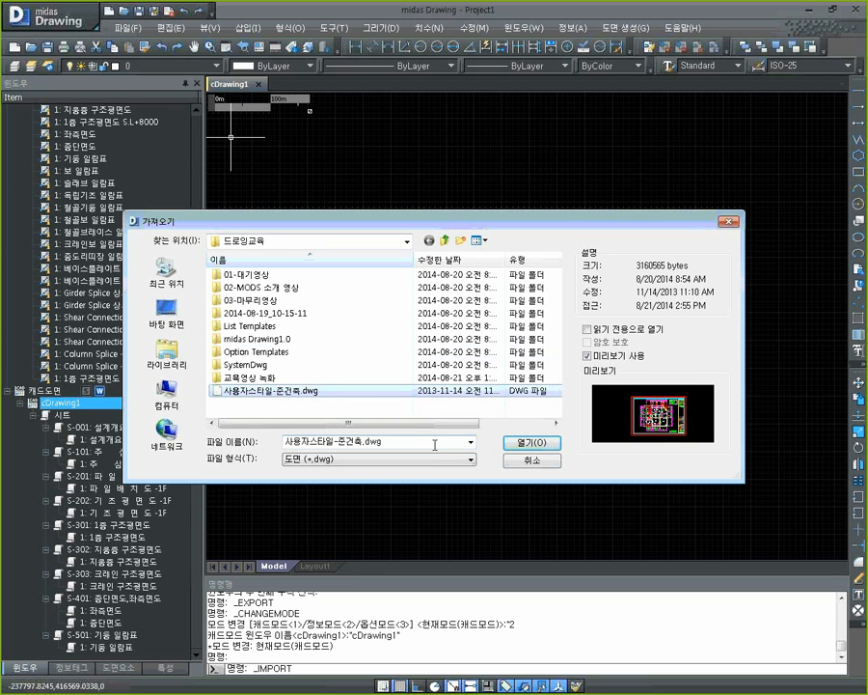
{"action": "left_click", "coordinate": [530, 444]}
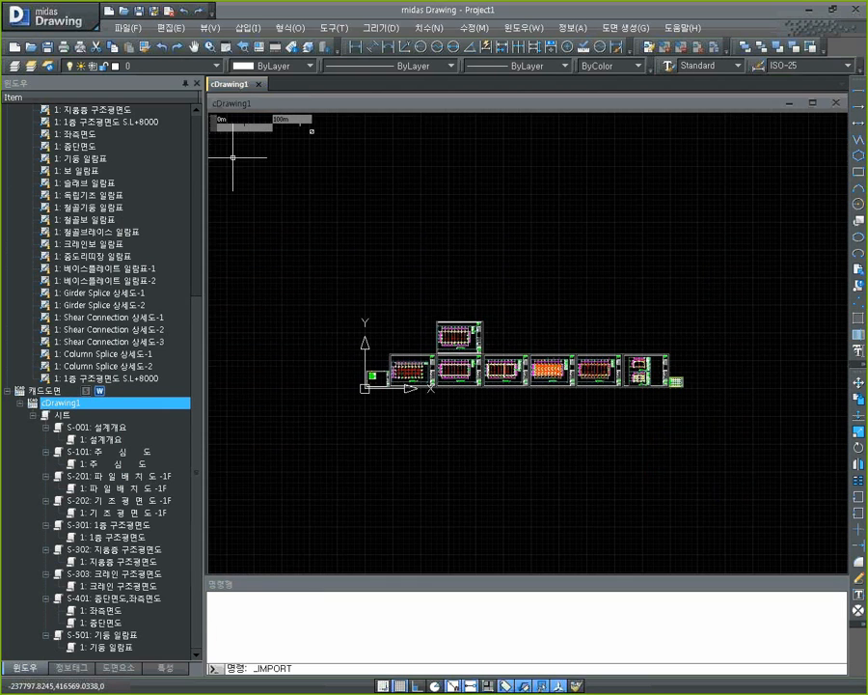
Copy the imported floor plan together with all its surrounding dimensions, leaving out the title block, notes and drawing title
{"action": "scroll", "coordinate": [521, 364], "scroll_direction": "up", "scroll_amount": 1}
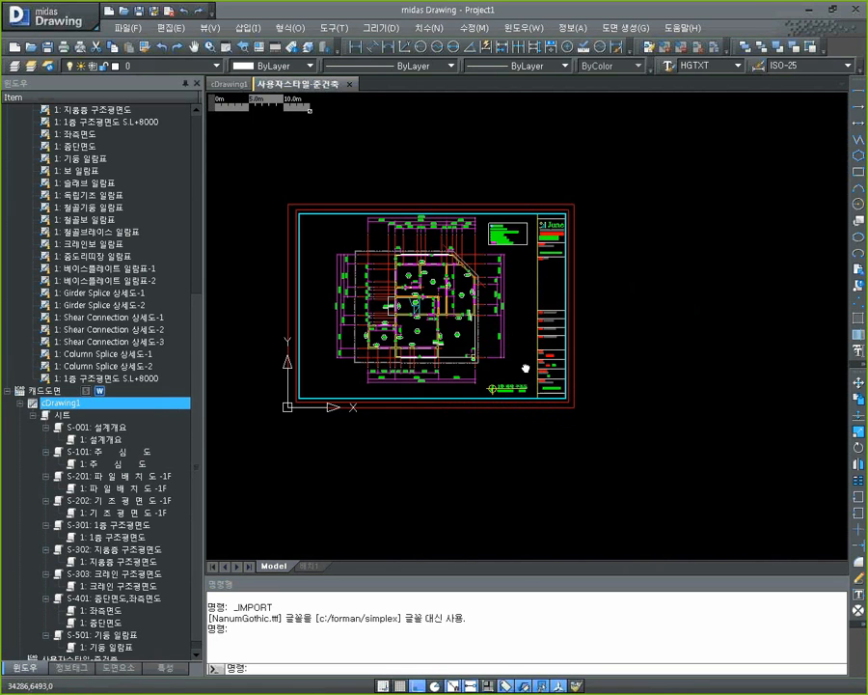
{"action": "scroll", "coordinate": [419, 365], "scroll_direction": "up", "scroll_amount": 2}
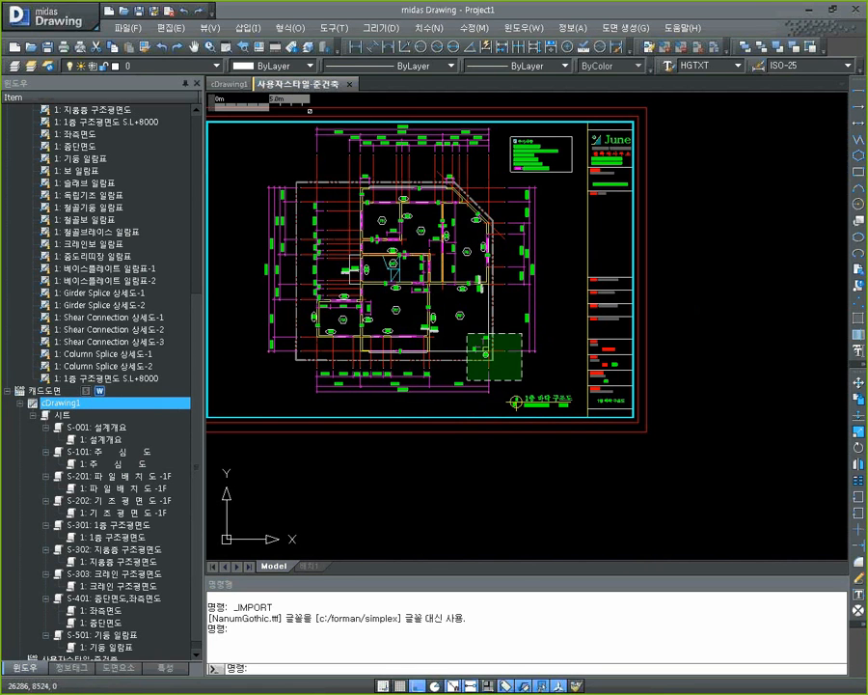
{"action": "left_click", "coordinate": [368, 269]}
{"action": "left_click", "coordinate": [280, 187]}
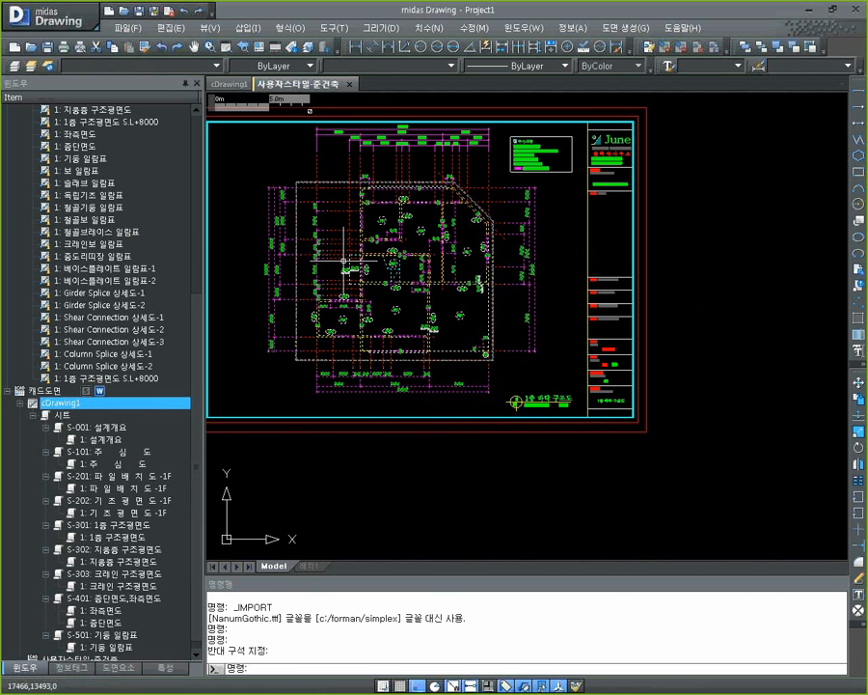
{"action": "left_click", "coordinate": [503, 181]}
{"action": "left_click", "coordinate": [296, 132]}
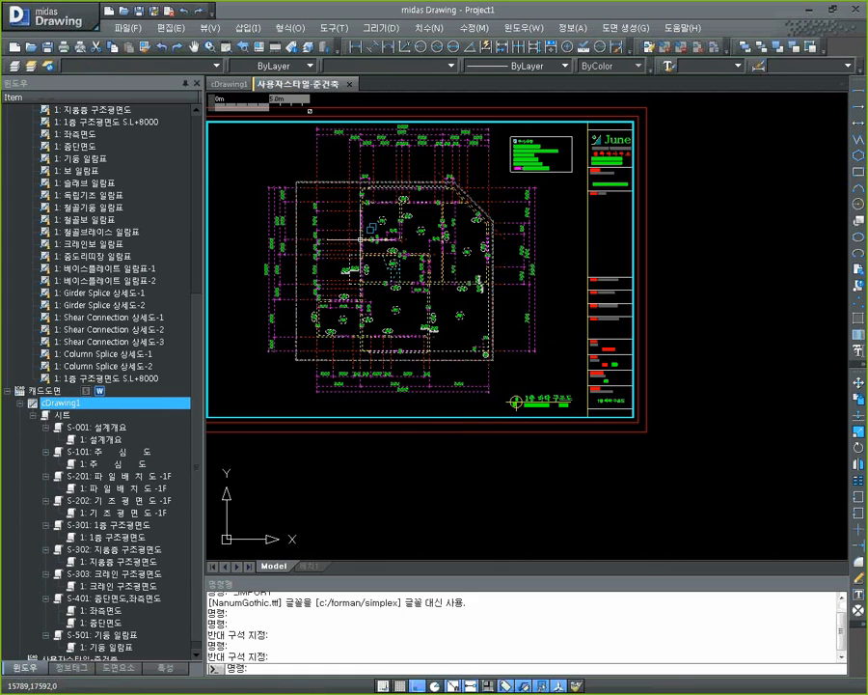
{"action": "key", "text": "ctrl+c"}
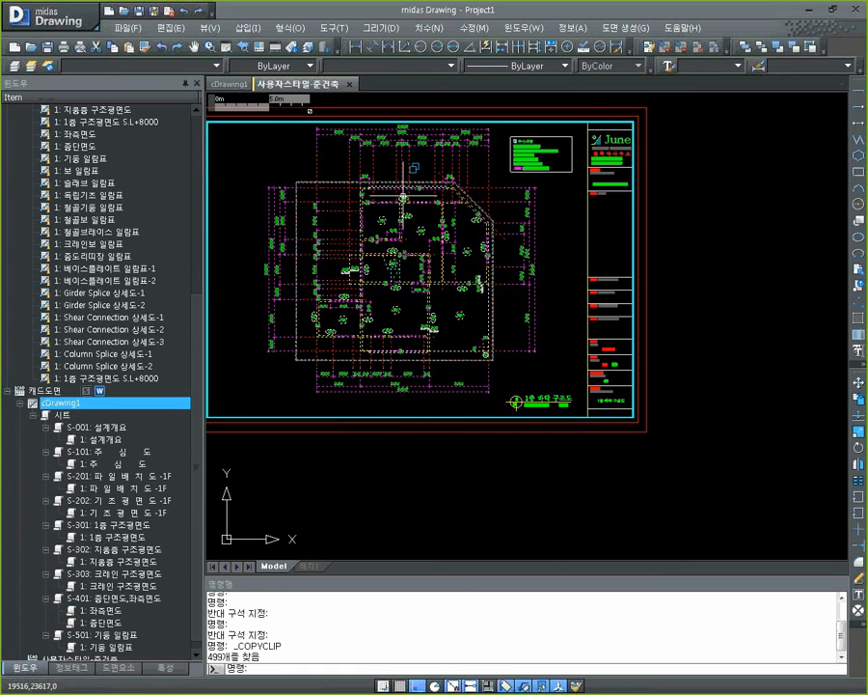
Open STANDARD OPTION TEMPLATE-3 and paste the copied plan at view scale 1:100 in the empty area beside the RC template row
{"action": "left_click_drag", "start_coordinate": [196, 346], "coordinate": [195, 180]}
{"action": "double_click", "coordinate": [170, 206]}
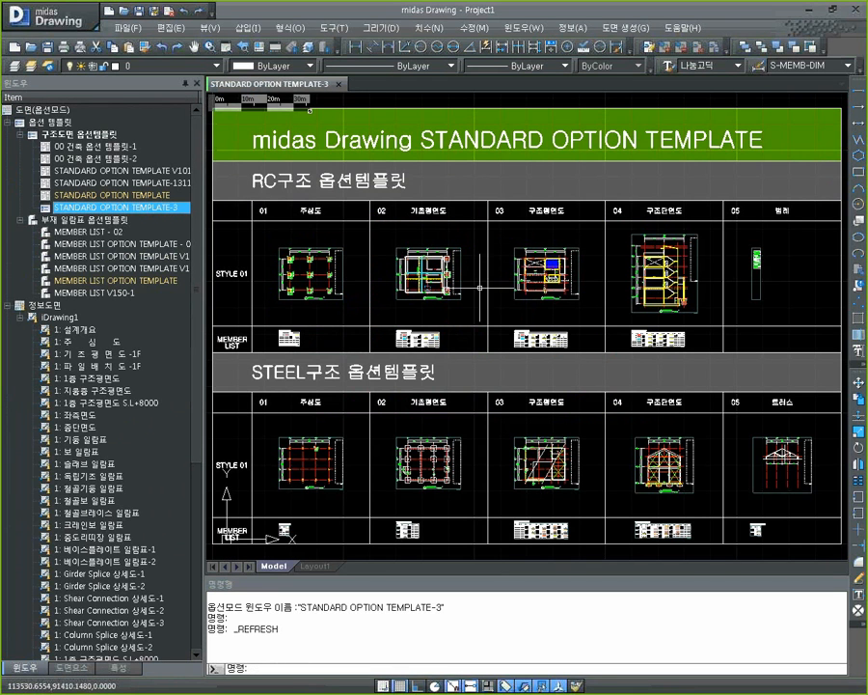
{"action": "scroll", "coordinate": [446, 274], "scroll_direction": "down", "scroll_amount": 2}
{"action": "scroll", "coordinate": [447, 274], "scroll_direction": "up", "scroll_amount": 2}
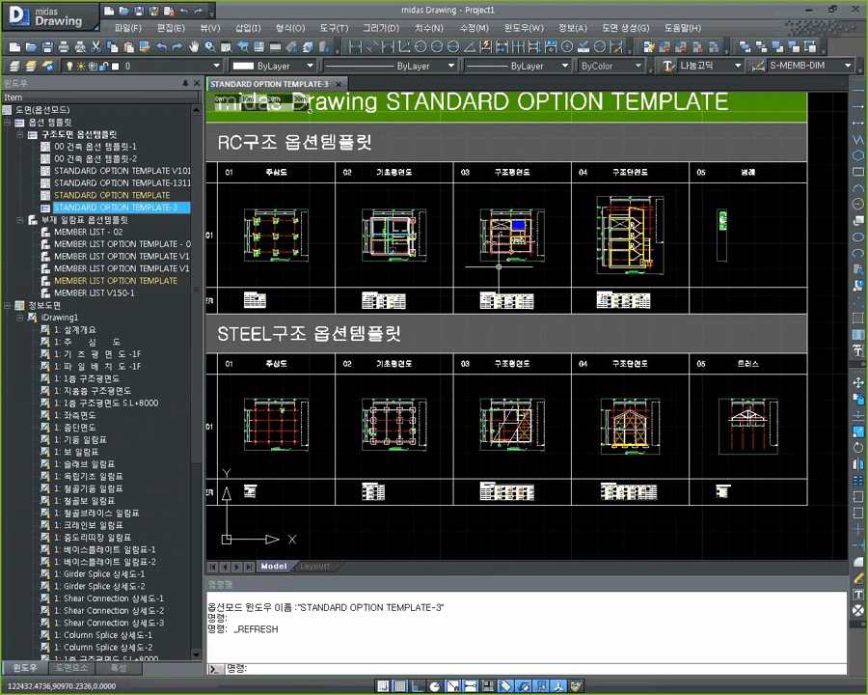
{"action": "middle_click_drag", "start_coordinate": [647, 280], "coordinate": [437, 280]}
{"action": "middle_click_drag", "start_coordinate": [622, 273], "coordinate": [521, 273]}
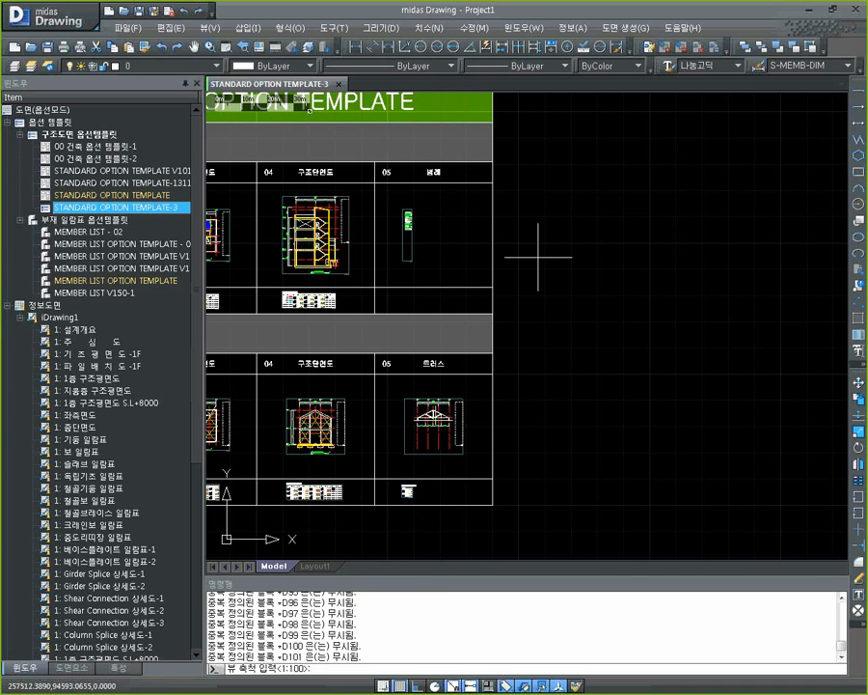
{"action": "key", "text": "Return"}
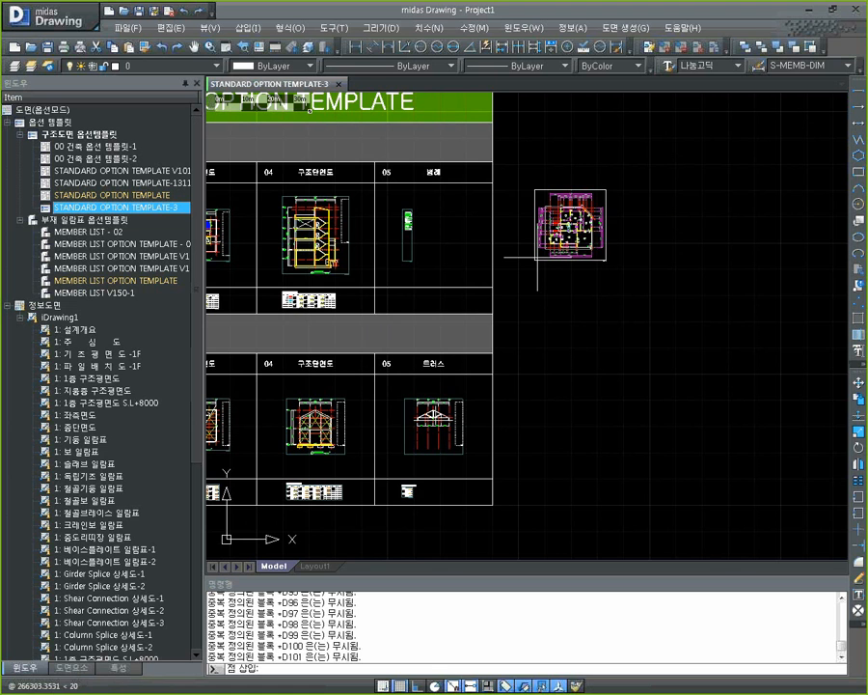
{"action": "left_click", "coordinate": [505, 269]}
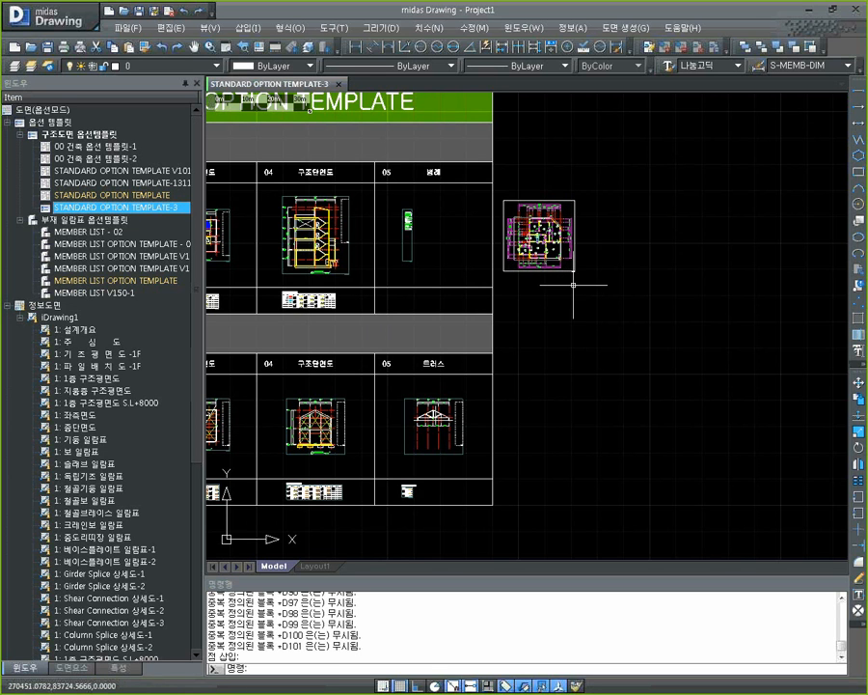
Compare the RC structural plan (구조평면도) sample with the pasted plan and examine the pasted plan's upper dimension lines
{"action": "middle_click_drag", "start_coordinate": [355, 268], "coordinate": [475, 277]}
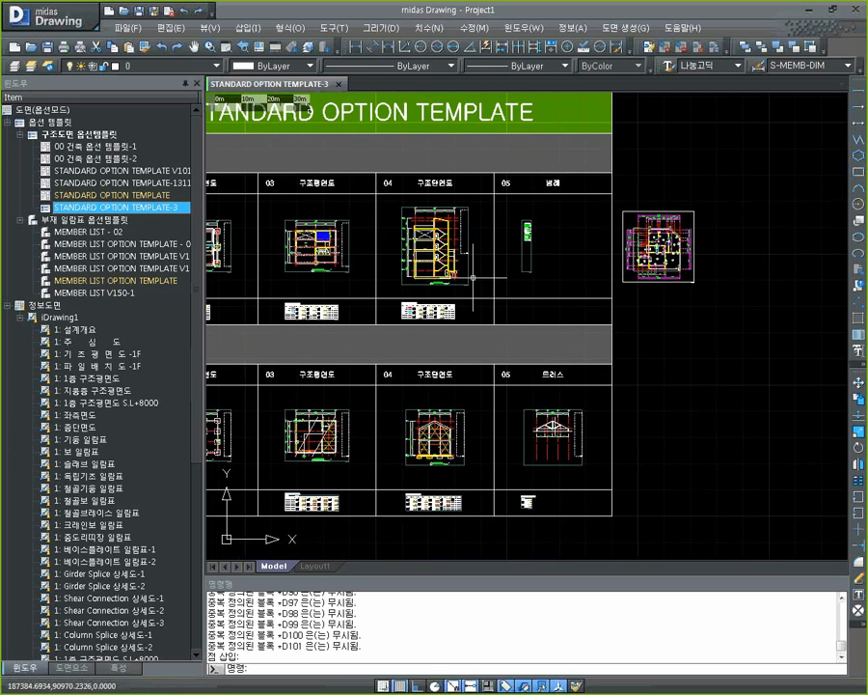
{"action": "scroll", "coordinate": [323, 225], "scroll_direction": "up", "scroll_amount": 5}
{"action": "scroll", "coordinate": [307, 239], "scroll_direction": "down", "scroll_amount": 6}
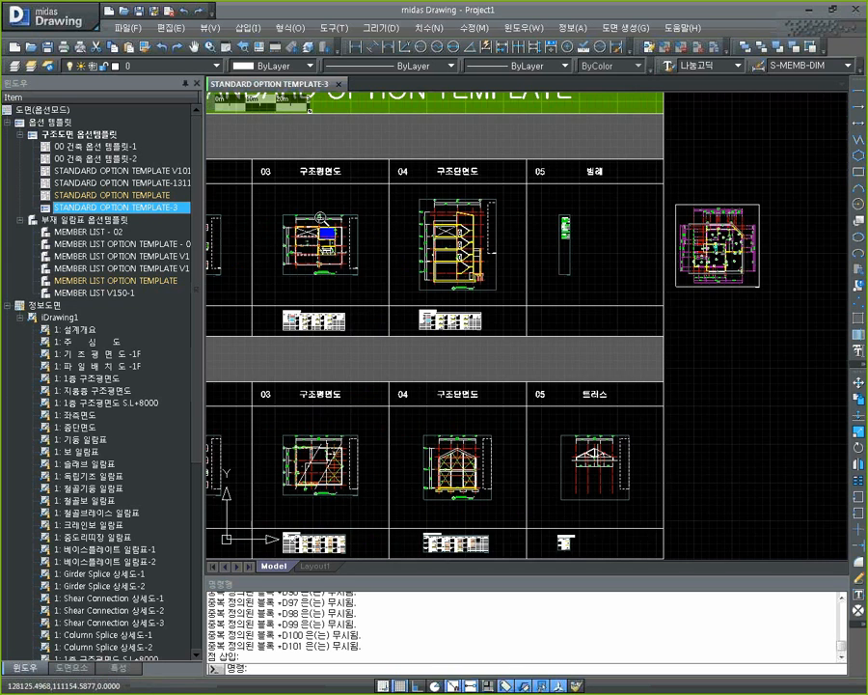
{"action": "scroll", "coordinate": [471, 227], "scroll_direction": "up", "scroll_amount": 3}
{"action": "scroll", "coordinate": [464, 202], "scroll_direction": "up", "scroll_amount": 4}
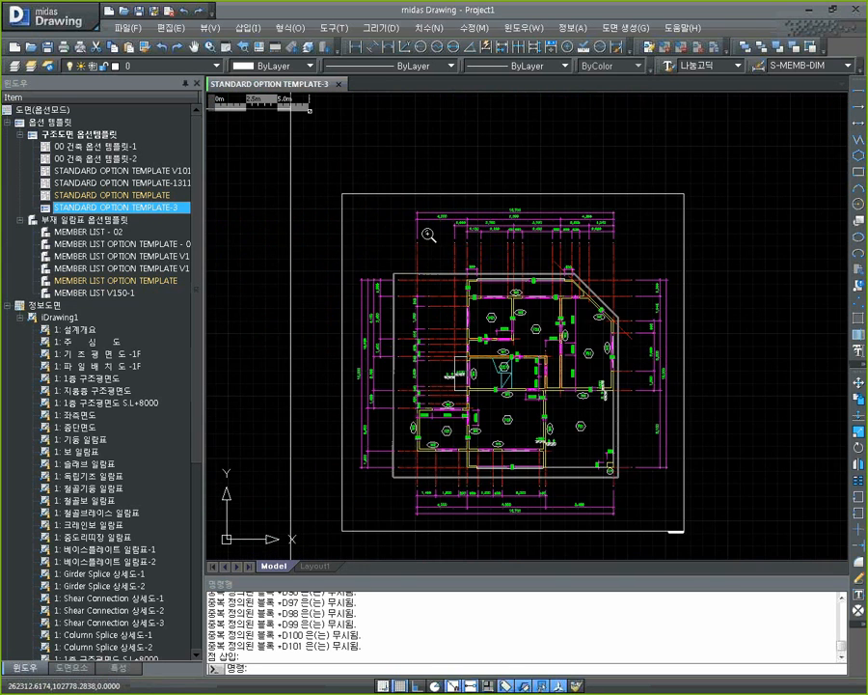
{"action": "scroll", "coordinate": [429, 232], "scroll_direction": "up", "scroll_amount": 1}
{"action": "middle_click_drag", "start_coordinate": [429, 232], "coordinate": [476, 256]}
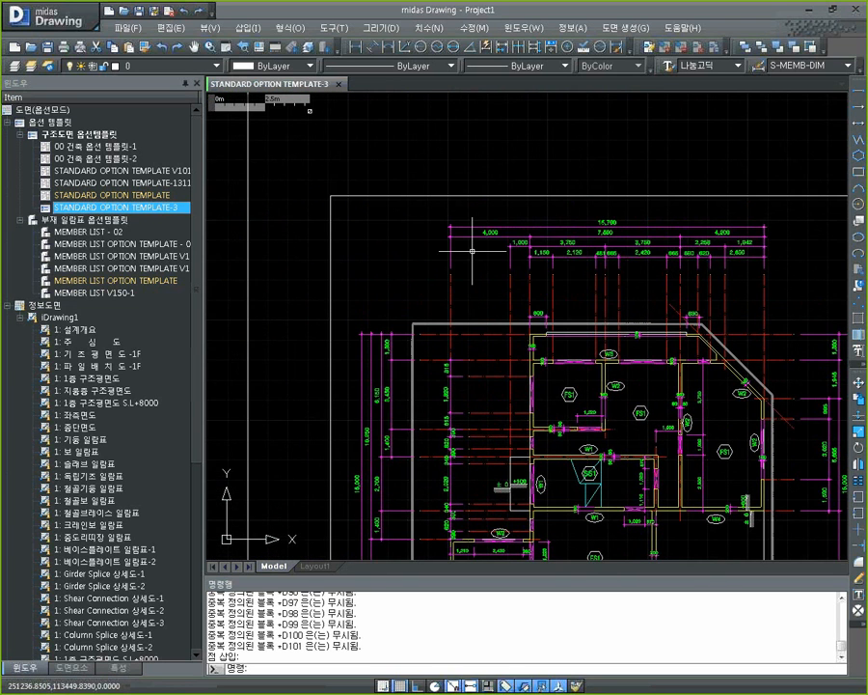
Match the properties of the pasted plan's upper 4,000 dimension onto the axis dimensions of the RC column plan (주심도)
{"action": "type", "text": "MA"}
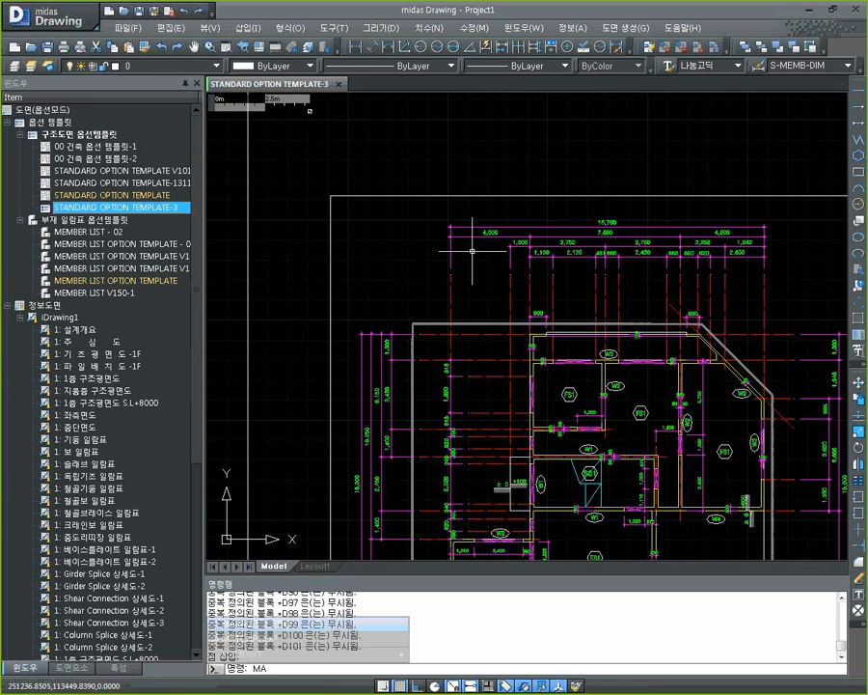
{"action": "key", "text": "Return"}
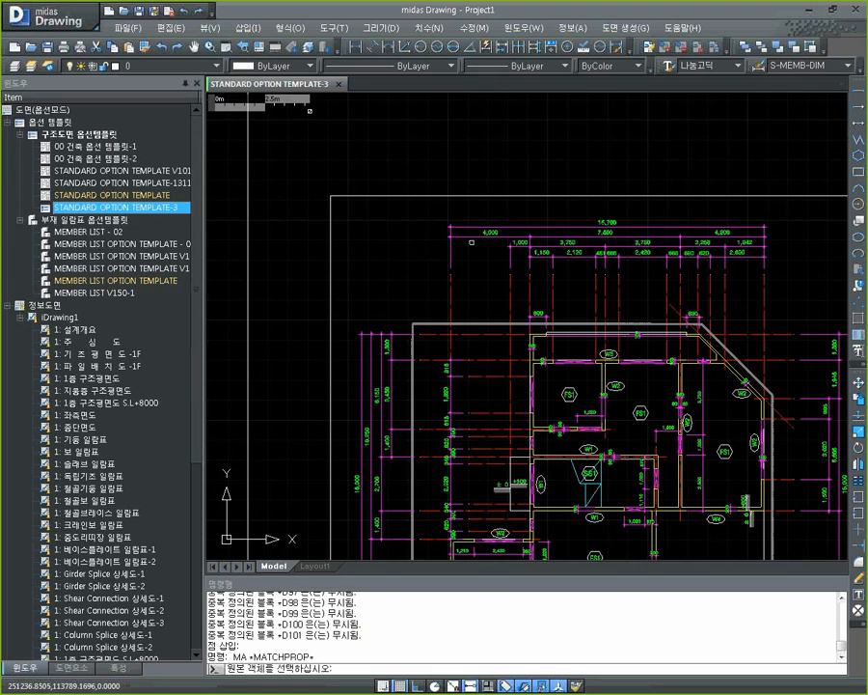
{"action": "left_click", "coordinate": [472, 242]}
{"action": "scroll", "coordinate": [472, 243], "scroll_direction": "down", "scroll_amount": 5}
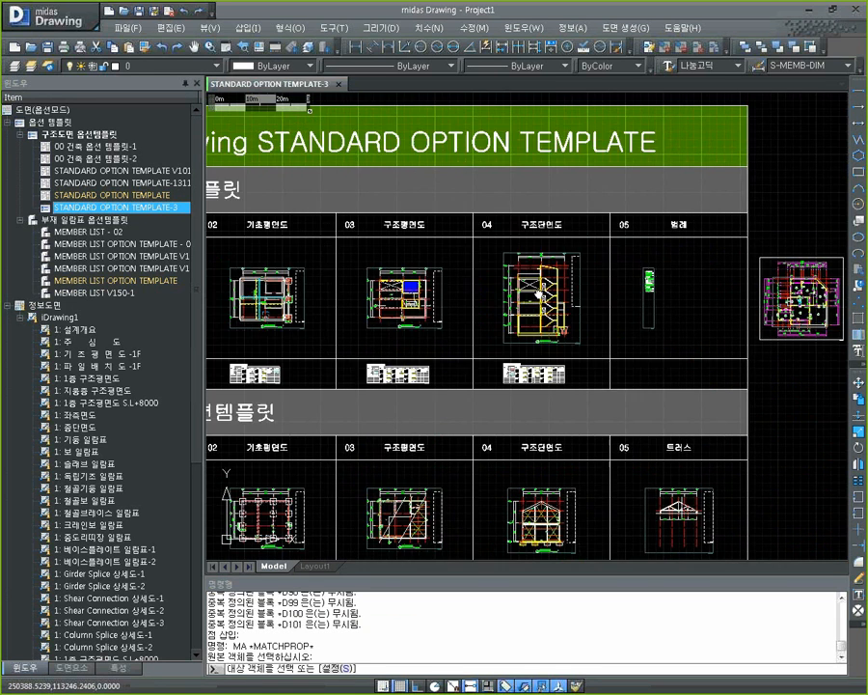
{"action": "scroll", "coordinate": [538, 293], "scroll_direction": "down", "scroll_amount": 1}
{"action": "scroll", "coordinate": [550, 280], "scroll_direction": "up", "scroll_amount": 7}
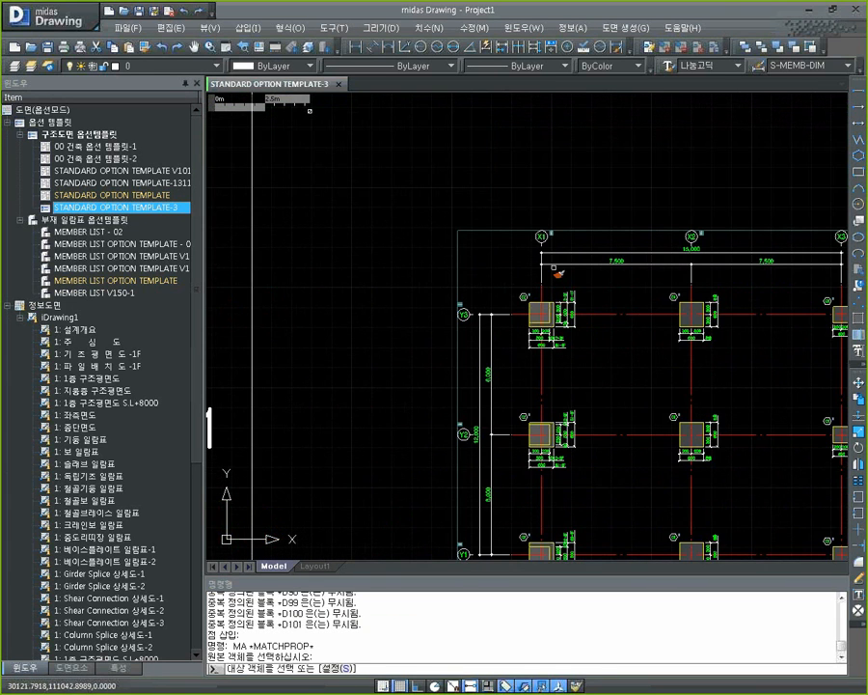
{"action": "left_click", "coordinate": [555, 264]}
{"action": "middle_click_drag", "start_coordinate": [682, 321], "coordinate": [252, 307]}
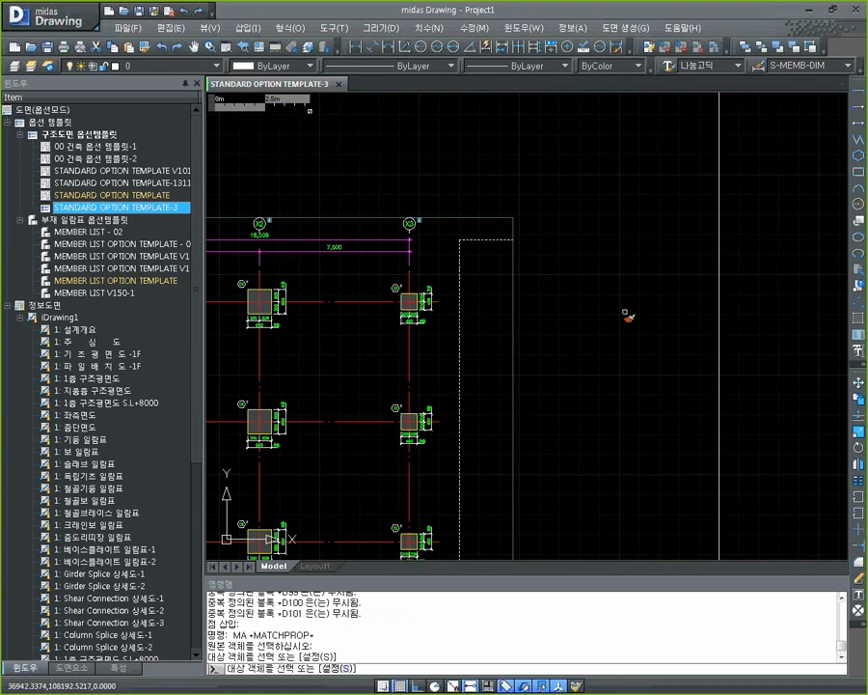
Match the same dimension style onto the axis dimensions of the RC foundation plan (기초평면도), structural plan (구조평면도) and structural section (구조단면도)
{"action": "middle_click_drag", "start_coordinate": [620, 307], "coordinate": [289, 304]}
{"action": "scroll", "coordinate": [696, 281], "scroll_direction": "down", "scroll_amount": 5}
{"action": "middle_click_drag", "start_coordinate": [763, 292], "coordinate": [405, 225]}
{"action": "scroll", "coordinate": [568, 283], "scroll_direction": "up", "scroll_amount": 4}
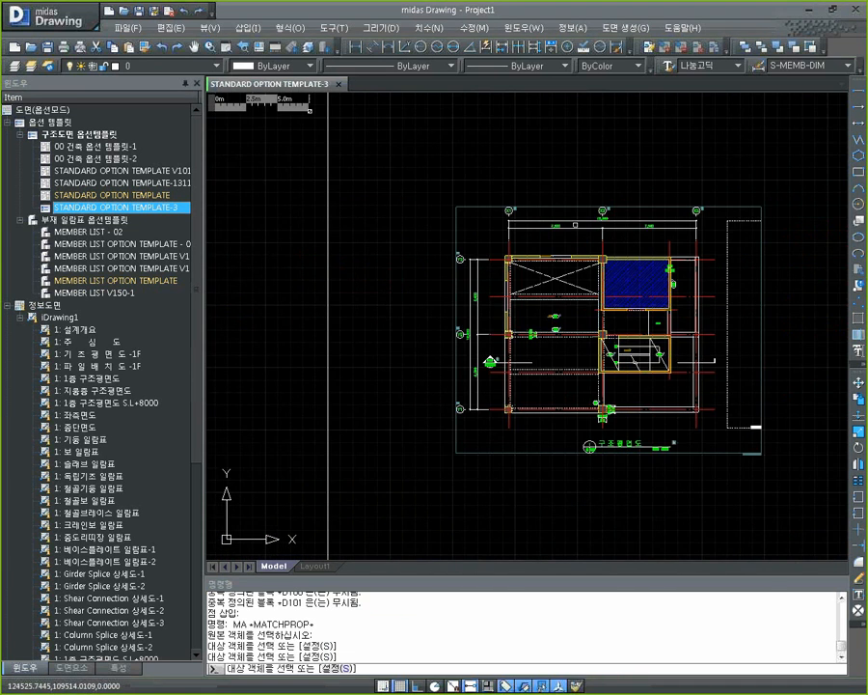
{"action": "scroll", "coordinate": [576, 208], "scroll_direction": "down", "scroll_amount": 4}
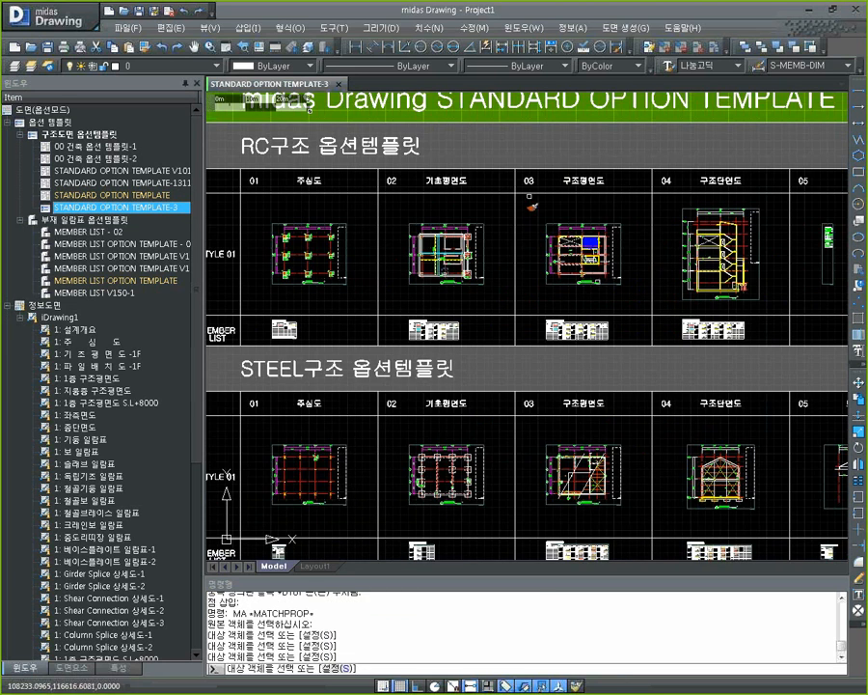
{"action": "scroll", "coordinate": [692, 205], "scroll_direction": "up", "scroll_amount": 5}
{"action": "scroll", "coordinate": [694, 210], "scroll_direction": "down", "scroll_amount": 3}
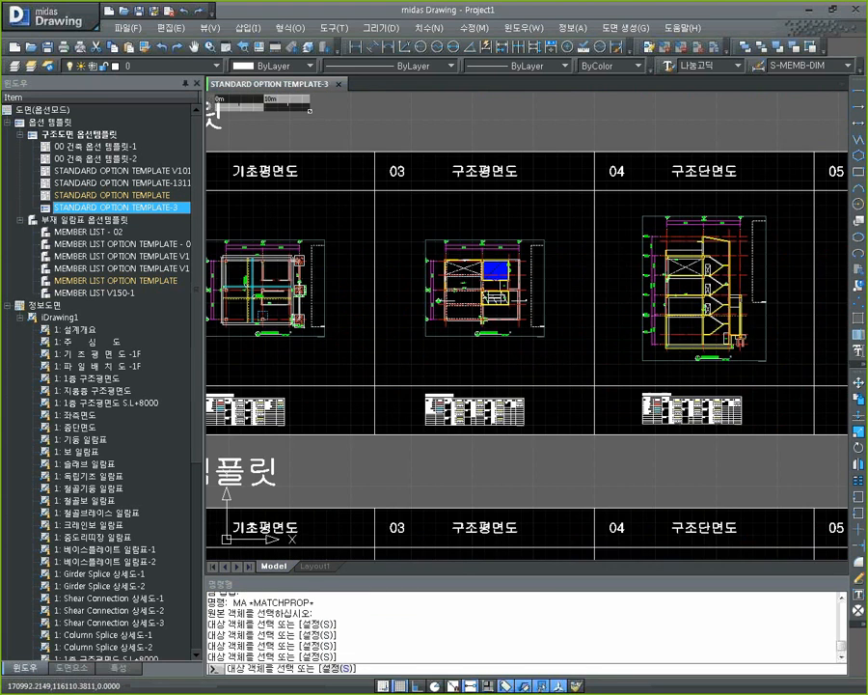
{"action": "middle_click_drag", "start_coordinate": [711, 245], "coordinate": [370, 214]}
{"action": "scroll", "coordinate": [605, 239], "scroll_direction": "down", "scroll_amount": 2}
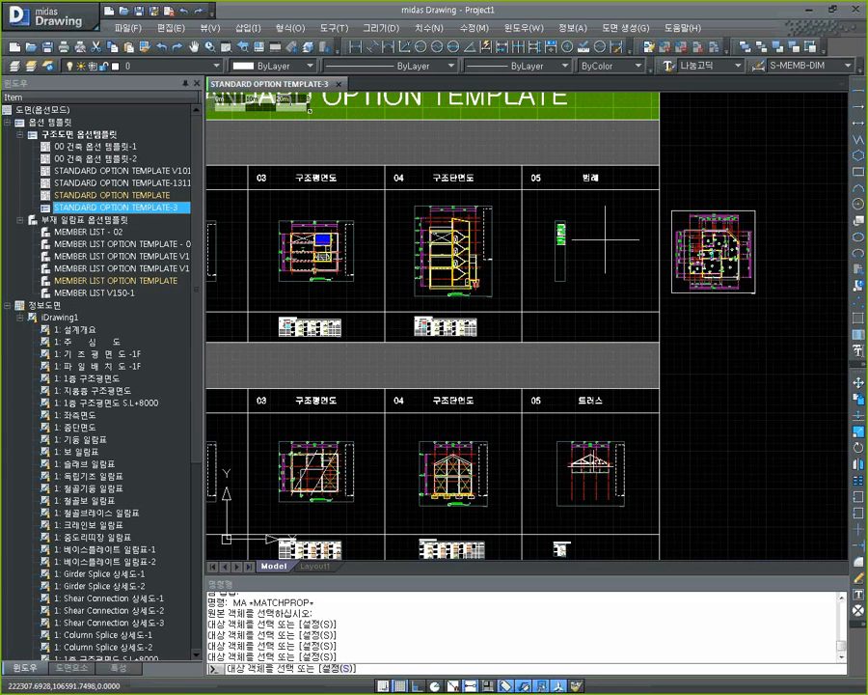
{"action": "key", "text": "Return"}
Match the properties of the pasted plan's small 80 wall-thickness dimension onto the column size dimensions in the RC column plan (주심도)
{"action": "key", "text": "Return"}
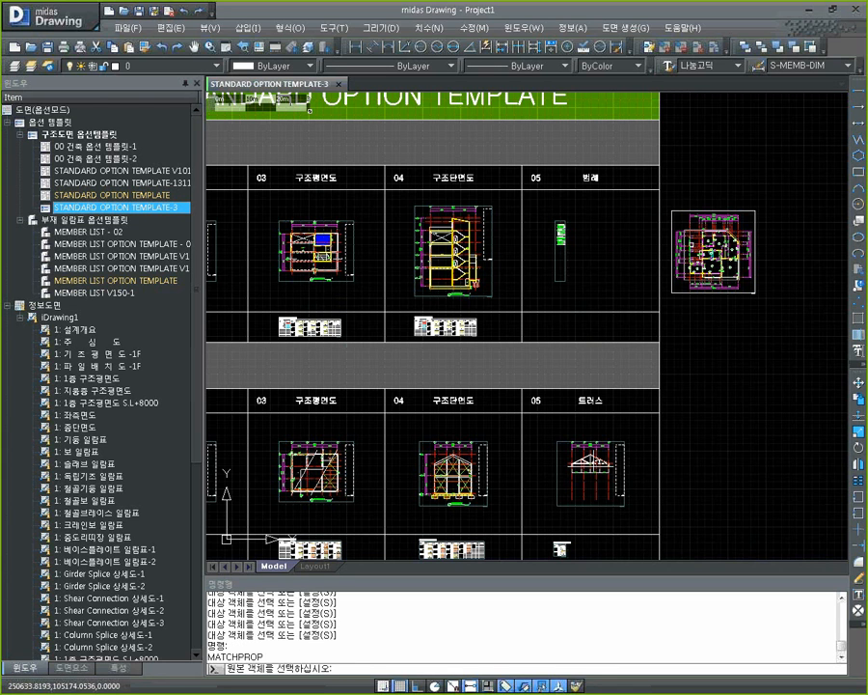
{"action": "middle_click_drag", "start_coordinate": [723, 255], "coordinate": [598, 230]}
{"action": "scroll", "coordinate": [579, 227], "scroll_direction": "up", "scroll_amount": 5}
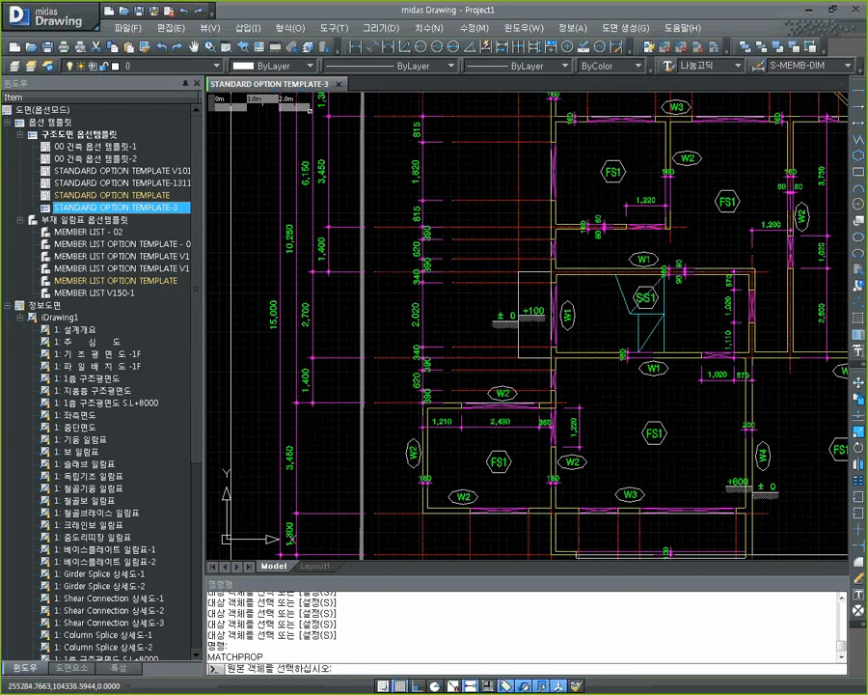
{"action": "middle_click_drag", "start_coordinate": [520, 319], "coordinate": [448, 270]}
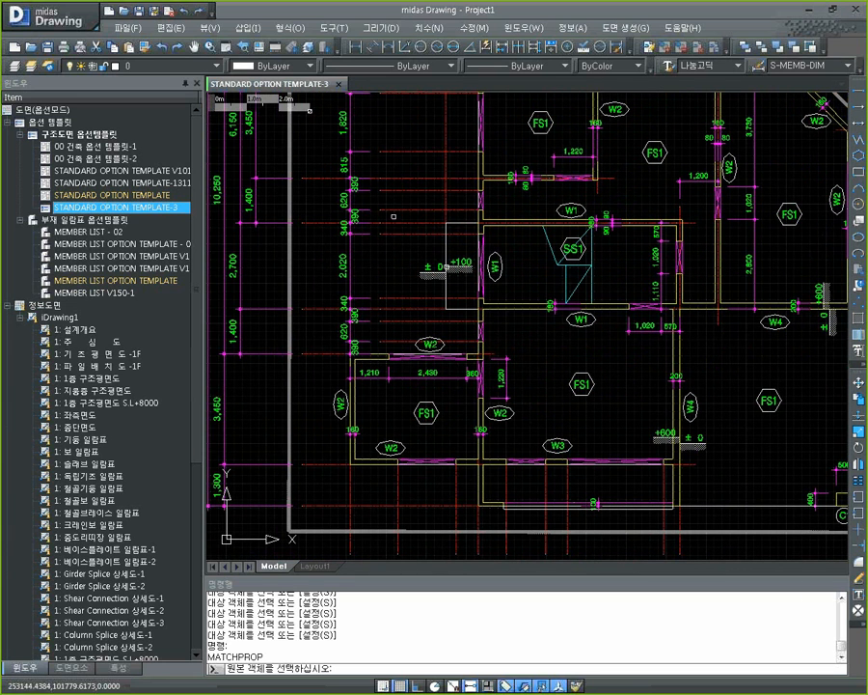
{"action": "scroll", "coordinate": [544, 181], "scroll_direction": "up", "scroll_amount": 4}
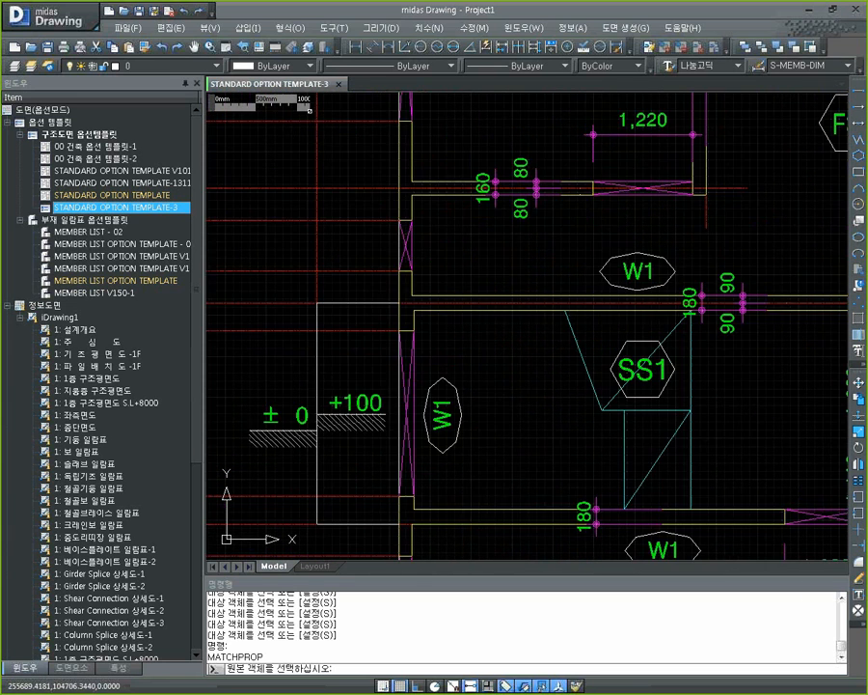
{"action": "left_click", "coordinate": [546, 177]}
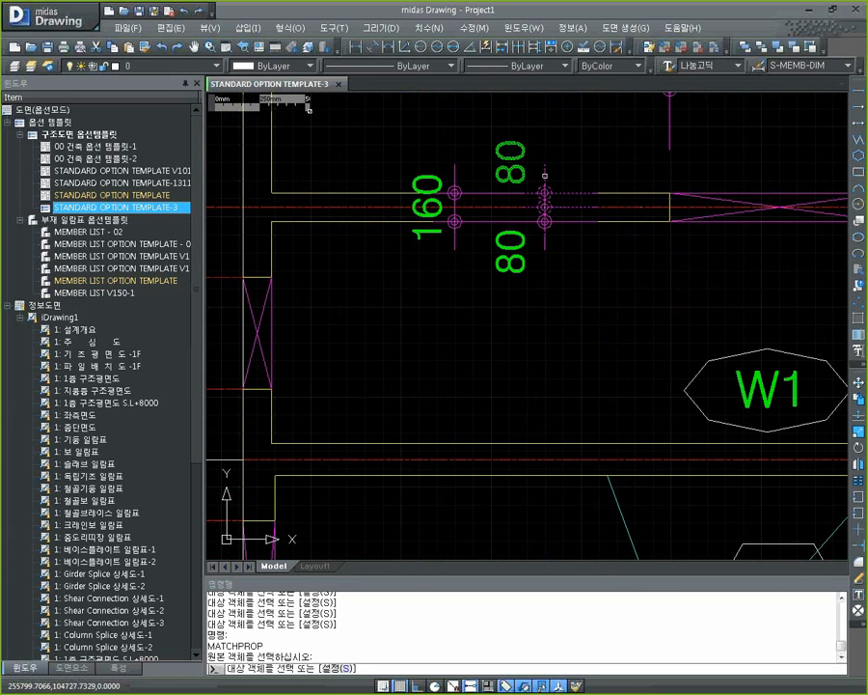
{"action": "scroll", "coordinate": [545, 176], "scroll_direction": "down", "scroll_amount": 5}
{"action": "scroll", "coordinate": [565, 183], "scroll_direction": "down", "scroll_amount": 3}
{"action": "scroll", "coordinate": [429, 205], "scroll_direction": "up", "scroll_amount": 5}
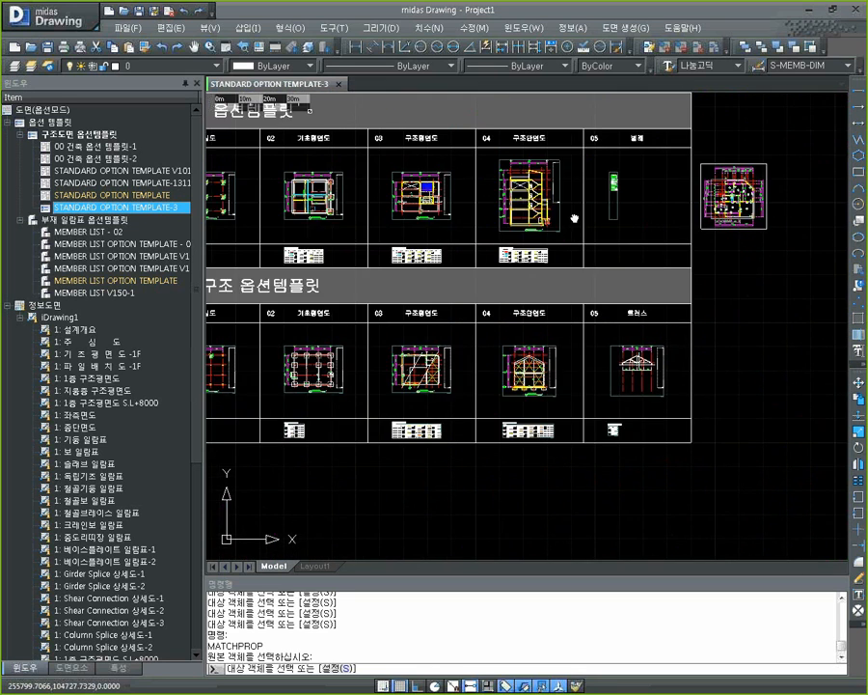
{"action": "scroll", "coordinate": [430, 204], "scroll_direction": "up", "scroll_amount": 5}
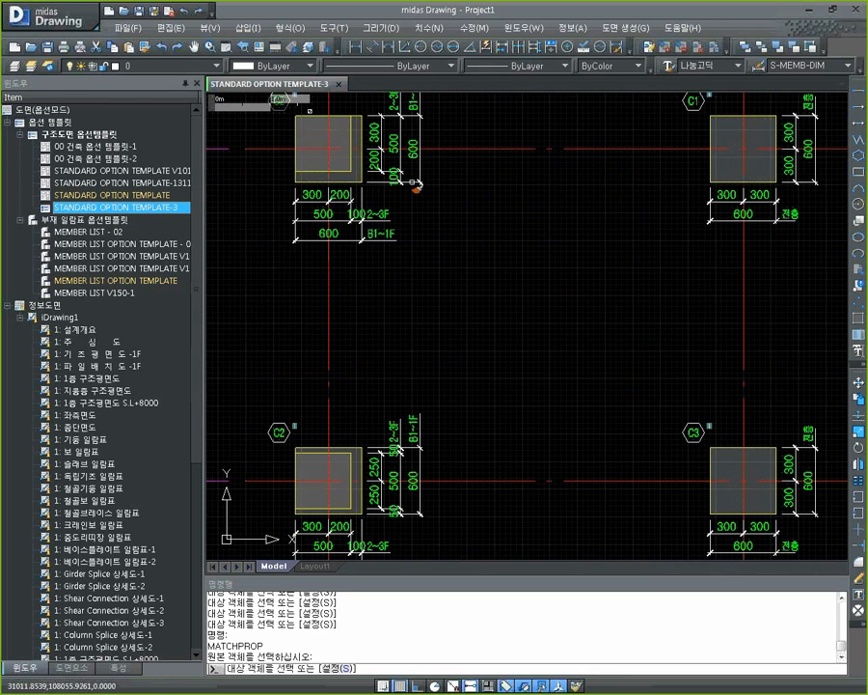
{"action": "scroll", "coordinate": [418, 181], "scroll_direction": "down", "scroll_amount": 5}
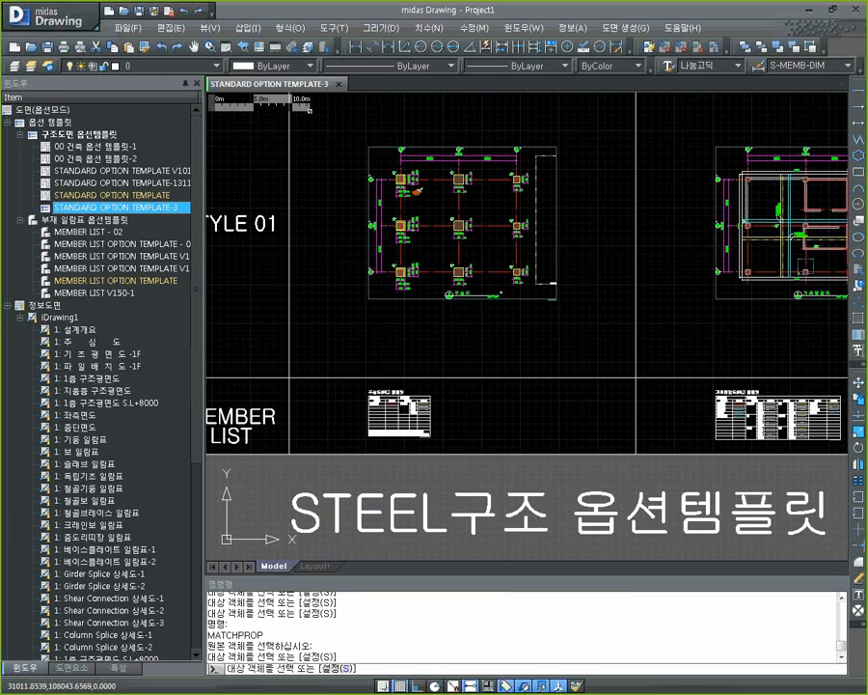
Apply the matched wall-thickness dimension style to the footing dimensions and overall slab dimensions of the RC foundation plan (기초평면도)
{"action": "middle_click_drag", "start_coordinate": [418, 192], "coordinate": [282, 192]}
{"action": "scroll", "coordinate": [553, 328], "scroll_direction": "up", "scroll_amount": 6}
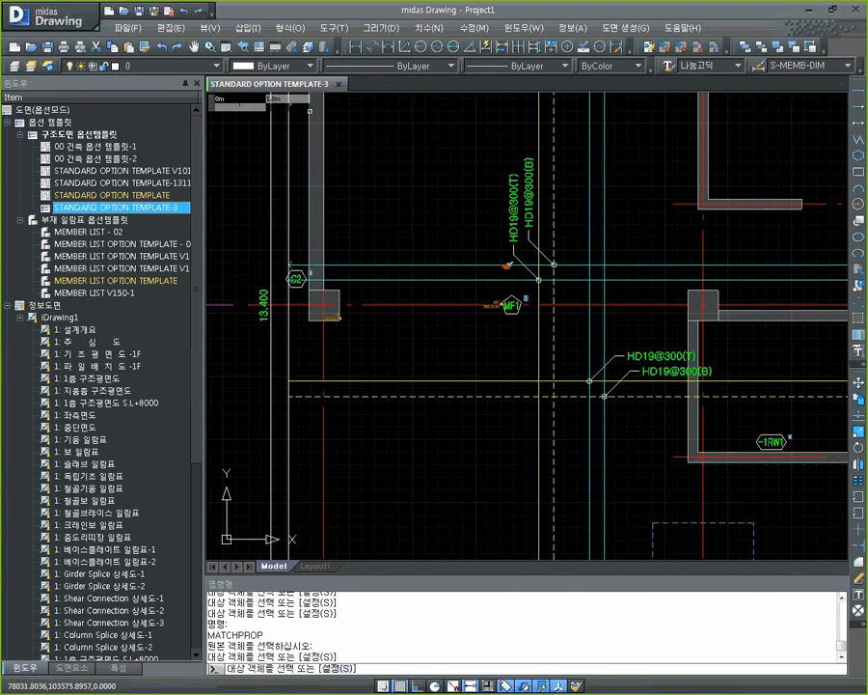
{"action": "mouse_move", "coordinate": [713, 387]}
{"action": "middle_mouse_down"}
{"action": "mouse_move", "coordinate": [499, 286]}
{"action": "mouse_move", "coordinate": [419, 230]}
{"action": "middle_mouse_up"}
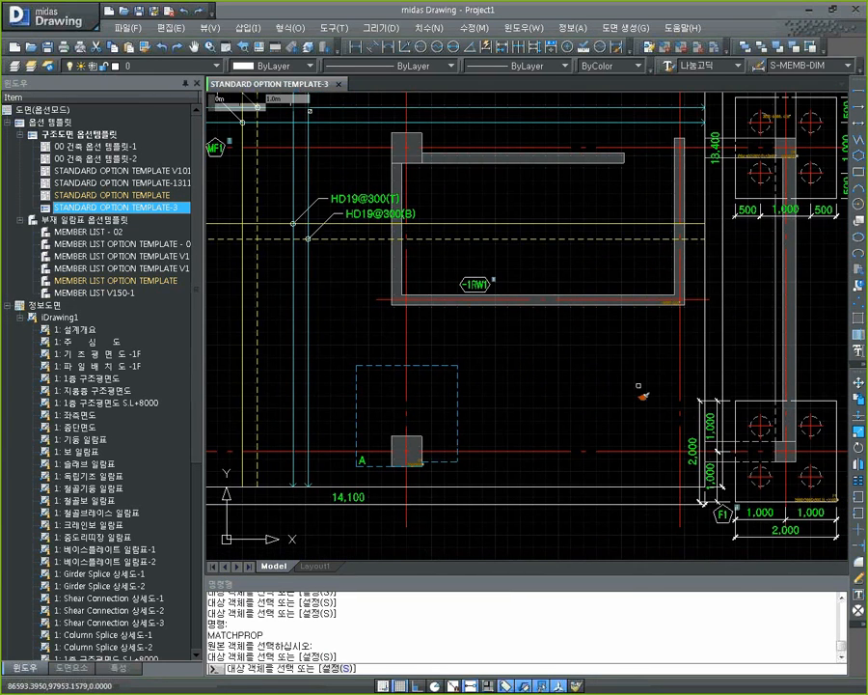
{"action": "scroll", "coordinate": [527, 324], "scroll_direction": "down", "scroll_amount": 4}
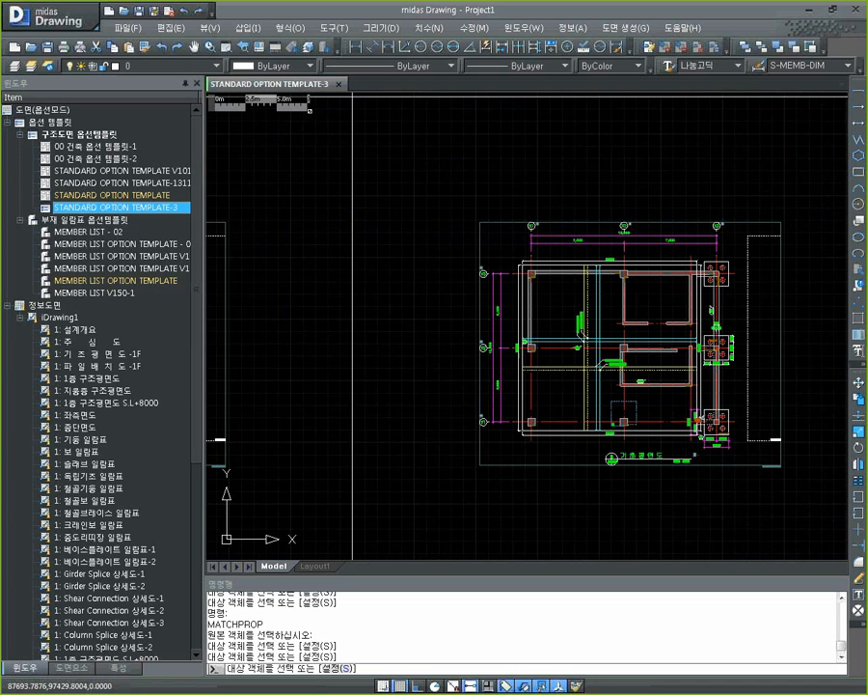
{"action": "scroll", "coordinate": [521, 370], "scroll_direction": "up", "scroll_amount": 4}
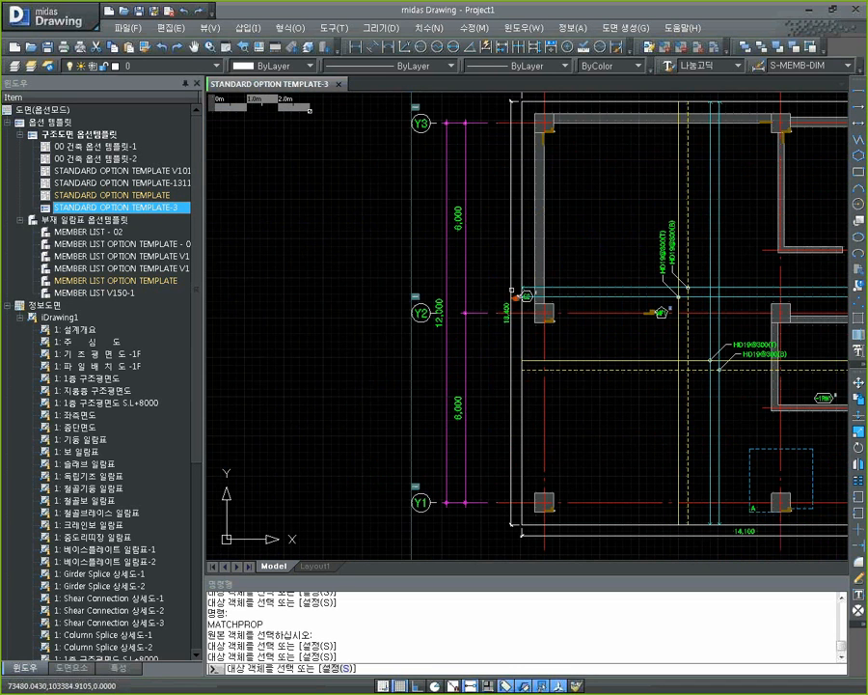
{"action": "left_click", "coordinate": [511, 361]}
{"action": "scroll", "coordinate": [514, 368], "scroll_direction": "down", "scroll_amount": 2}
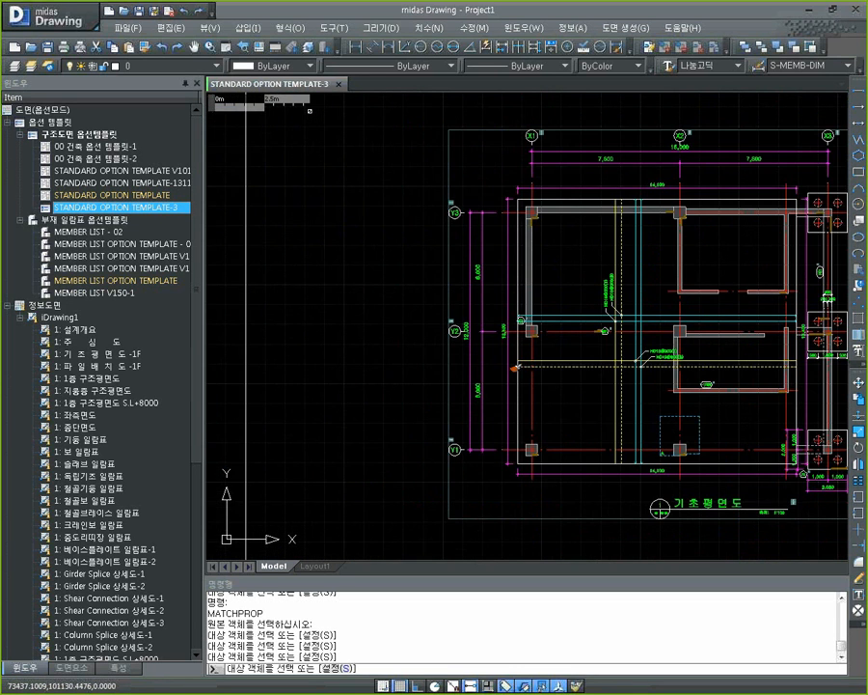
Apply the matched style to the 2G3 beam and C1 column dimensions in the RC structural plan (구조평면도) and end Match Properties
{"action": "middle_click_drag", "start_coordinate": [739, 415], "coordinate": [510, 353]}
{"action": "middle_click_drag", "start_coordinate": [599, 401], "coordinate": [223, 357]}
{"action": "scroll", "coordinate": [392, 379], "scroll_direction": "down", "scroll_amount": 6}
{"action": "scroll", "coordinate": [355, 363], "scroll_direction": "up", "scroll_amount": 10}
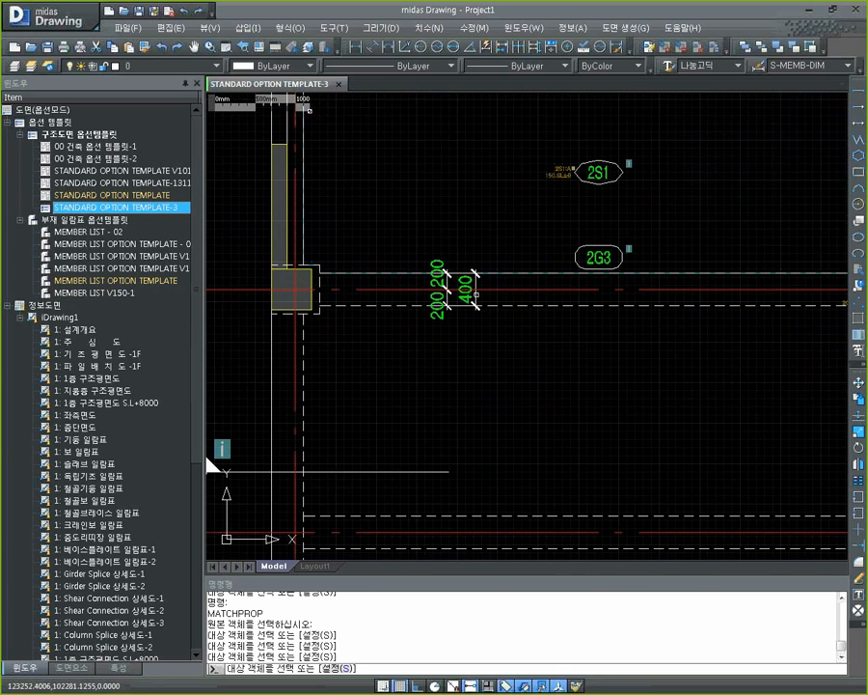
{"action": "scroll", "coordinate": [503, 306], "scroll_direction": "down", "scroll_amount": 4}
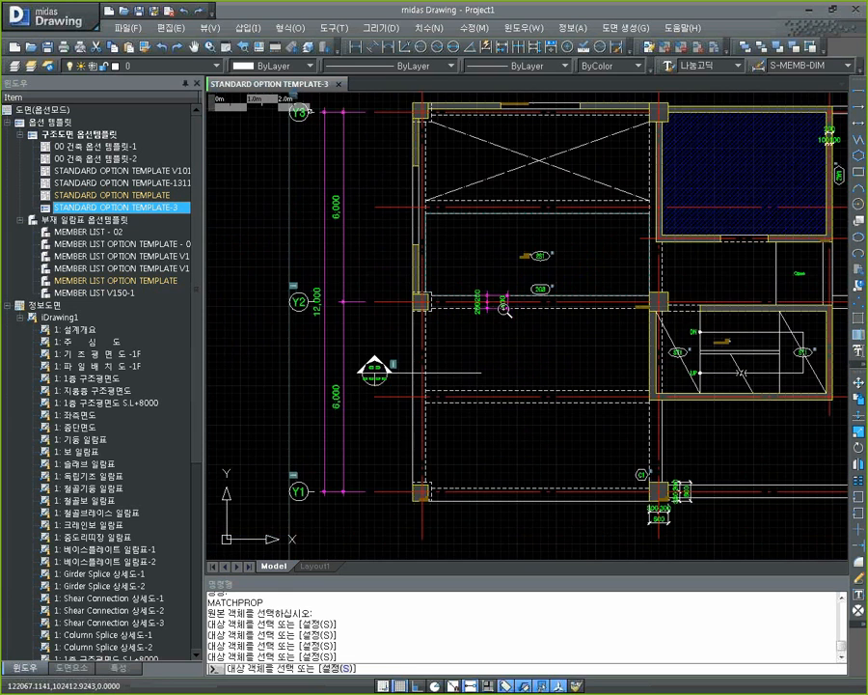
{"action": "middle_click_drag", "start_coordinate": [636, 394], "coordinate": [520, 329]}
{"action": "scroll", "coordinate": [571, 415], "scroll_direction": "up", "scroll_amount": 3}
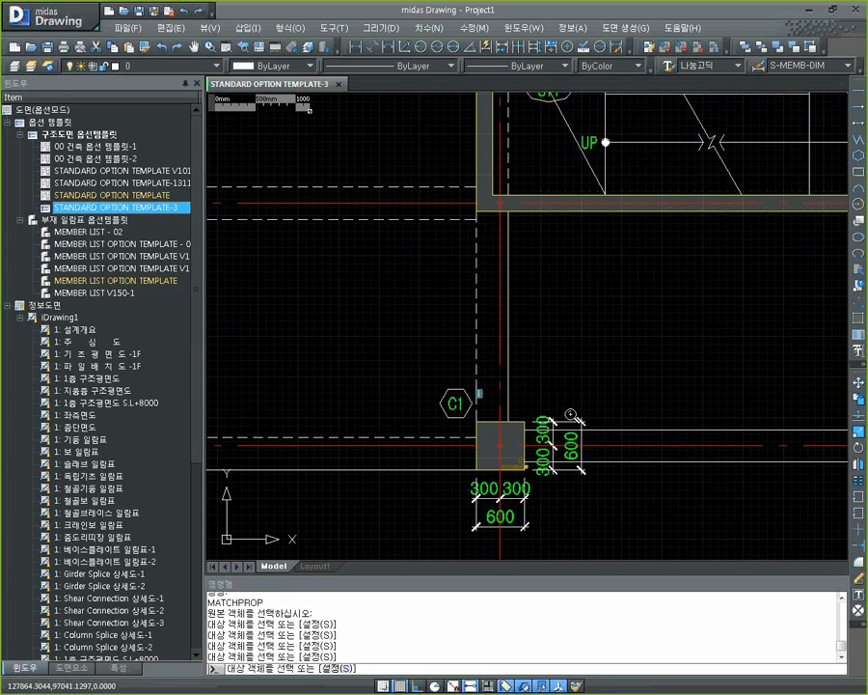
{"action": "scroll", "coordinate": [565, 422], "scroll_direction": "down", "scroll_amount": 4}
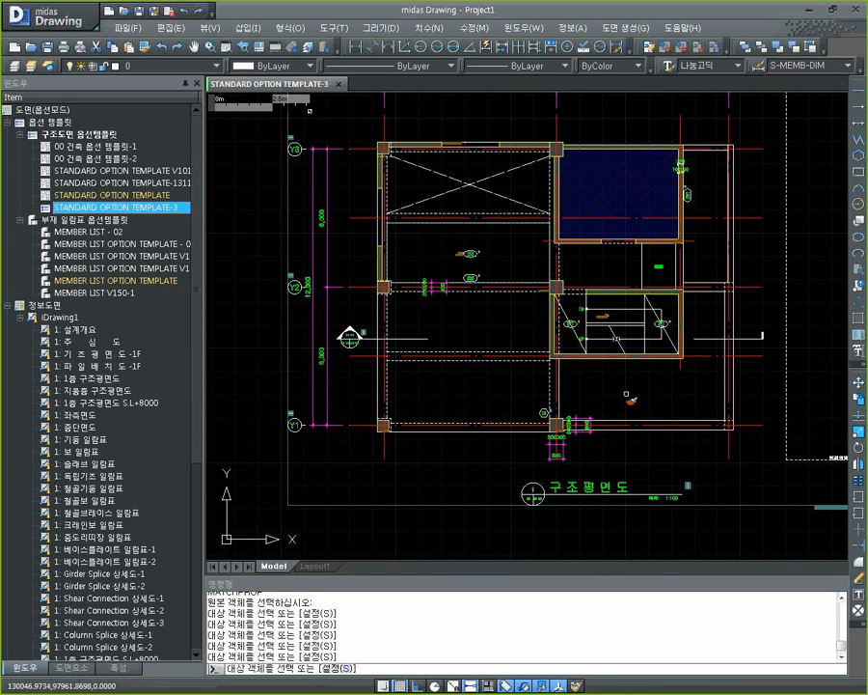
{"action": "key", "text": "Return"}
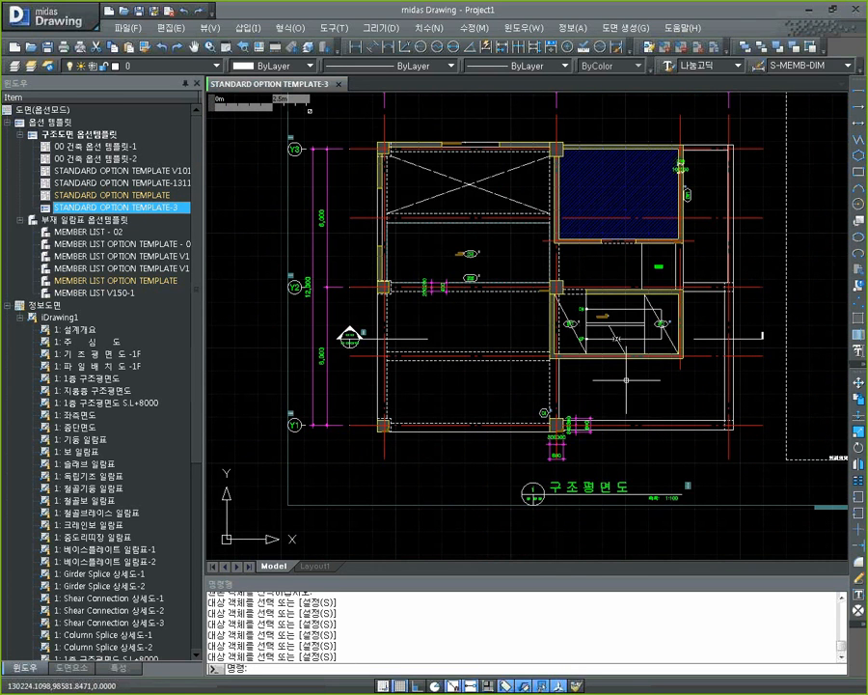
Examine the pasted floor plan's wall, slab and column marks and its interior dimensions, including the C1 column
{"action": "scroll", "coordinate": [620, 370], "scroll_direction": "down", "scroll_amount": 2}
{"action": "middle_click_drag", "start_coordinate": [670, 390], "coordinate": [461, 331]}
{"action": "middle_click_drag", "start_coordinate": [672, 342], "coordinate": [501, 309]}
{"action": "scroll", "coordinate": [501, 309], "scroll_direction": "down", "scroll_amount": 2}
{"action": "middle_click_drag", "start_coordinate": [657, 327], "coordinate": [500, 295]}
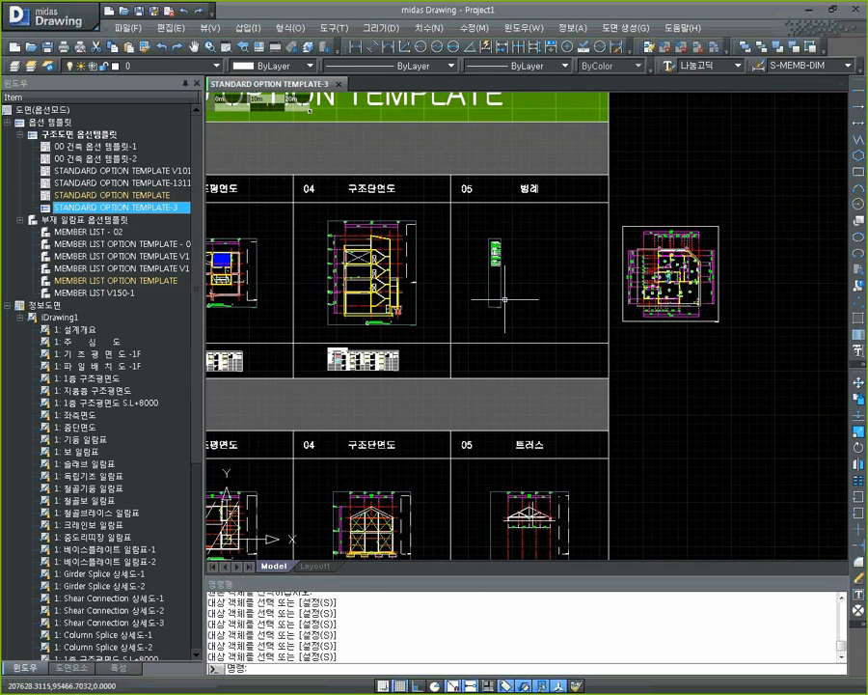
{"action": "scroll", "coordinate": [650, 275], "scroll_direction": "up", "scroll_amount": 4}
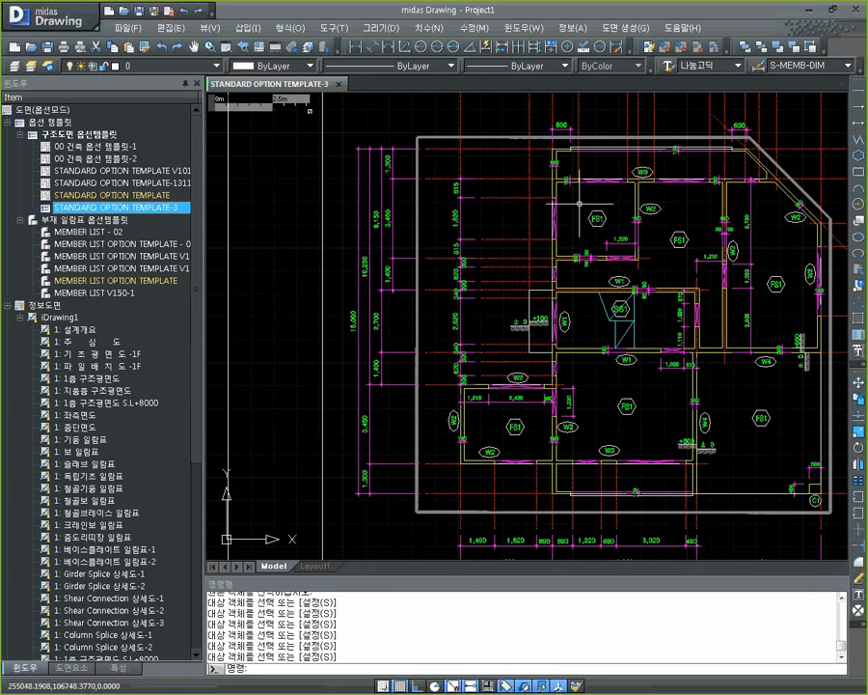
{"action": "middle_click_drag", "start_coordinate": [677, 349], "coordinate": [569, 269]}
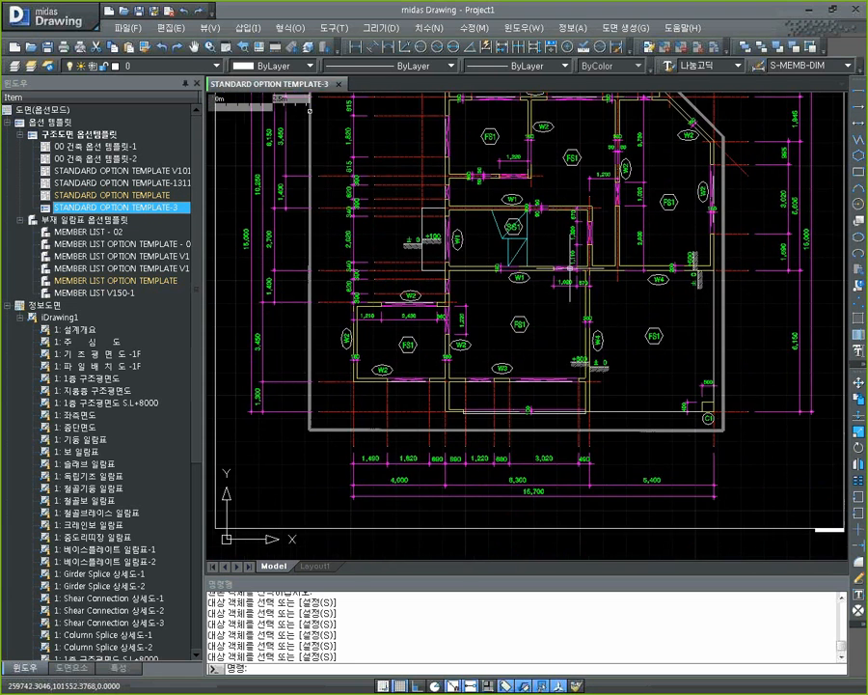
{"action": "middle_click_drag", "start_coordinate": [524, 340], "coordinate": [522, 305]}
{"action": "scroll", "coordinate": [522, 305], "scroll_direction": "up", "scroll_amount": 2}
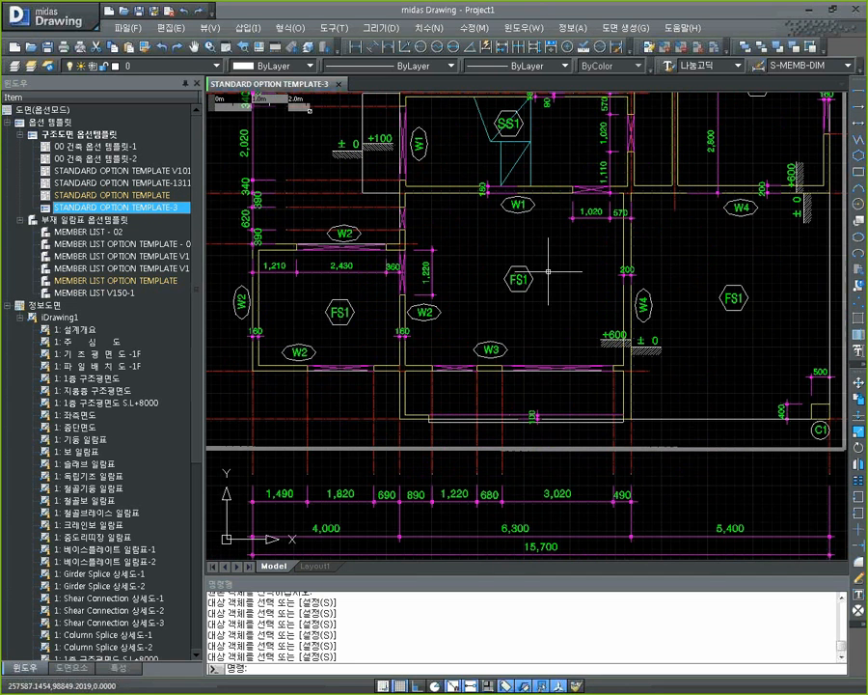
{"action": "middle_click_drag", "start_coordinate": [487, 306], "coordinate": [481, 288]}
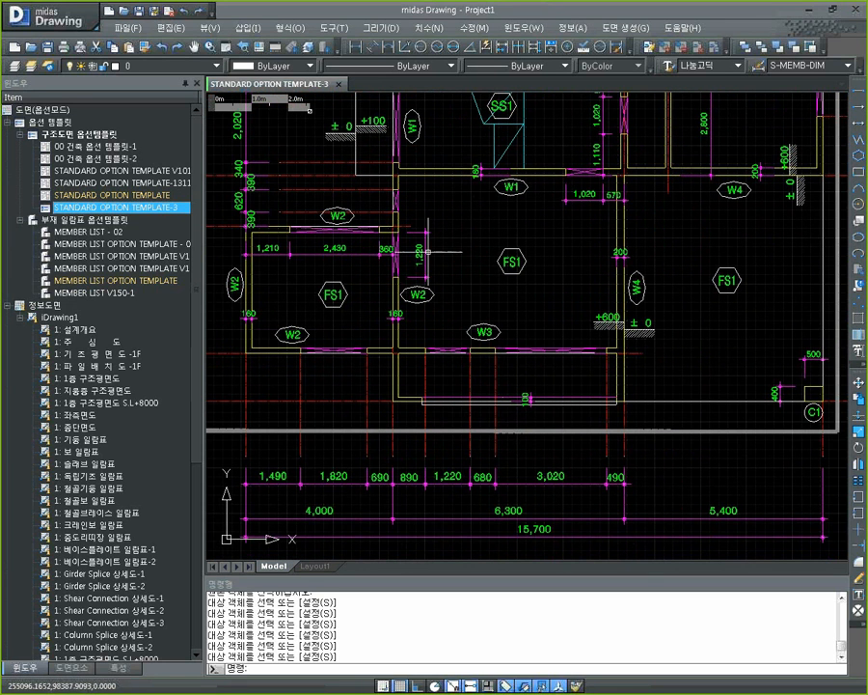
{"action": "scroll", "coordinate": [431, 286], "scroll_direction": "down", "scroll_amount": 4}
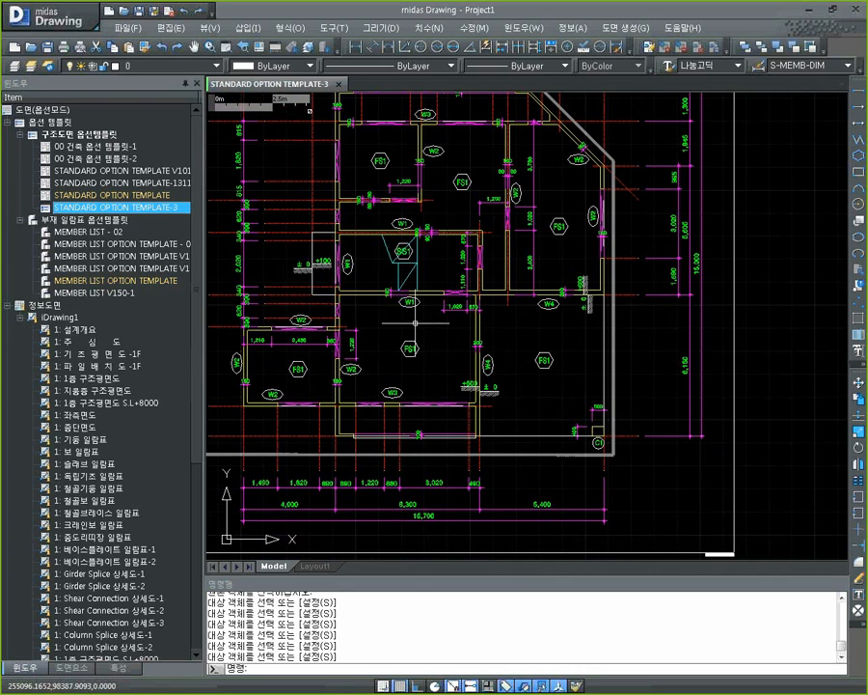
{"action": "scroll", "coordinate": [600, 442], "scroll_direction": "up", "scroll_amount": 6}
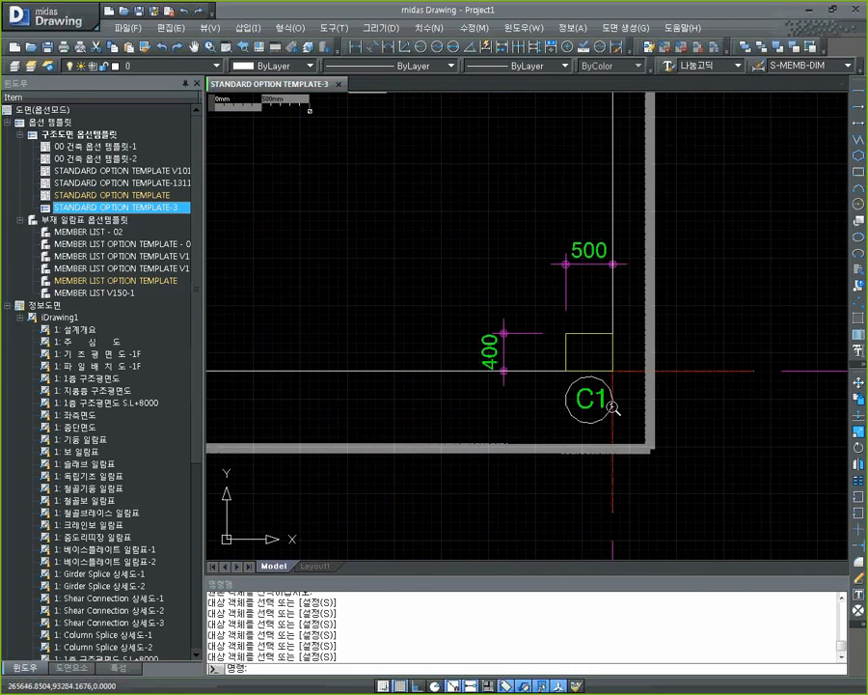
{"action": "scroll", "coordinate": [608, 405], "scroll_direction": "down", "scroll_amount": 3}
{"action": "scroll", "coordinate": [603, 400], "scroll_direction": "down", "scroll_amount": 3}
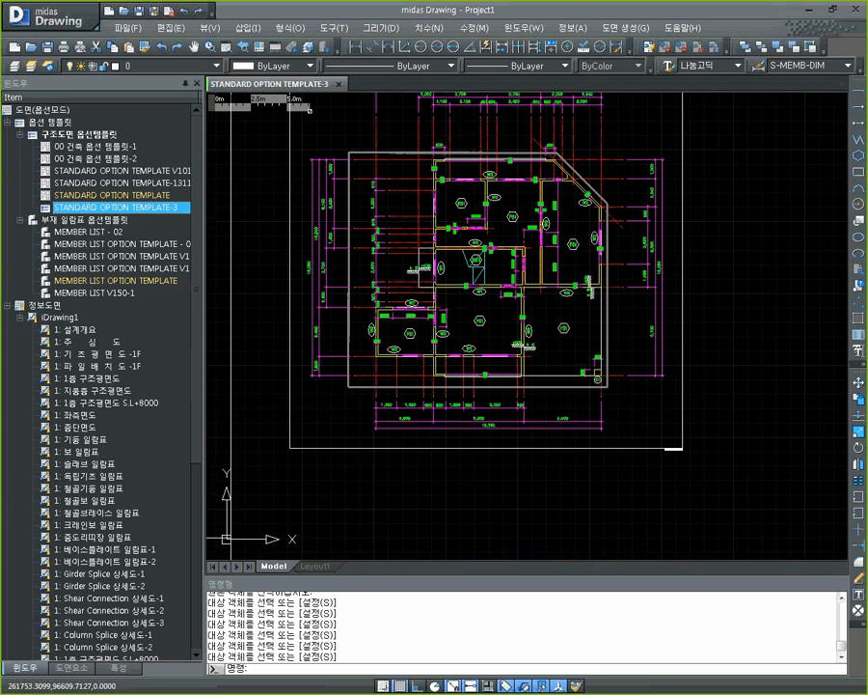
Examine the registered Sample Blocks among the drawing elements, such as the view title, axis bubble and member guide symbols
{"action": "scroll", "coordinate": [459, 332], "scroll_direction": "down", "scroll_amount": 5}
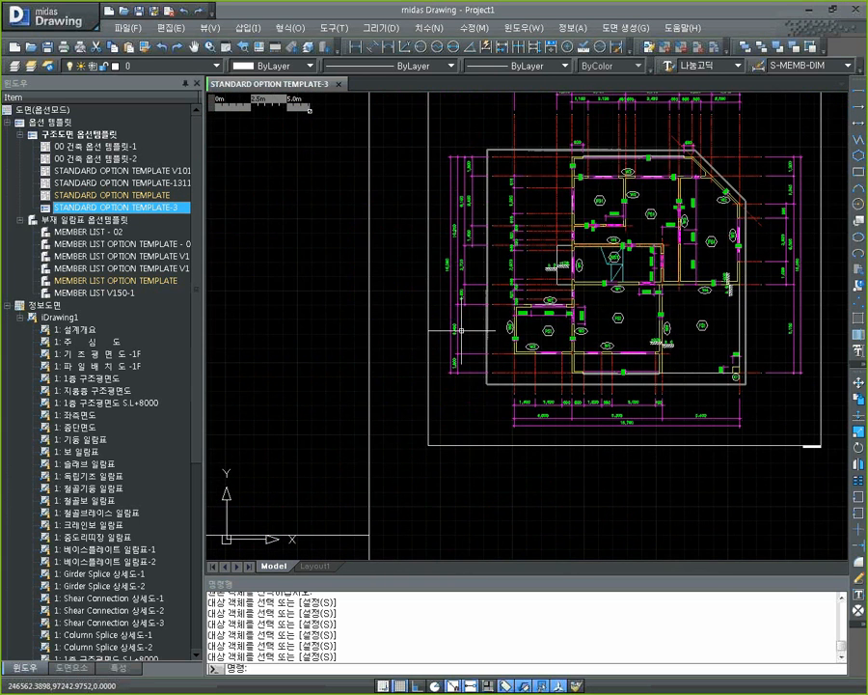
{"action": "scroll", "coordinate": [458, 332], "scroll_direction": "down", "scroll_amount": 3}
{"action": "scroll", "coordinate": [443, 317], "scroll_direction": "up", "scroll_amount": 8}
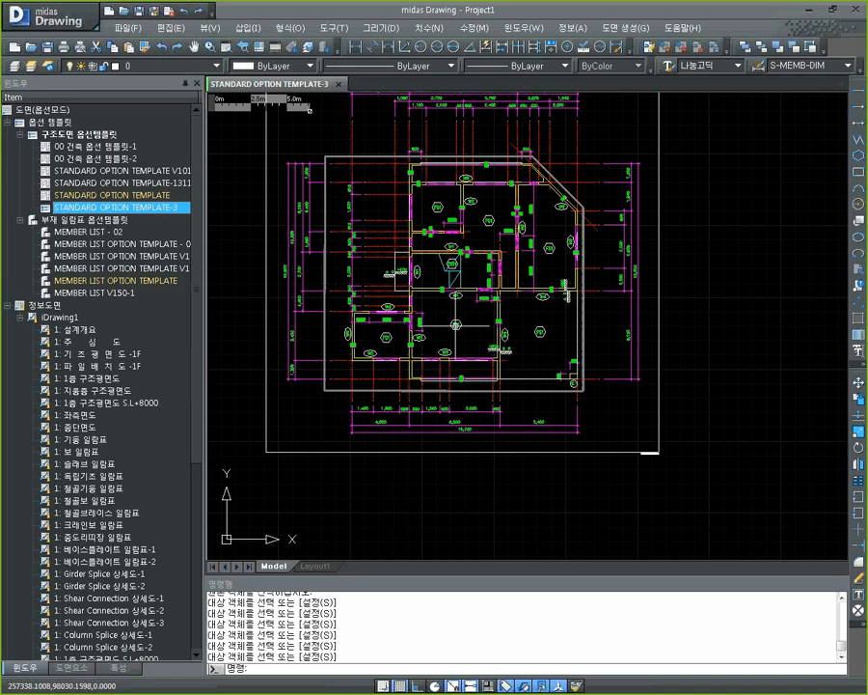
{"action": "left_click", "coordinate": [91, 668]}
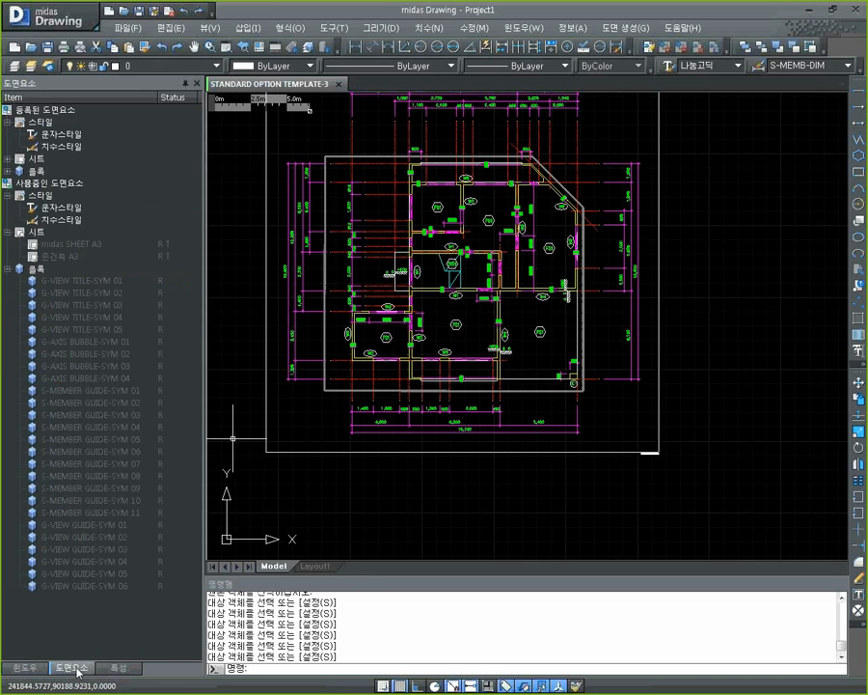
{"action": "double_click", "coordinate": [28, 172]}
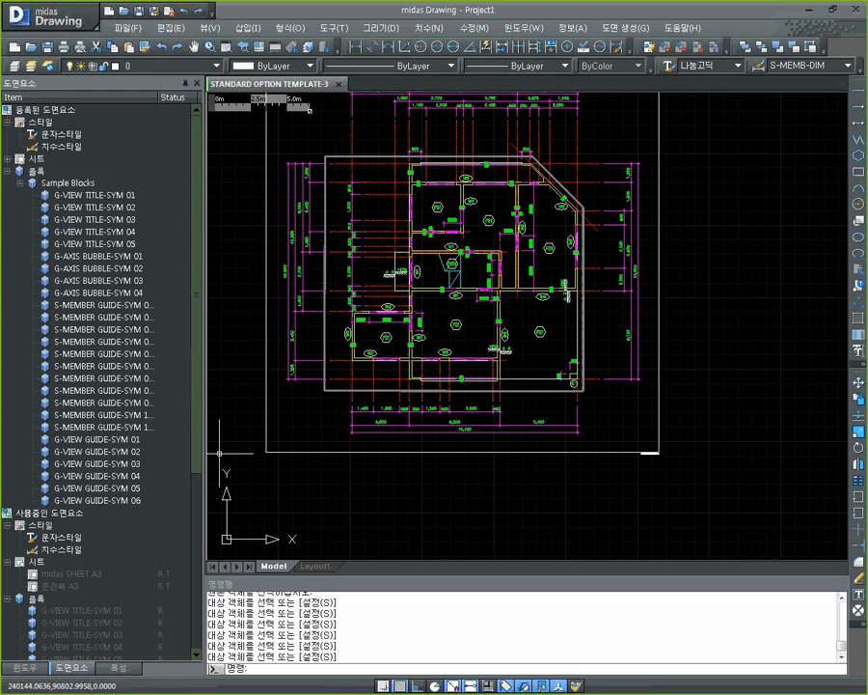
{"action": "left_click", "coordinate": [26, 667]}
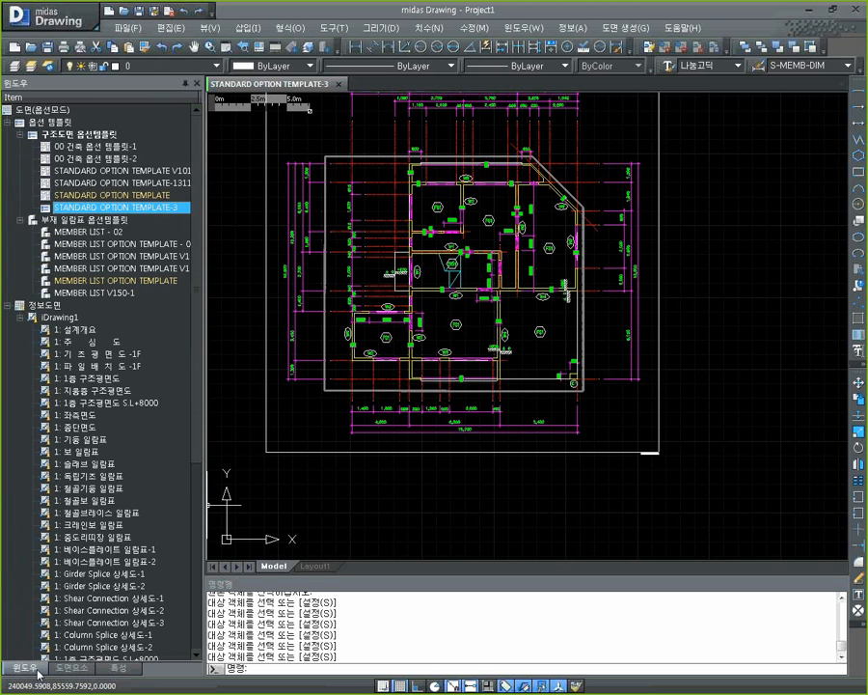
Change the member group block of the MF1 mat foundation symbol in the RC foundation plan to 부재그룹-육각형01
{"action": "middle_click_drag", "start_coordinate": [344, 423], "coordinate": [613, 427]}
{"action": "scroll", "coordinate": [479, 420], "scroll_direction": "down", "scroll_amount": 10}
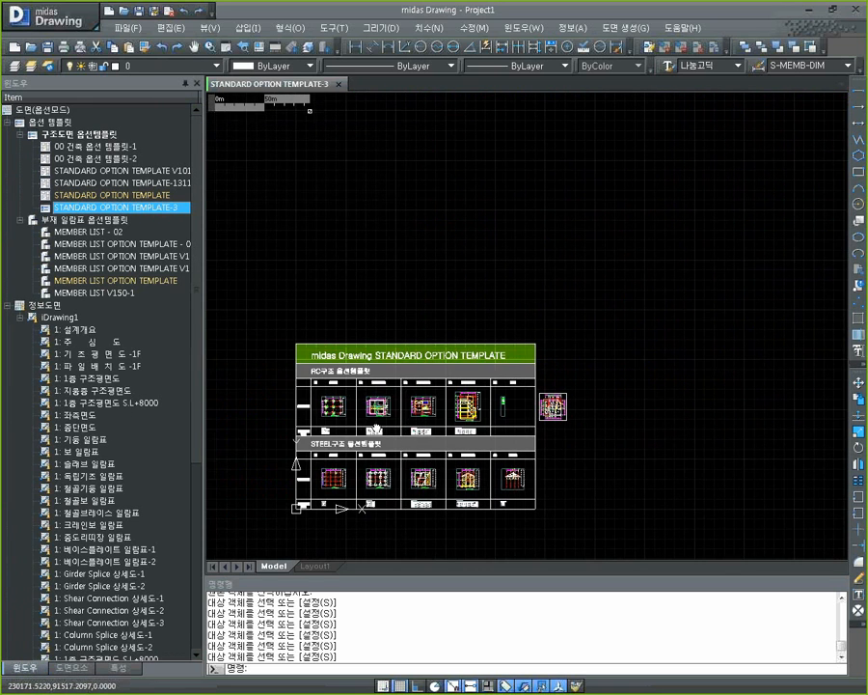
{"action": "scroll", "coordinate": [227, 415], "scroll_direction": "up", "scroll_amount": 5}
{"action": "scroll", "coordinate": [354, 382], "scroll_direction": "up", "scroll_amount": 8}
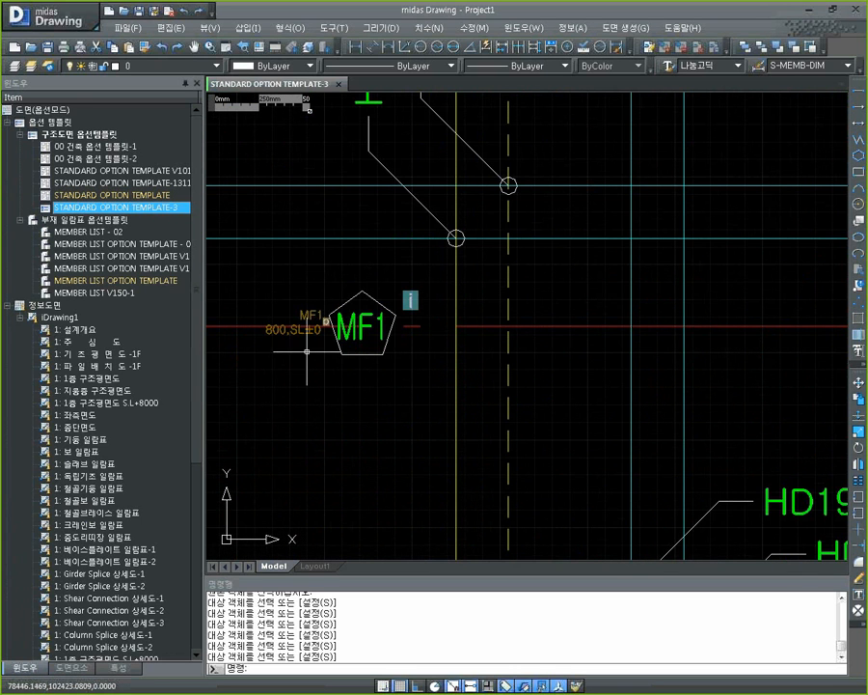
{"action": "left_click", "coordinate": [365, 351]}
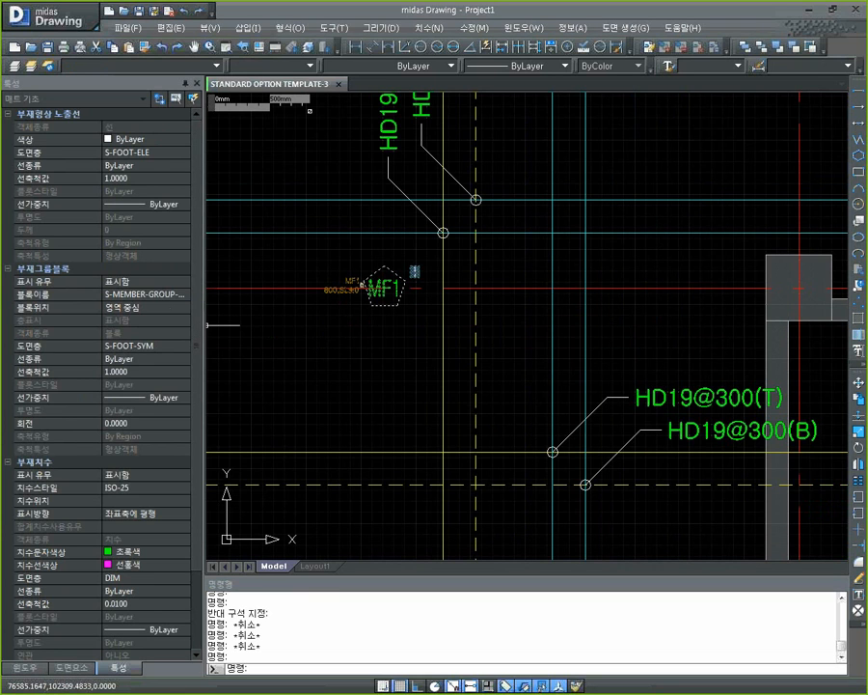
{"action": "left_click", "coordinate": [116, 297]}
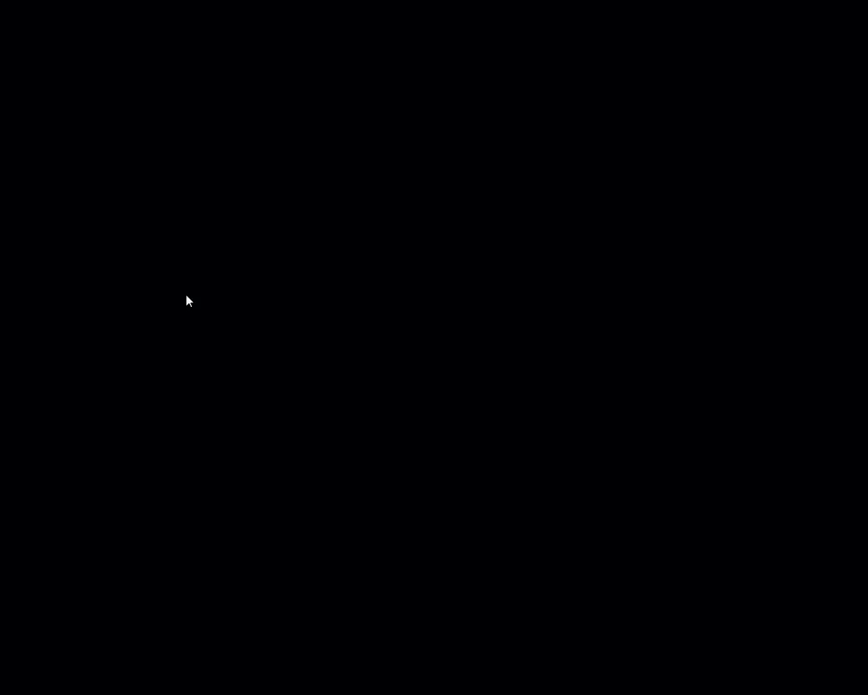
{"action": "left_click", "coordinate": [184, 296]}
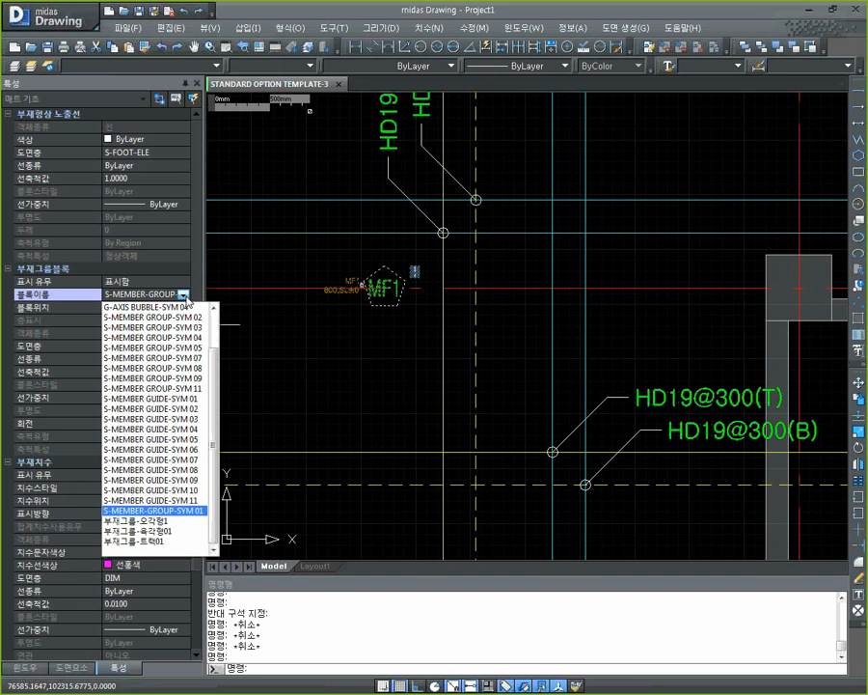
{"action": "left_click", "coordinate": [153, 530]}
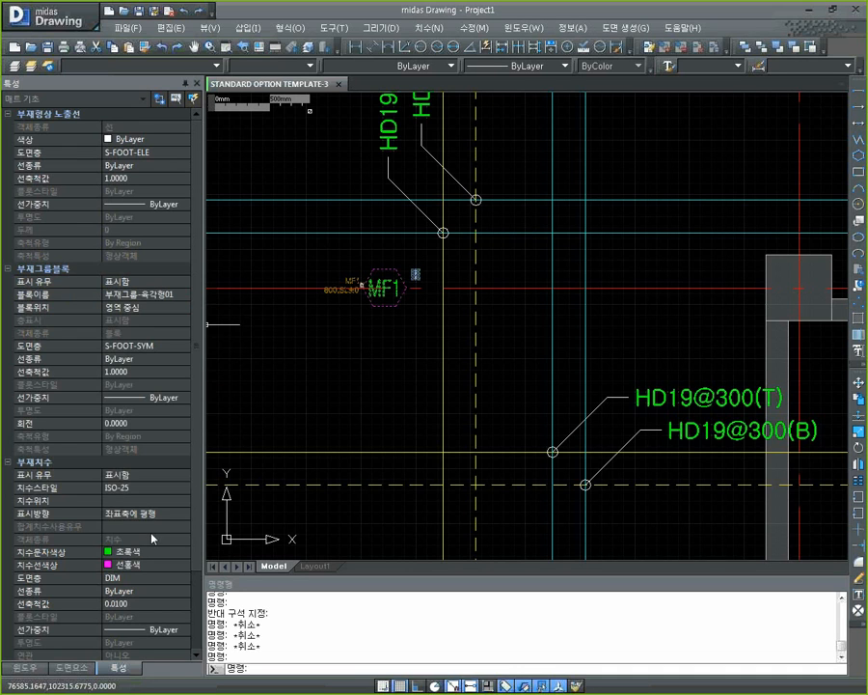
{"action": "mouse_move", "coordinate": [403, 338]}
{"action": "middle_mouse_down"}
{"action": "mouse_move", "coordinate": [390, 348]}
{"action": "mouse_move", "coordinate": [376, 343]}
{"action": "middle_mouse_up"}
{"action": "key", "text": "Escape"}
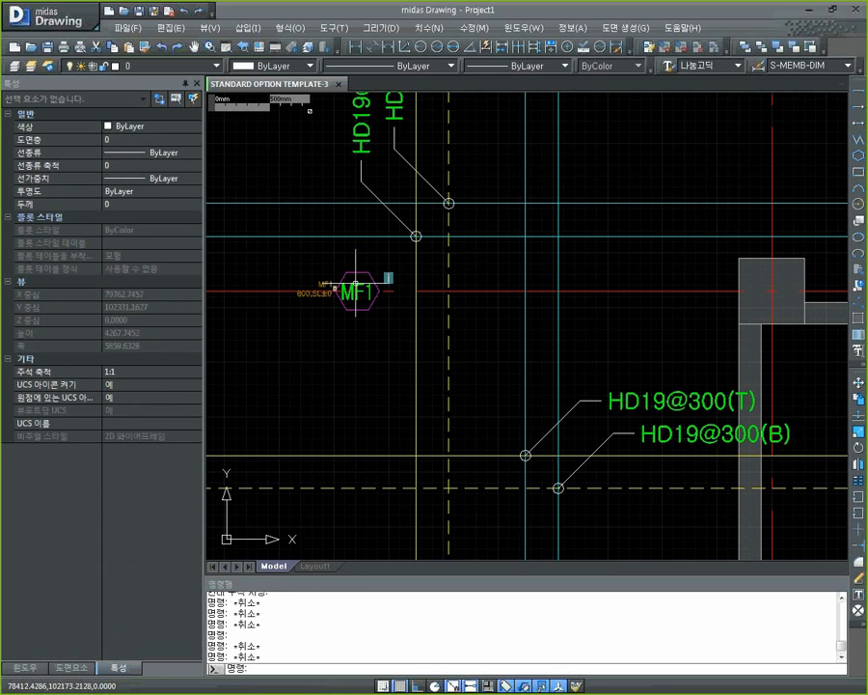
Inspect the group block properties of the -1RW1 wall and FG1 foundation beam symbols, then clear the selection
{"action": "scroll", "coordinate": [368, 304], "scroll_direction": "down", "scroll_amount": 4}
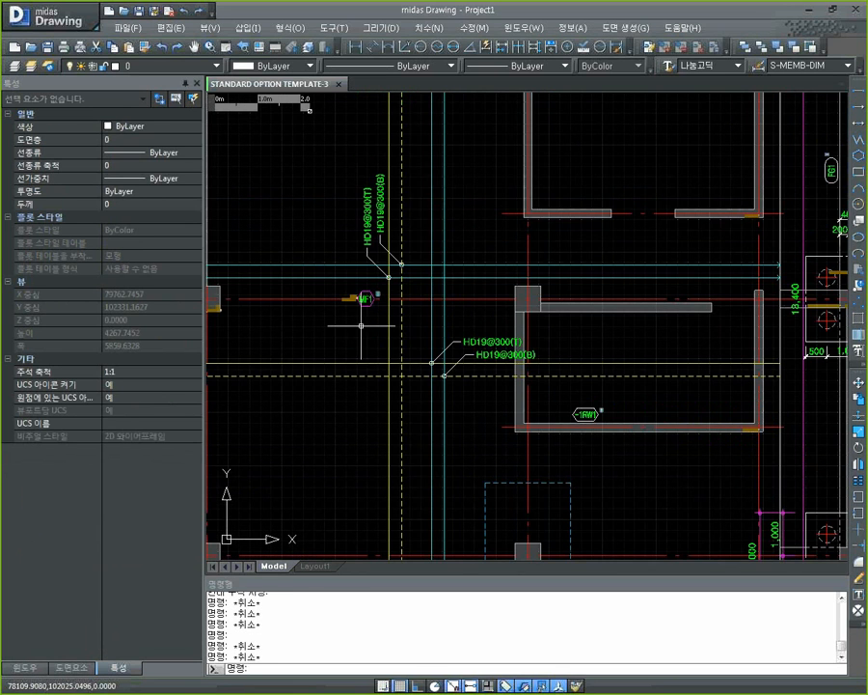
{"action": "middle_click_drag", "start_coordinate": [650, 419], "coordinate": [549, 344]}
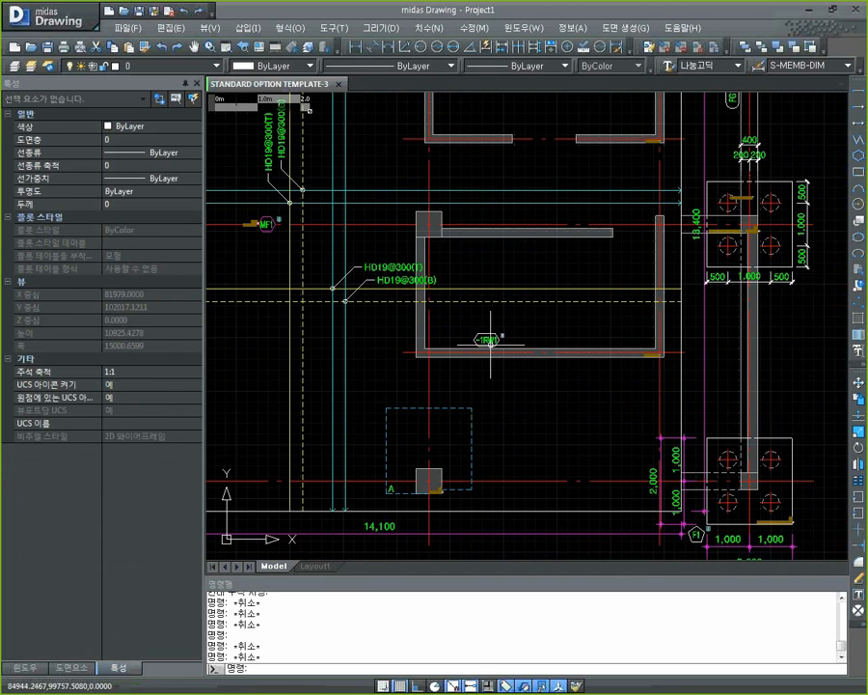
{"action": "left_click", "coordinate": [489, 338]}
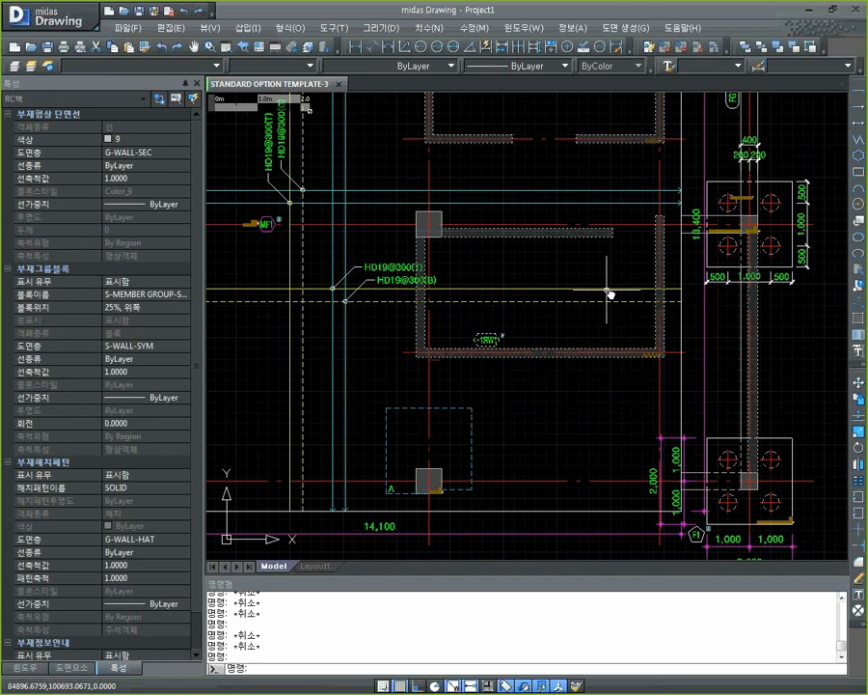
{"action": "middle_click_drag", "start_coordinate": [609, 290], "coordinate": [489, 354]}
{"action": "left_click", "coordinate": [618, 174]}
{"action": "left_click", "coordinate": [618, 175]}
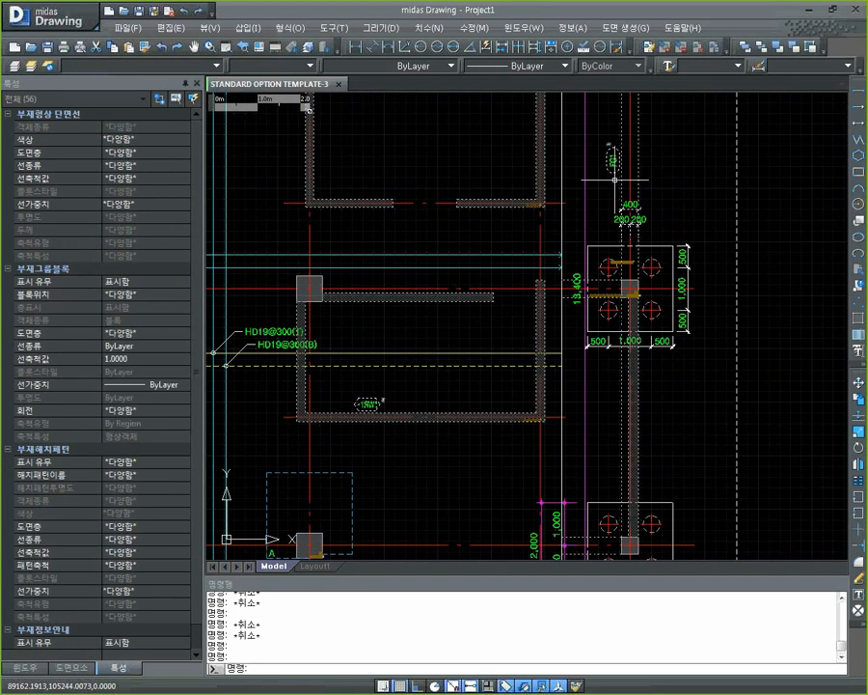
{"action": "key", "text": "Escape"}
{"action": "key", "text": "Escape"}
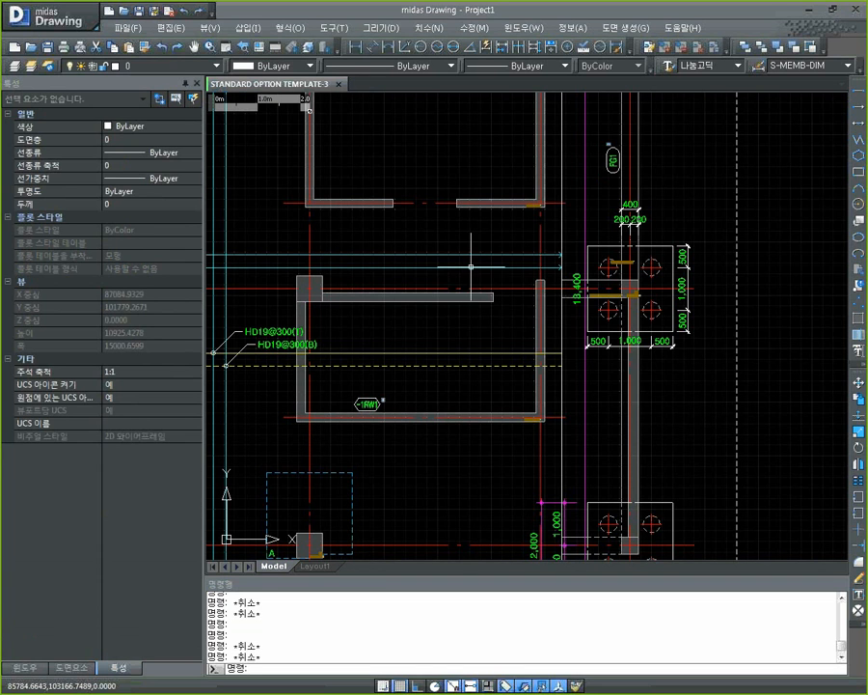
Switch to the information drawing iDrawing1, saving the changes to STANDARD OPTION TEMPLATE-3
{"action": "scroll", "coordinate": [450, 284], "scroll_direction": "down", "scroll_amount": 4}
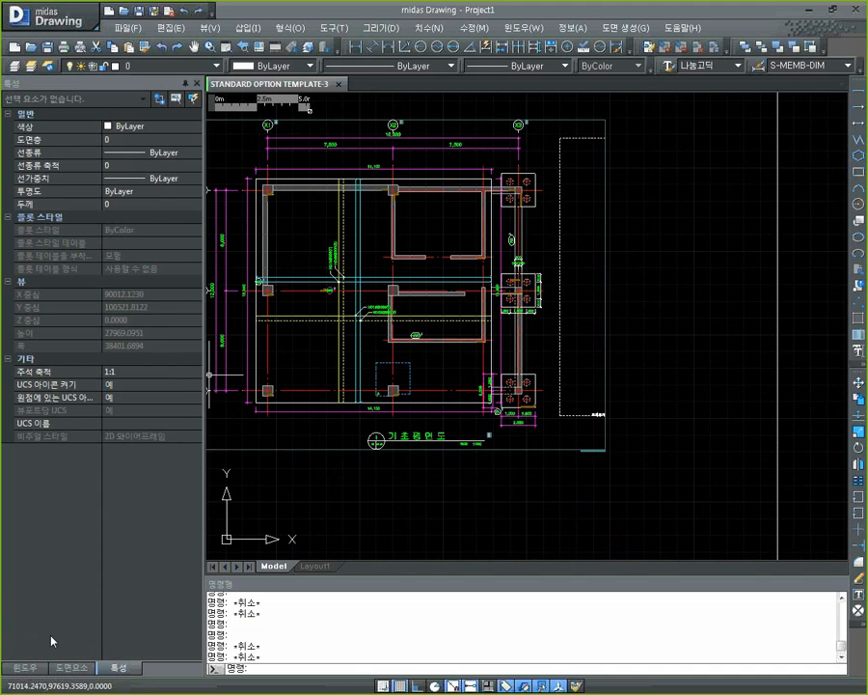
{"action": "left_click", "coordinate": [19, 667]}
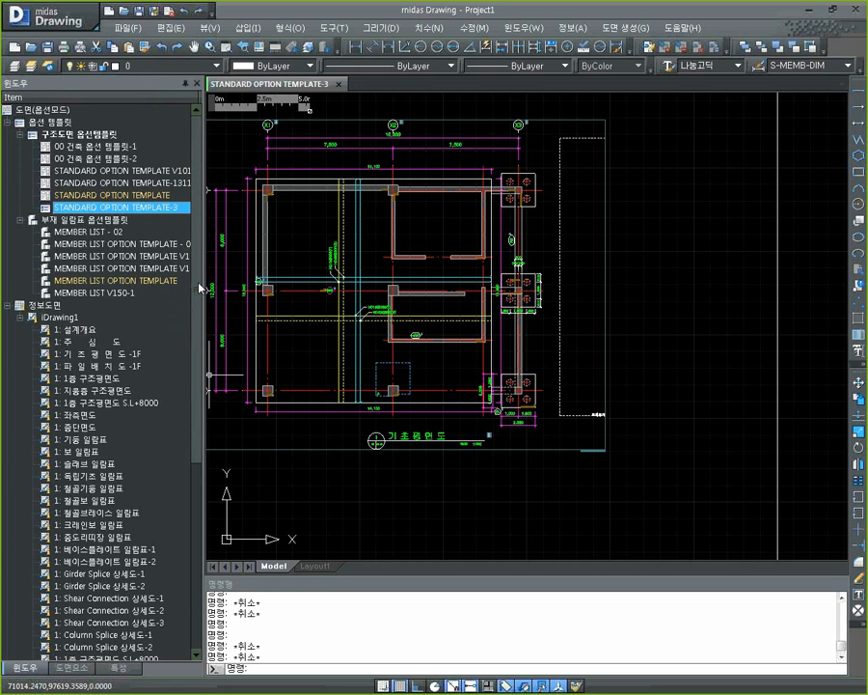
{"action": "scroll", "coordinate": [200, 289], "scroll_direction": "down", "scroll_amount": 5}
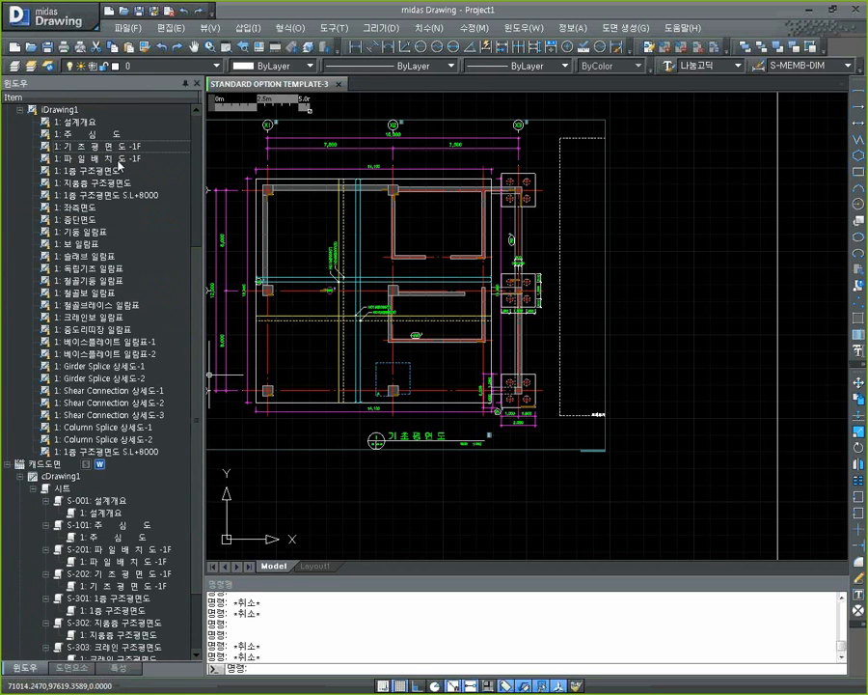
{"action": "double_click", "coordinate": [71, 110]}
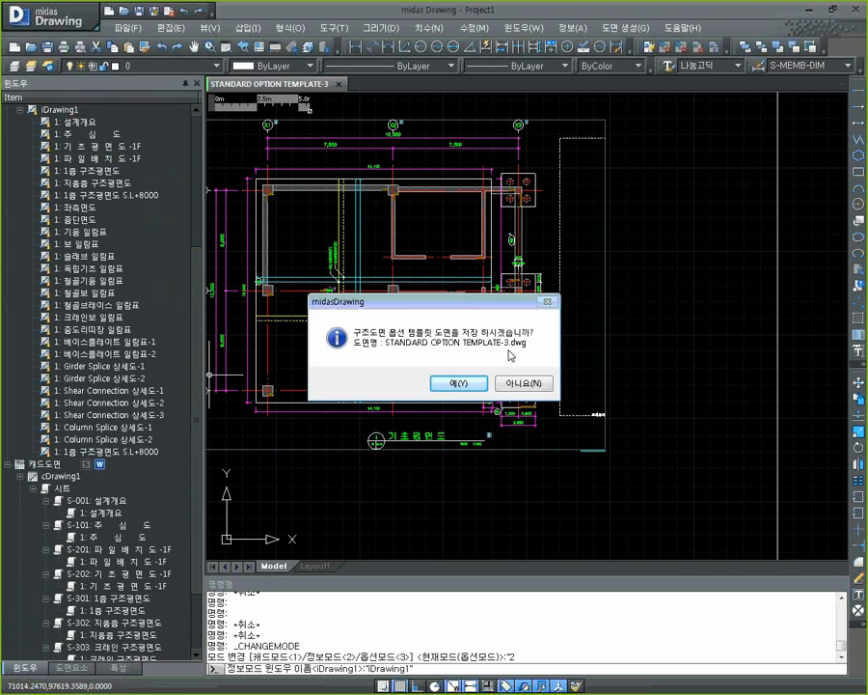
{"action": "left_click", "coordinate": [460, 385]}
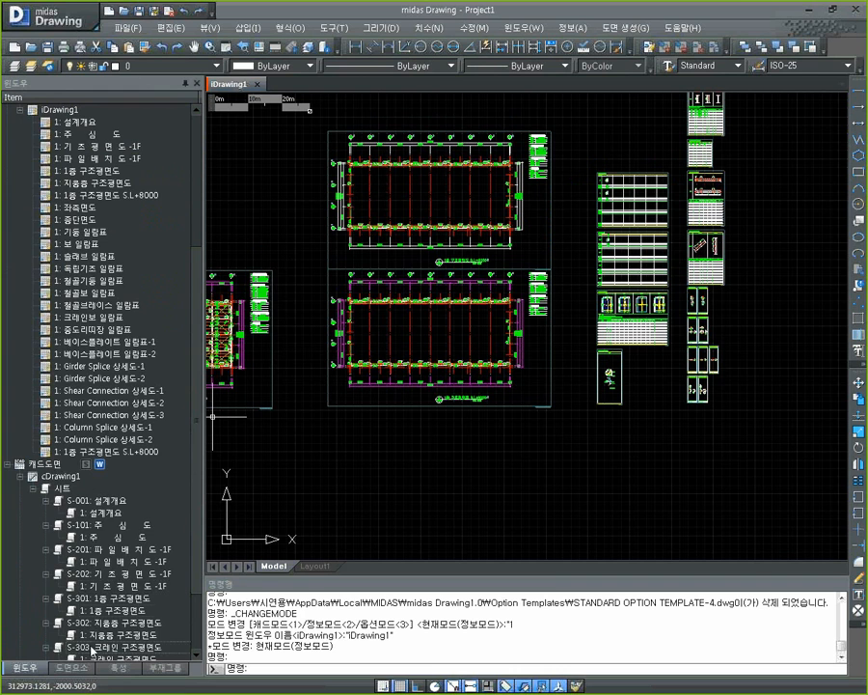
Try to set STANDARD OPTION TEMPLATE-3 as the current structural drawing option template
{"action": "left_click_drag", "start_coordinate": [194, 576], "coordinate": [198, 431]}
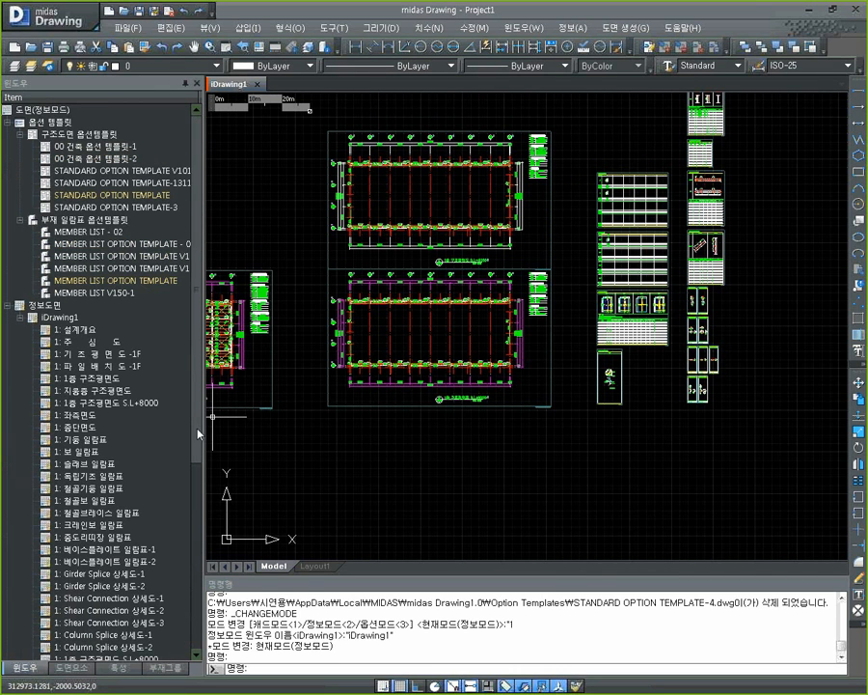
{"action": "left_click", "coordinate": [151, 197]}
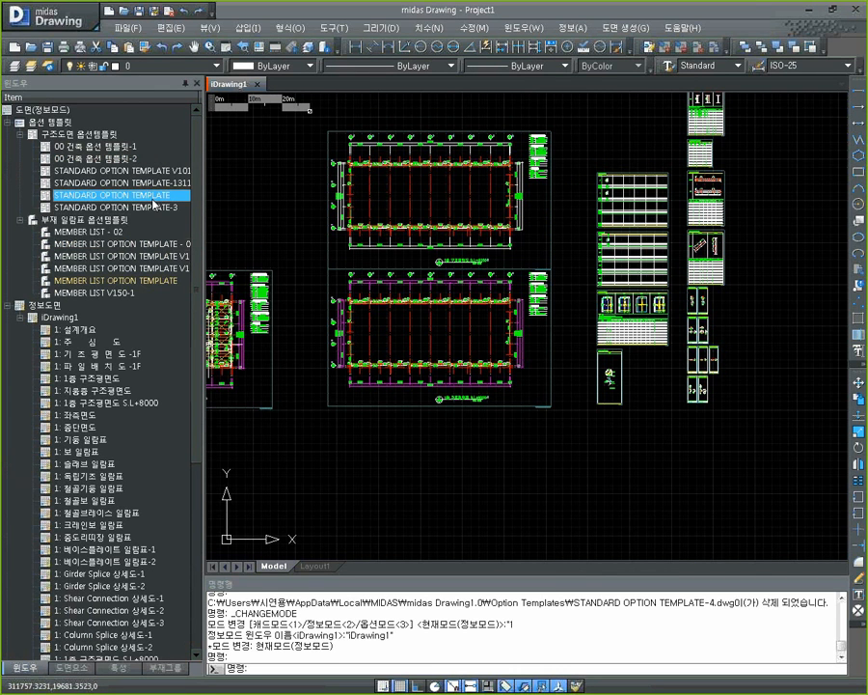
{"action": "left_click", "coordinate": [164, 281]}
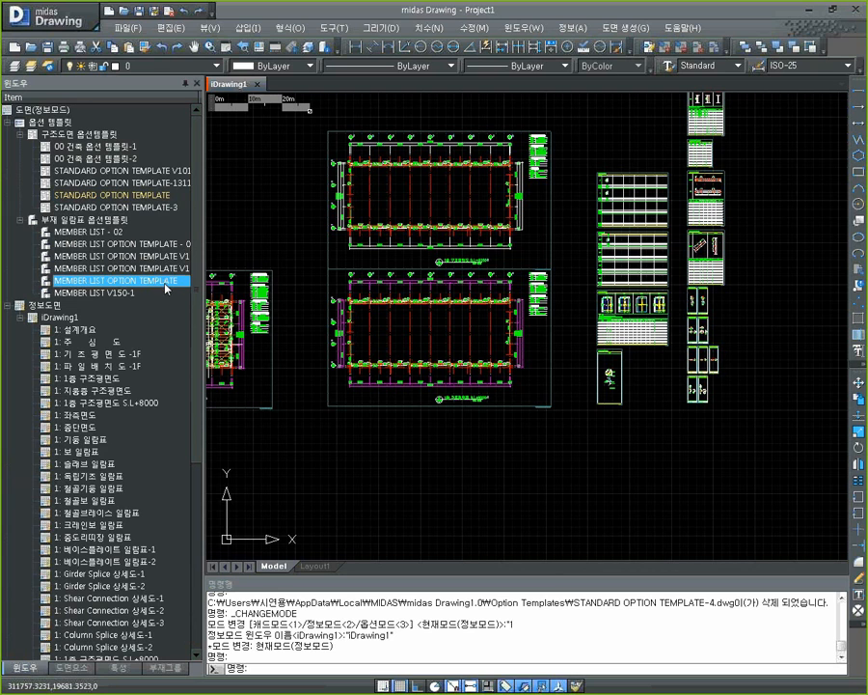
{"action": "left_click", "coordinate": [151, 197]}
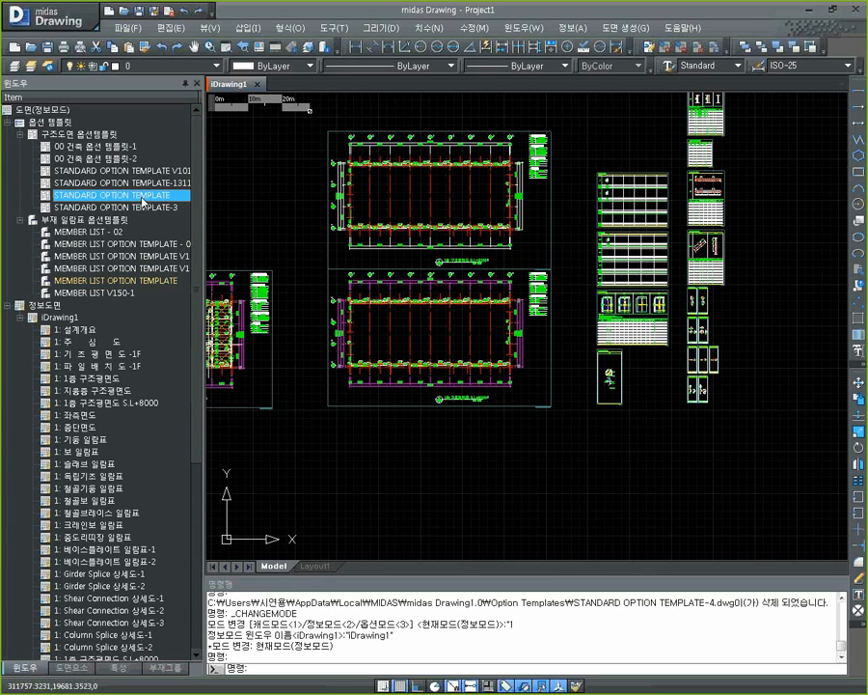
{"action": "left_click", "coordinate": [142, 207]}
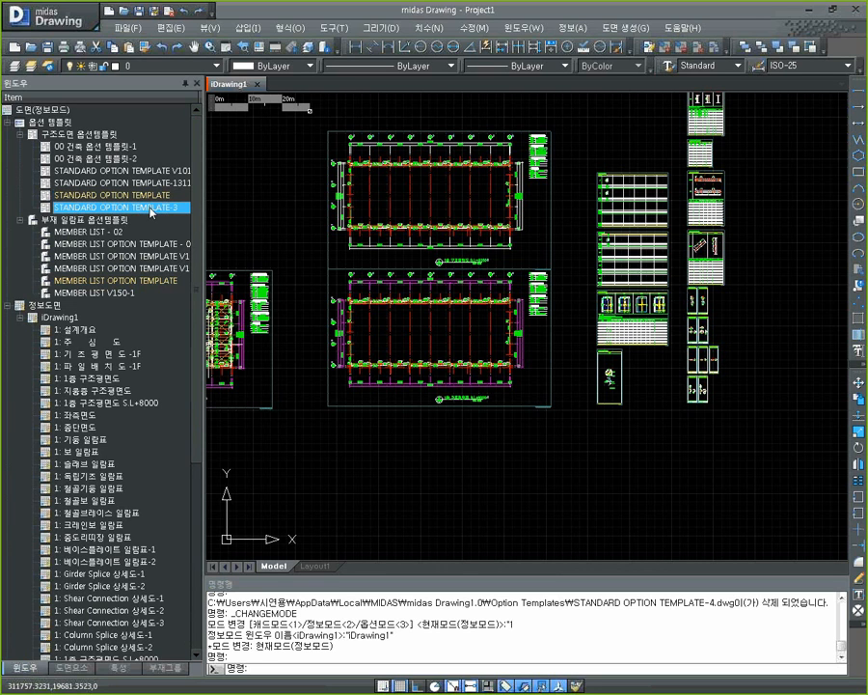
{"action": "right_click", "coordinate": [163, 208]}
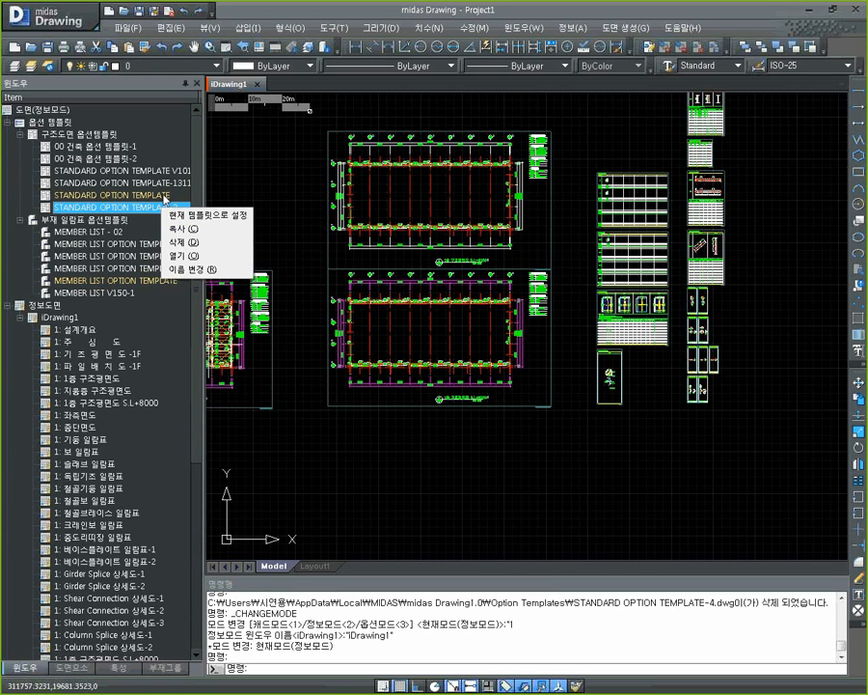
{"action": "left_click", "coordinate": [201, 219]}
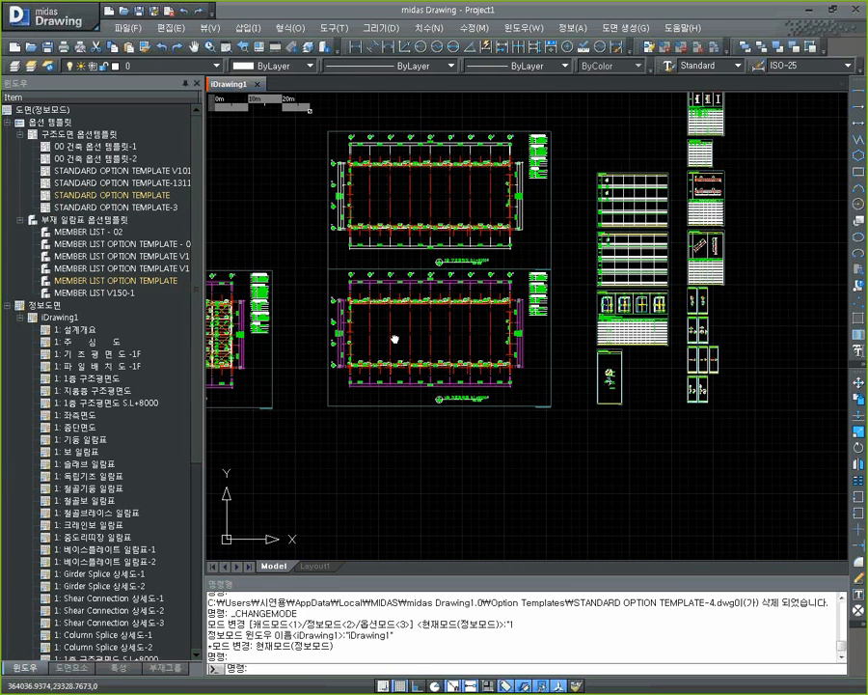
Look over the plans in iDrawing1 and open the CAD drawing cDrawing1 to view its sheets
{"action": "scroll", "coordinate": [395, 339], "scroll_direction": "down", "scroll_amount": 3}
{"action": "mouse_move", "coordinate": [335, 348]}
{"action": "middle_mouse_down"}
{"action": "mouse_move", "coordinate": [486, 341]}
{"action": "mouse_move", "coordinate": [477, 323]}
{"action": "mouse_move", "coordinate": [518, 345]}
{"action": "mouse_move", "coordinate": [493, 321]}
{"action": "middle_mouse_up"}
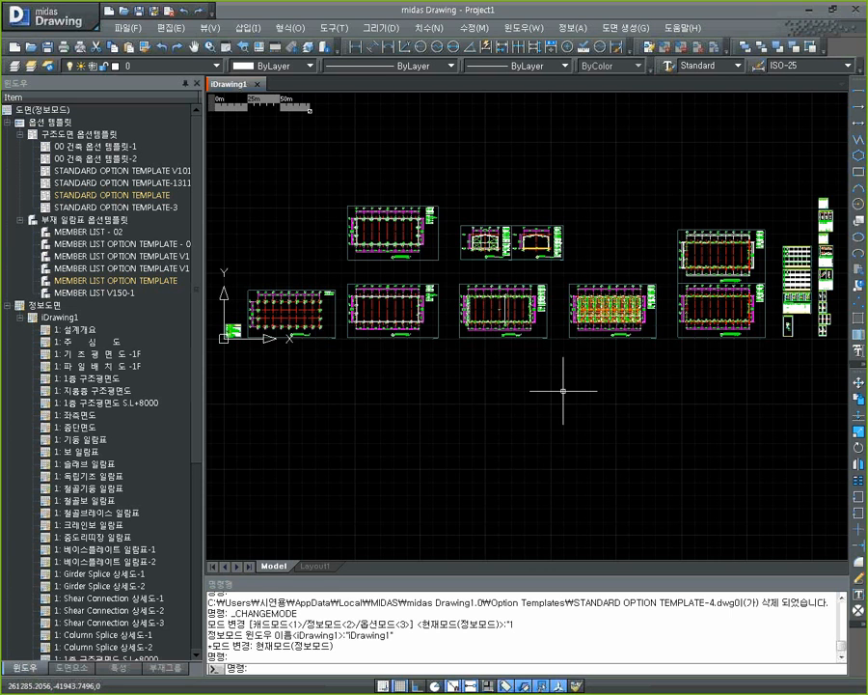
{"action": "middle_click_drag", "start_coordinate": [565, 388], "coordinate": [536, 334]}
{"action": "middle_click_drag", "start_coordinate": [504, 386], "coordinate": [530, 375]}
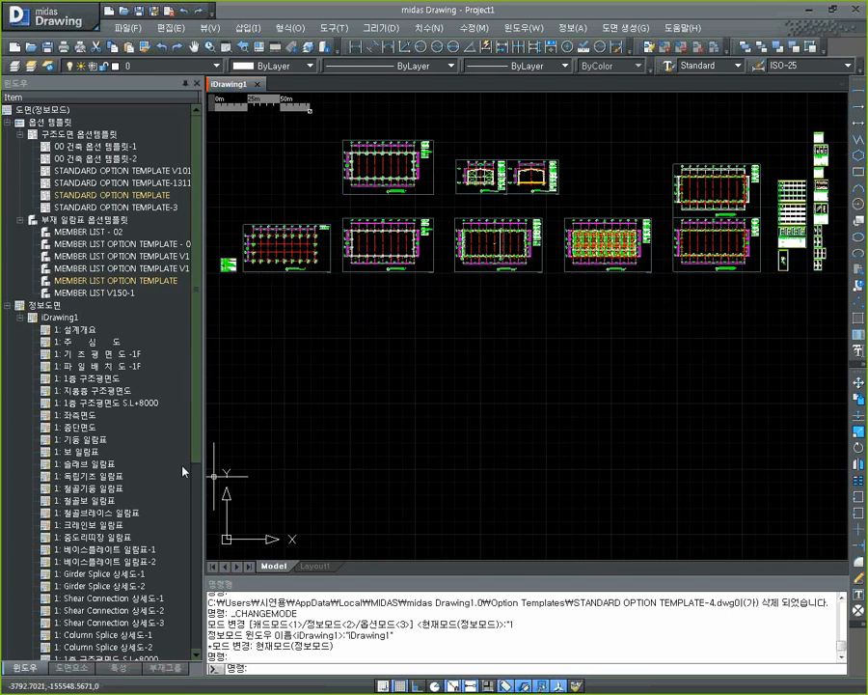
{"action": "left_click_drag", "start_coordinate": [198, 437], "coordinate": [198, 553]}
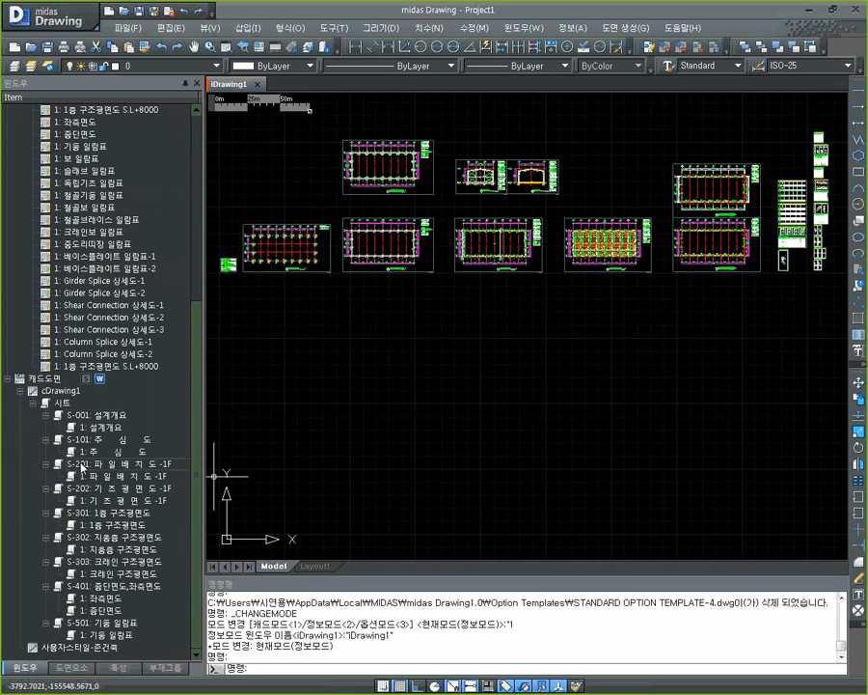
{"action": "double_click", "coordinate": [70, 392]}
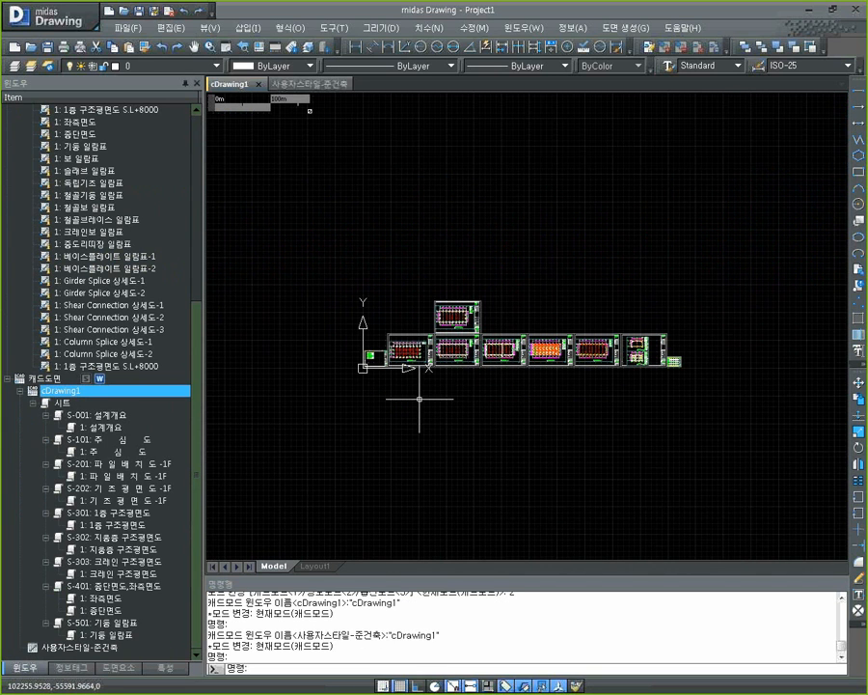
{"action": "scroll", "coordinate": [493, 366], "scroll_direction": "up", "scroll_amount": 3}
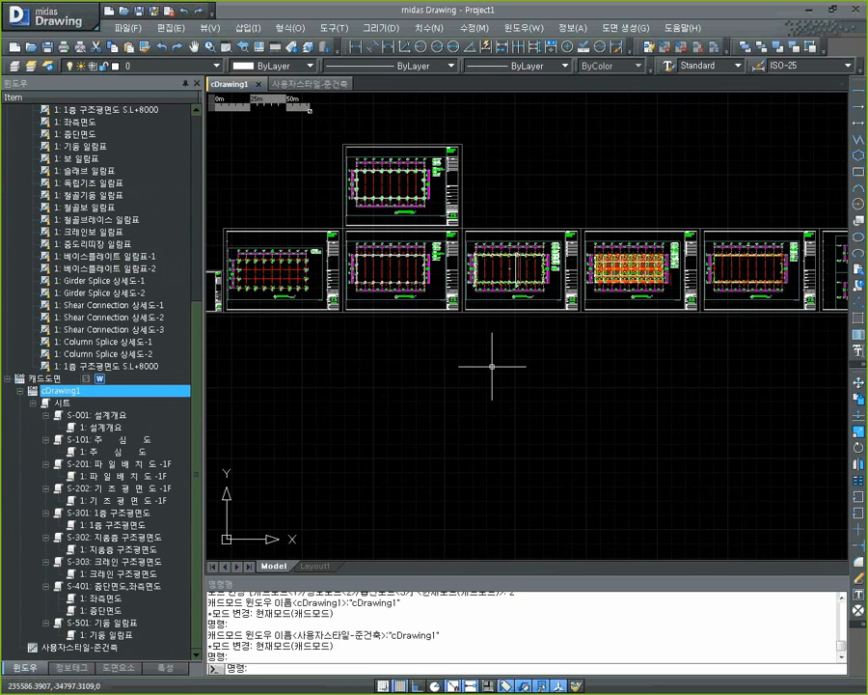